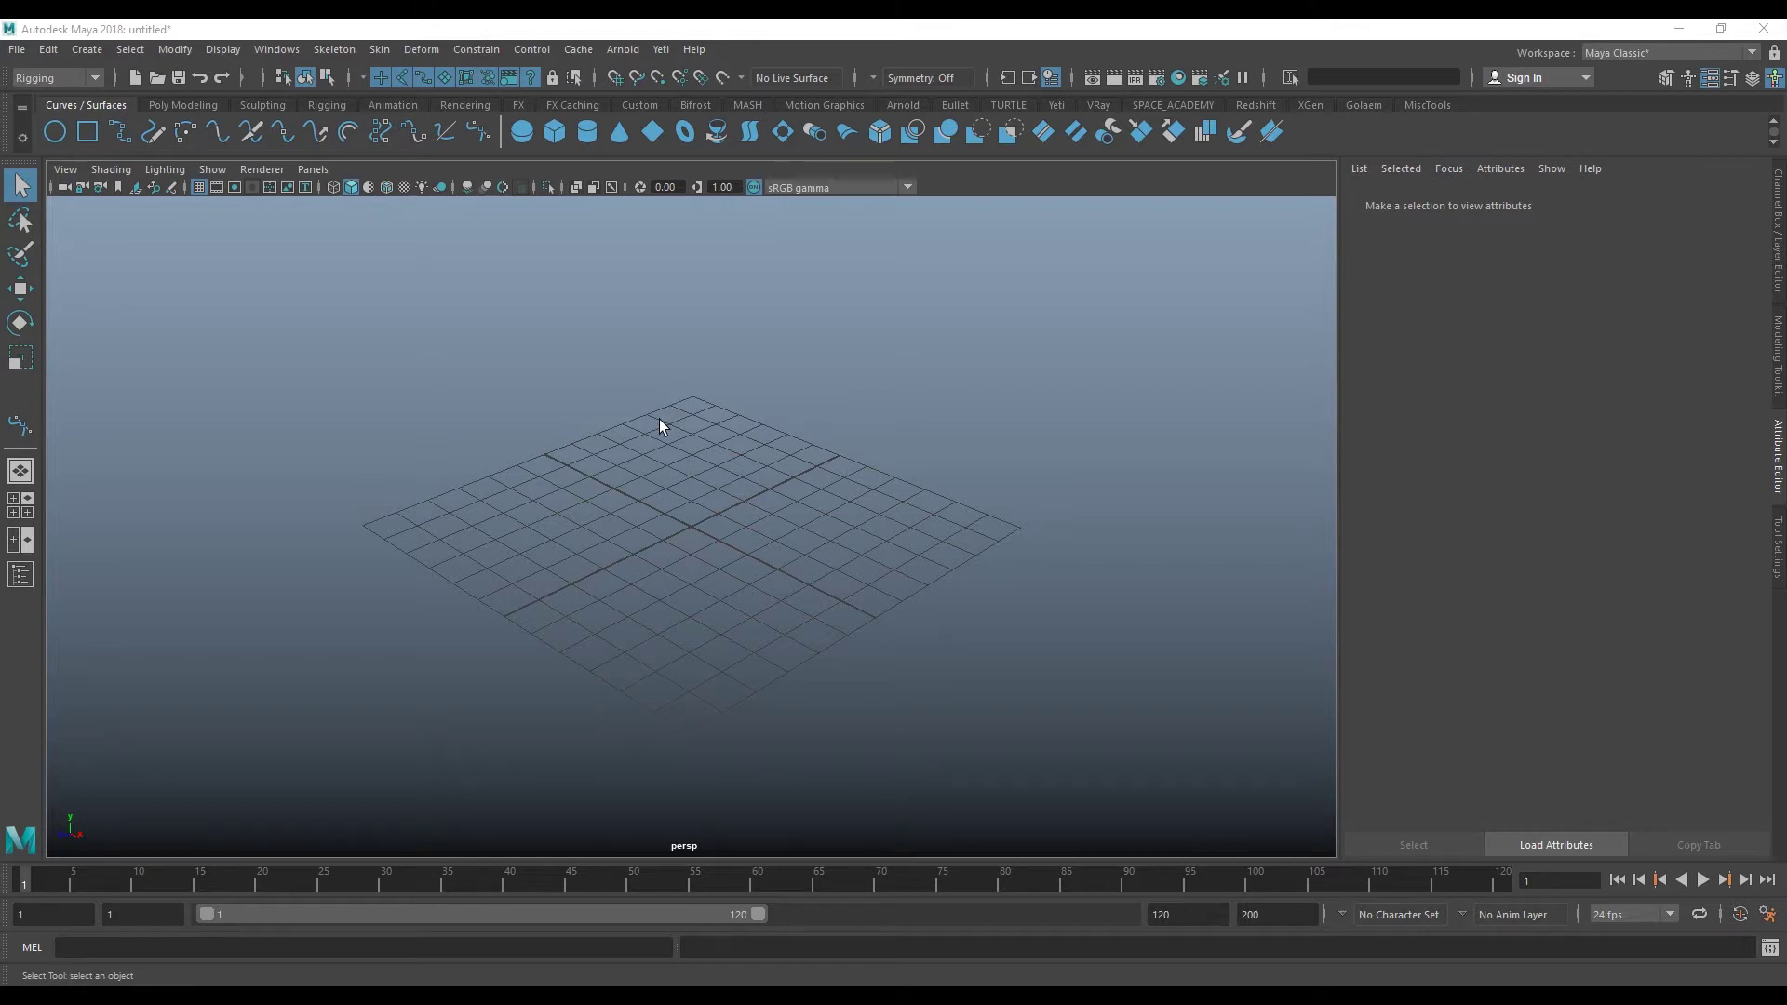
- Start a new untitled scene without saving, then orbit the view over the grid
middle_click_drag(665, 426, 690, 426, "alt")
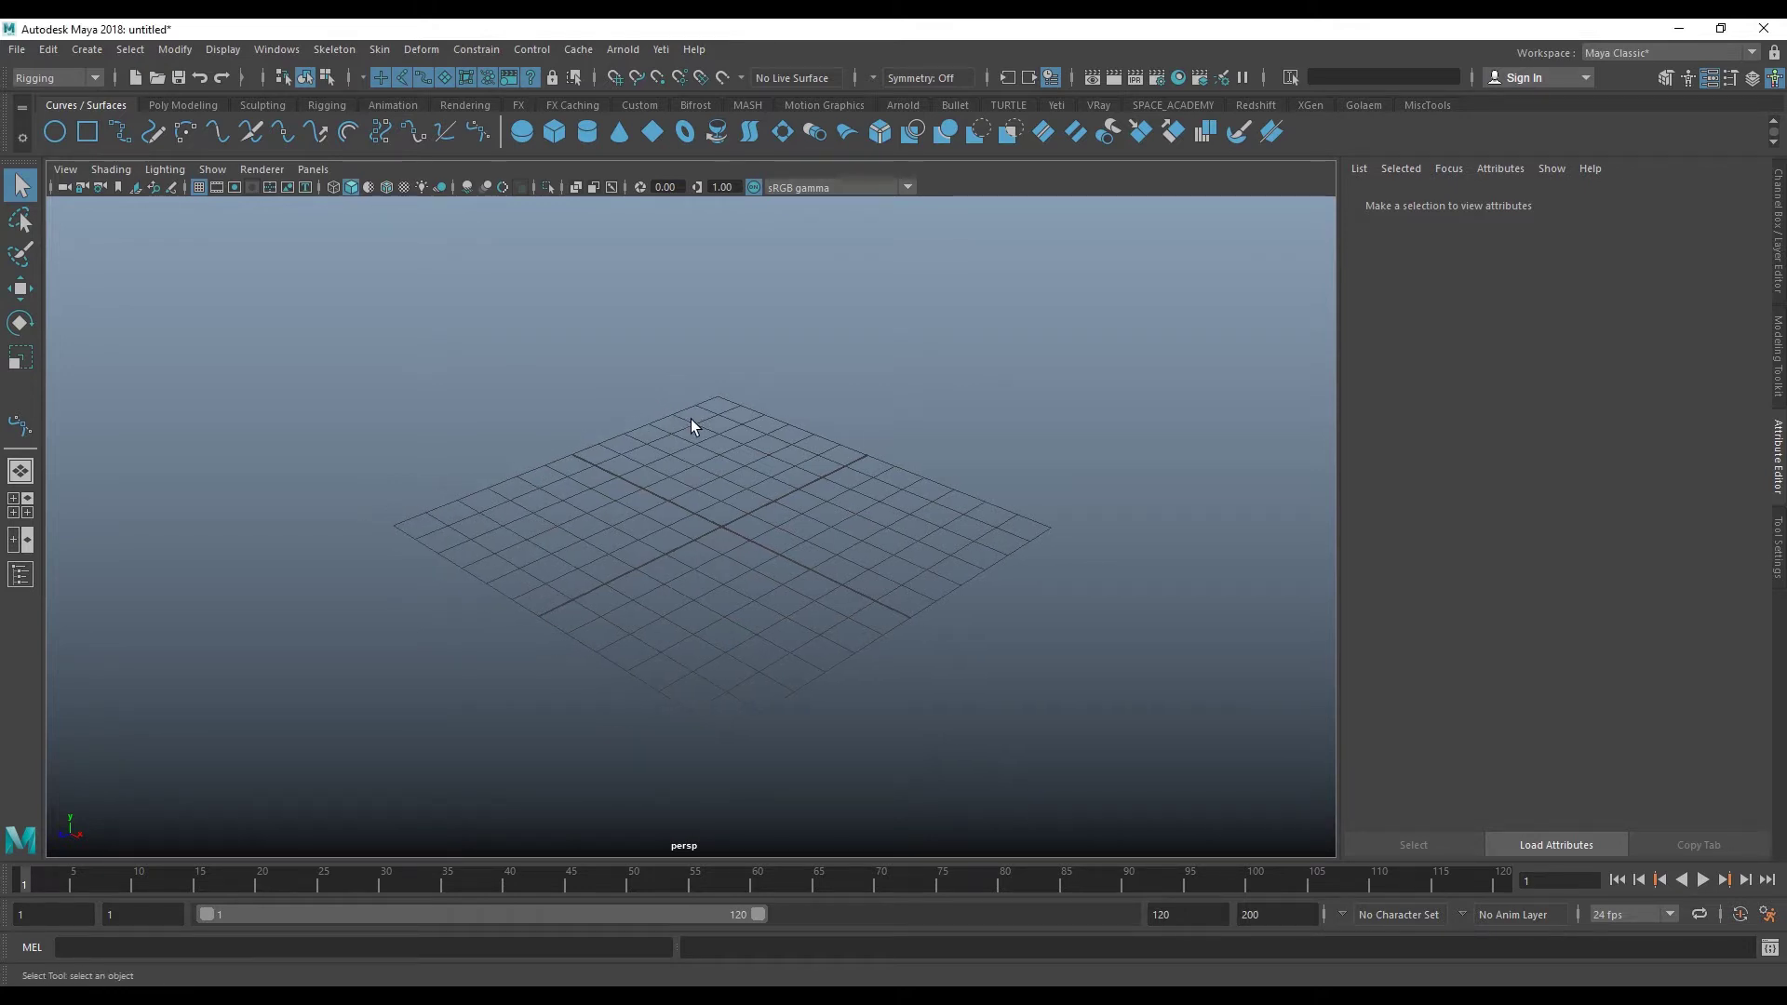
left_click(134, 78)
left_click(879, 522)
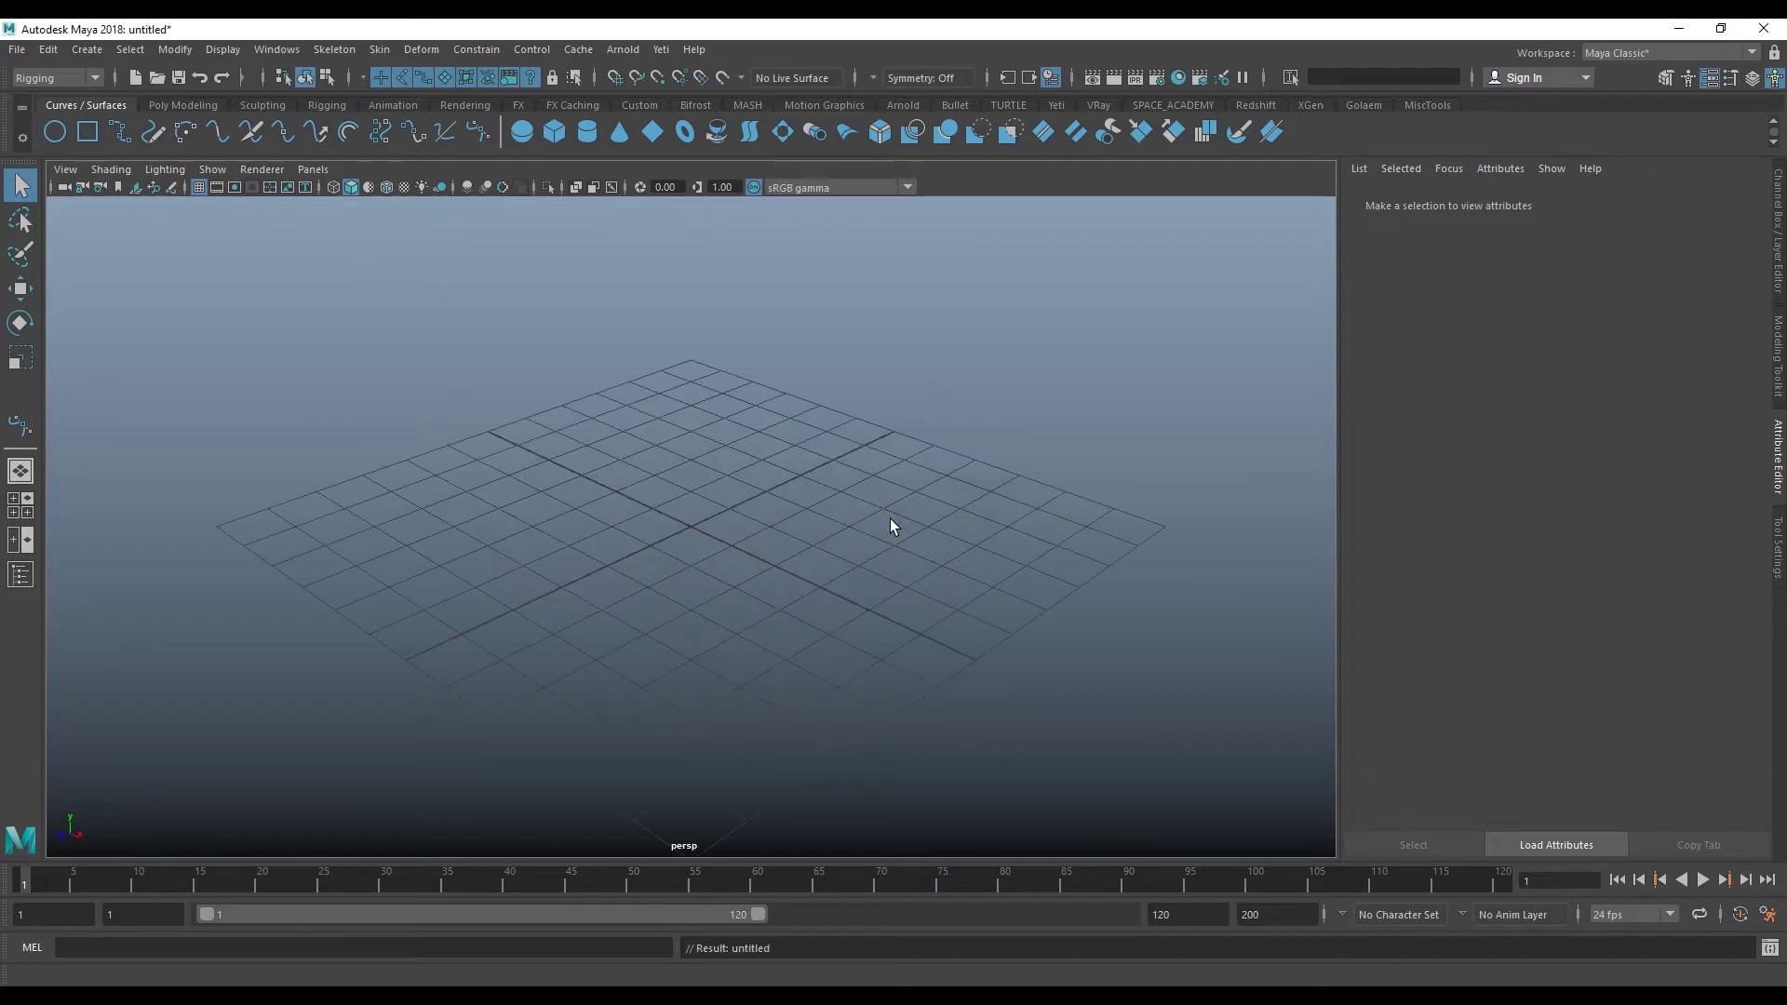
mouse_move(930, 499)
left_mouse_down("alt")
mouse_move(722, 487)
mouse_move(750, 551)
left_mouse_up("alt")
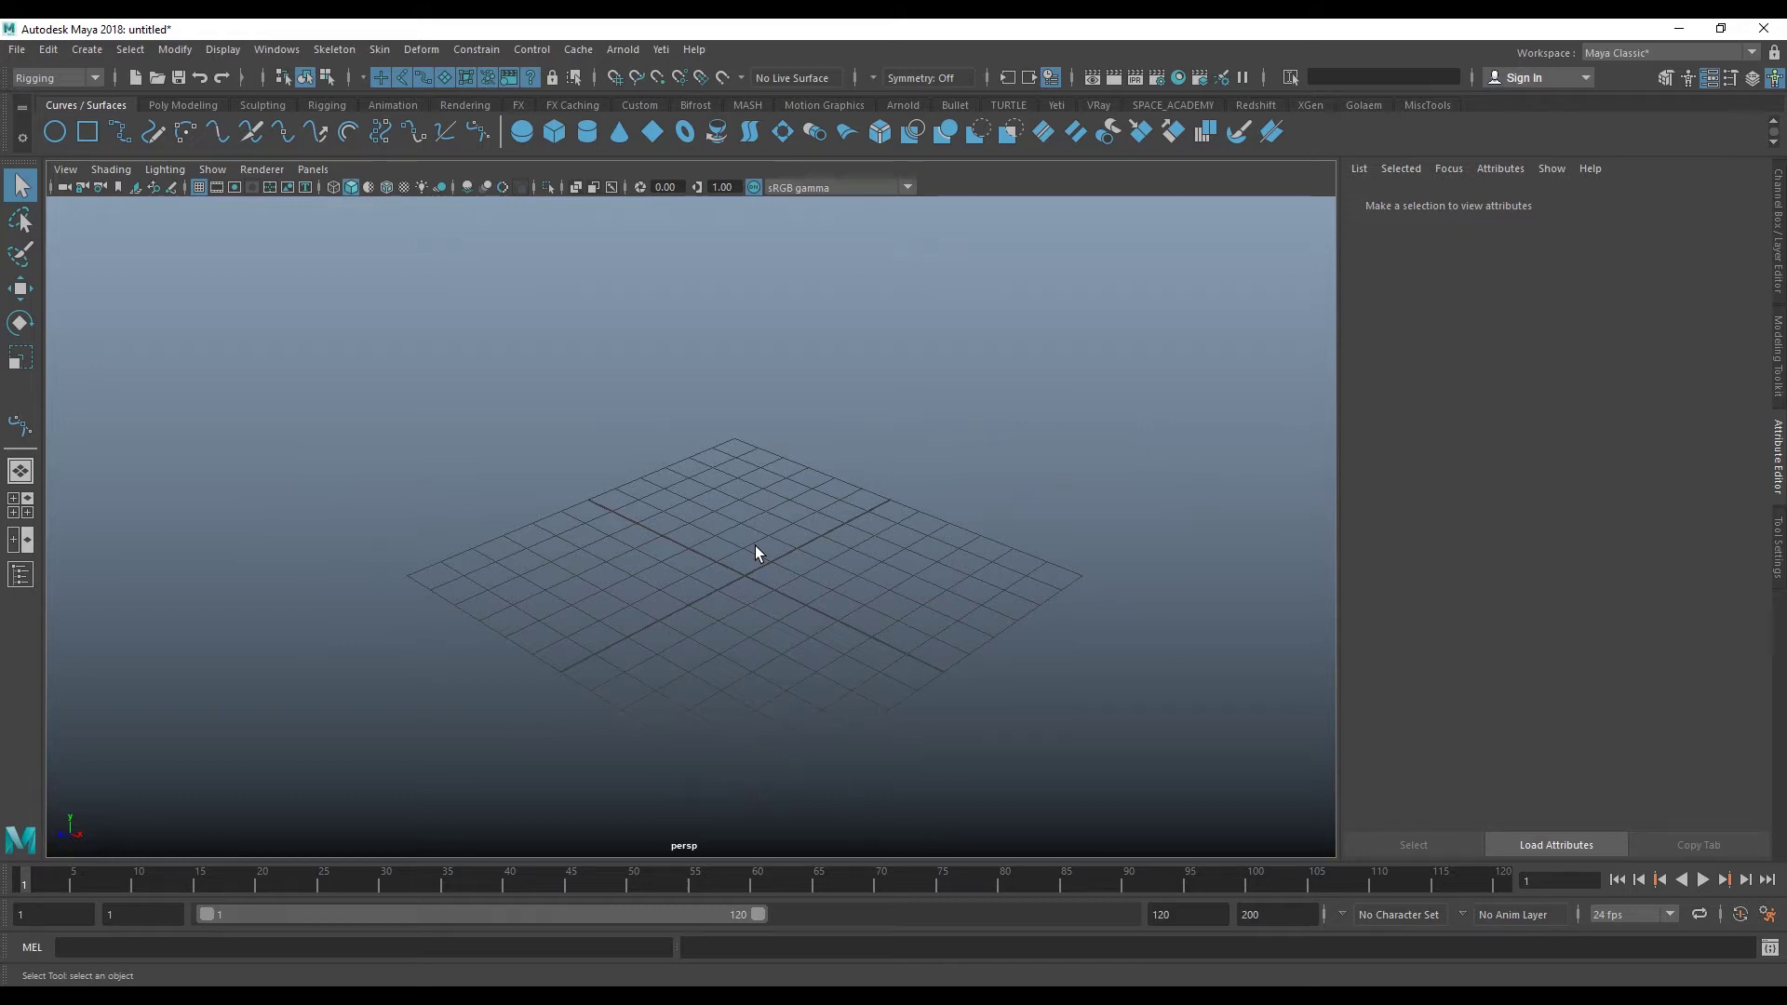
mouse_move(649, 562)
left_mouse_down("alt")
mouse_move(679, 554)
mouse_move(644, 571)
left_mouse_up("alt")
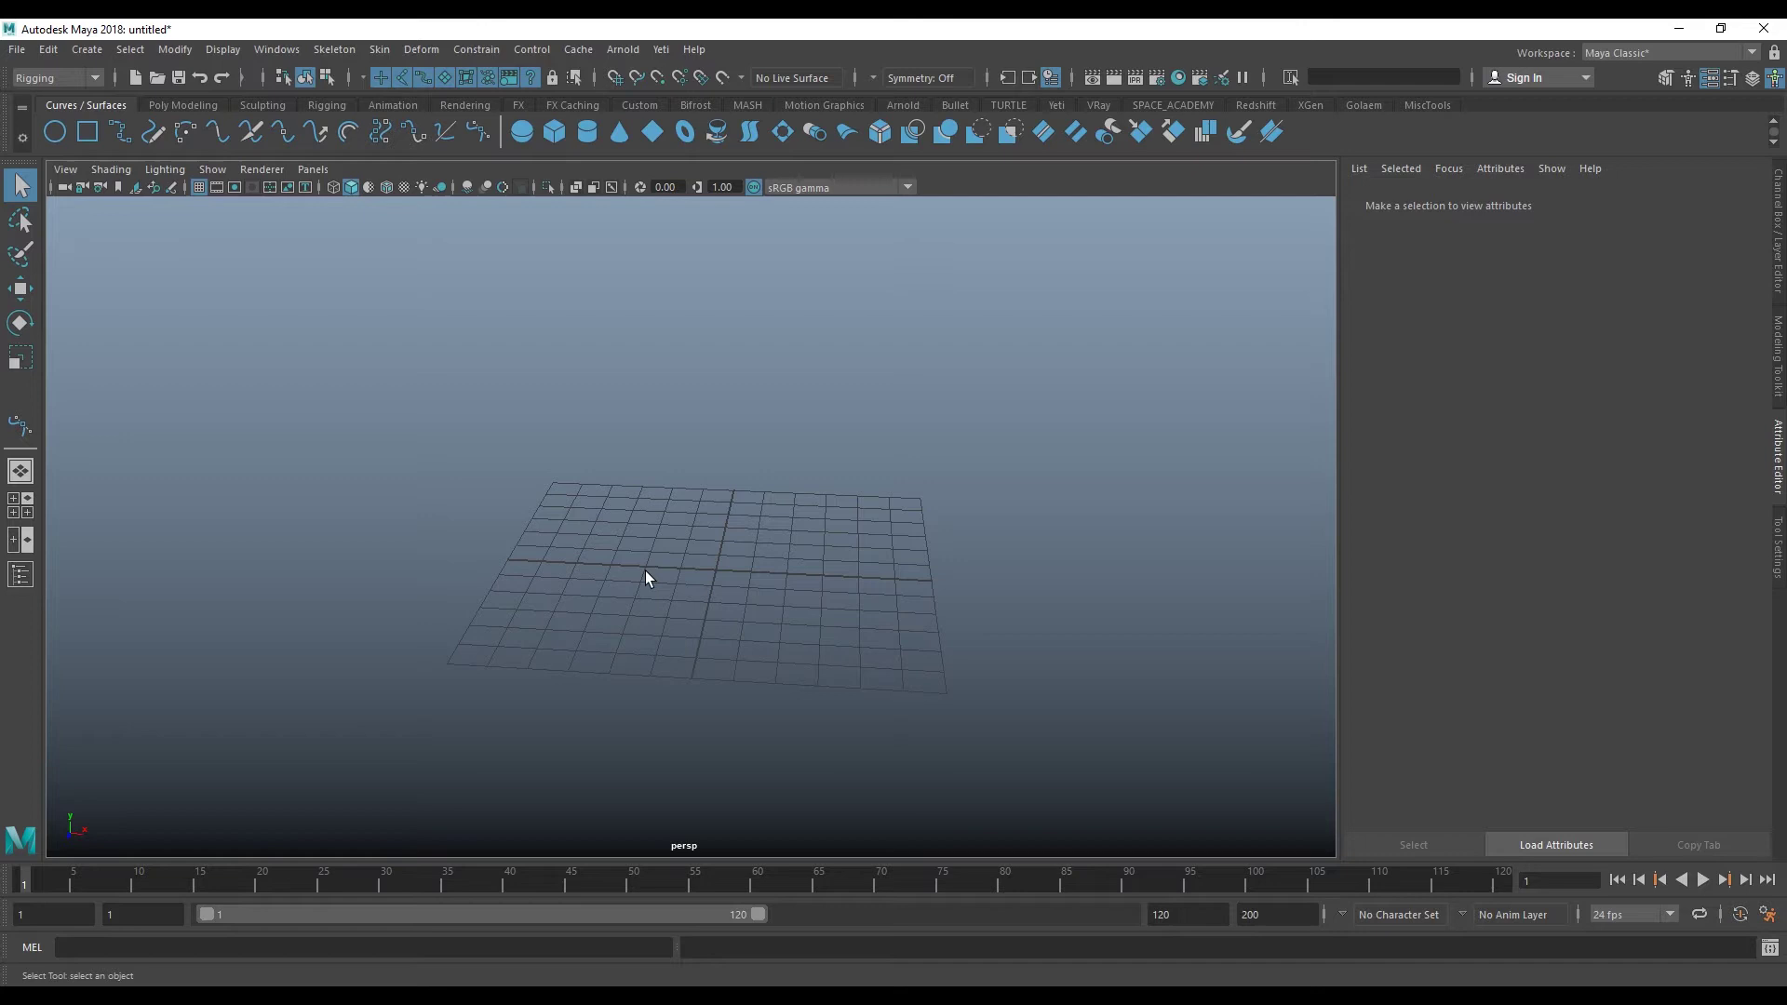
left_click_drag(644, 570, 631, 544, "alt")
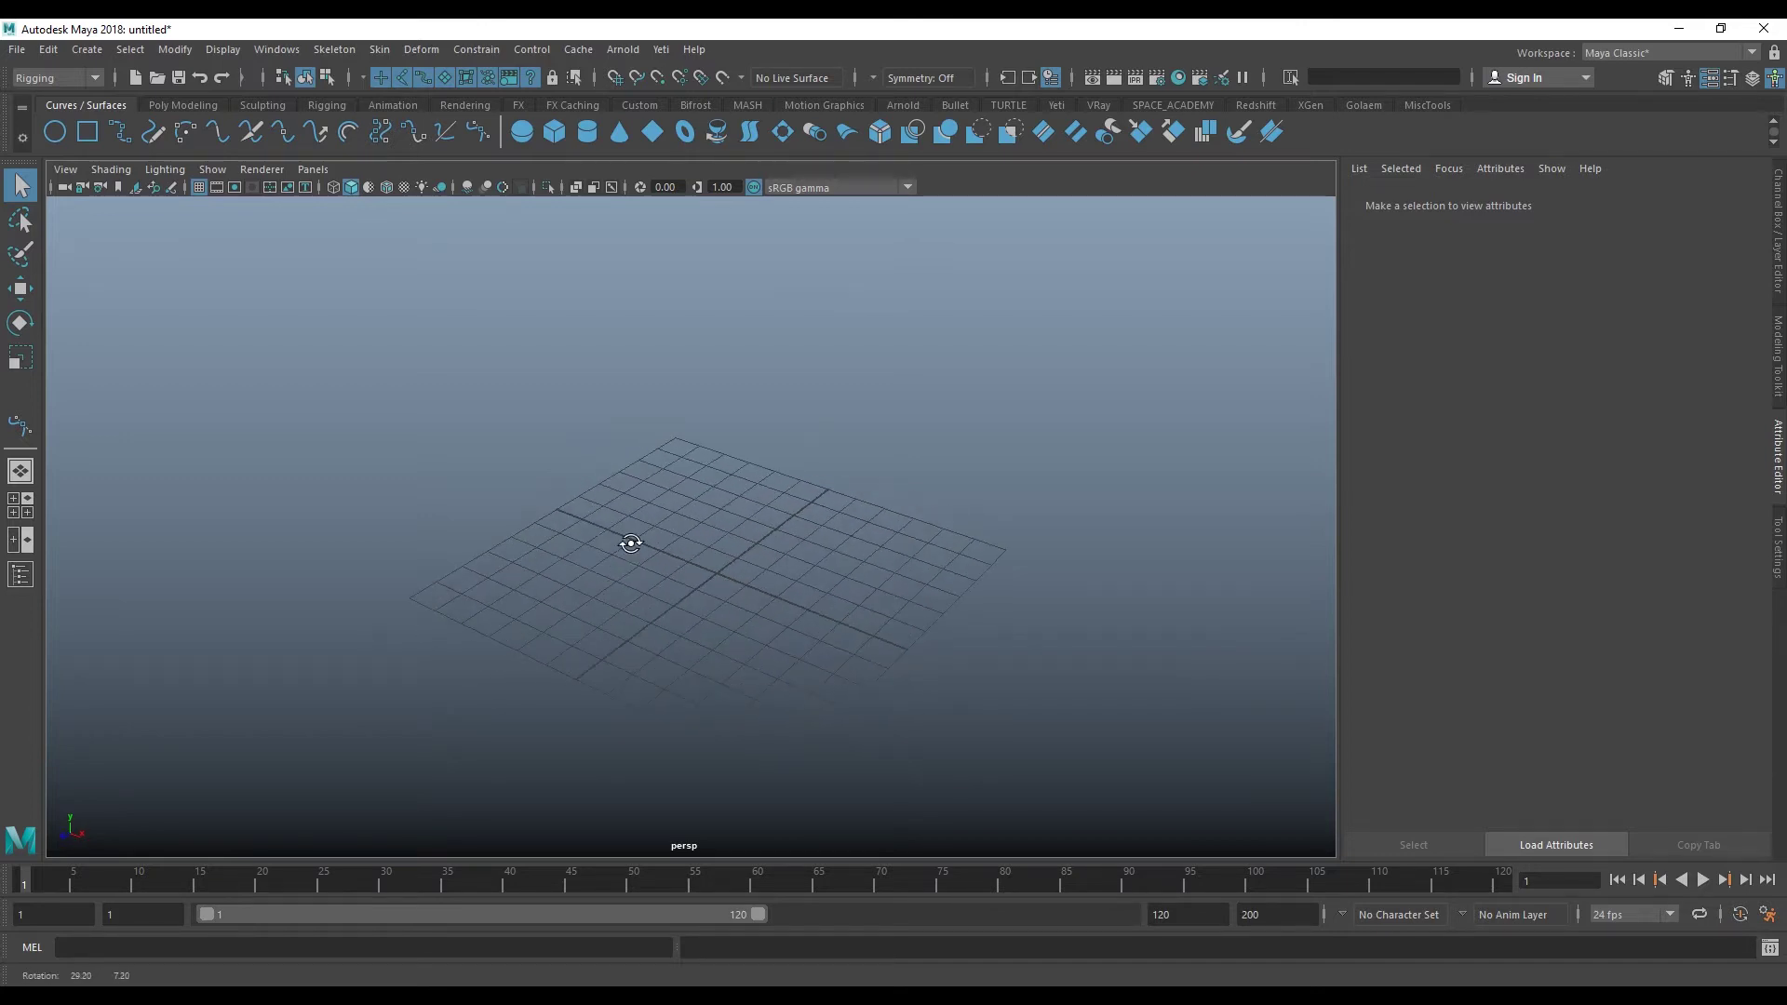
- Draw a four-point trial EP curve, then delete it
left_click(121, 133)
left_click(392, 612)
left_click(539, 523)
left_click(735, 610)
left_click(898, 509)
left_click(20, 288)
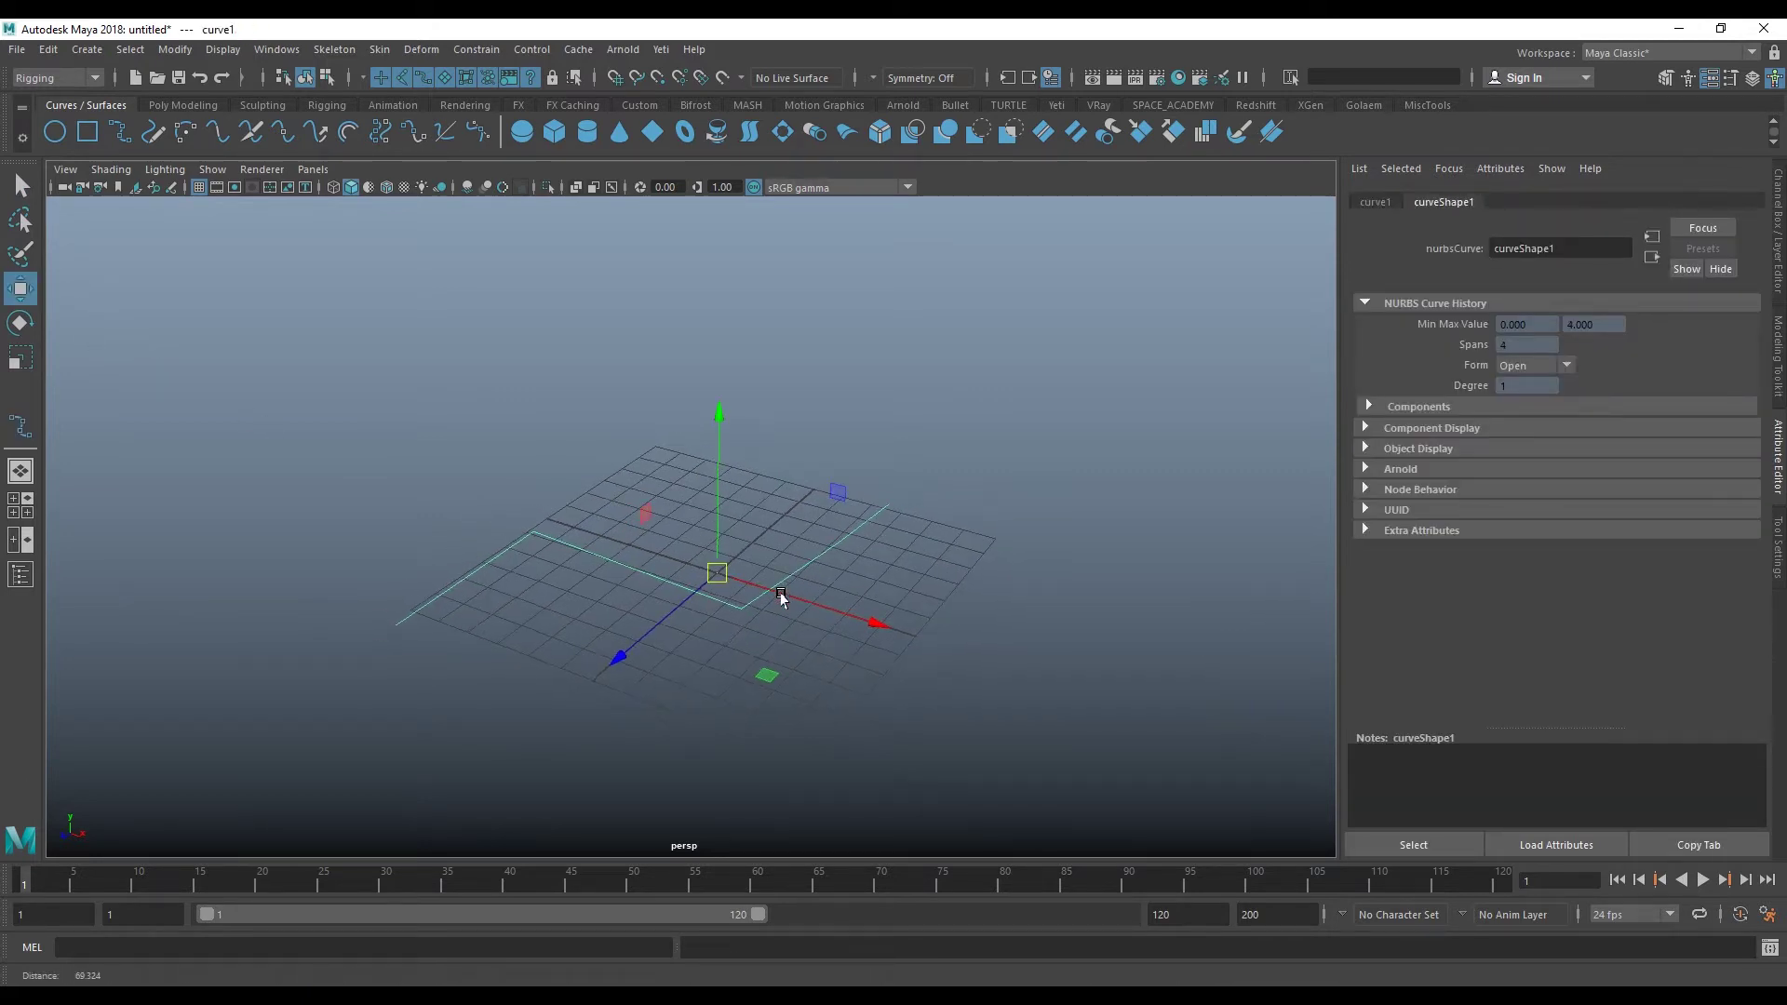
key("Delete")
- Draw an eight-point CV curve snaking across the grid with the CV Curve Tool
left_click(86, 49)
mouse_move(127, 189)
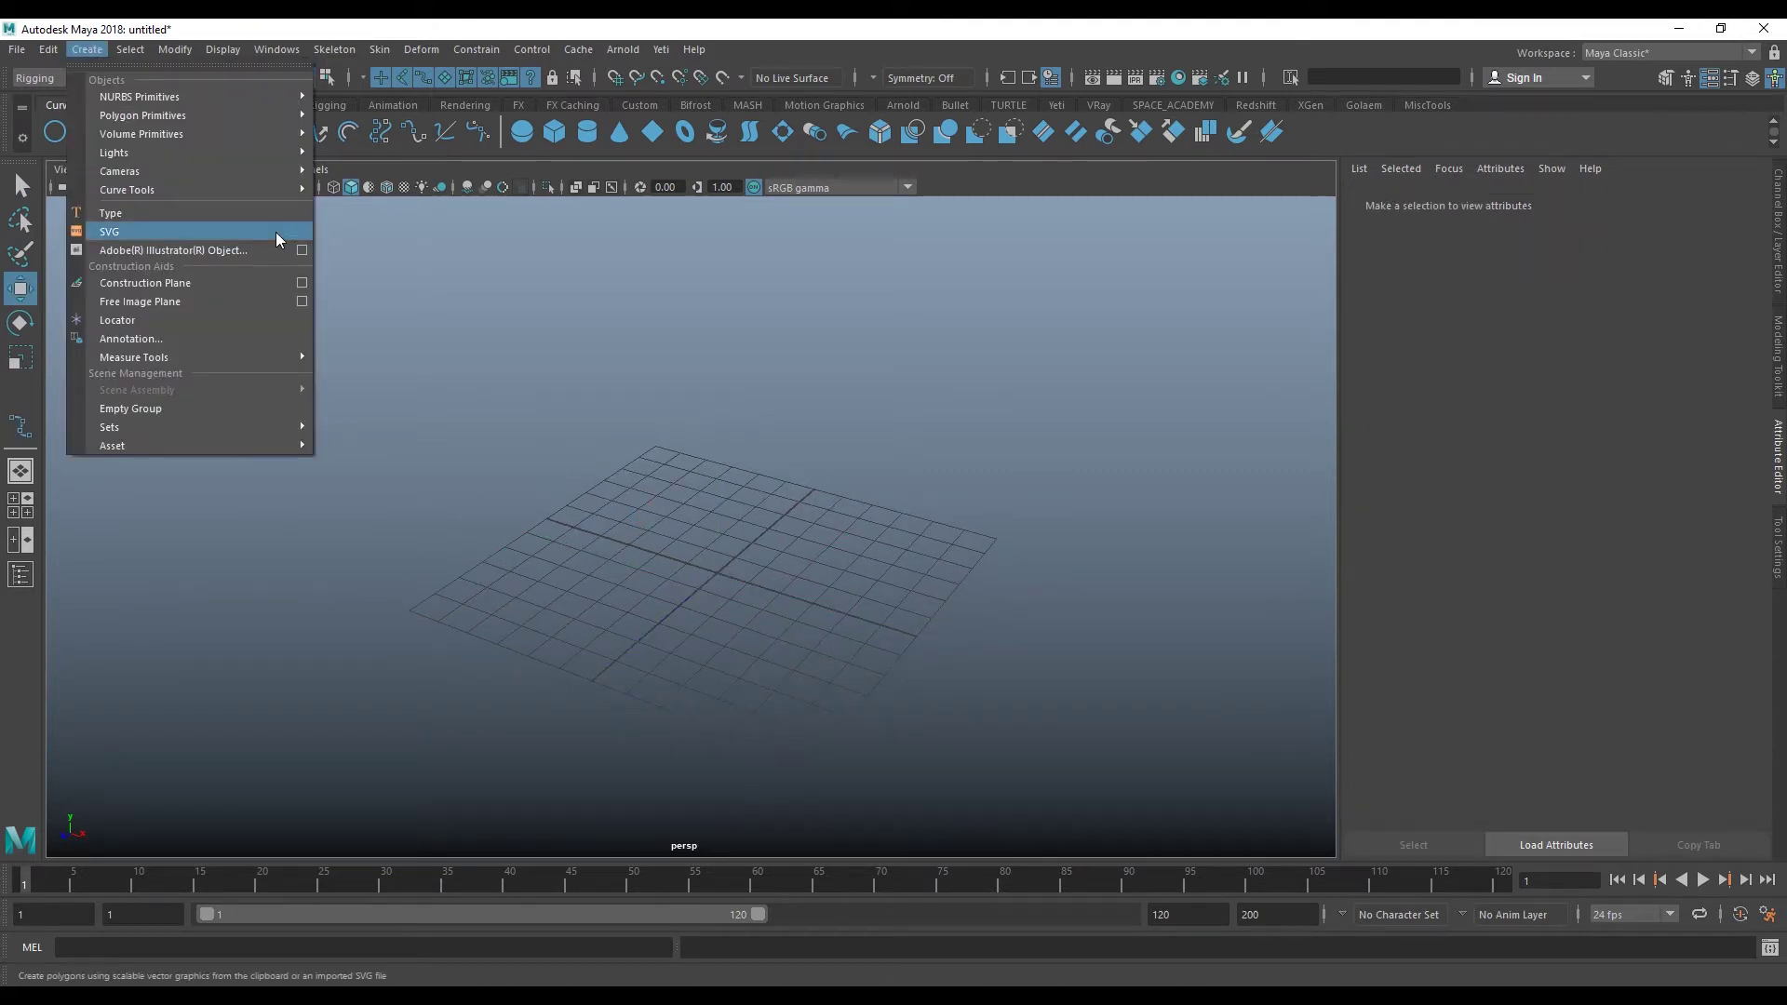
left_click(494, 205)
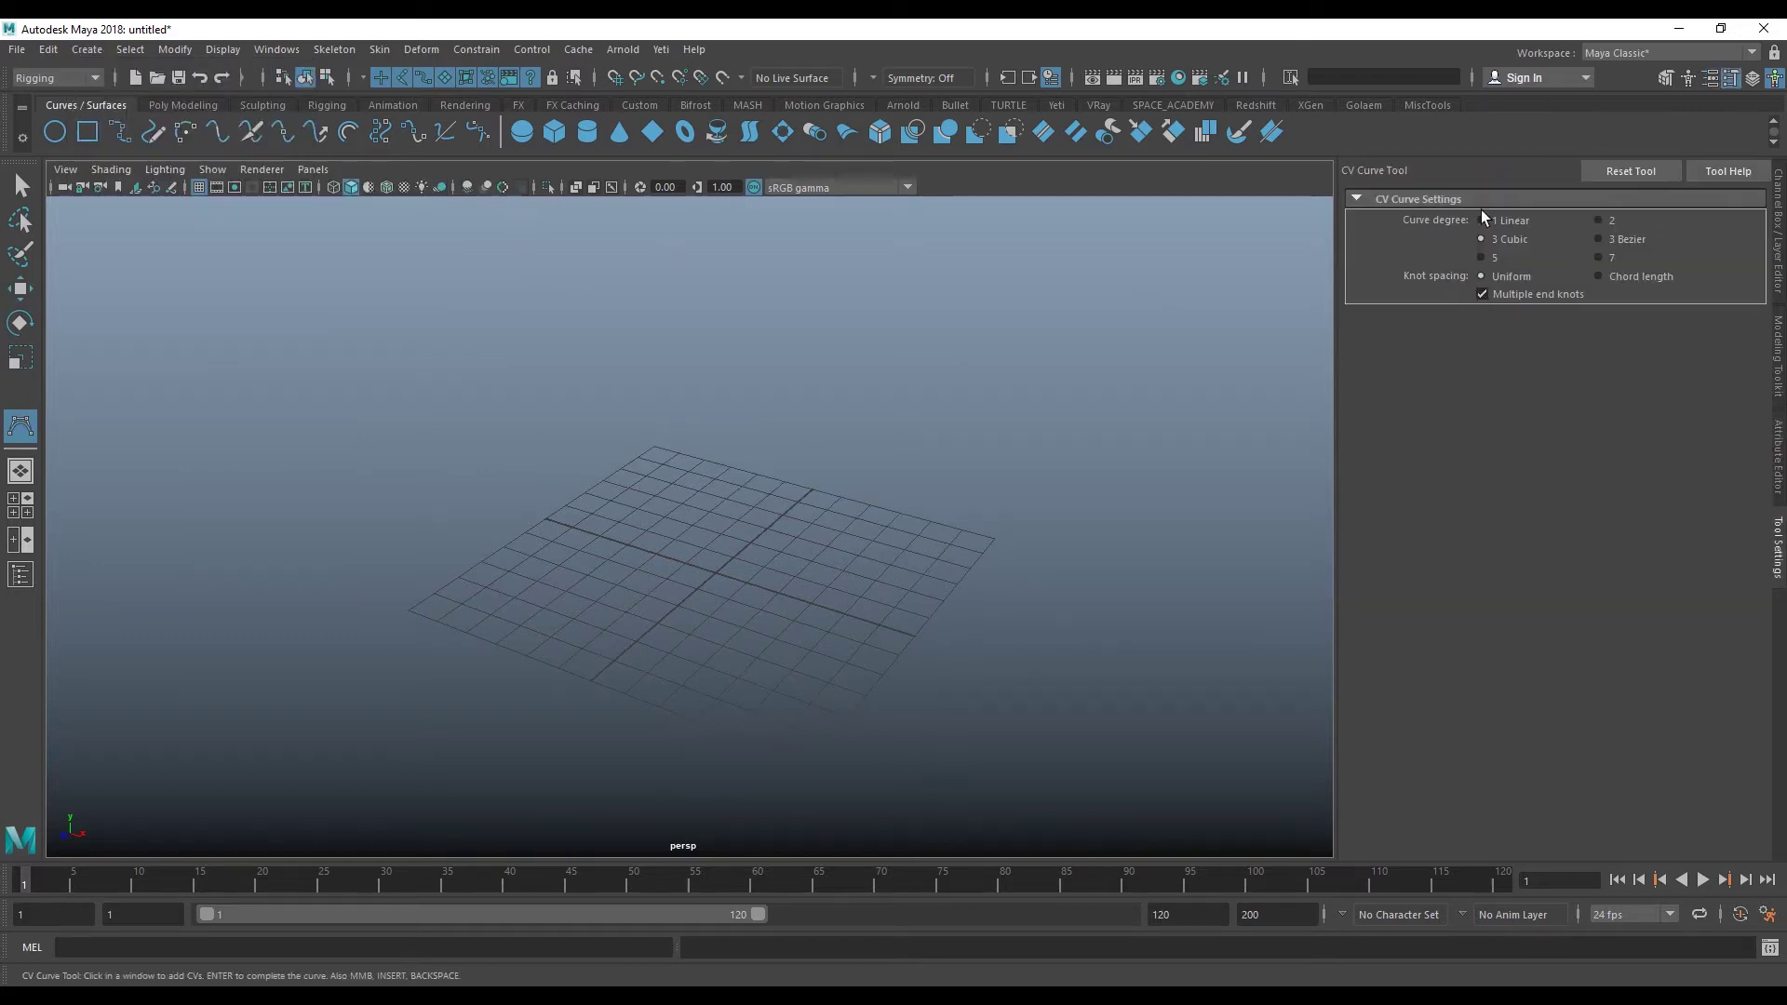
left_click(240, 590)
left_click(472, 559)
left_click(577, 619)
left_click(693, 594)
left_click(786, 482)
left_click(893, 444)
left_click(1091, 491)
left_click(1234, 571)
key("Return")
key("w")
left_click_drag(1029, 618, 833, 617, "alt")
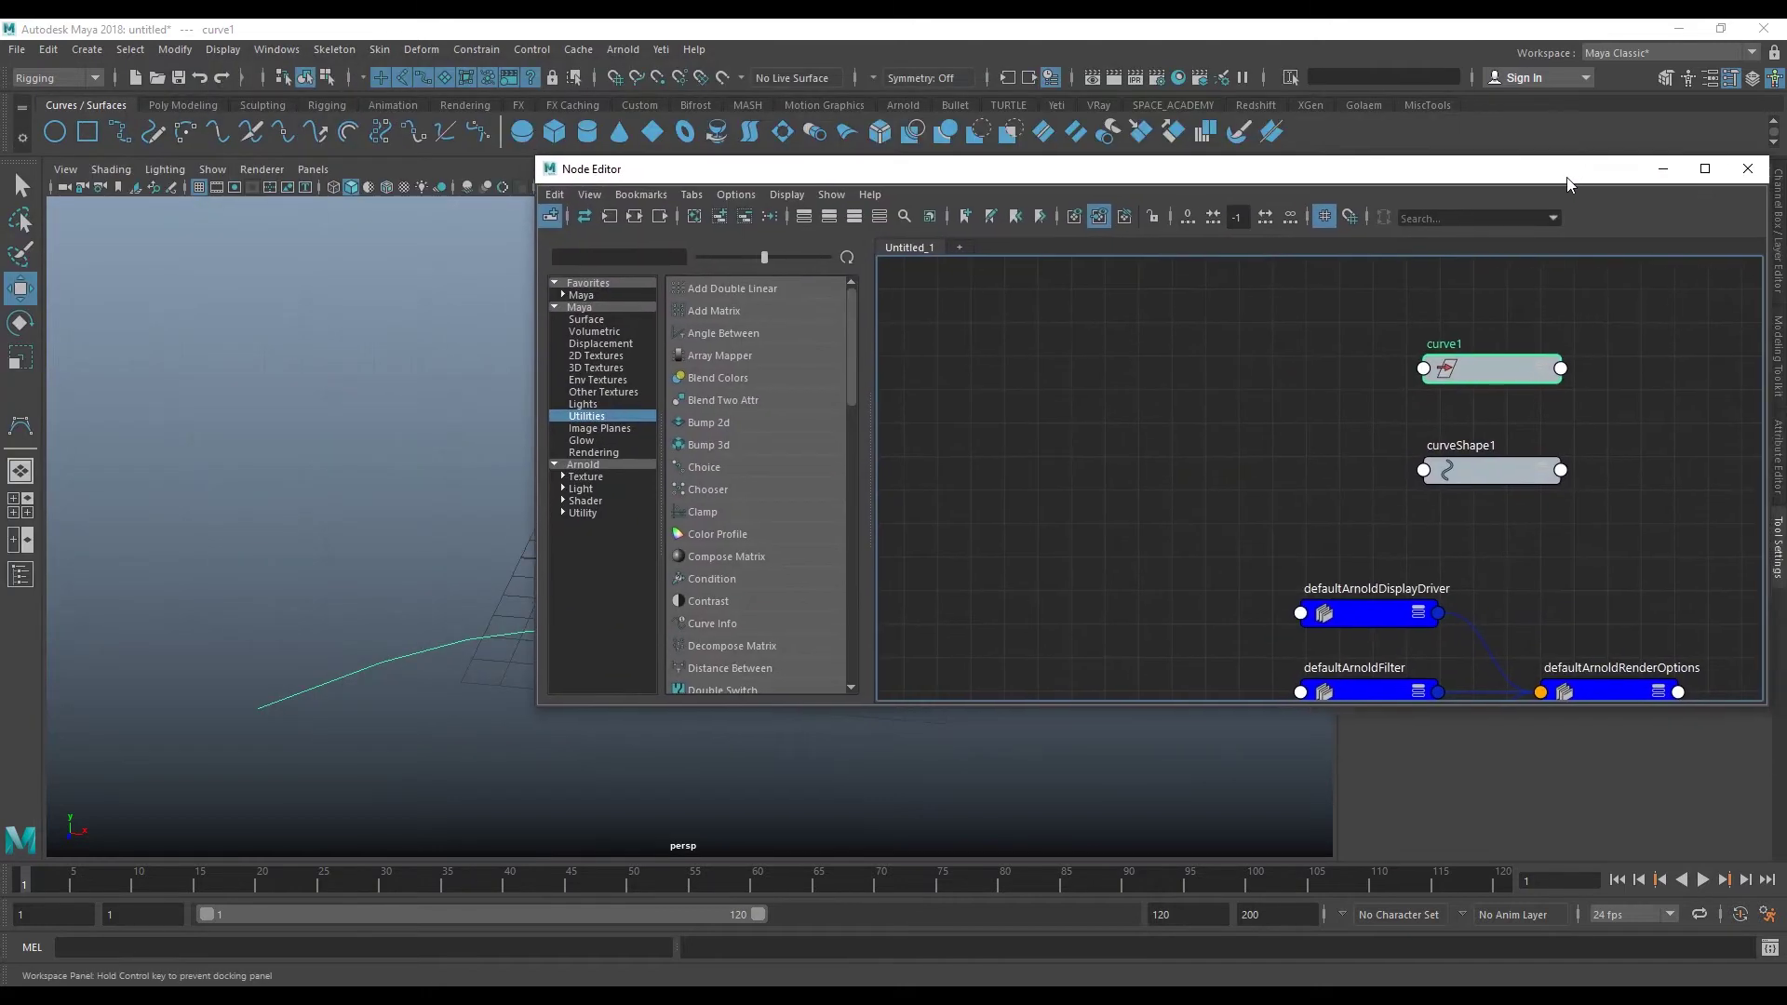
- Rearrange curve1 and curveShape1 in the Node Editor and select the Arnold nodes
mouse_move(1394, 335)
left_mouse_down()
mouse_move(1070, 498)
mouse_move(948, 484)
left_mouse_up()
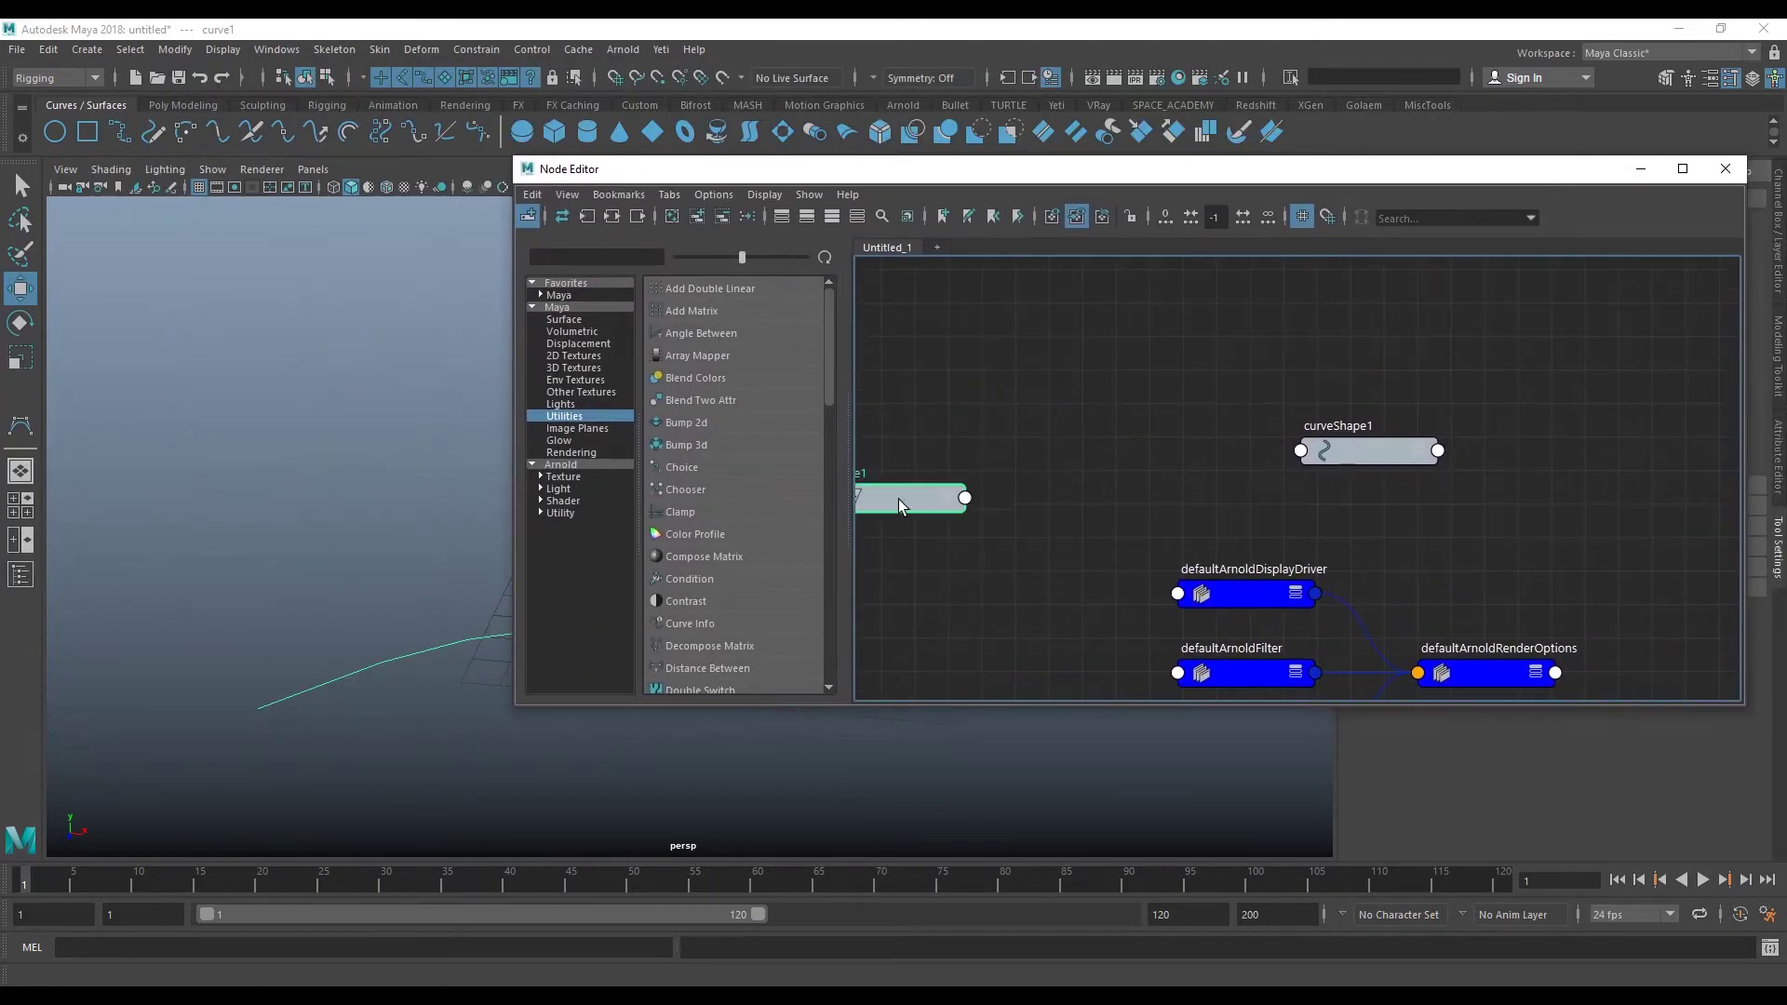
left_click_drag(1364, 447, 1281, 400)
left_click_drag(921, 503, 1079, 629)
scroll(1210, 521, "down", 2)
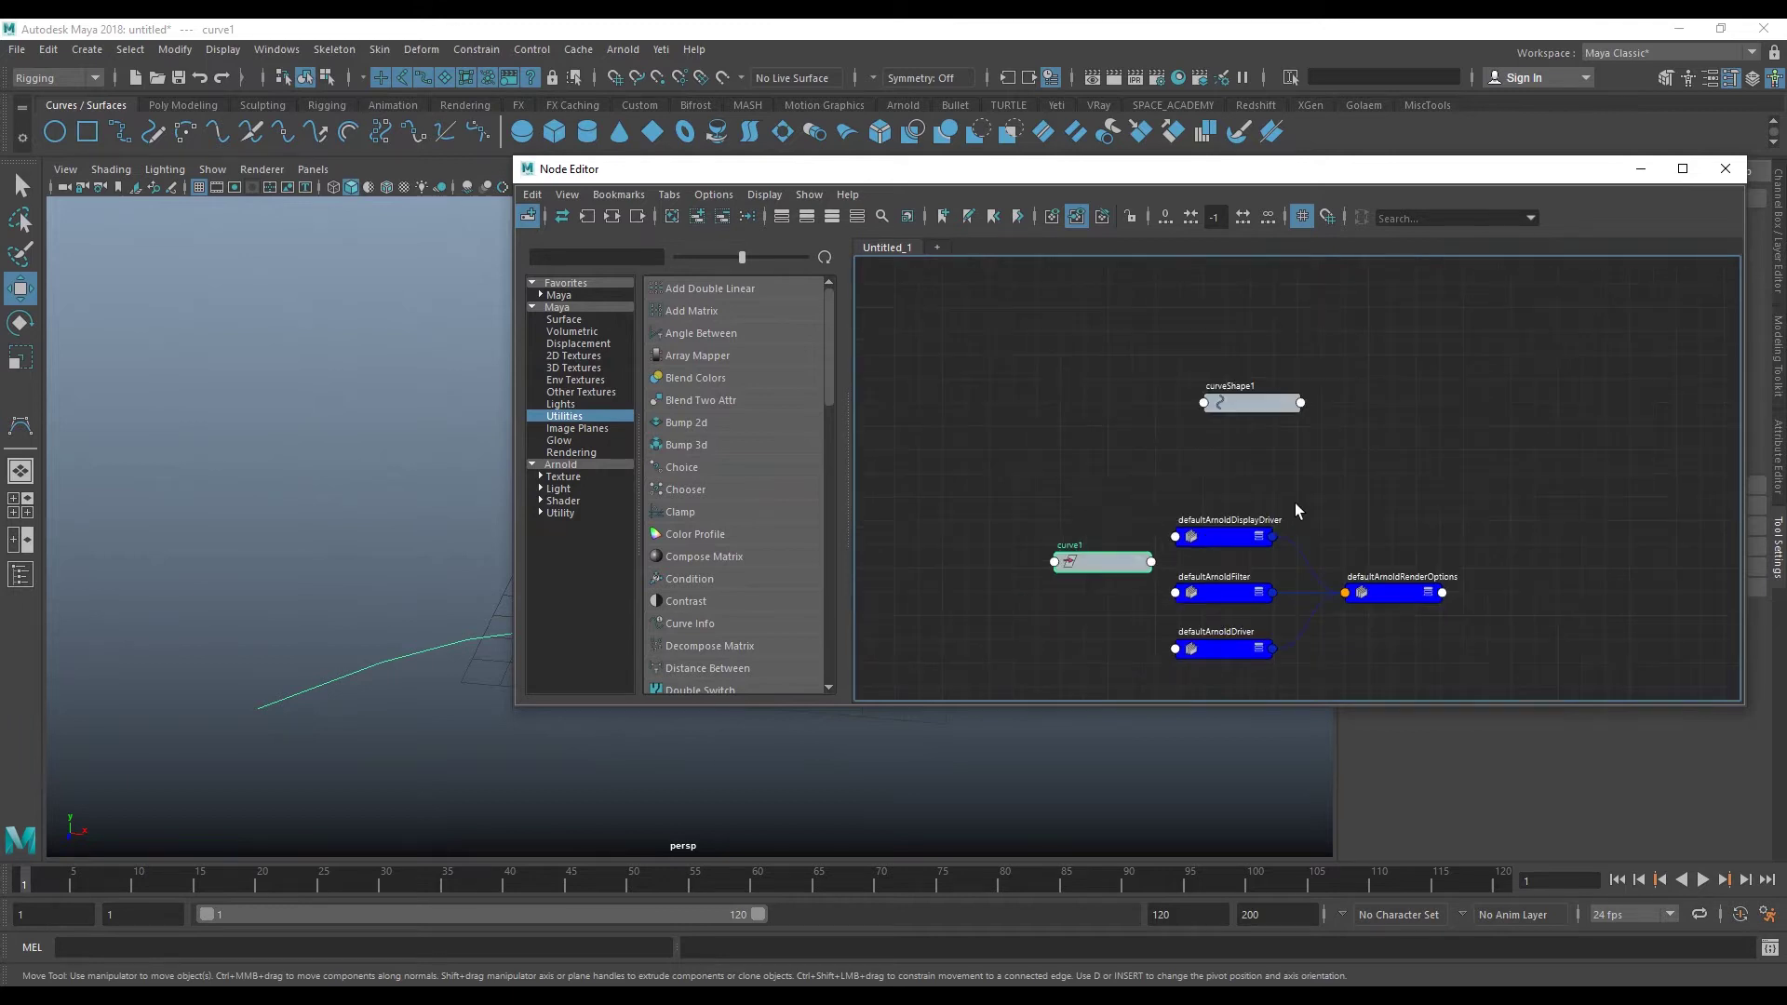
left_click_drag(1005, 487, 1527, 677)
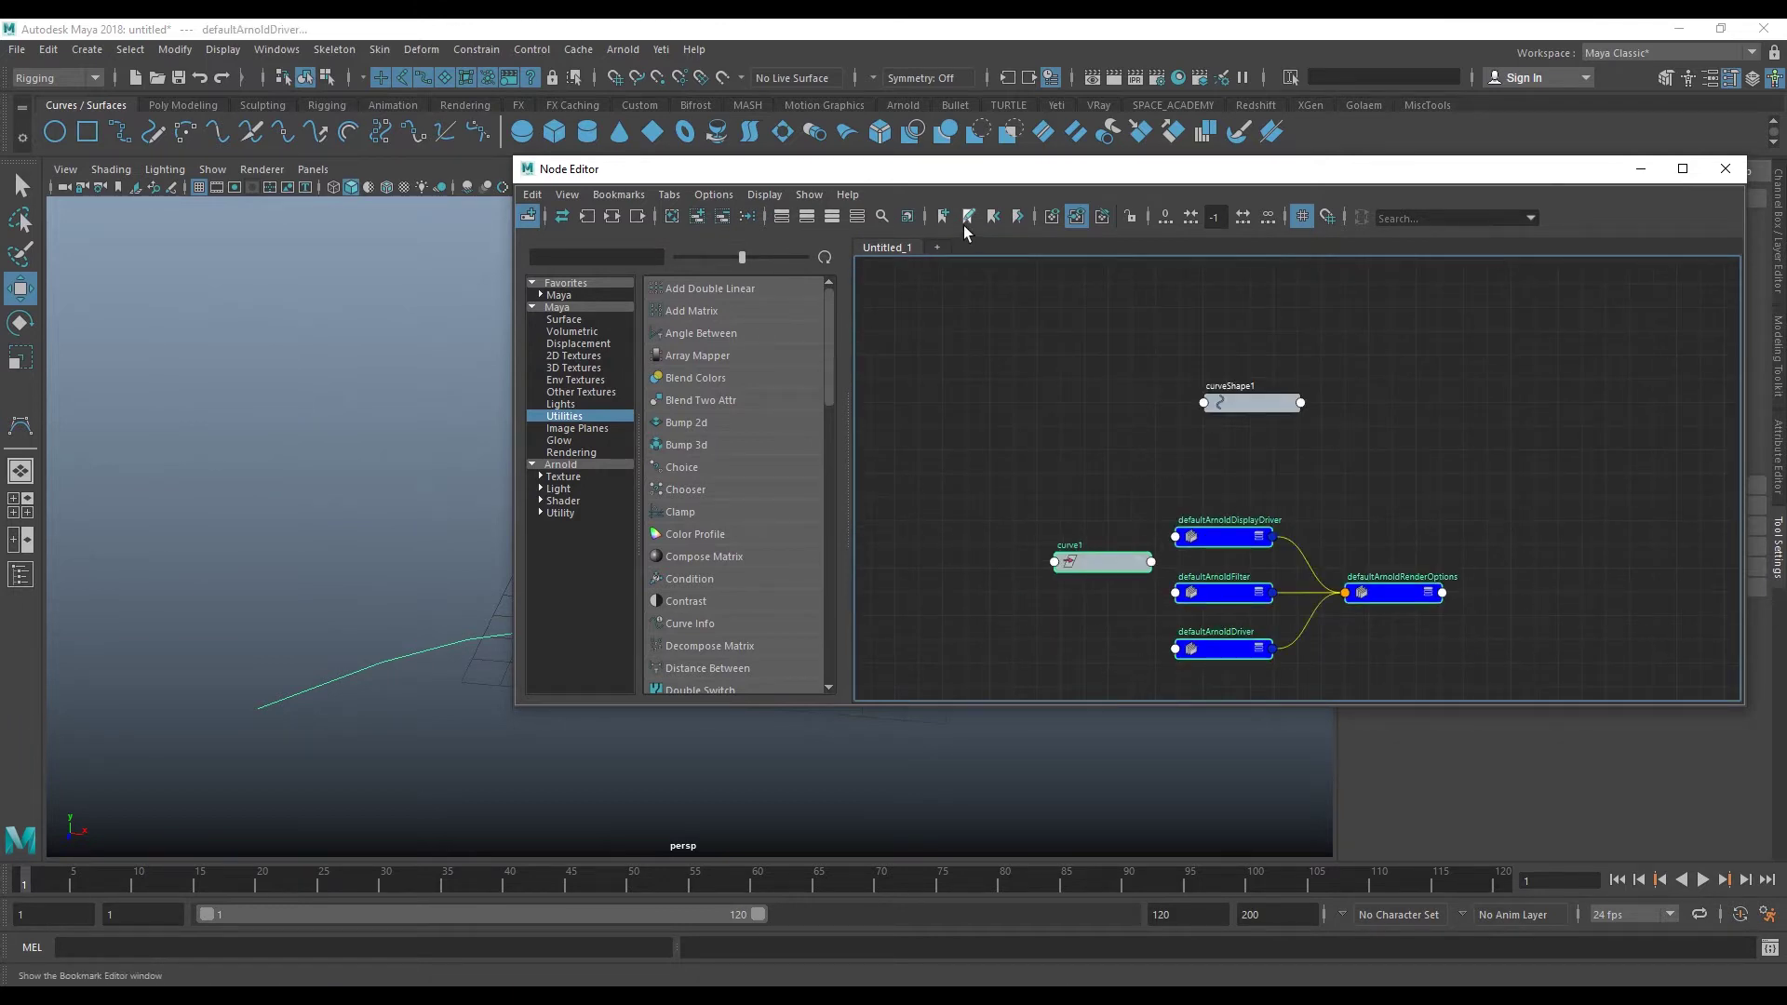
- Hide the node library, clear the graph except curveShape1, expand it, and maximize the editor
left_click(528, 215)
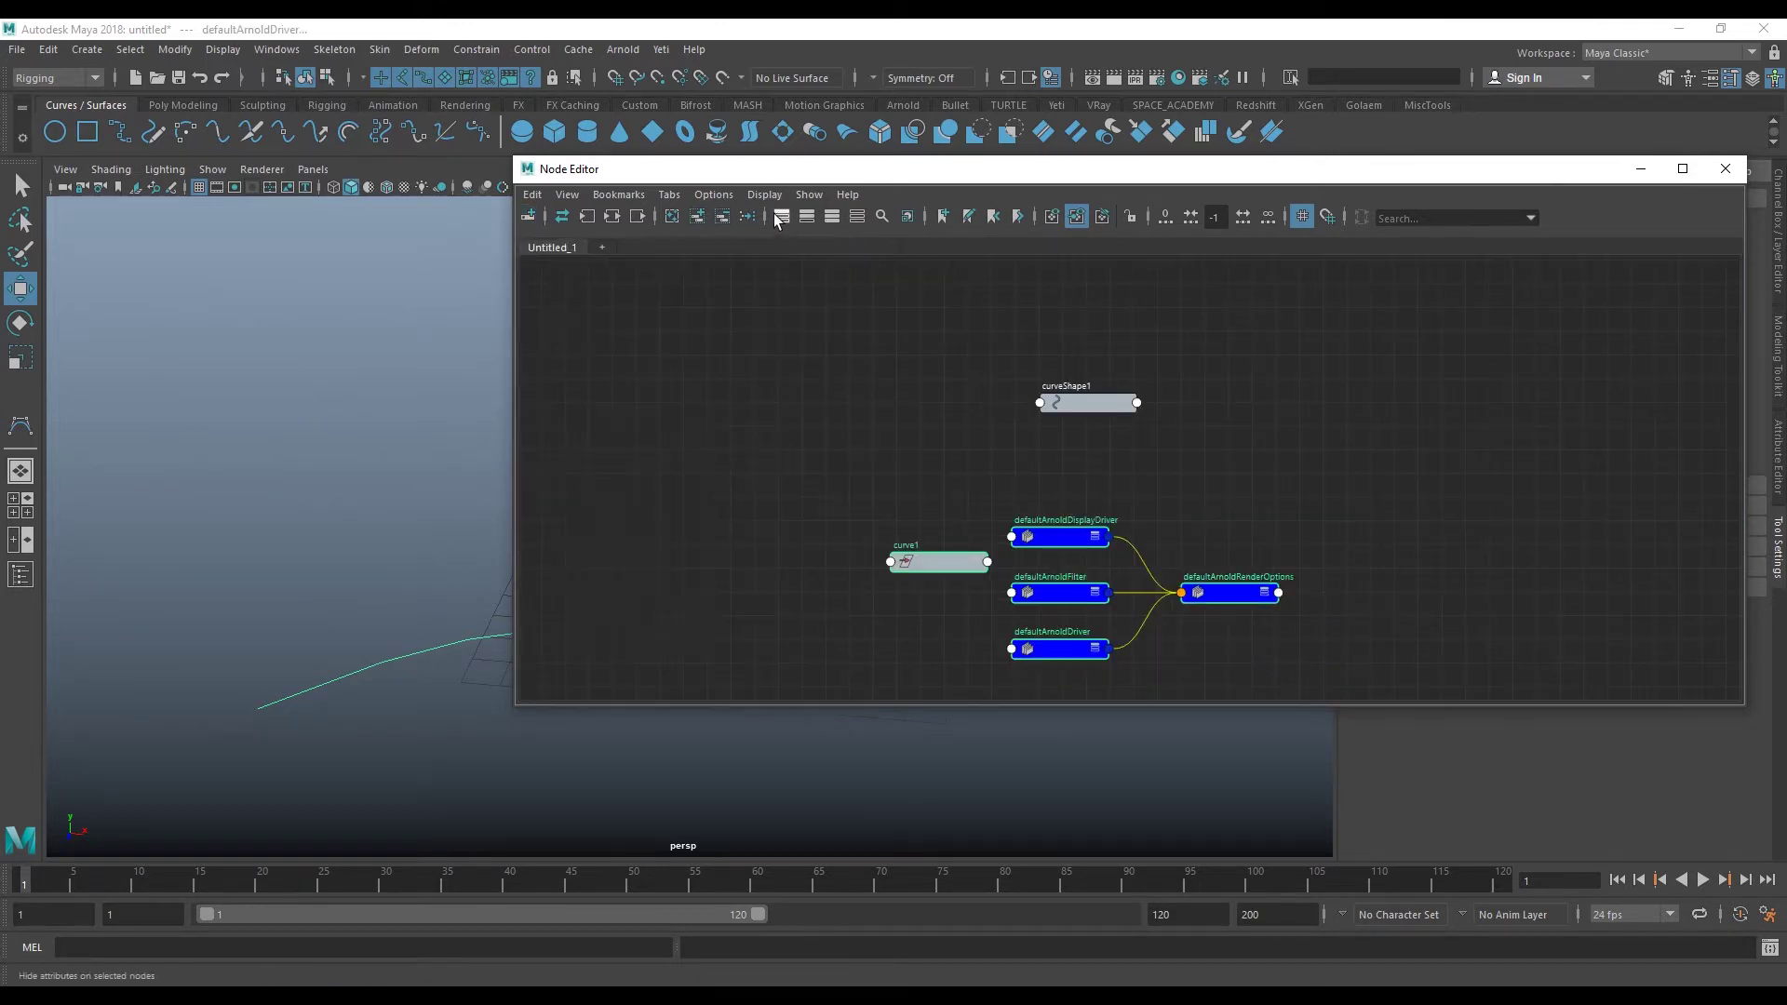
left_click(734, 216)
scroll(1141, 514, "up", 3)
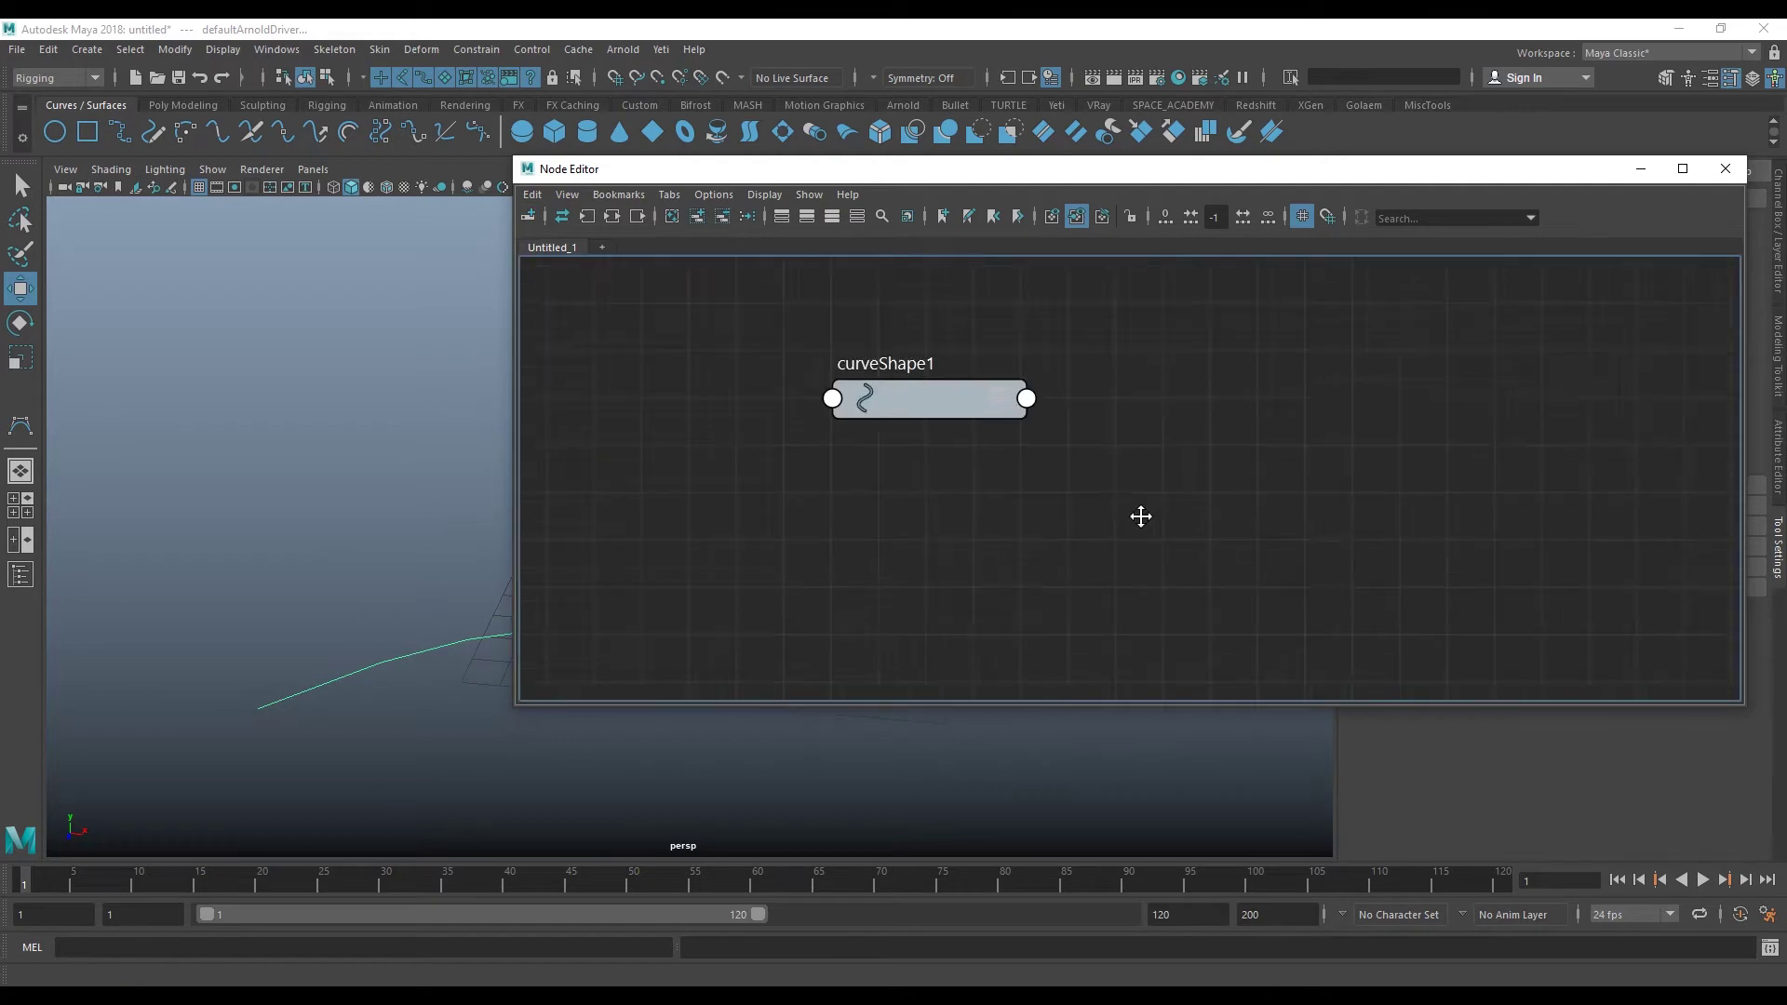
middle_click_drag(1141, 514, 1116, 538)
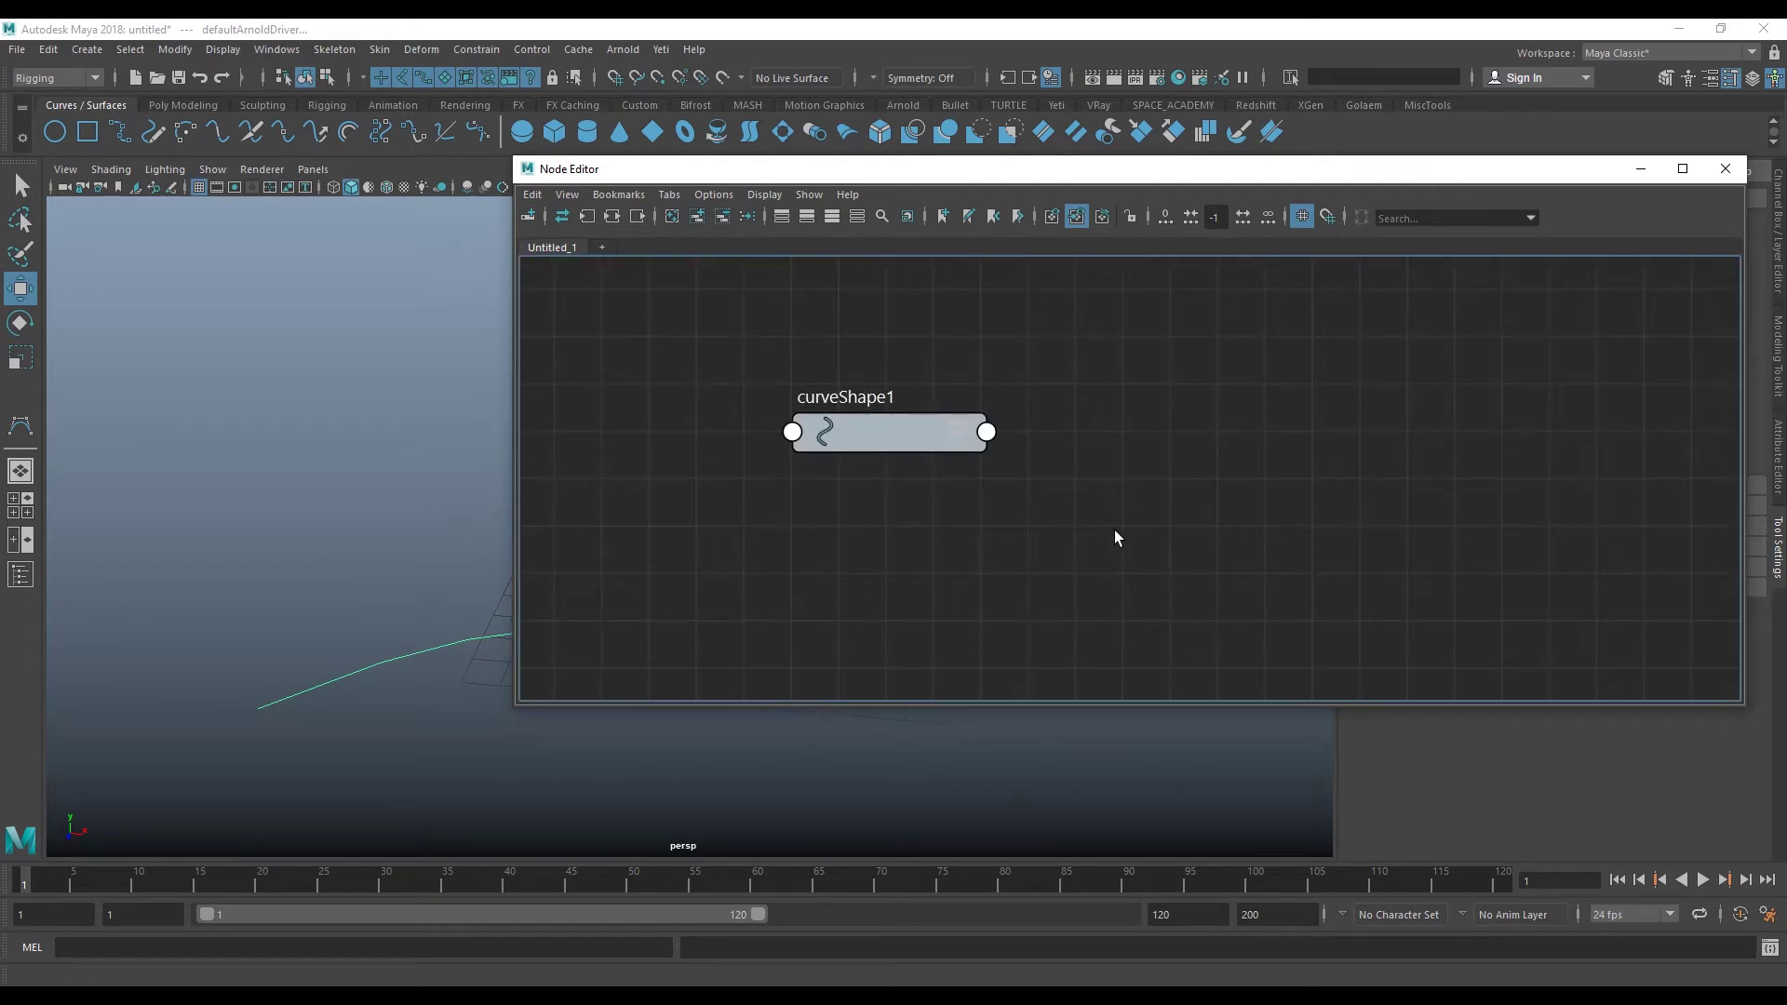
left_click(957, 432)
left_click_drag(957, 432, 940, 293)
mouse_move(898, 174)
left_mouse_down()
mouse_move(850, 143)
mouse_move(850, 2)
left_mouse_up()
middle_click_drag(603, 538, 886, 491)
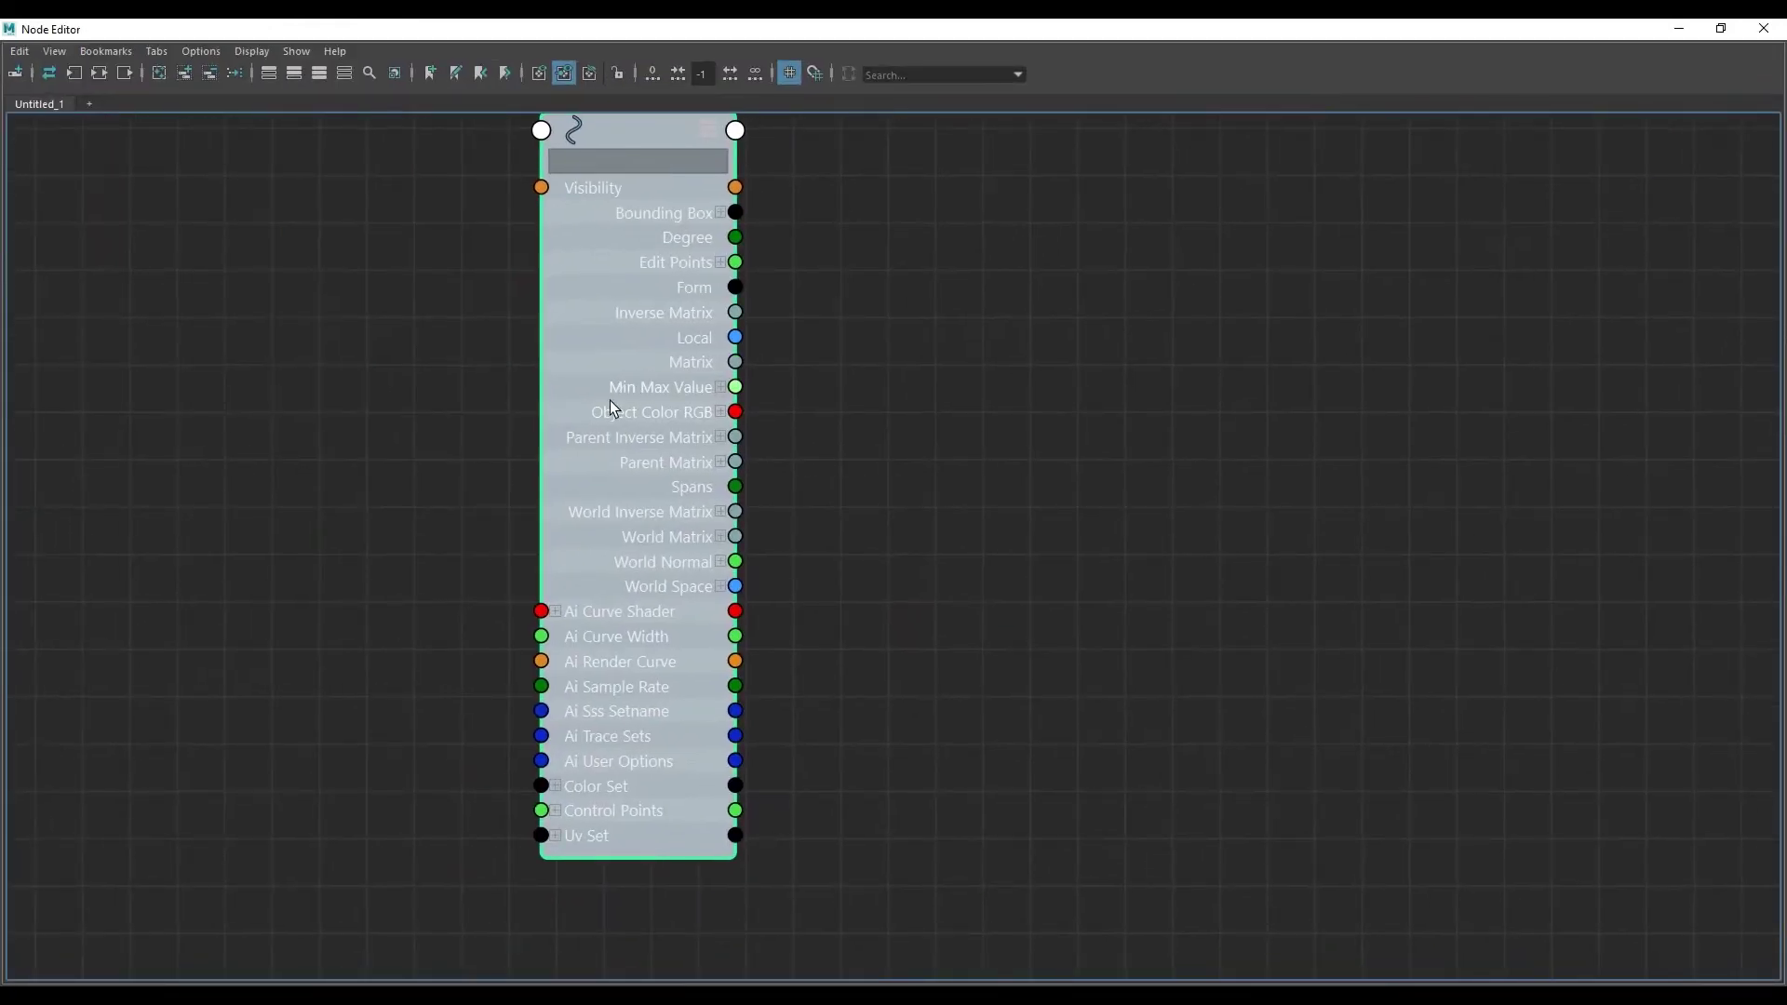
- Set curveShape1 to Show All Attributes and browse through its attribute list
middle_click_drag(613, 408, 608, 525)
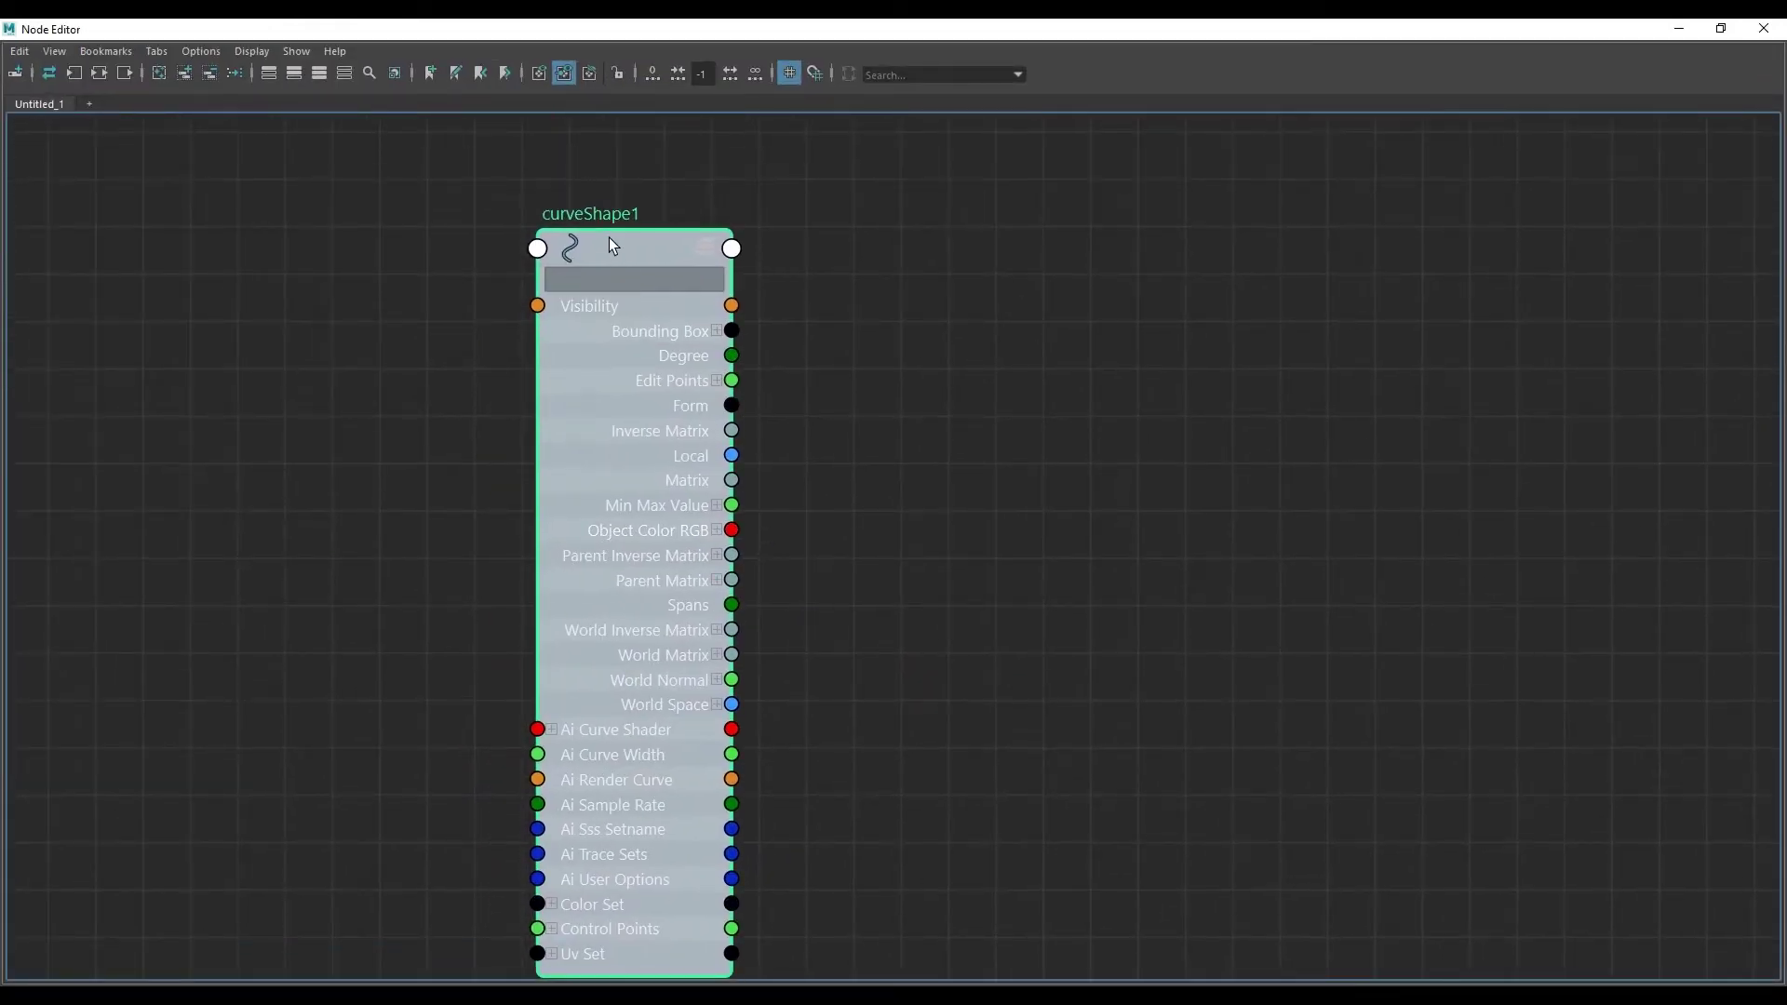
right_click(626, 250)
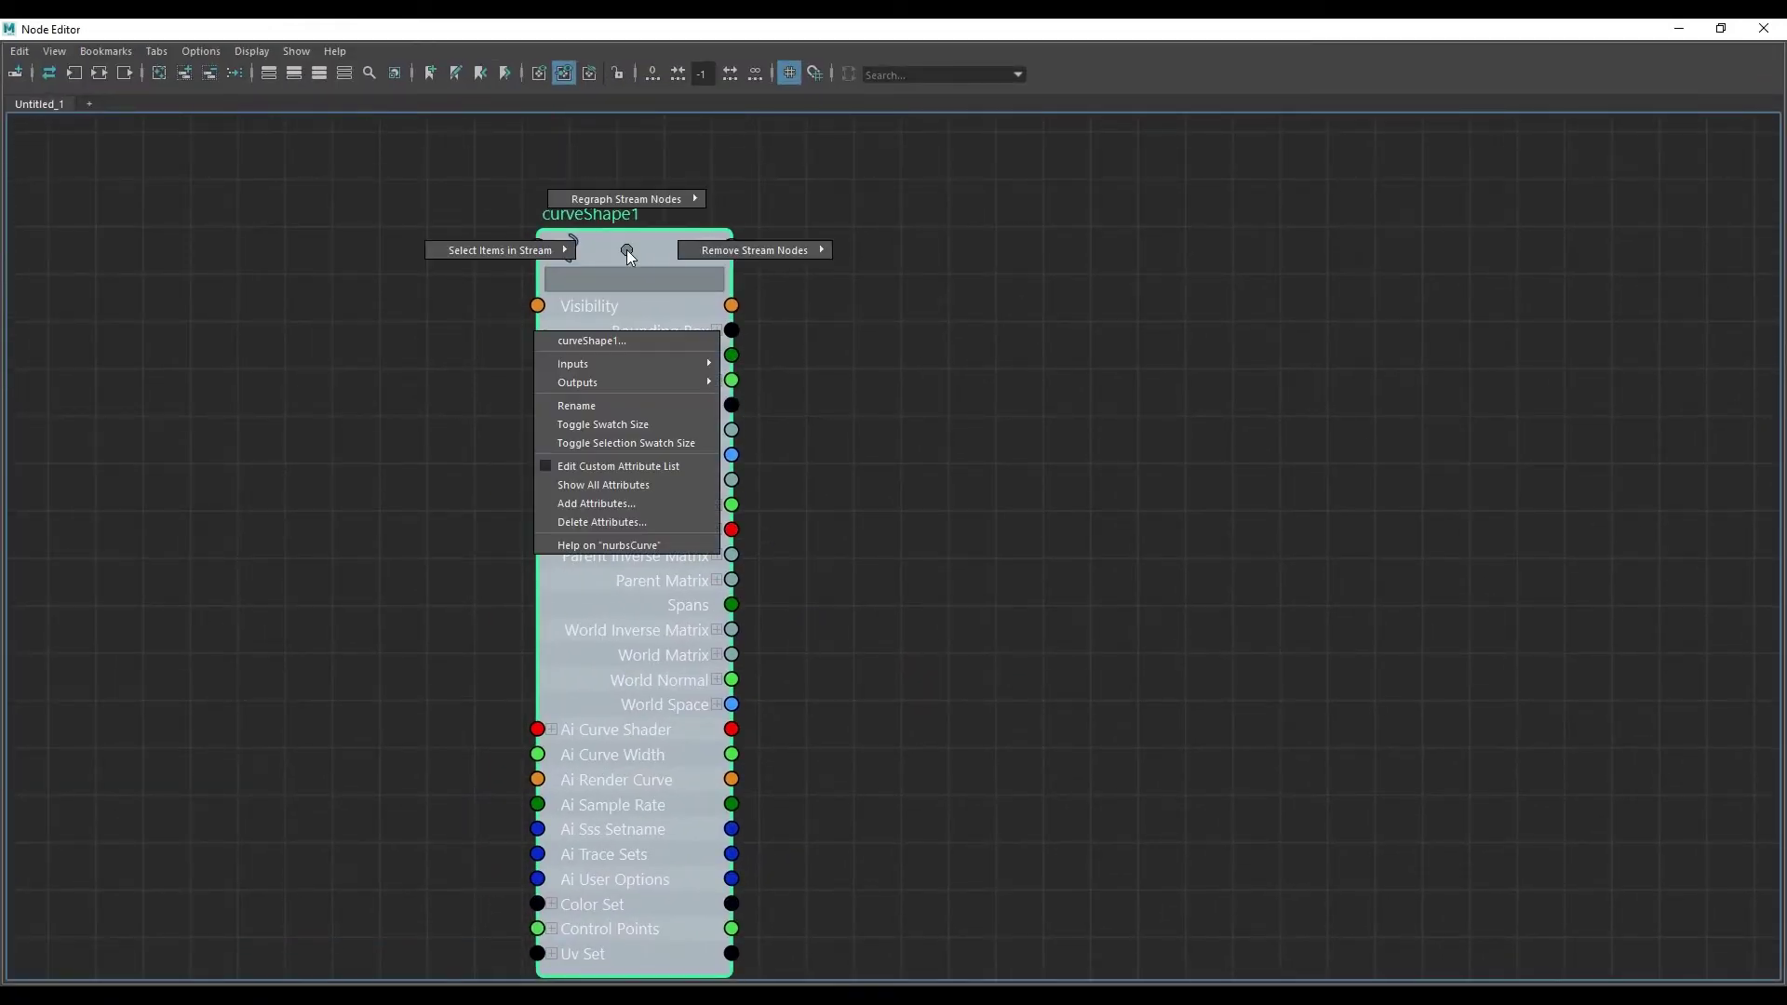
left_click(624, 483)
middle_click_drag(627, 572, 617, 436)
middle_click_drag(612, 612, 650, 187)
mouse_move(652, 320)
middle_mouse_down()
mouse_move(642, 215)
mouse_move(670, 742)
mouse_move(558, 741)
middle_mouse_up()
mouse_move(590, 456)
middle_mouse_down()
mouse_move(551, 473)
mouse_move(461, 704)
middle_mouse_up()
mouse_move(450, 283)
middle_mouse_down()
mouse_move(422, 522)
mouse_move(378, 557)
middle_mouse_up()
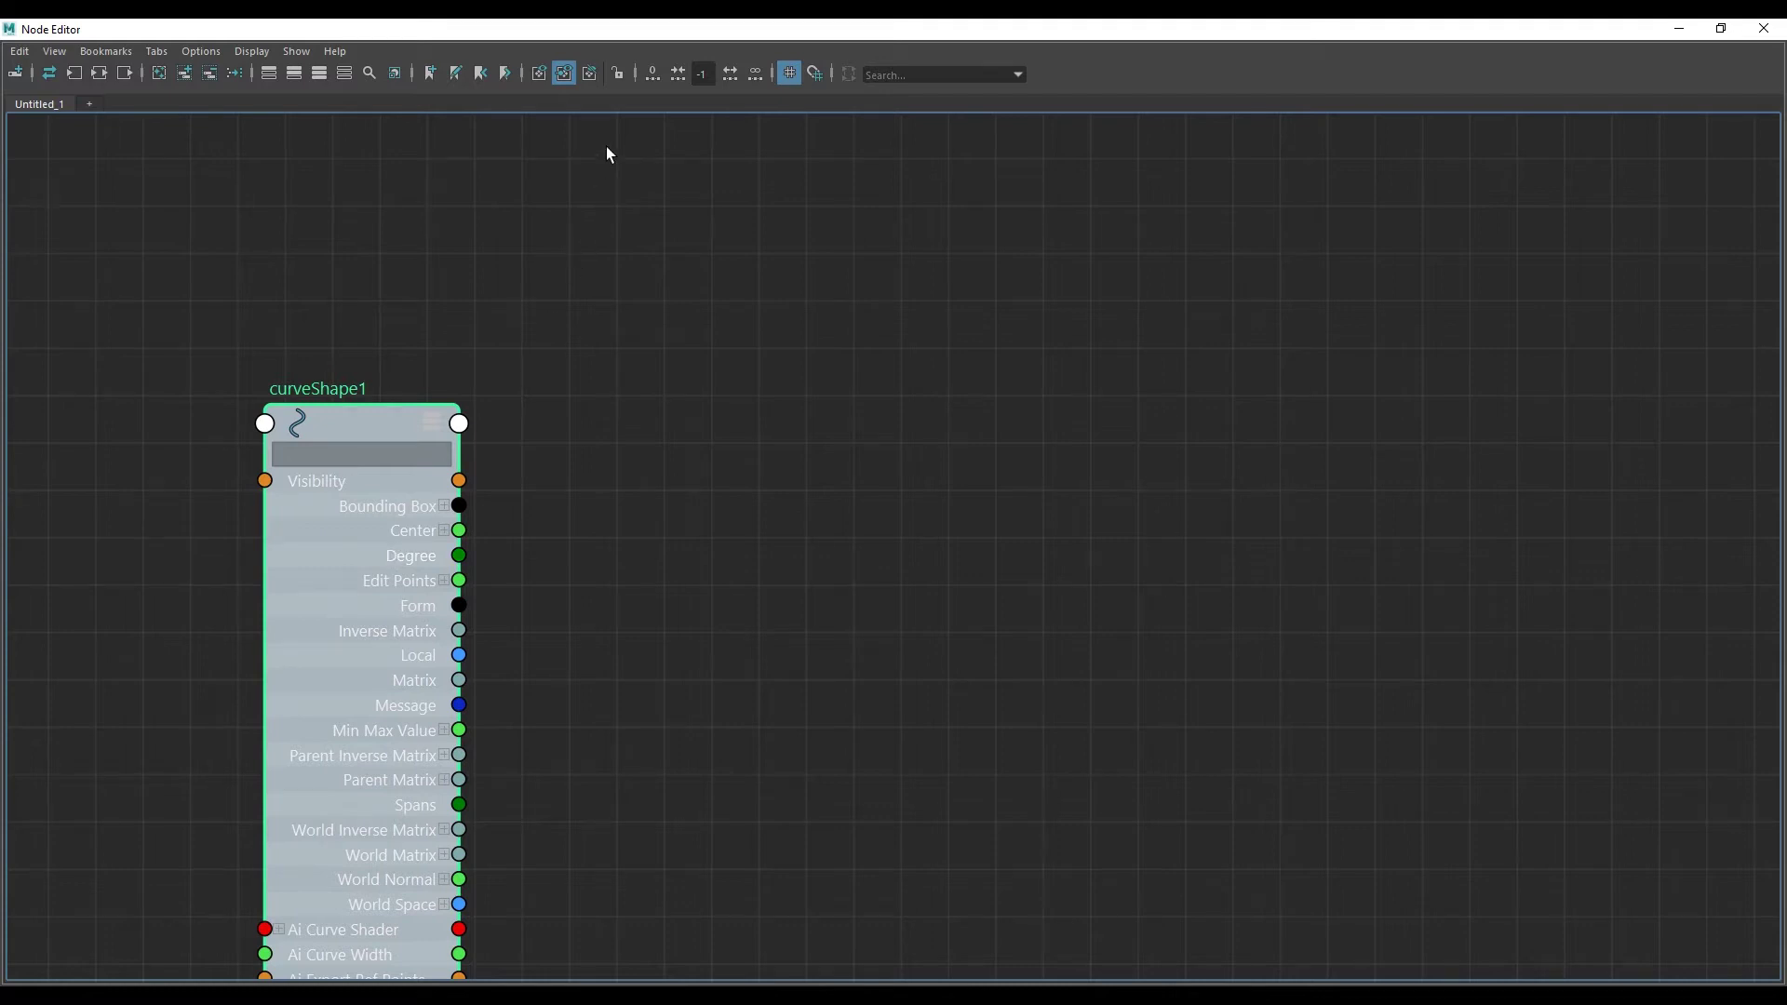
- Restore the Node Editor to a smaller window and pan the graph
mouse_move(583, 34)
left_mouse_down()
mouse_move(850, 127)
mouse_move(1114, 168)
mouse_move(1096, 171)
left_mouse_up()
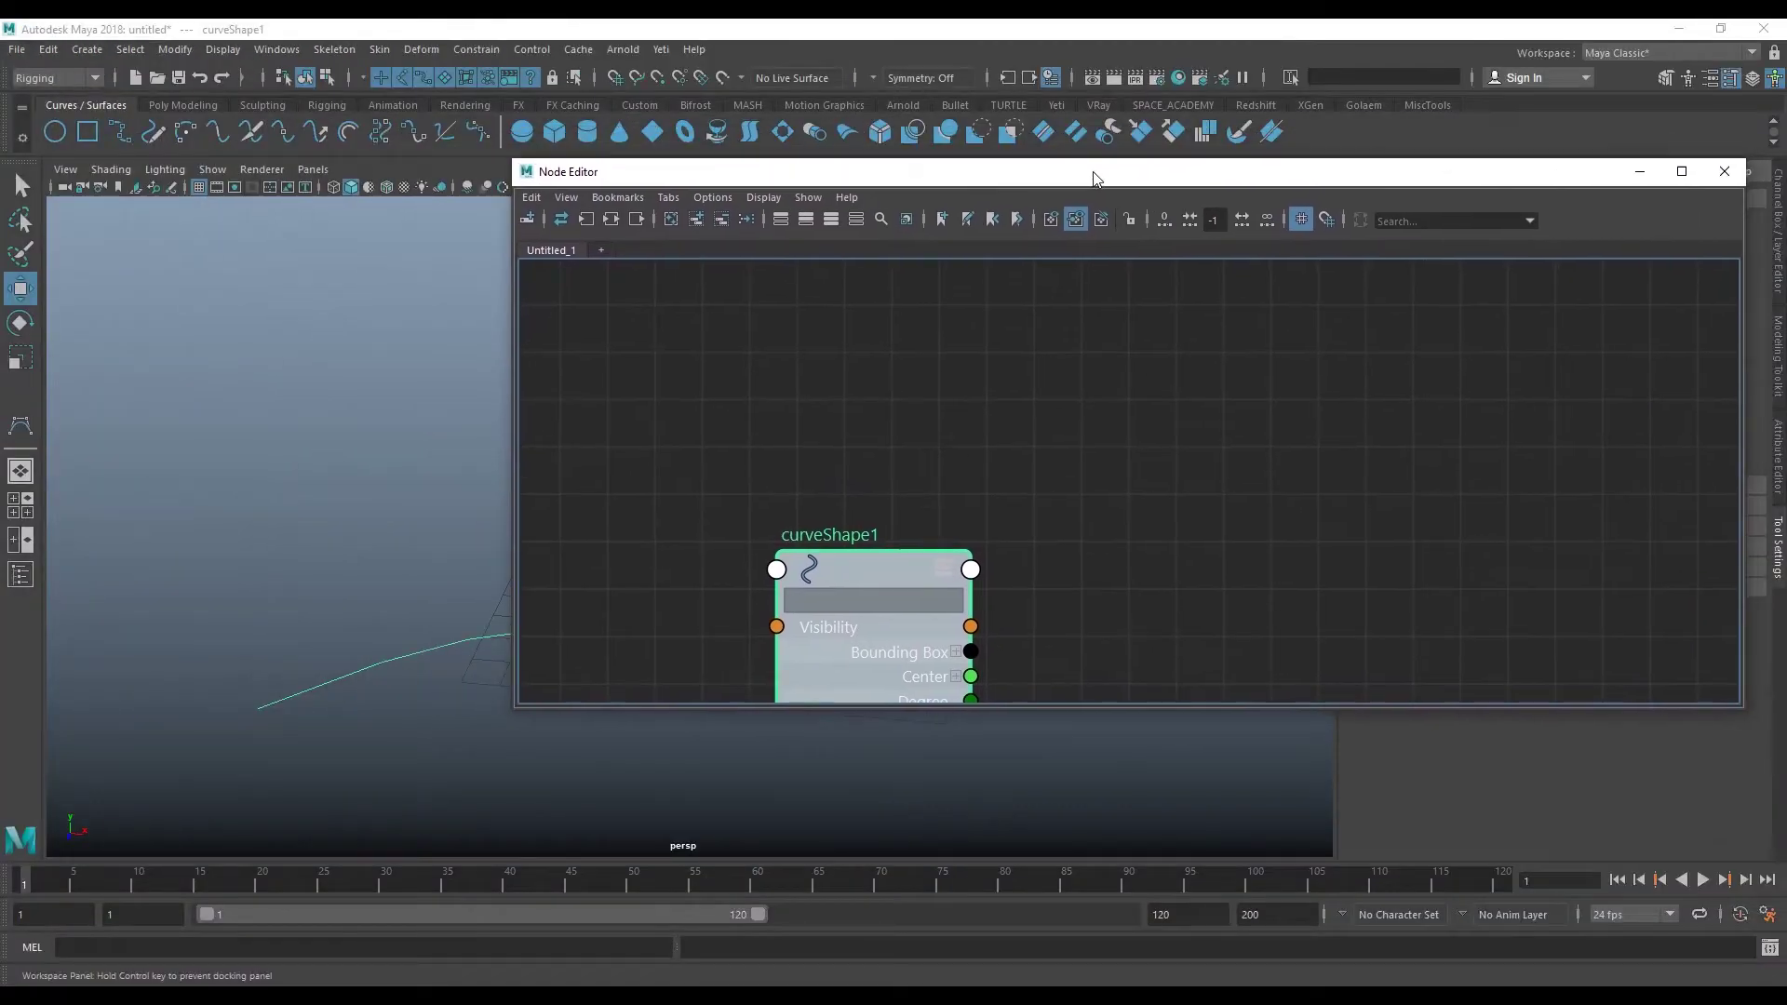
middle_click_drag(849, 562, 772, 385)
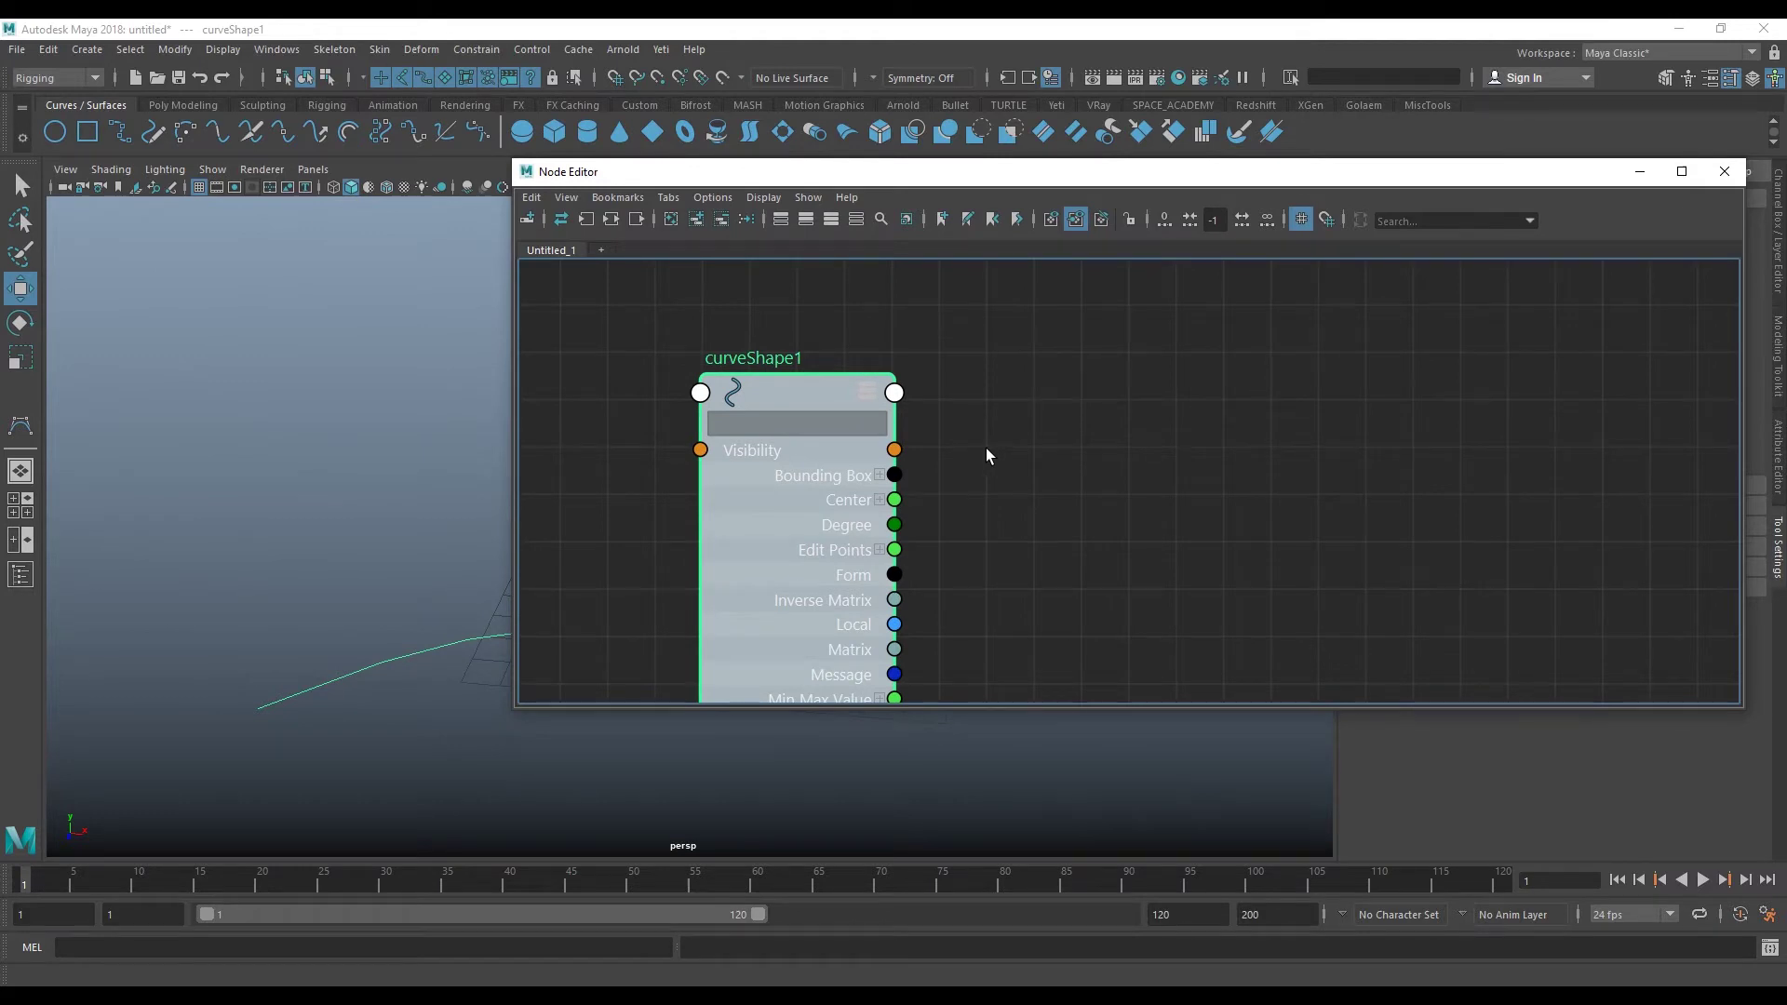
middle_click_drag(1074, 468, 1032, 465)
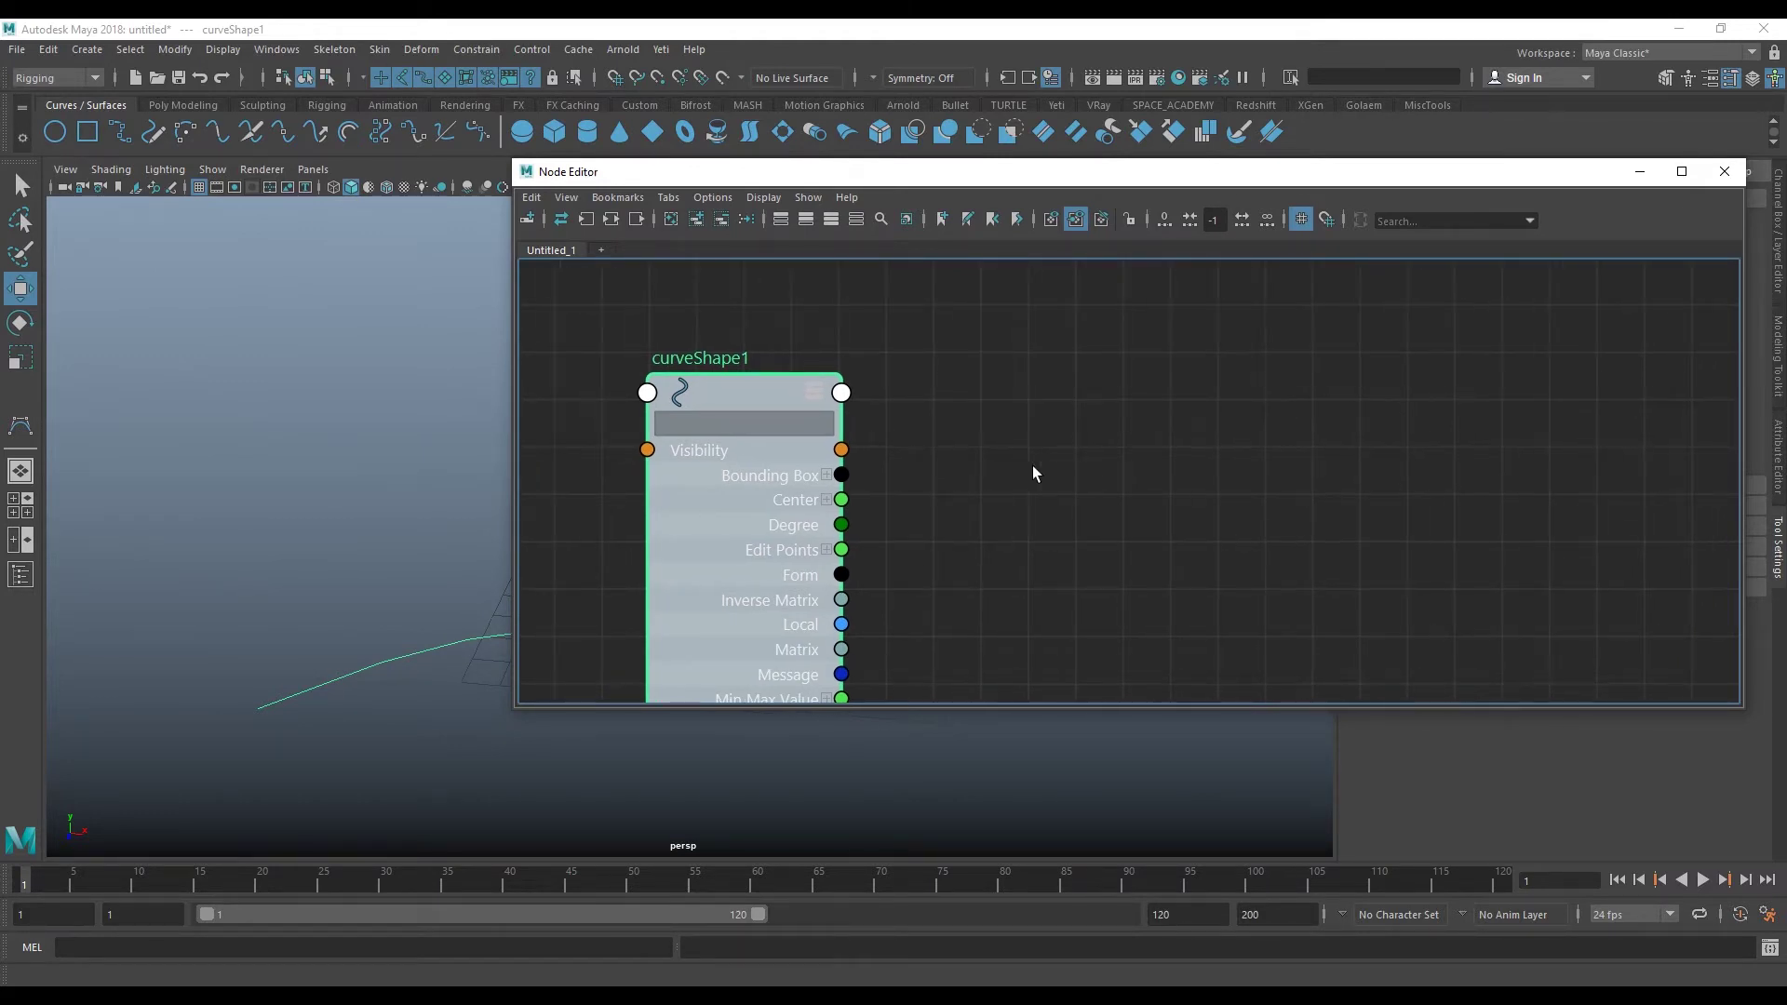
- Create a curveInfo node from the Node Editor's Tab search
left_click(1091, 478)
key("Tab")
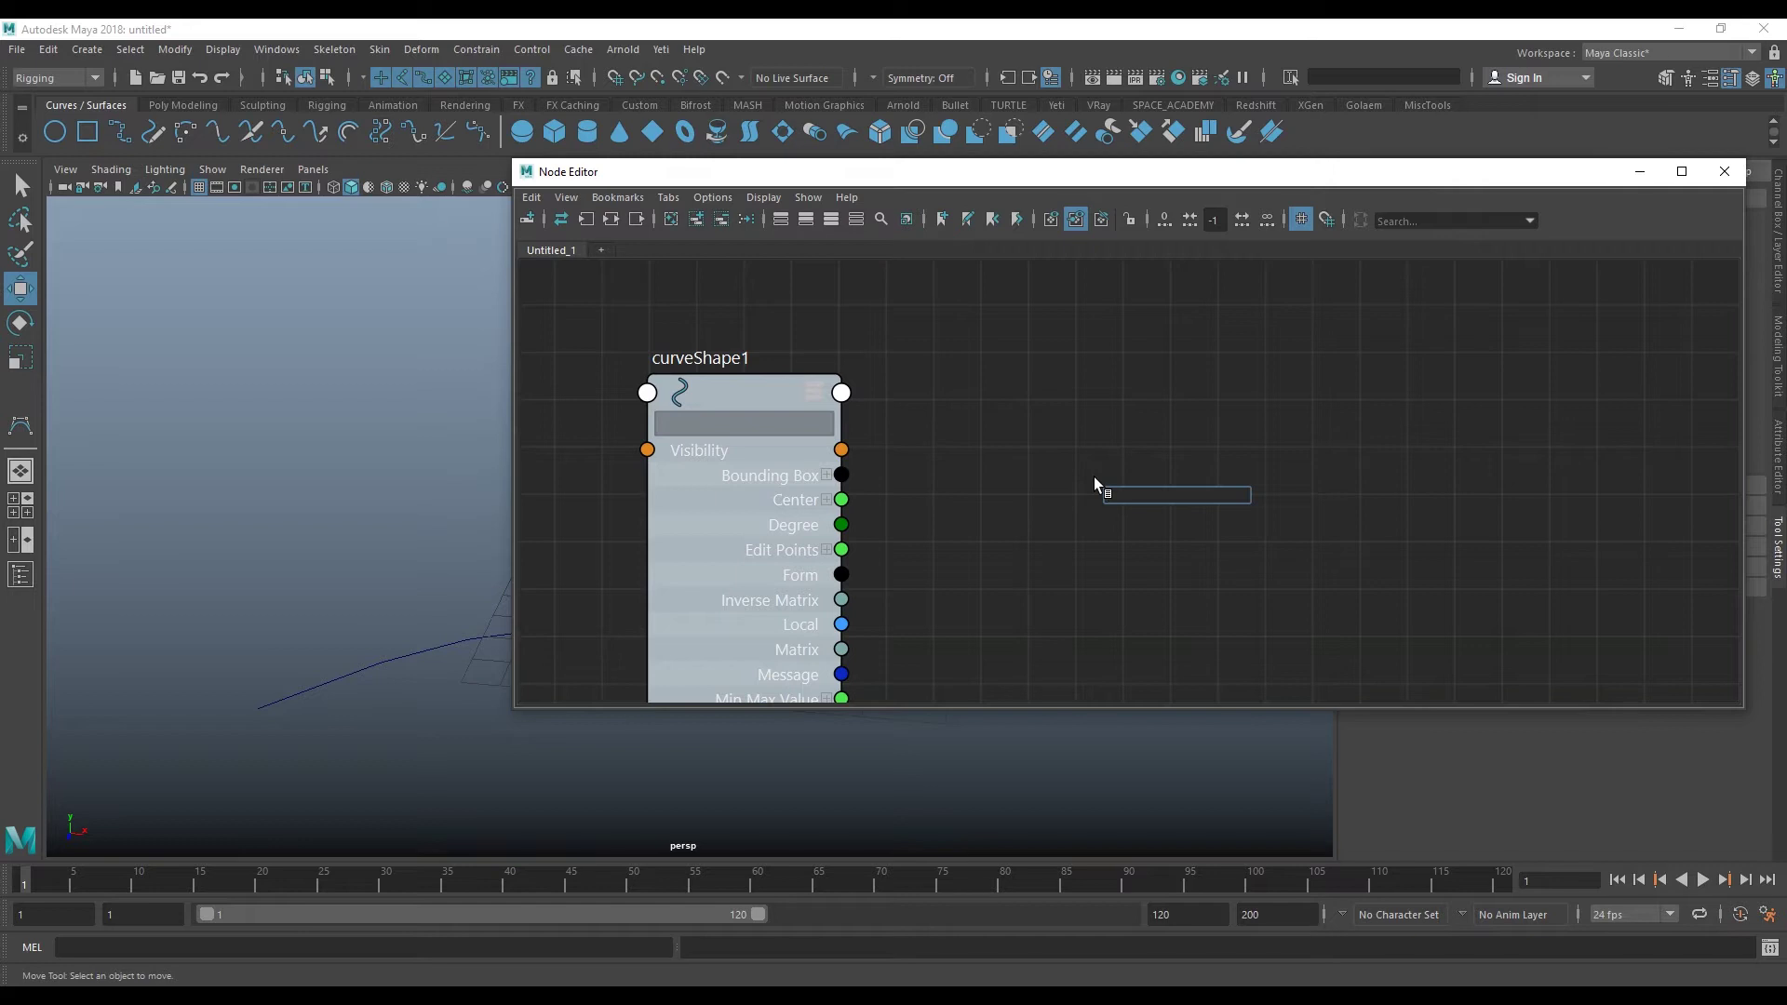
type("curve")
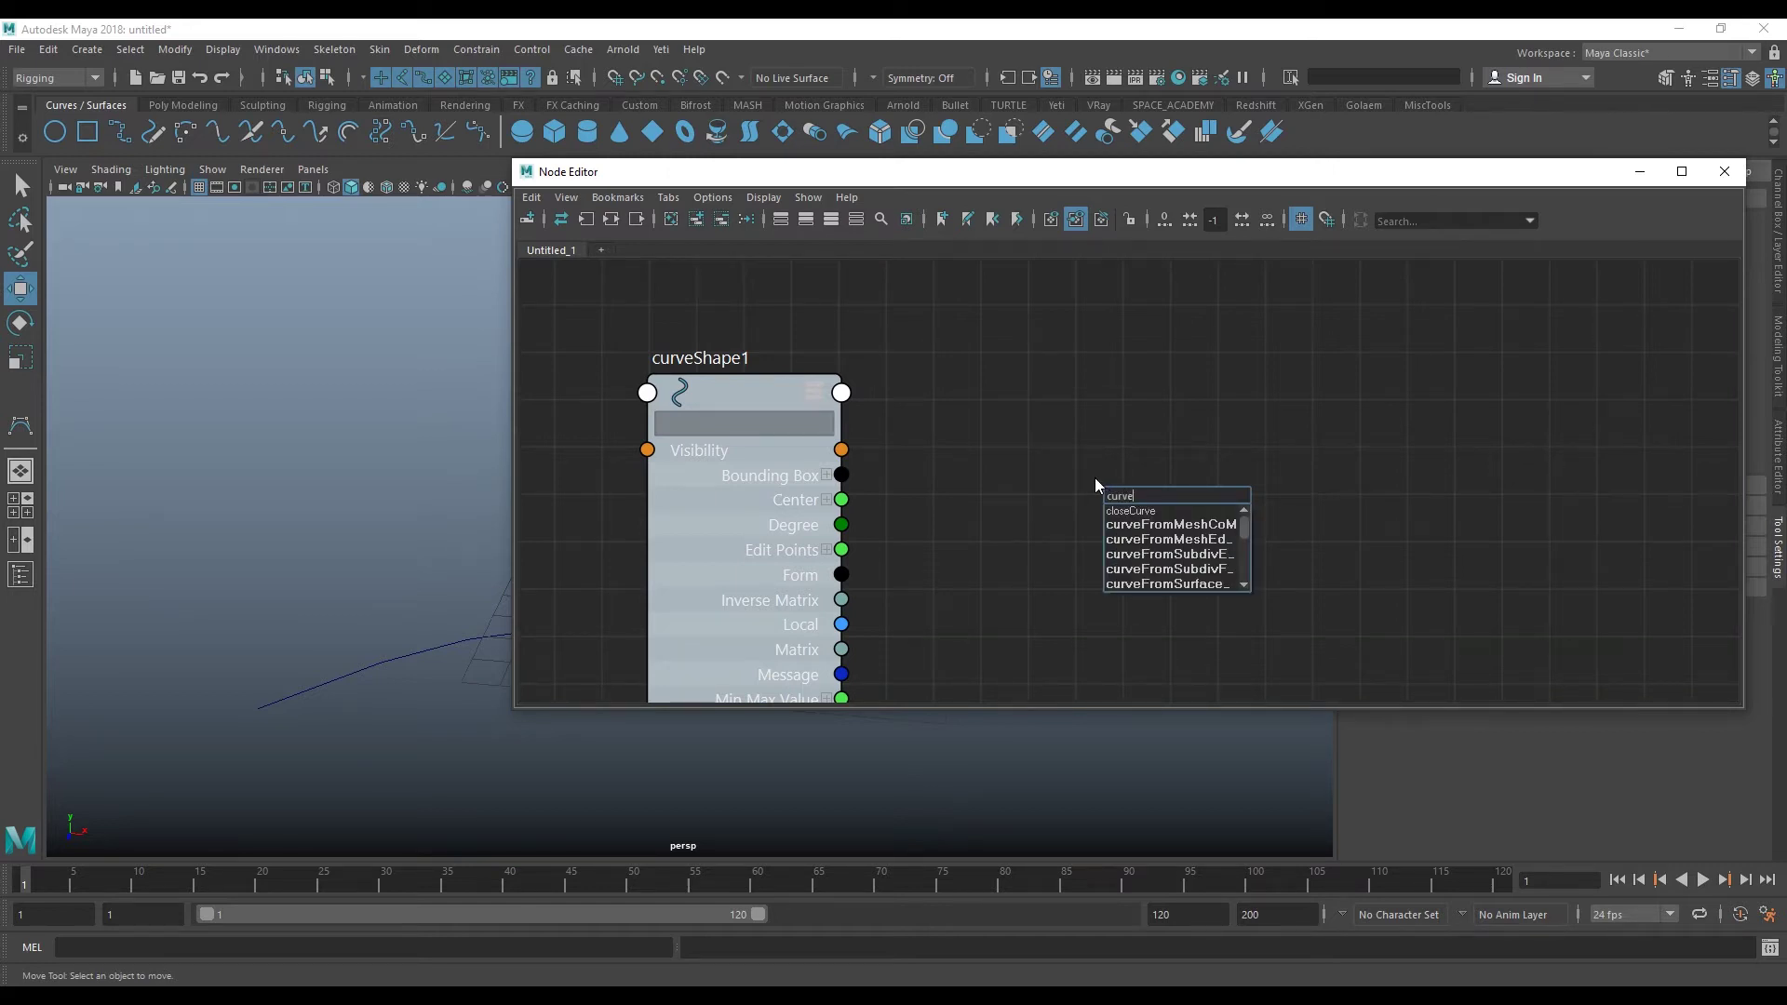
type("I")
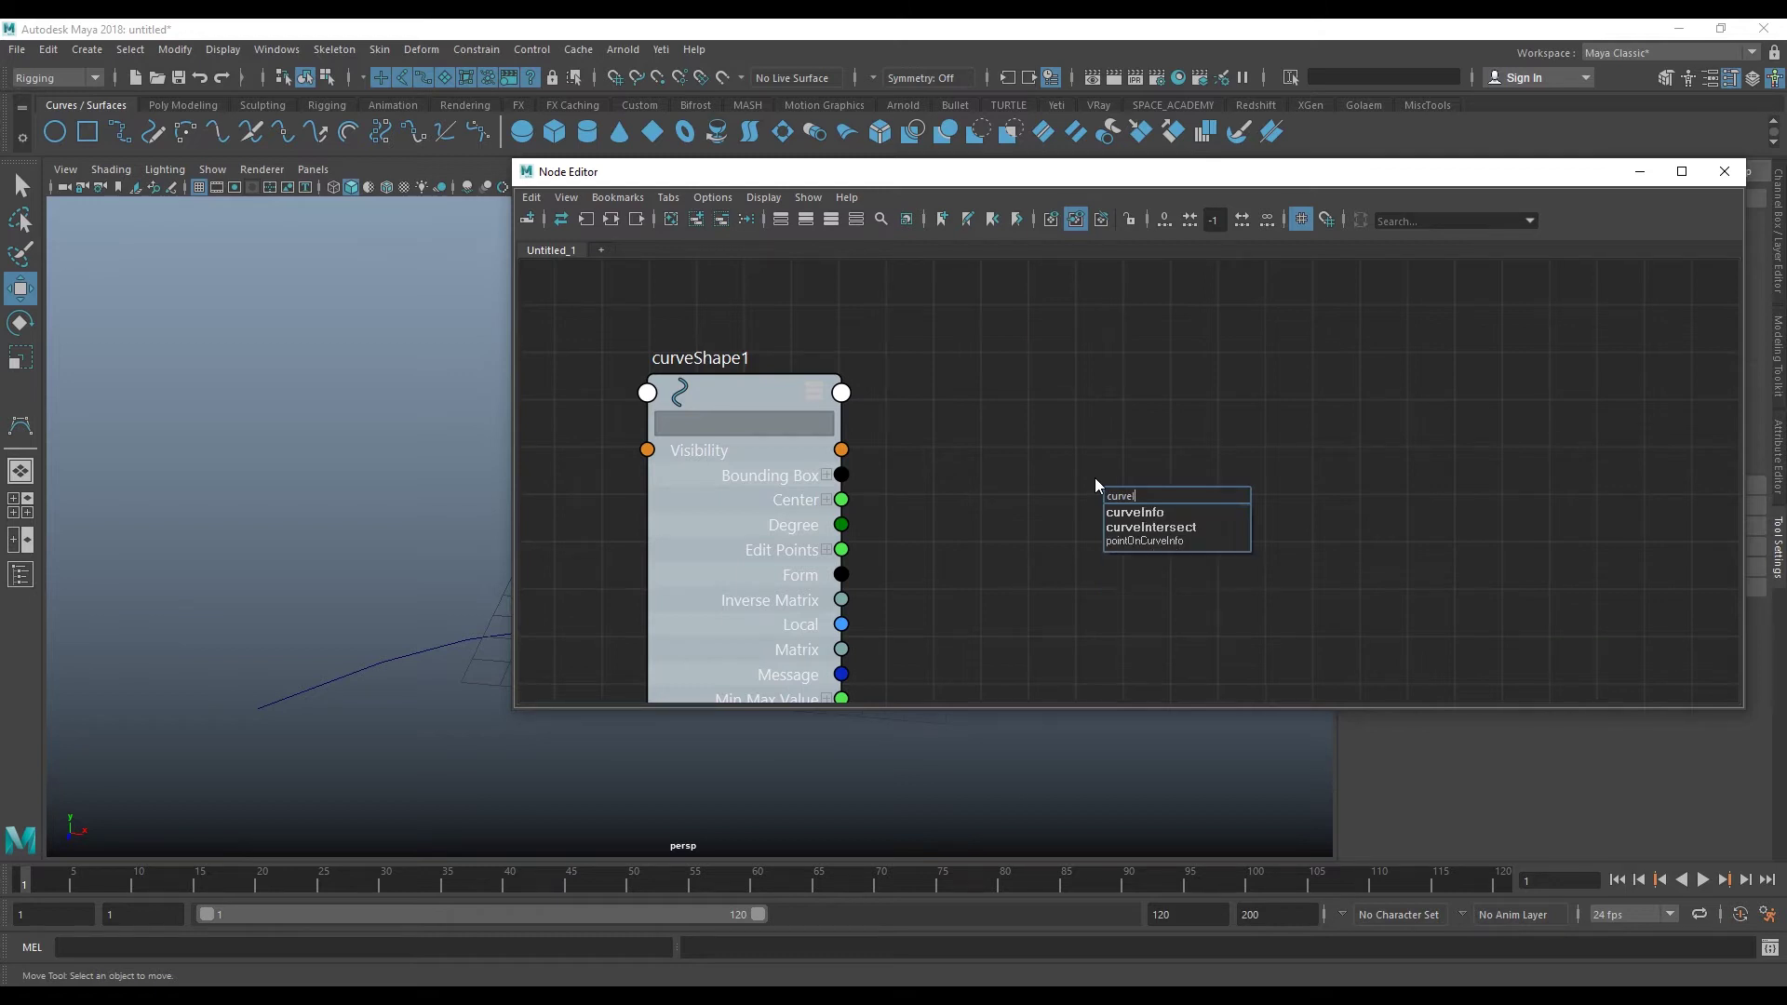
key("Down")
key("Return")
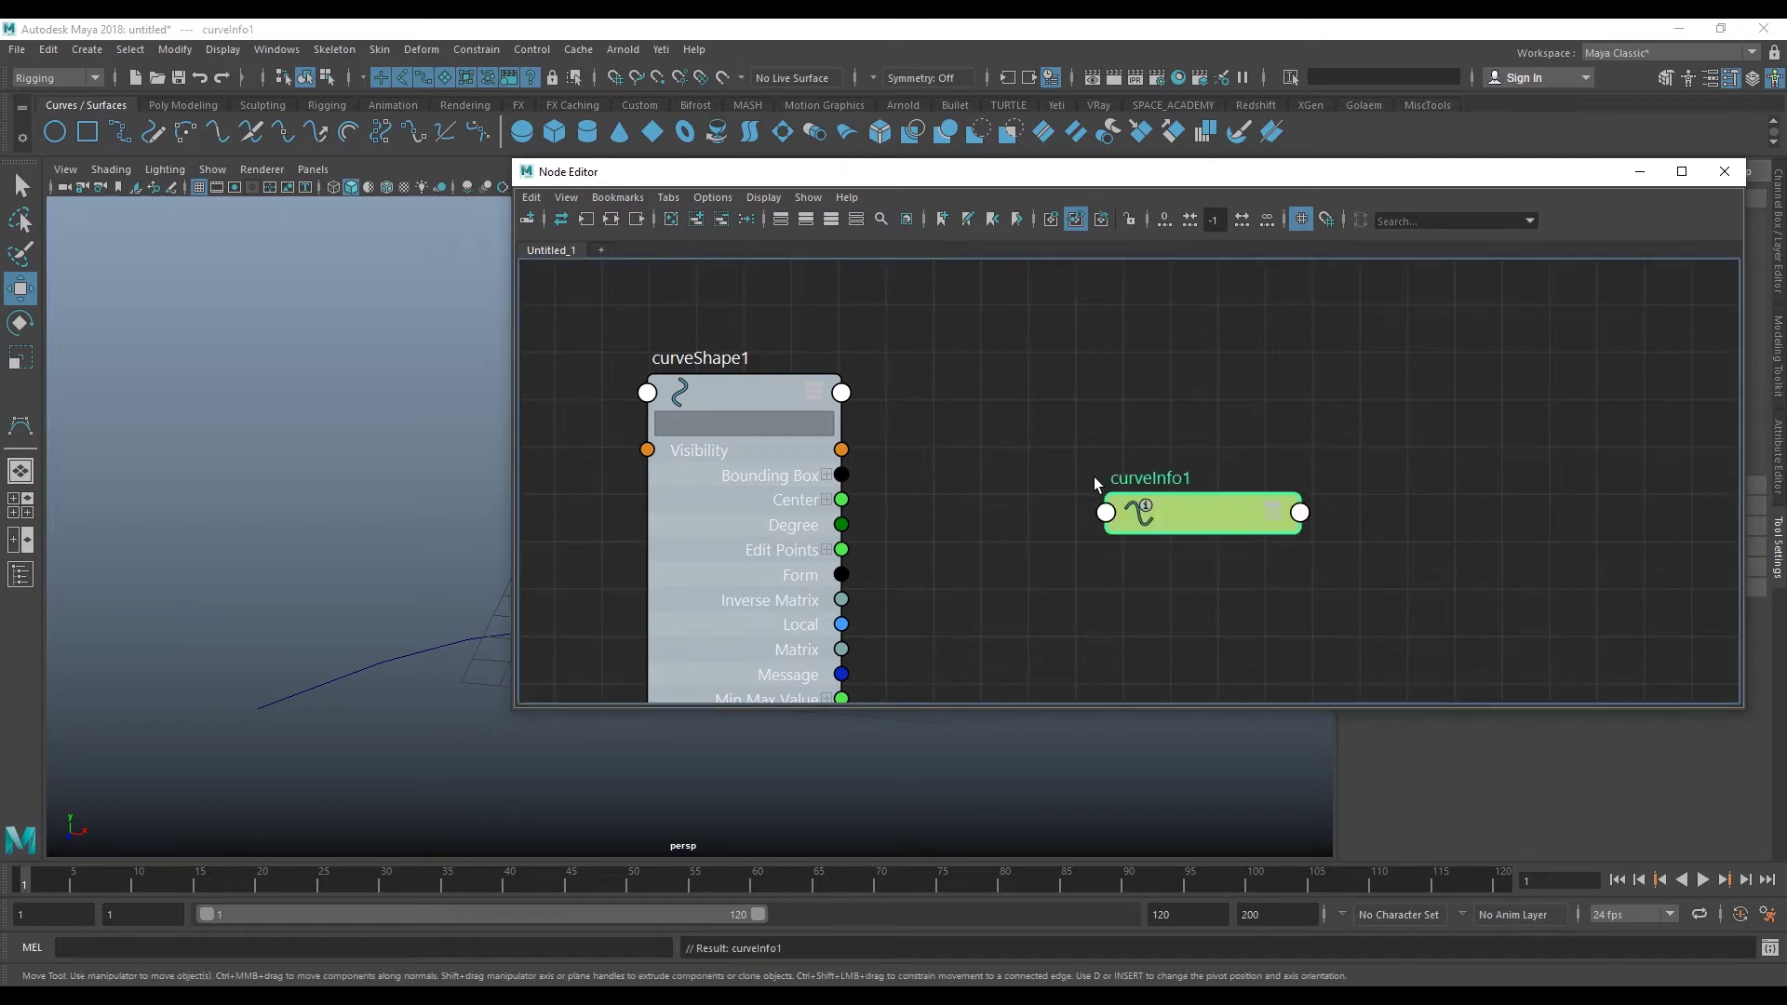
- Move the Node Editor left and open curveInfo1 in the Attribute Editor
left_click_drag(1186, 181, 867, 227)
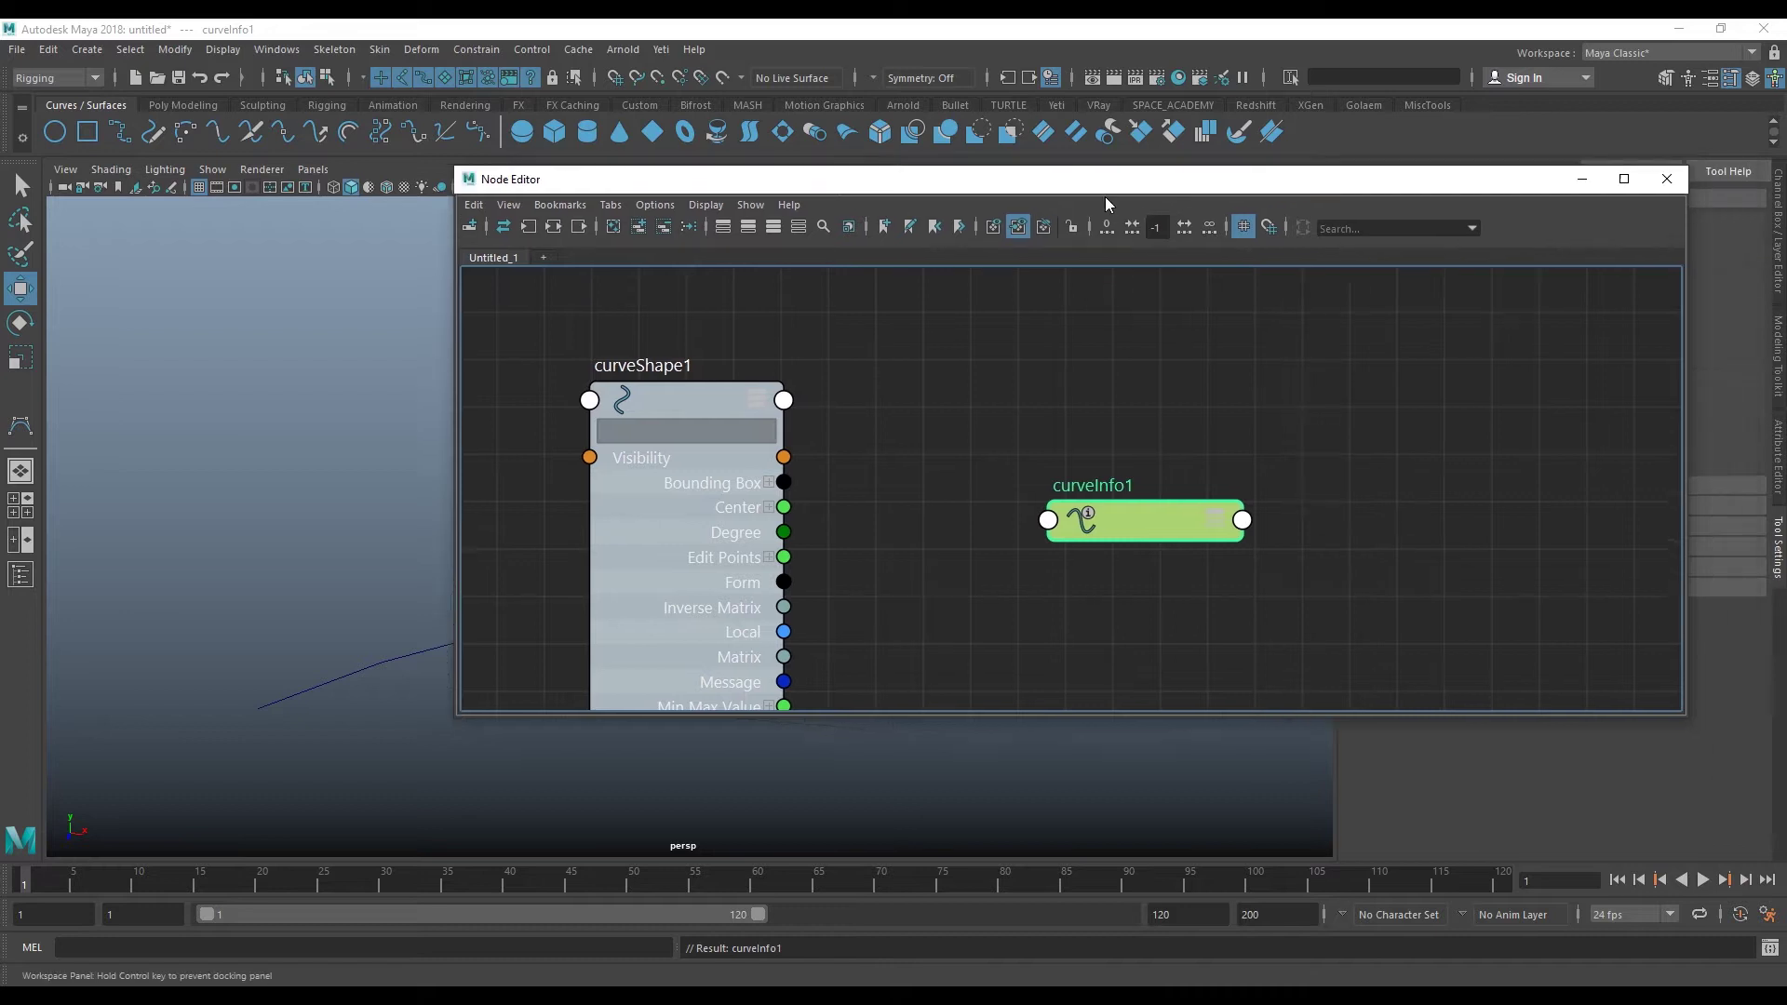
left_click_drag(1018, 226, 929, 237)
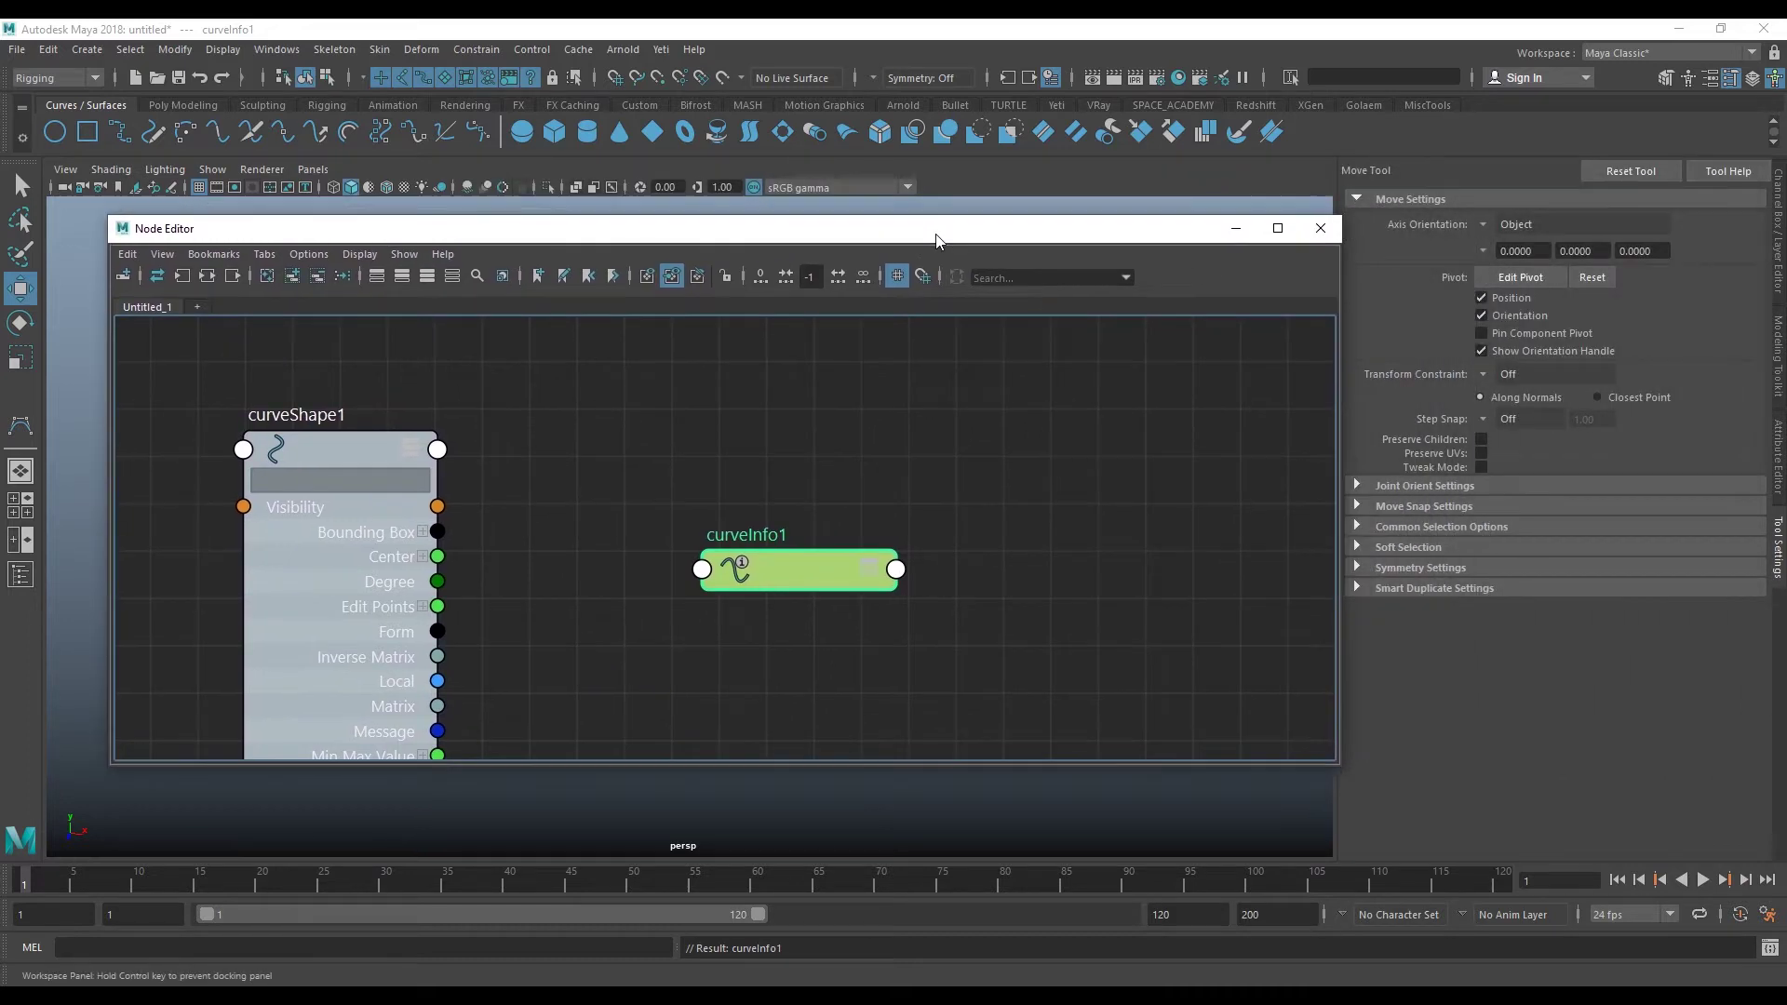
double_click(832, 571)
left_click_drag(823, 579, 928, 533)
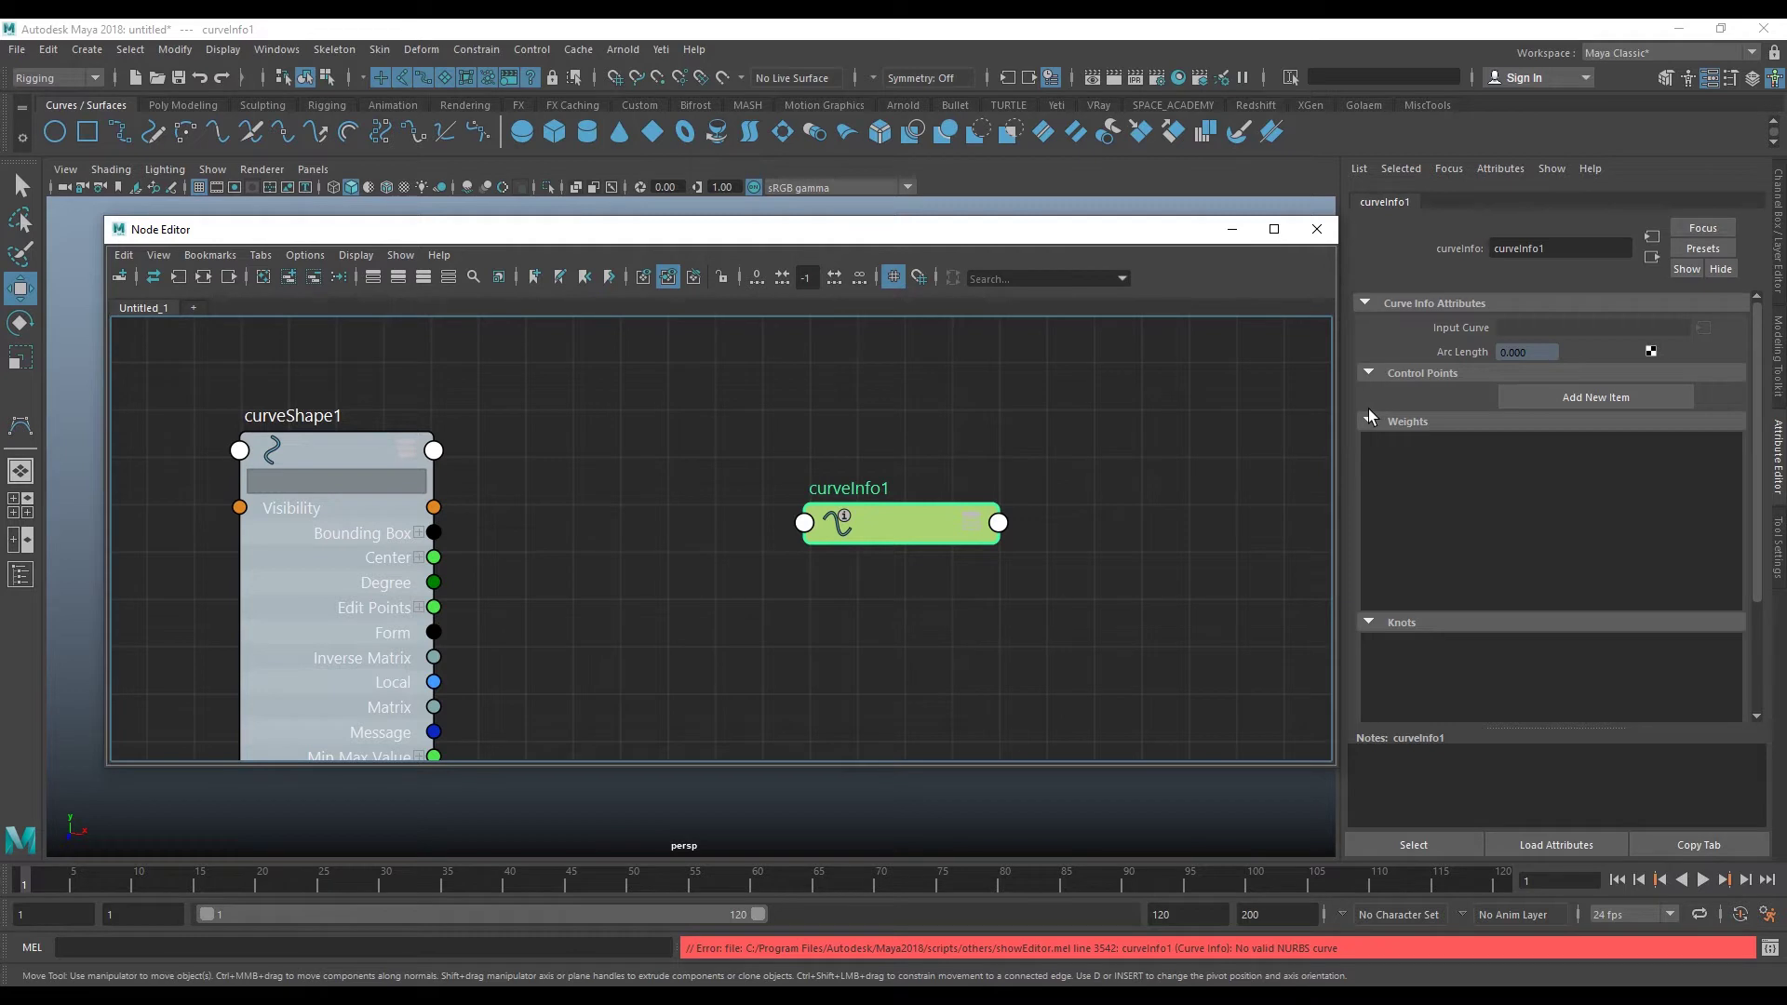
- Expand curveInfo1 beside curveShape1 and expand its Control Points attribute
left_click(973, 517)
left_click_drag(925, 522, 863, 443)
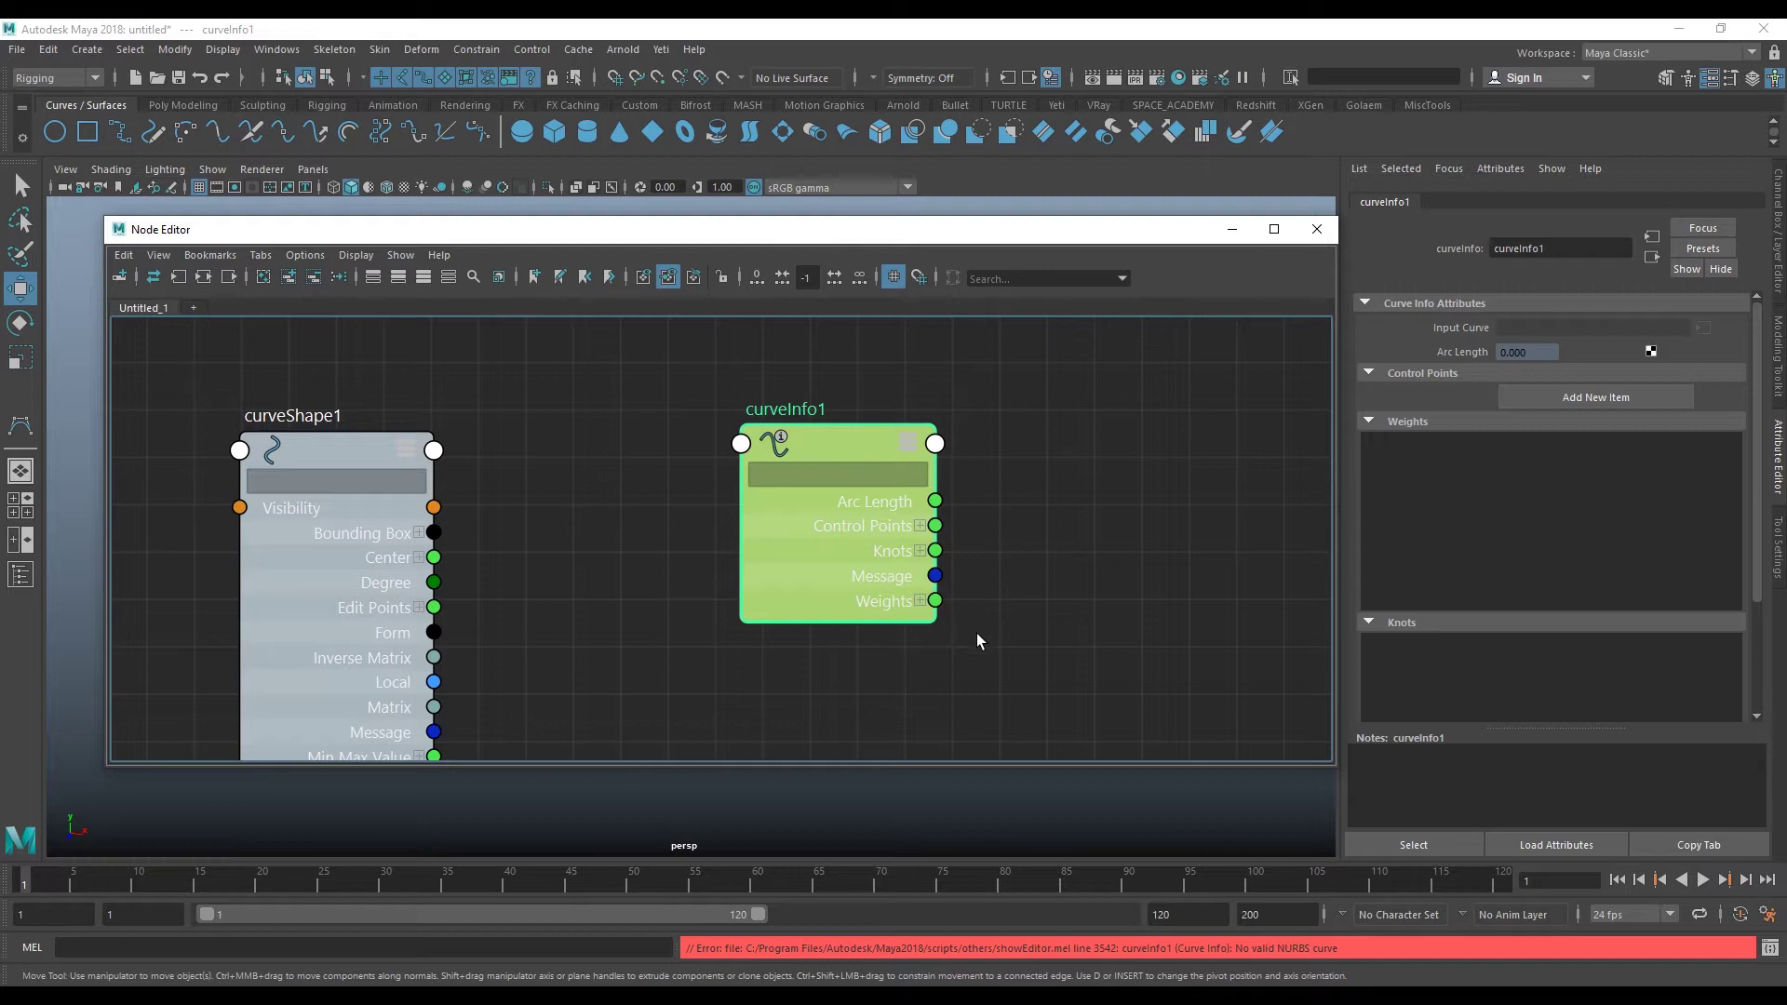
left_click_drag(298, 450, 396, 493)
left_click_drag(820, 435, 772, 465)
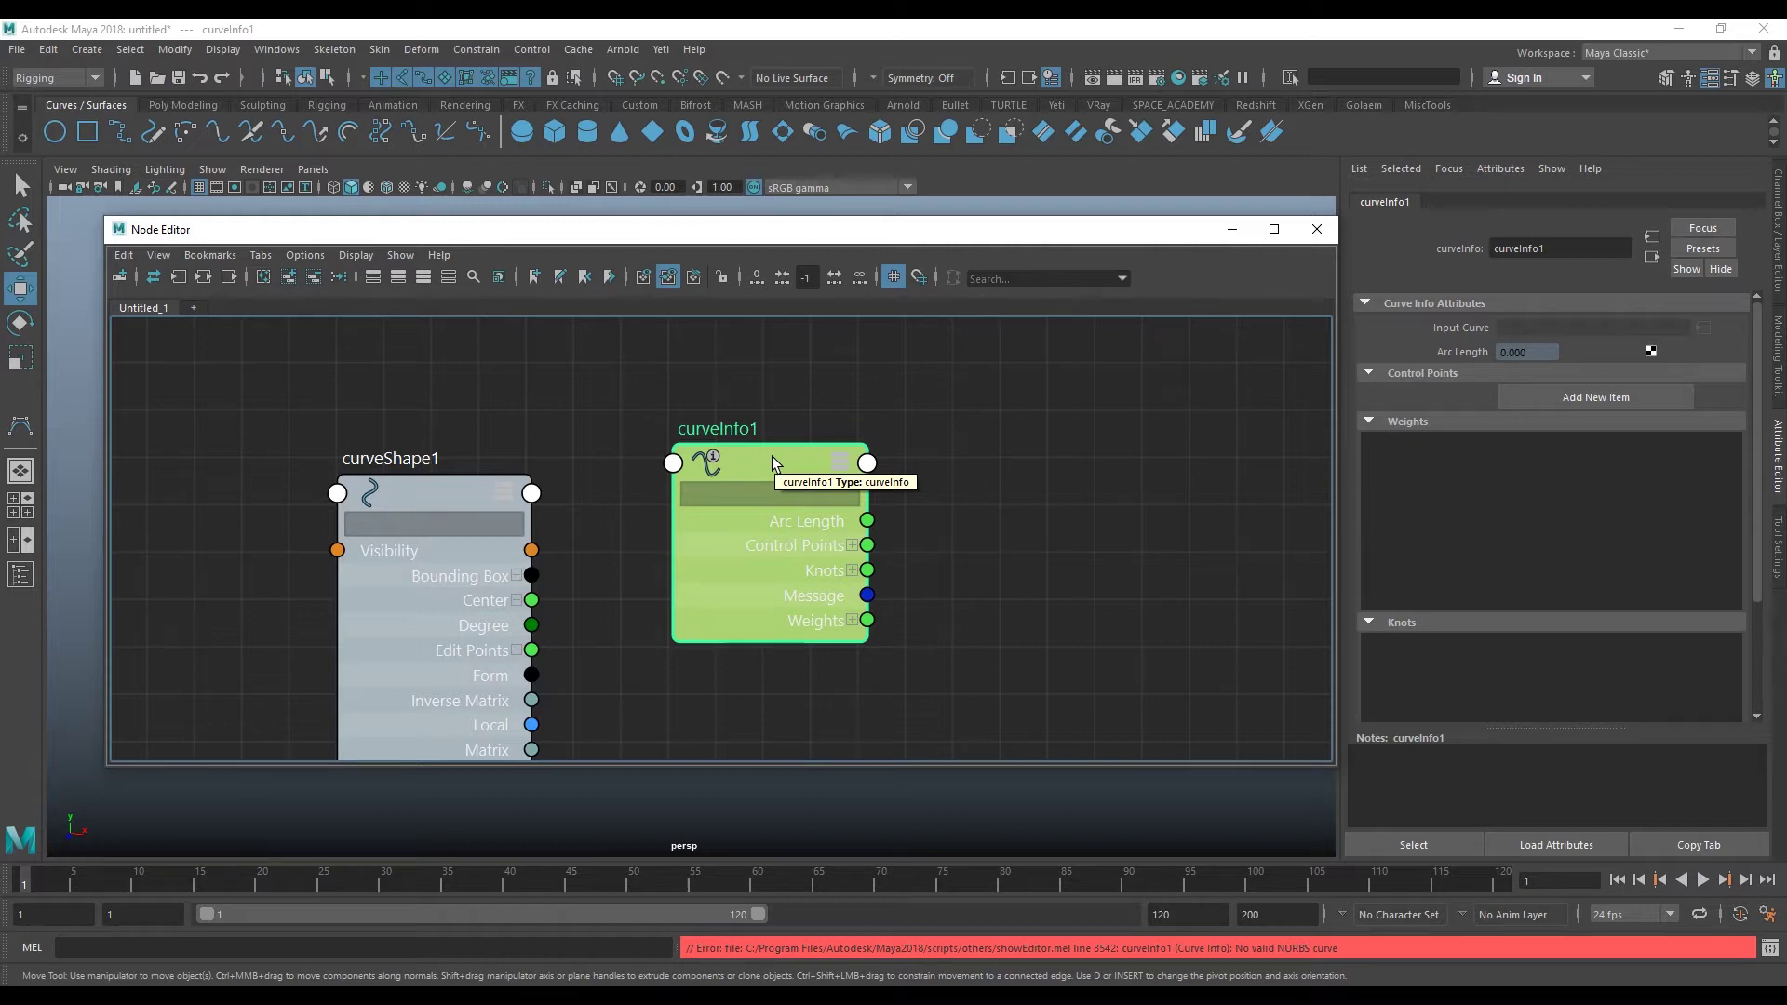
left_click_drag(855, 513, 1183, 412)
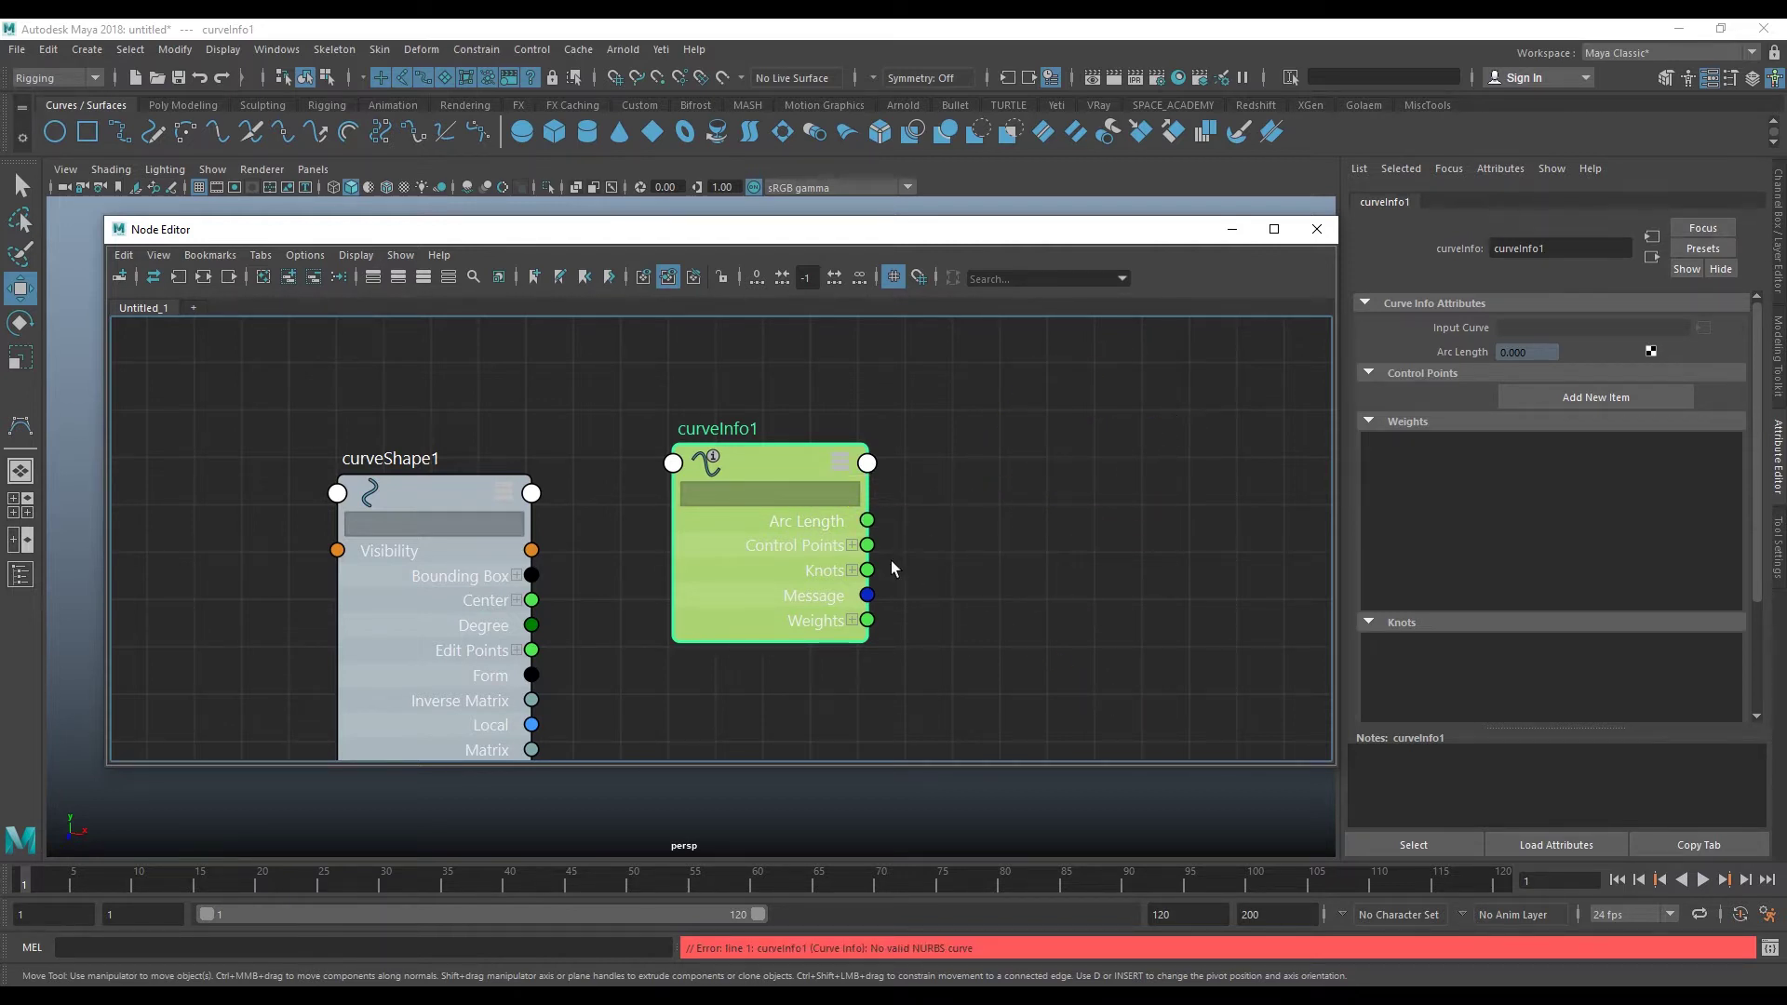
left_click(939, 547)
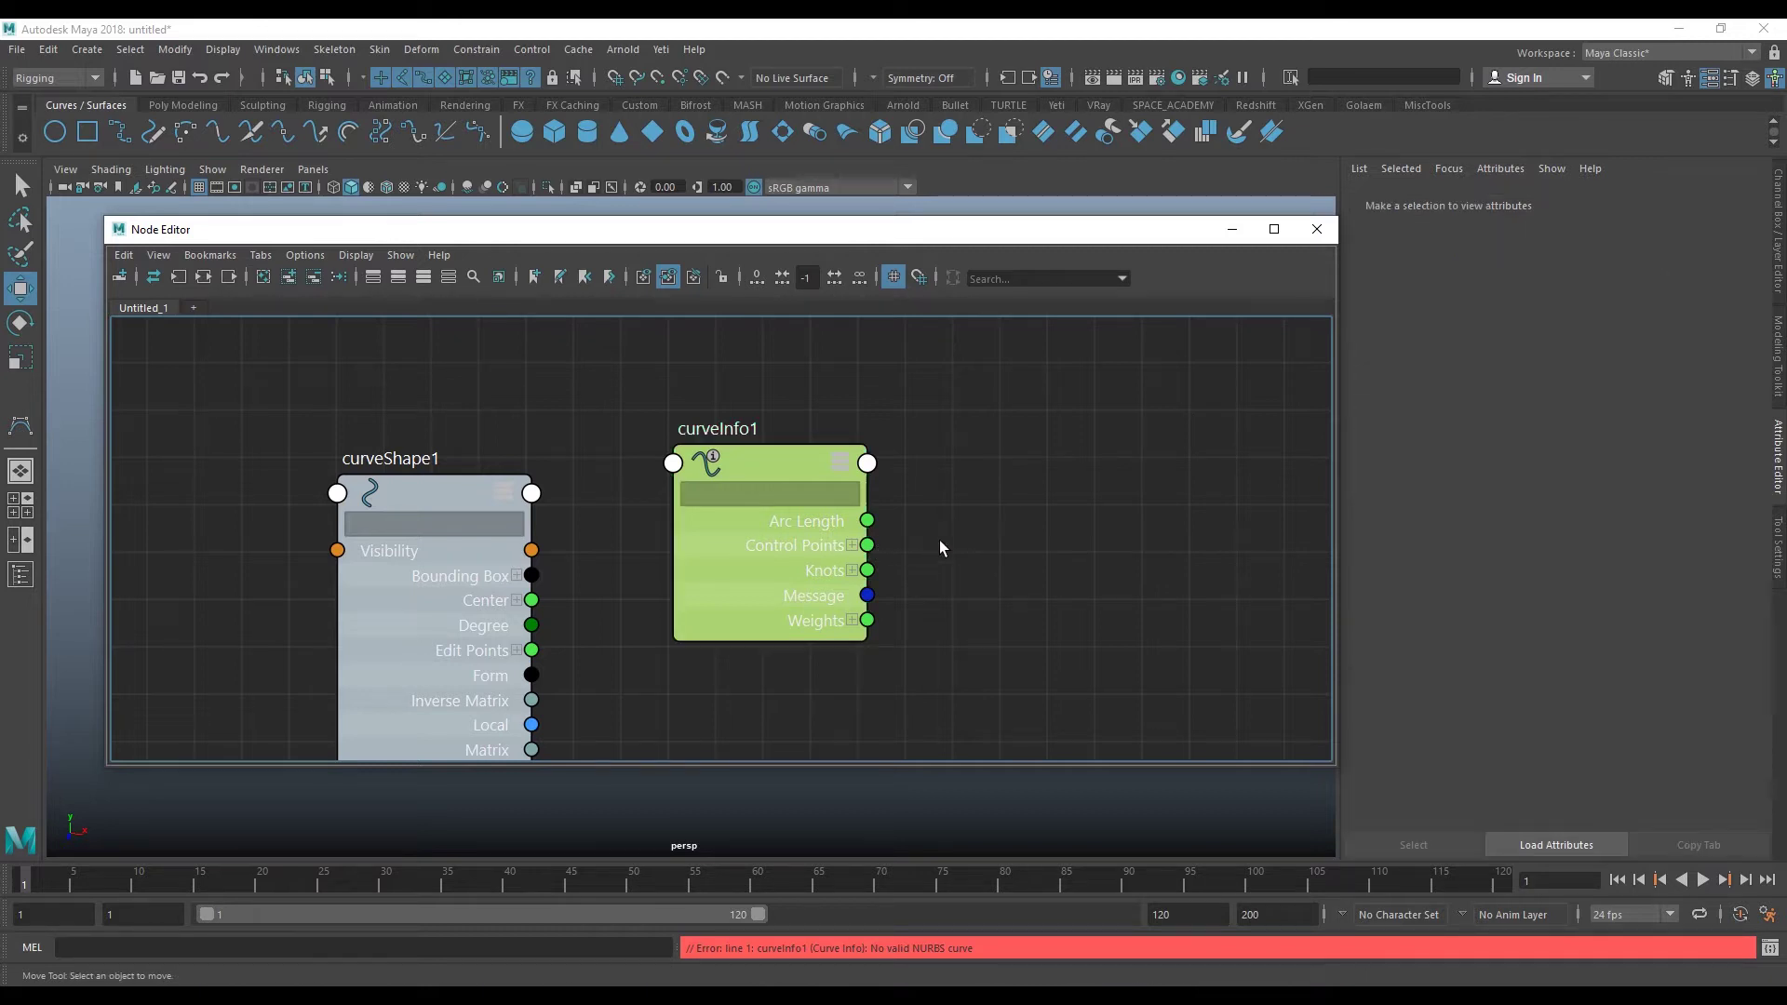
left_click(876, 544)
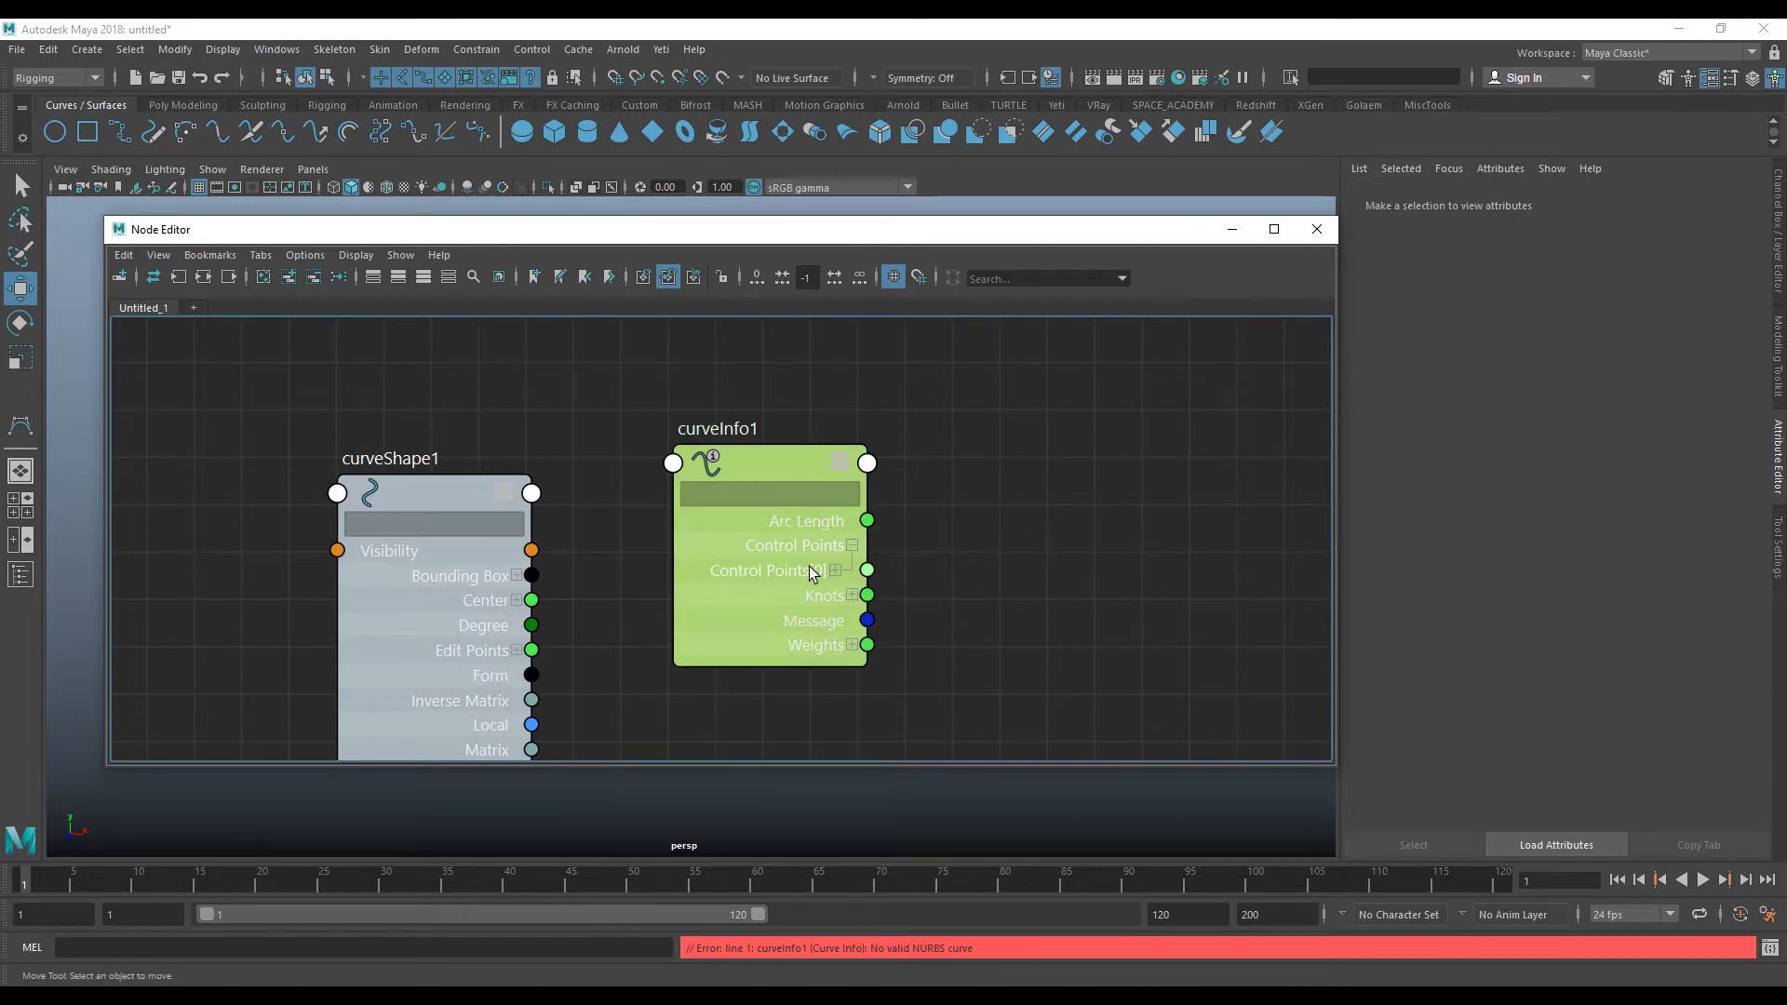
- Move the node graph aside and marquee-select curve1 in the viewport
left_click_drag(592, 229, 957, 268)
left_click_drag(338, 533, 370, 700)
mouse_move(909, 277)
left_mouse_down()
mouse_move(649, 264)
mouse_move(675, 279)
left_mouse_up()
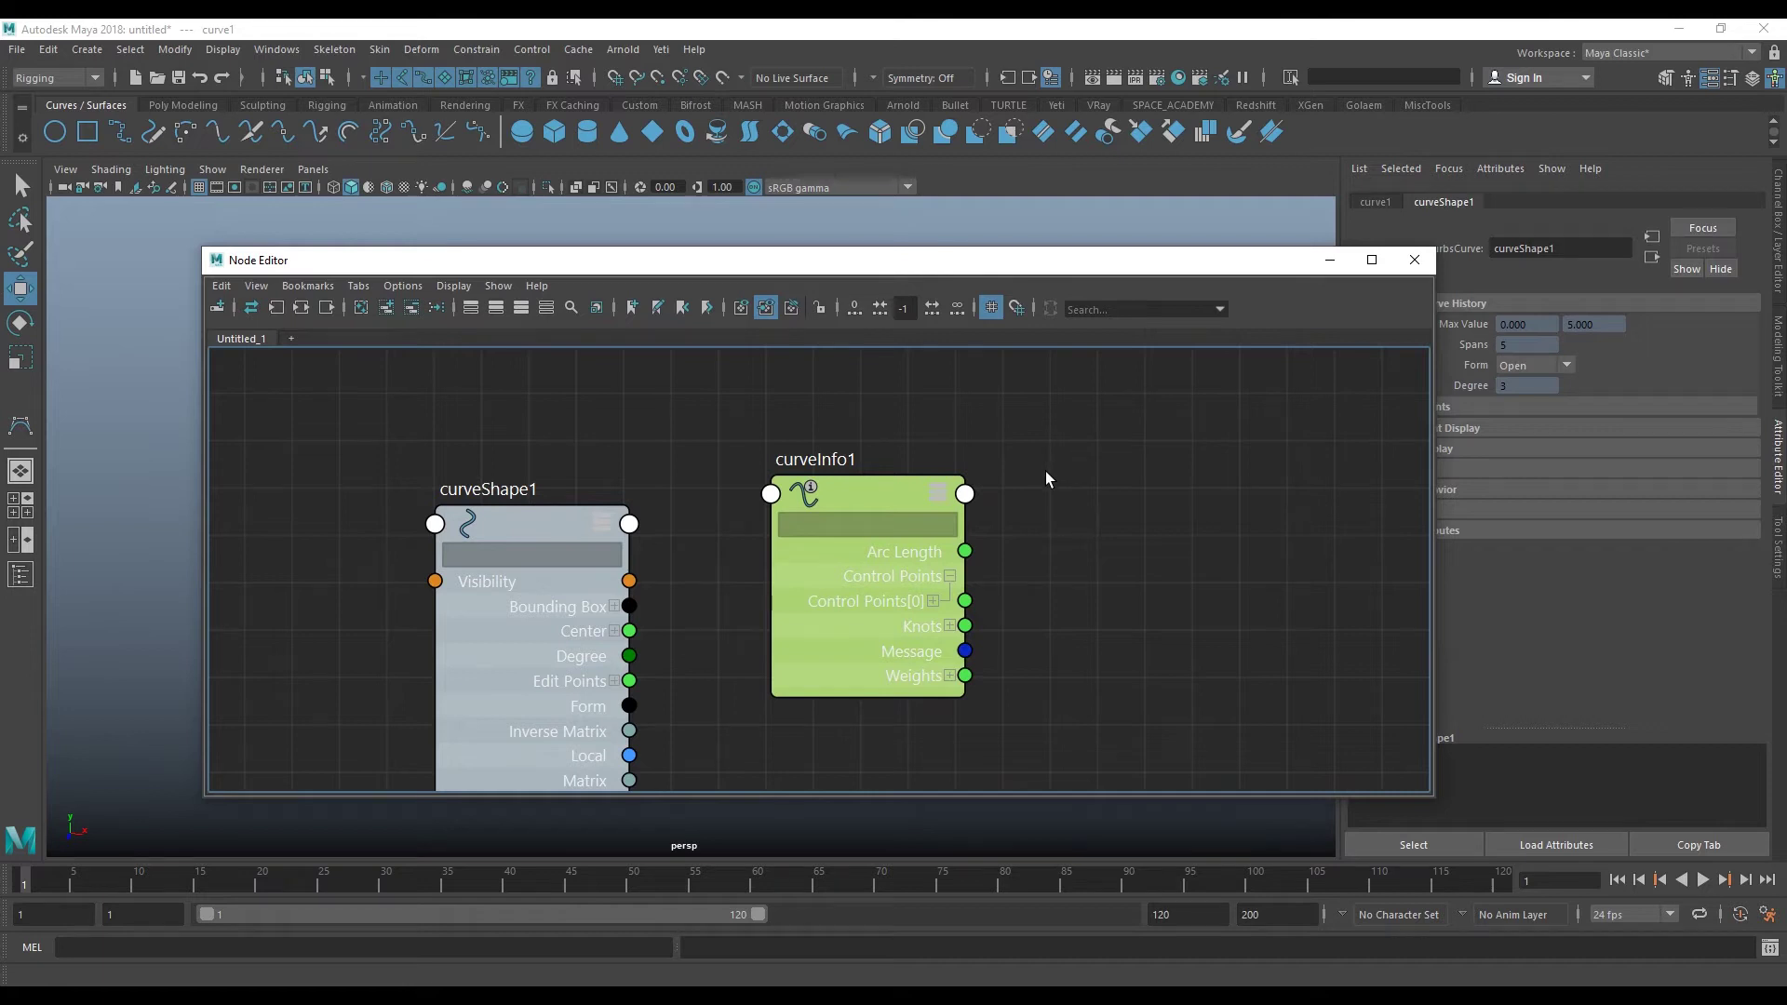
- Reposition curveShape1 and expand World Space to reveal World Space[0]
mouse_move(512, 531)
left_mouse_down()
mouse_move(413, 421)
mouse_move(416, 398)
left_mouse_up()
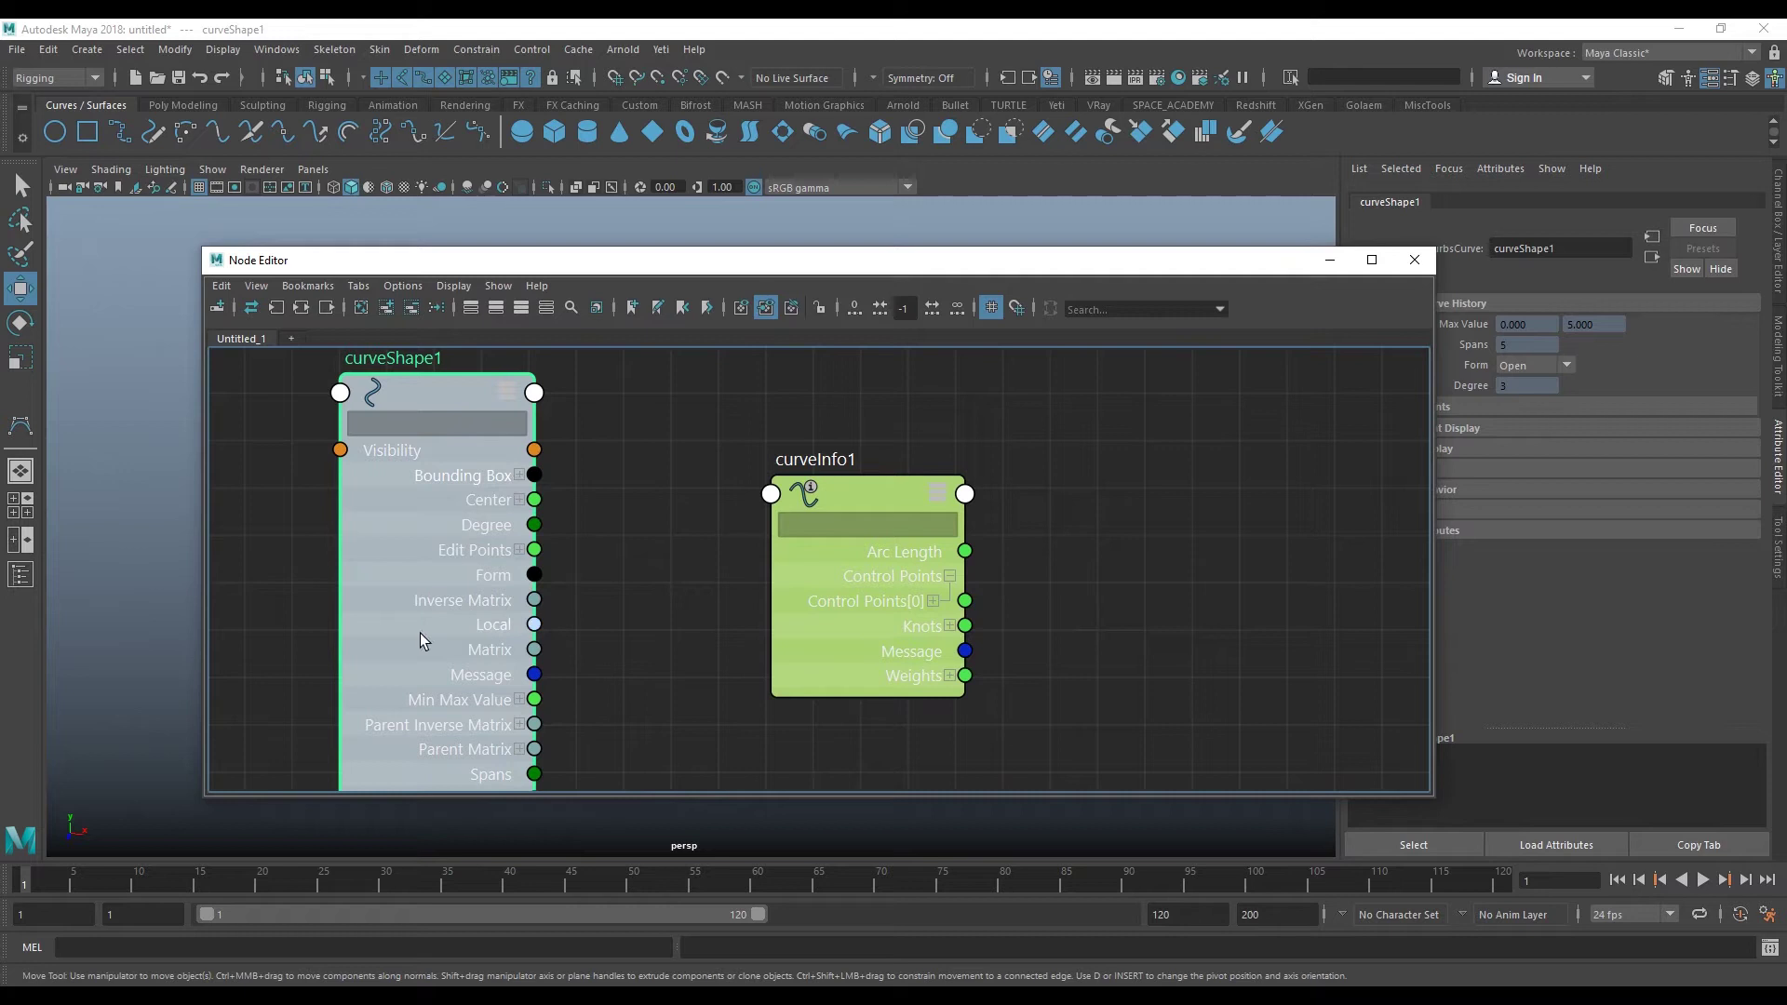
left_click_drag(421, 632, 400, 554)
left_click(447, 656)
mouse_move(320, 514)
left_mouse_down()
mouse_move(395, 562)
mouse_move(364, 470)
left_mouse_up()
left_click_drag(495, 641, 855, 508)
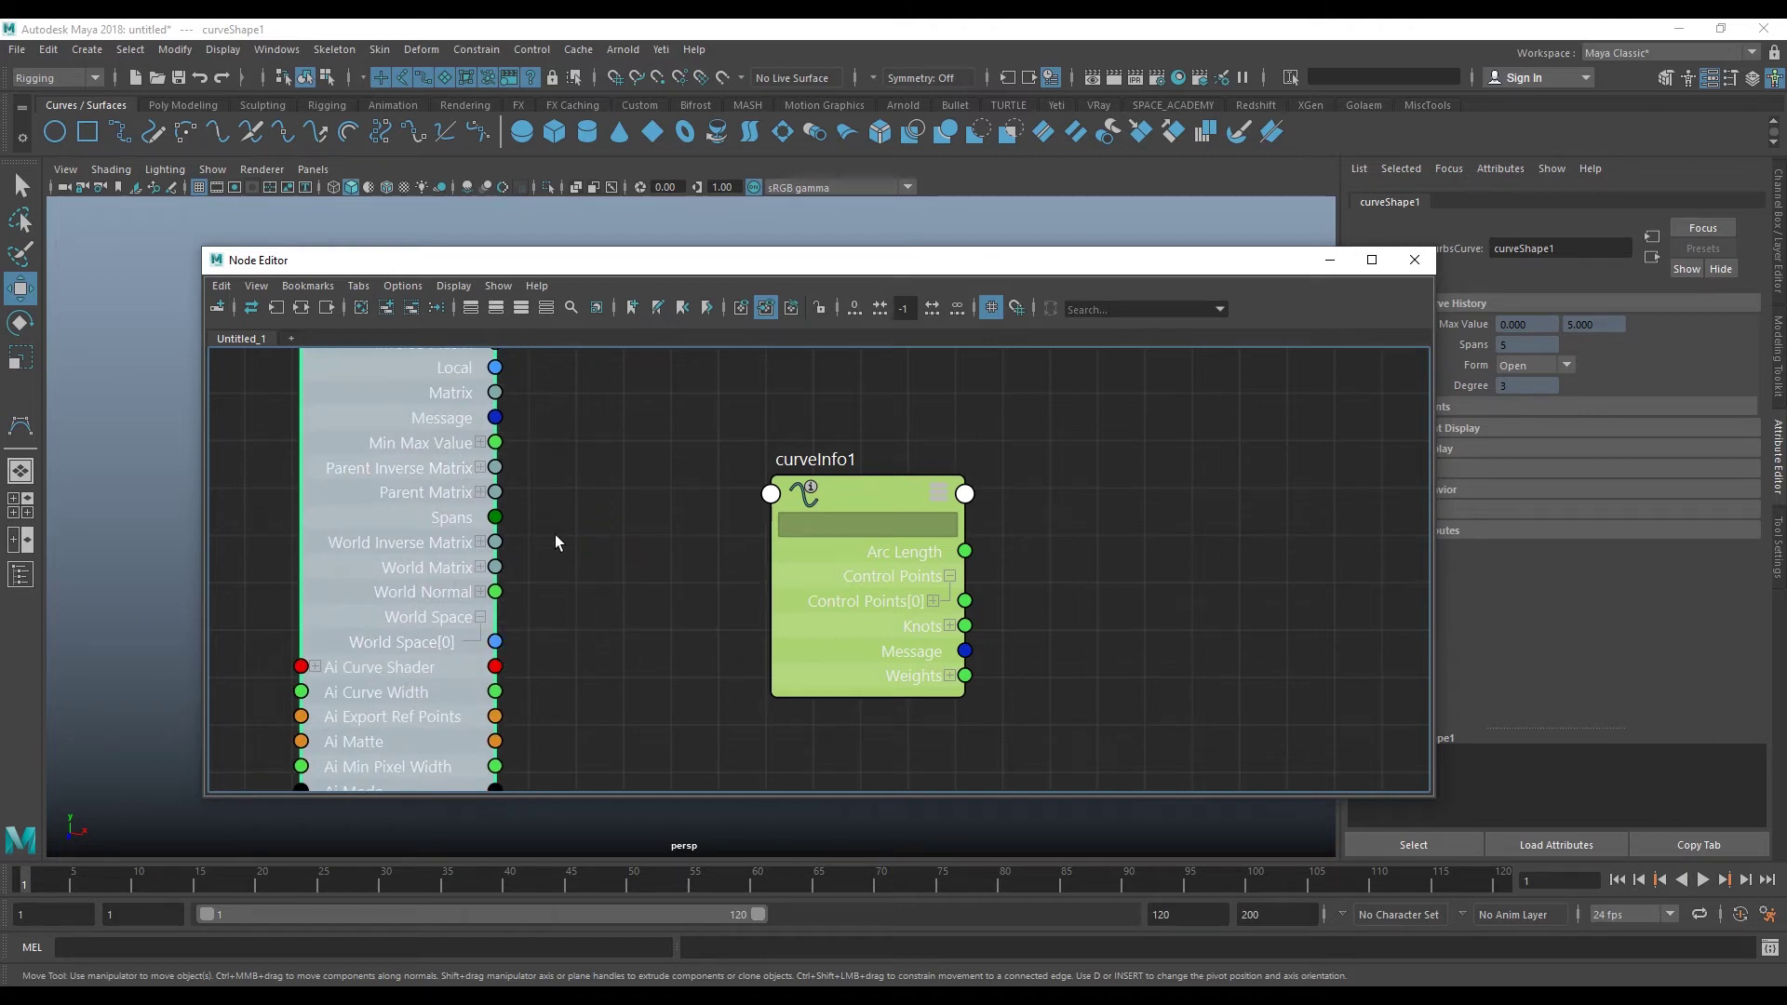
- Connect curveShape1's World Space[0] to curveInfo1's inputCurve
left_click_drag(391, 416, 403, 466)
left_click_drag(506, 416, 668, 545)
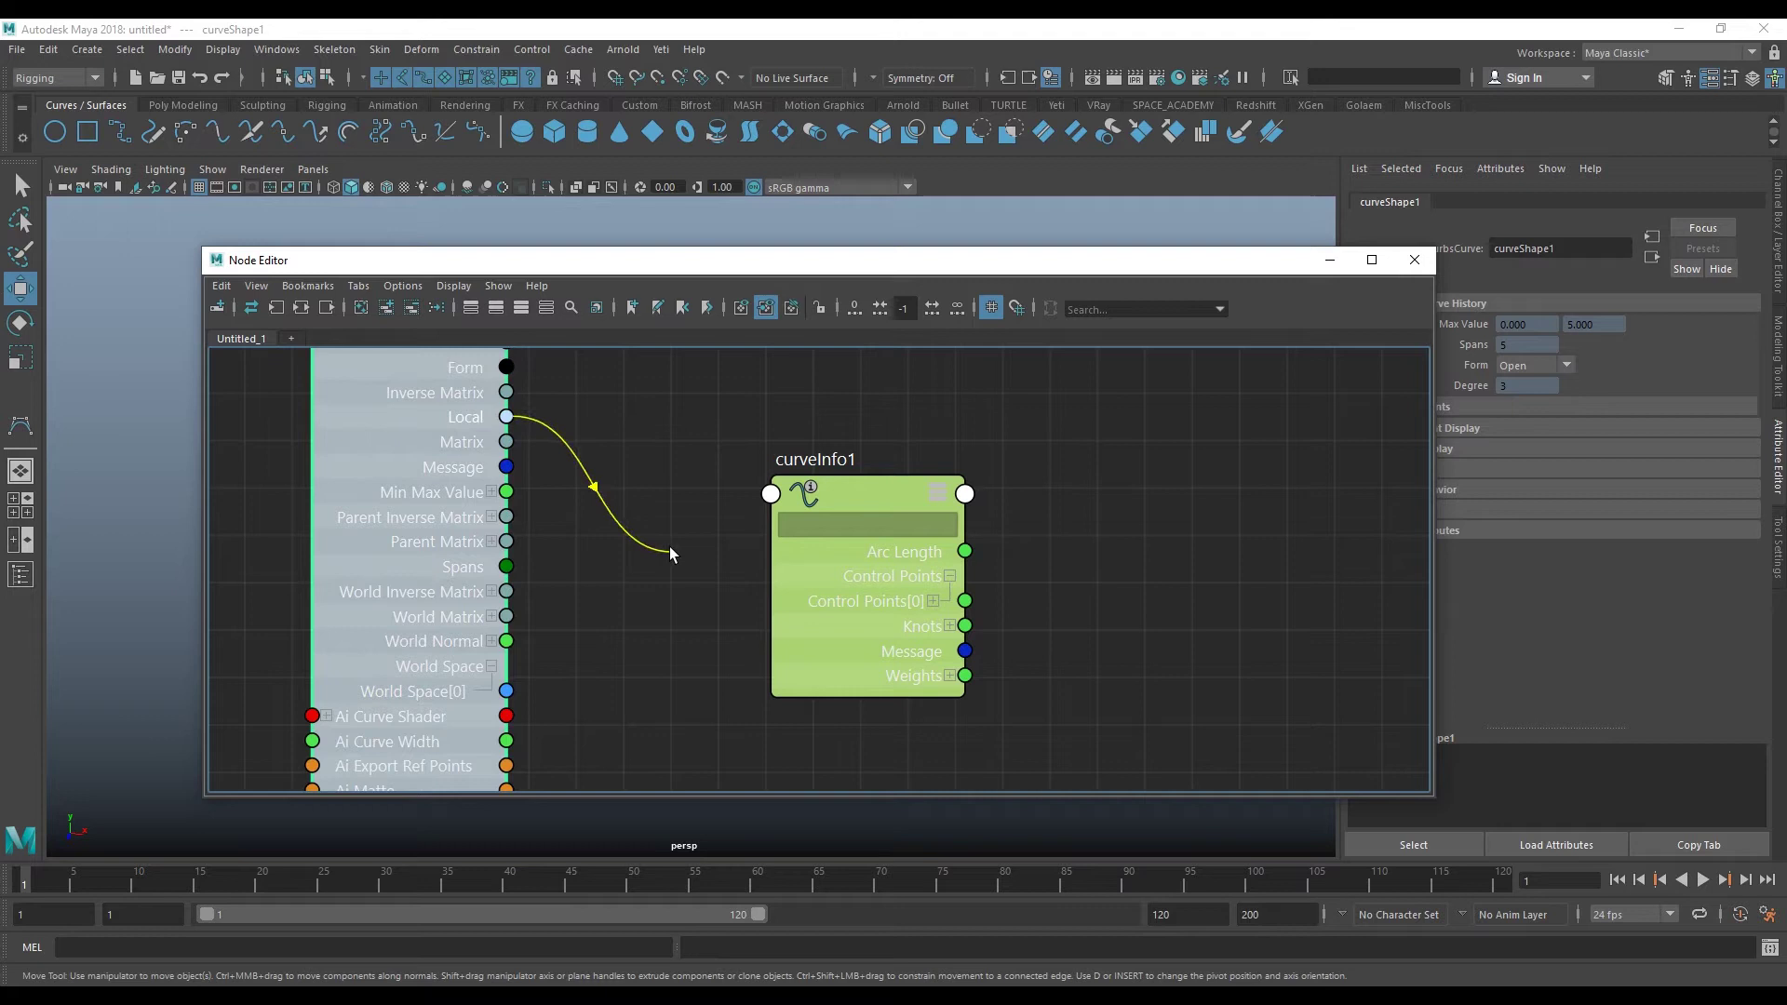
mouse_move(443, 642)
left_mouse_down()
mouse_move(420, 598)
mouse_move(785, 505)
left_mouse_up()
left_click(804, 508)
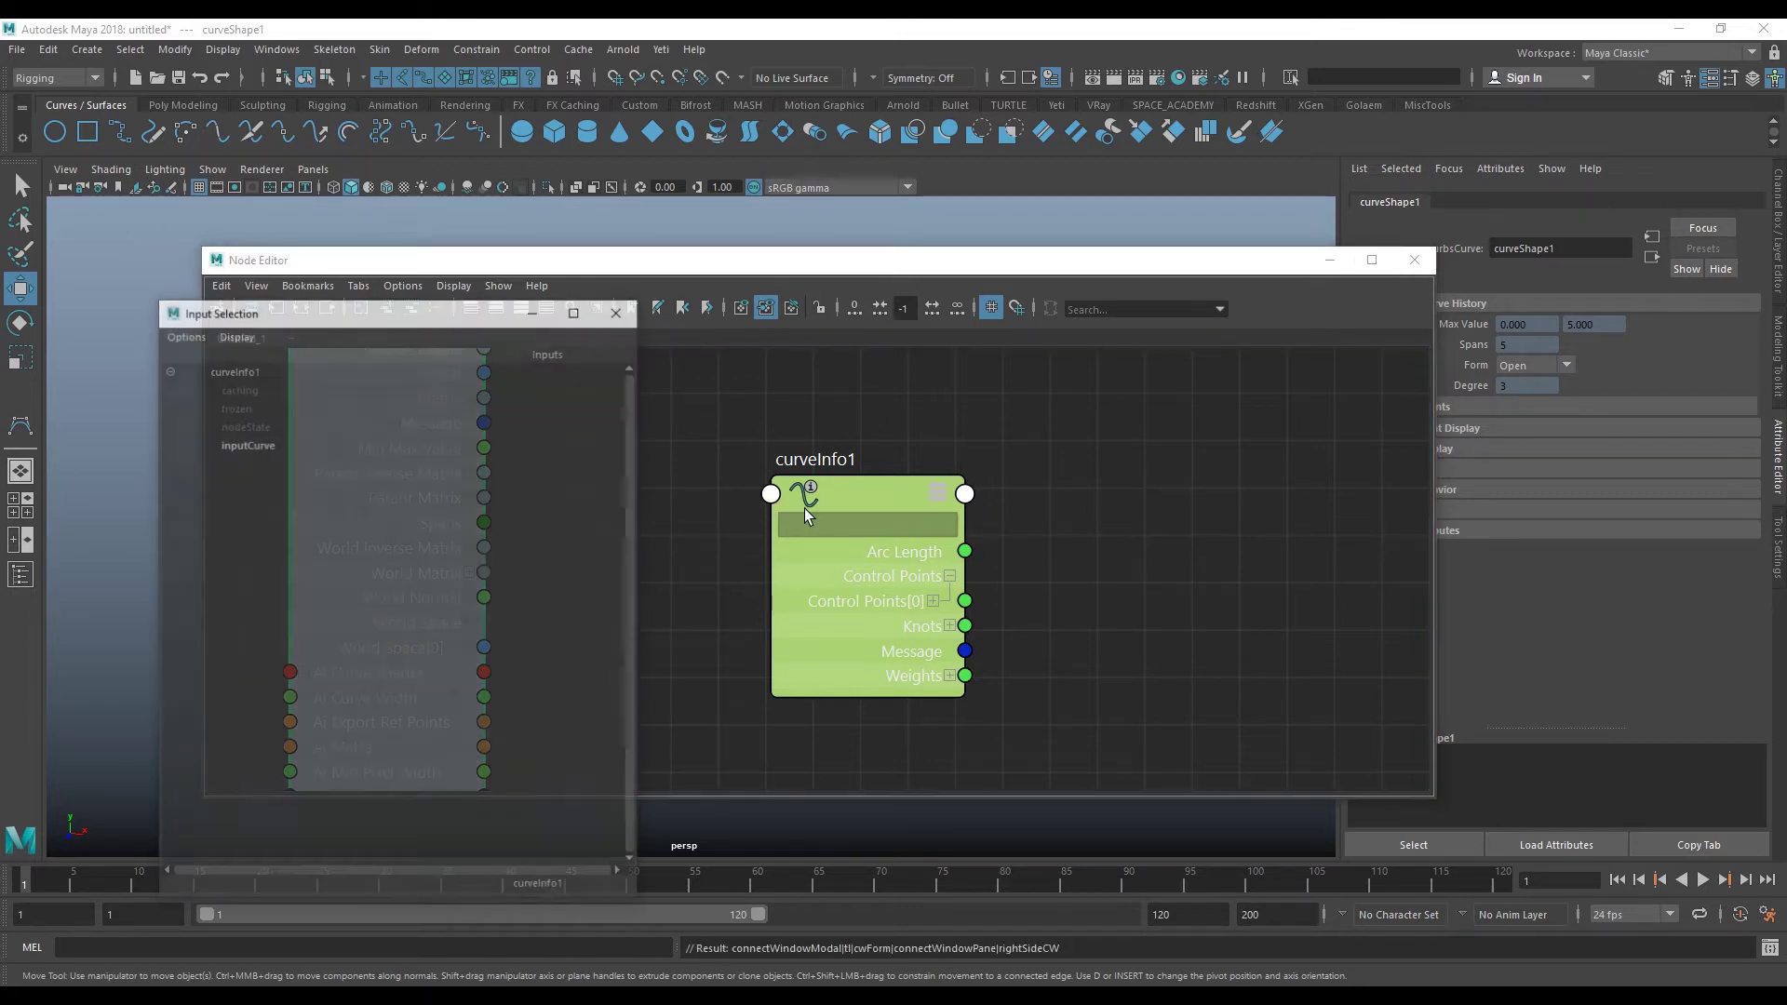
left_click(266, 444)
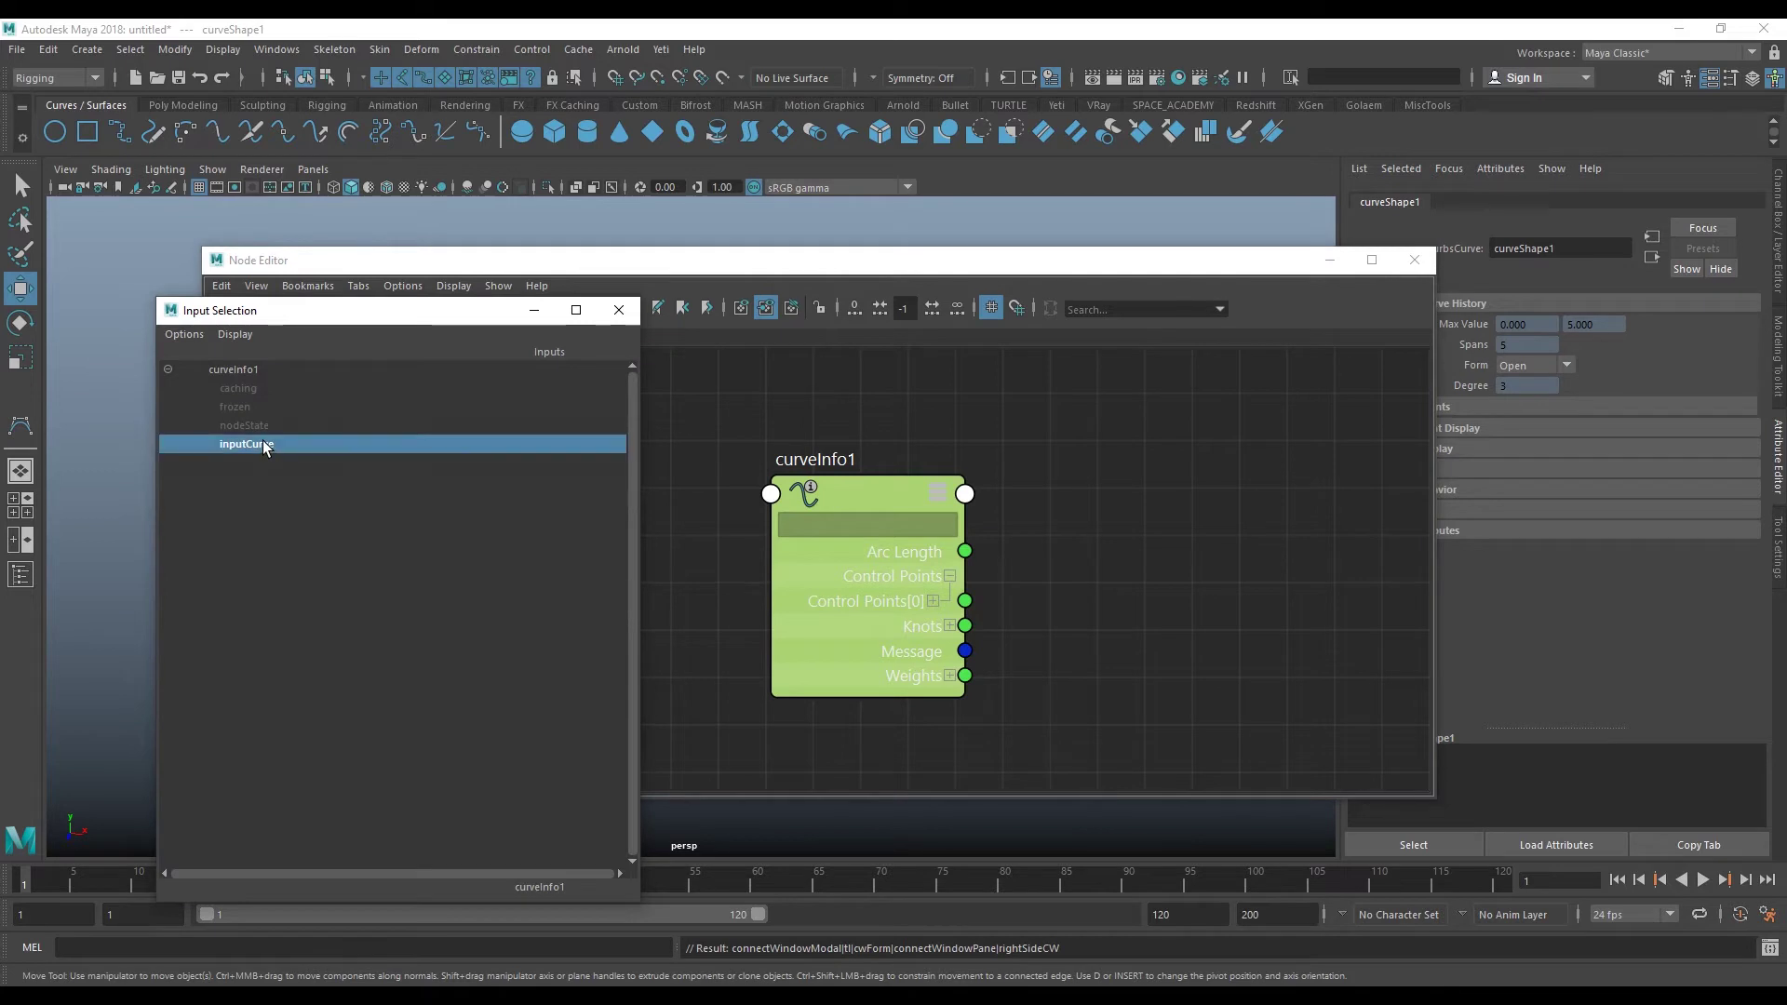
mouse_move(818, 628)
left_mouse_down()
mouse_move(812, 595)
mouse_move(748, 595)
mouse_move(780, 542)
mouse_move(795, 549)
left_mouse_up()
- Zoom out the node graph and reposition curveInfo1 within it
scroll(667, 544, "down", 3)
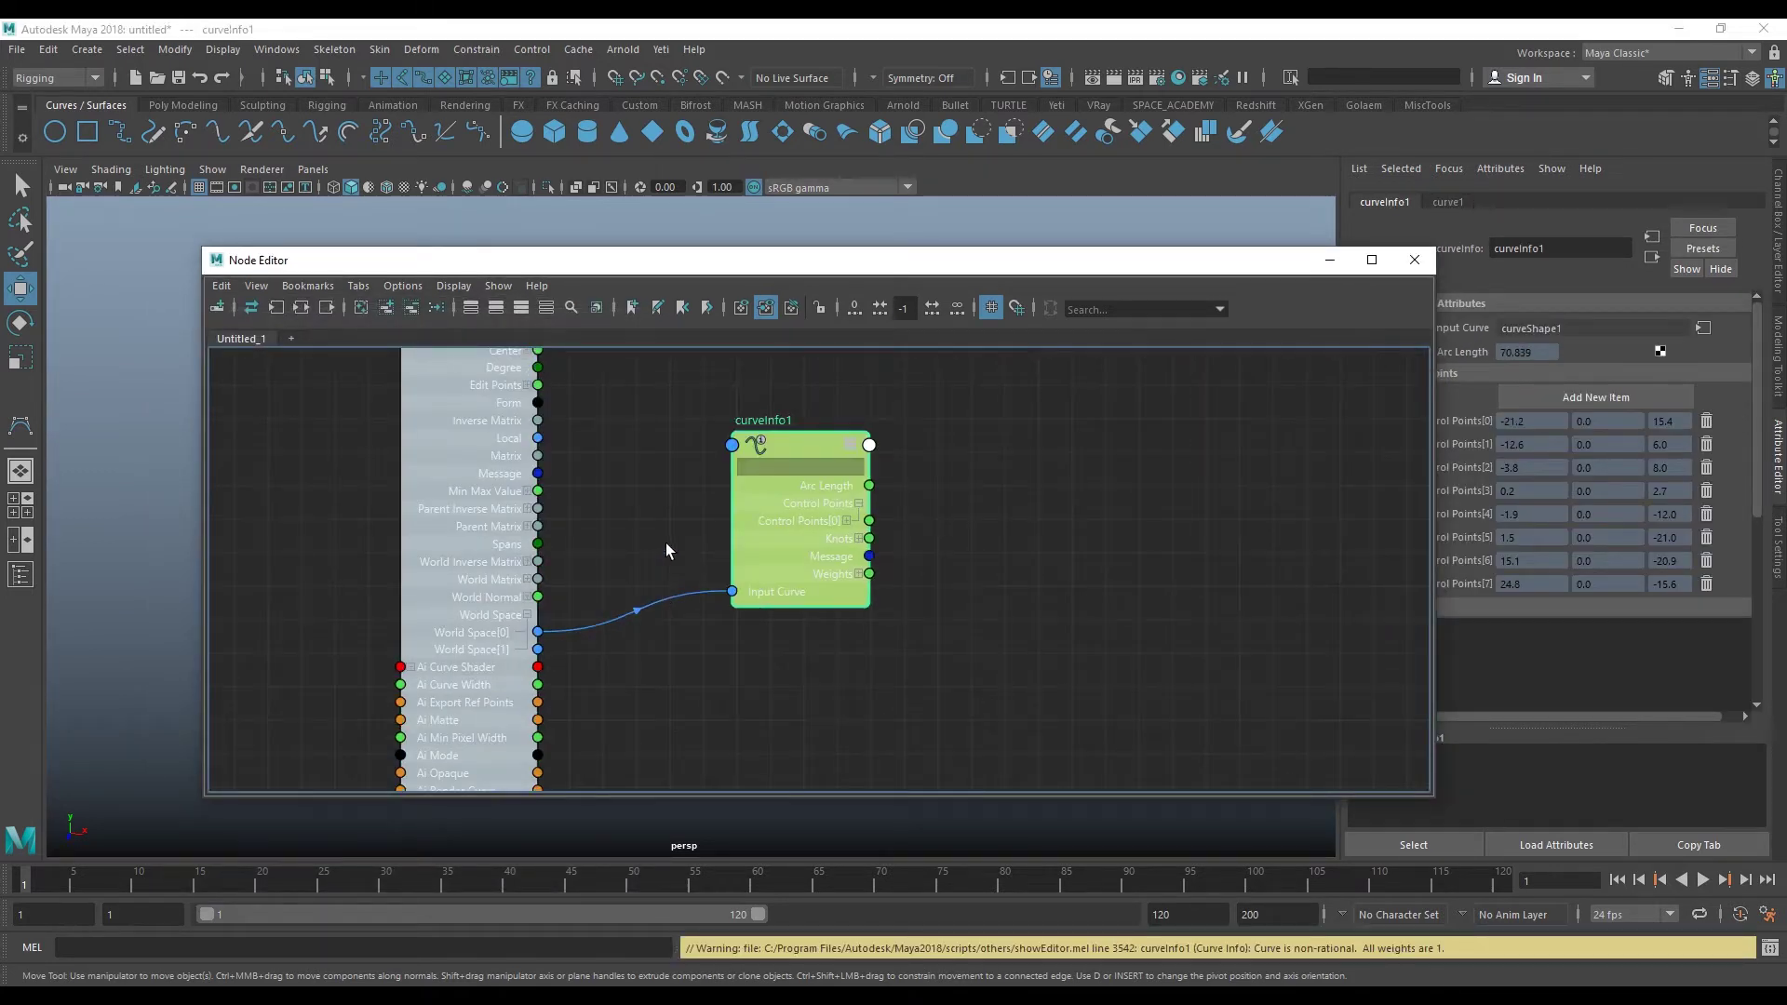
middle_click_drag(666, 543, 708, 629, "alt")
left_click_drag(843, 533, 841, 538)
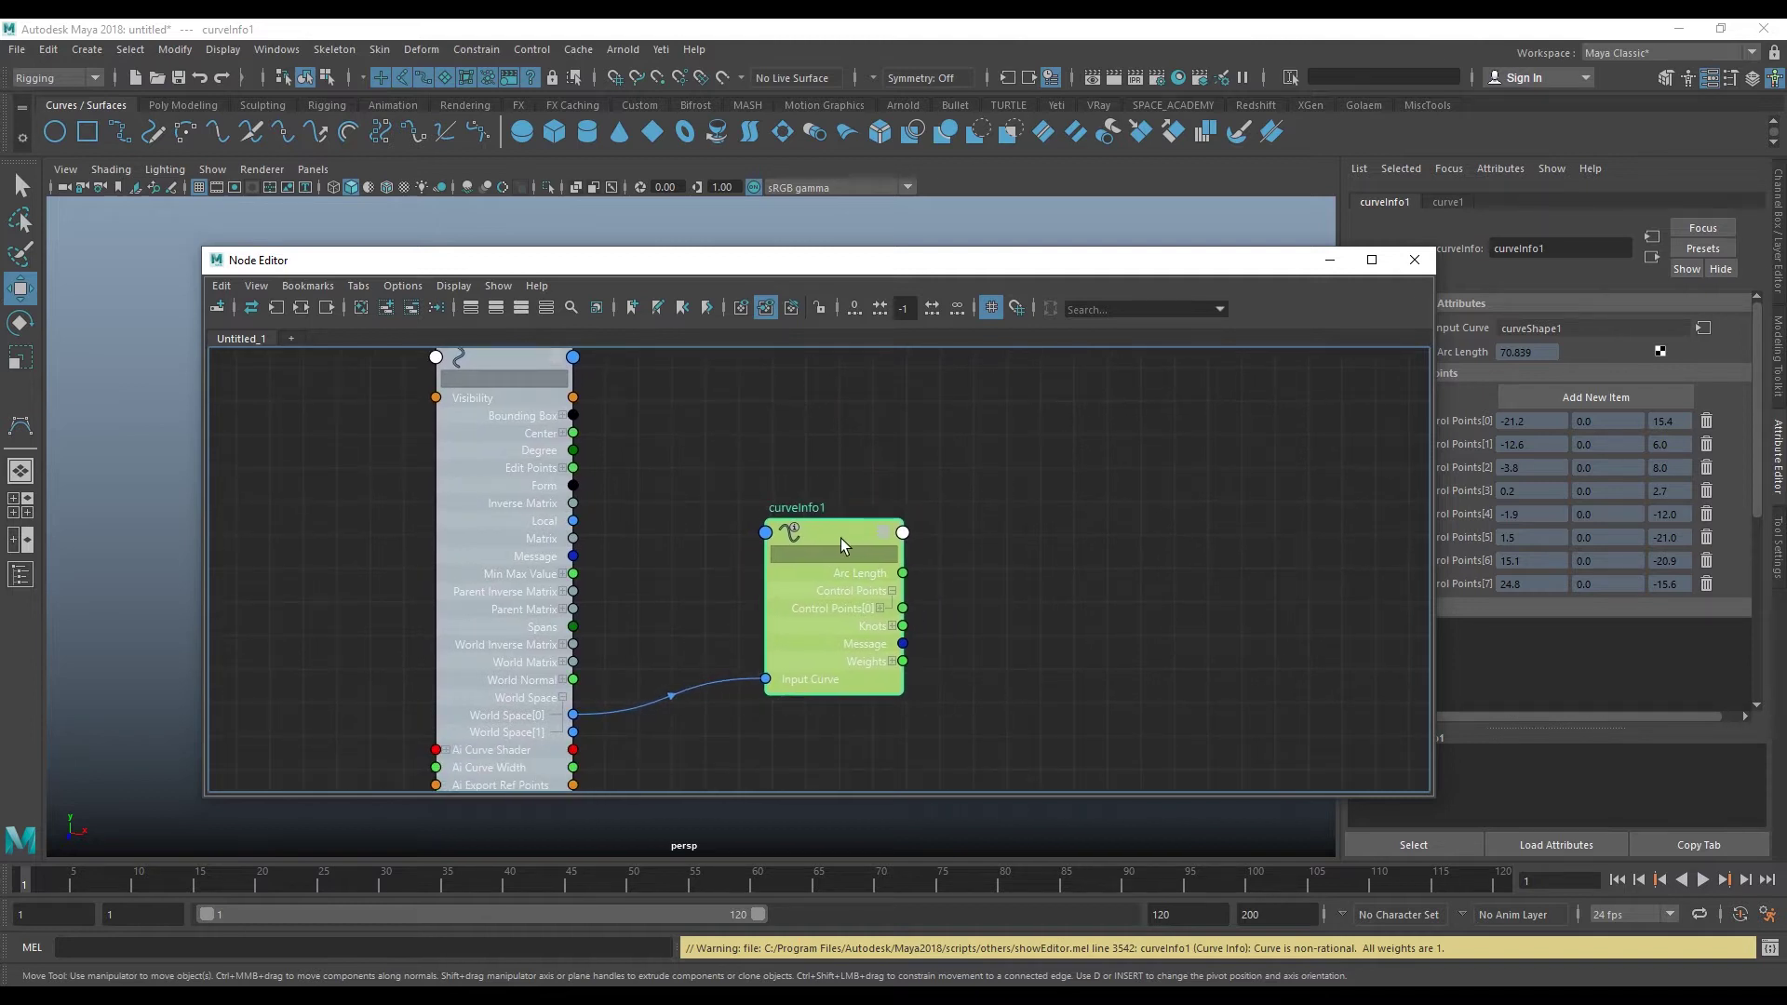
middle_click_drag(726, 600, 640, 585, "alt")
left_click_drag(731, 652, 683, 638)
left_click_drag(1028, 260, 946, 267)
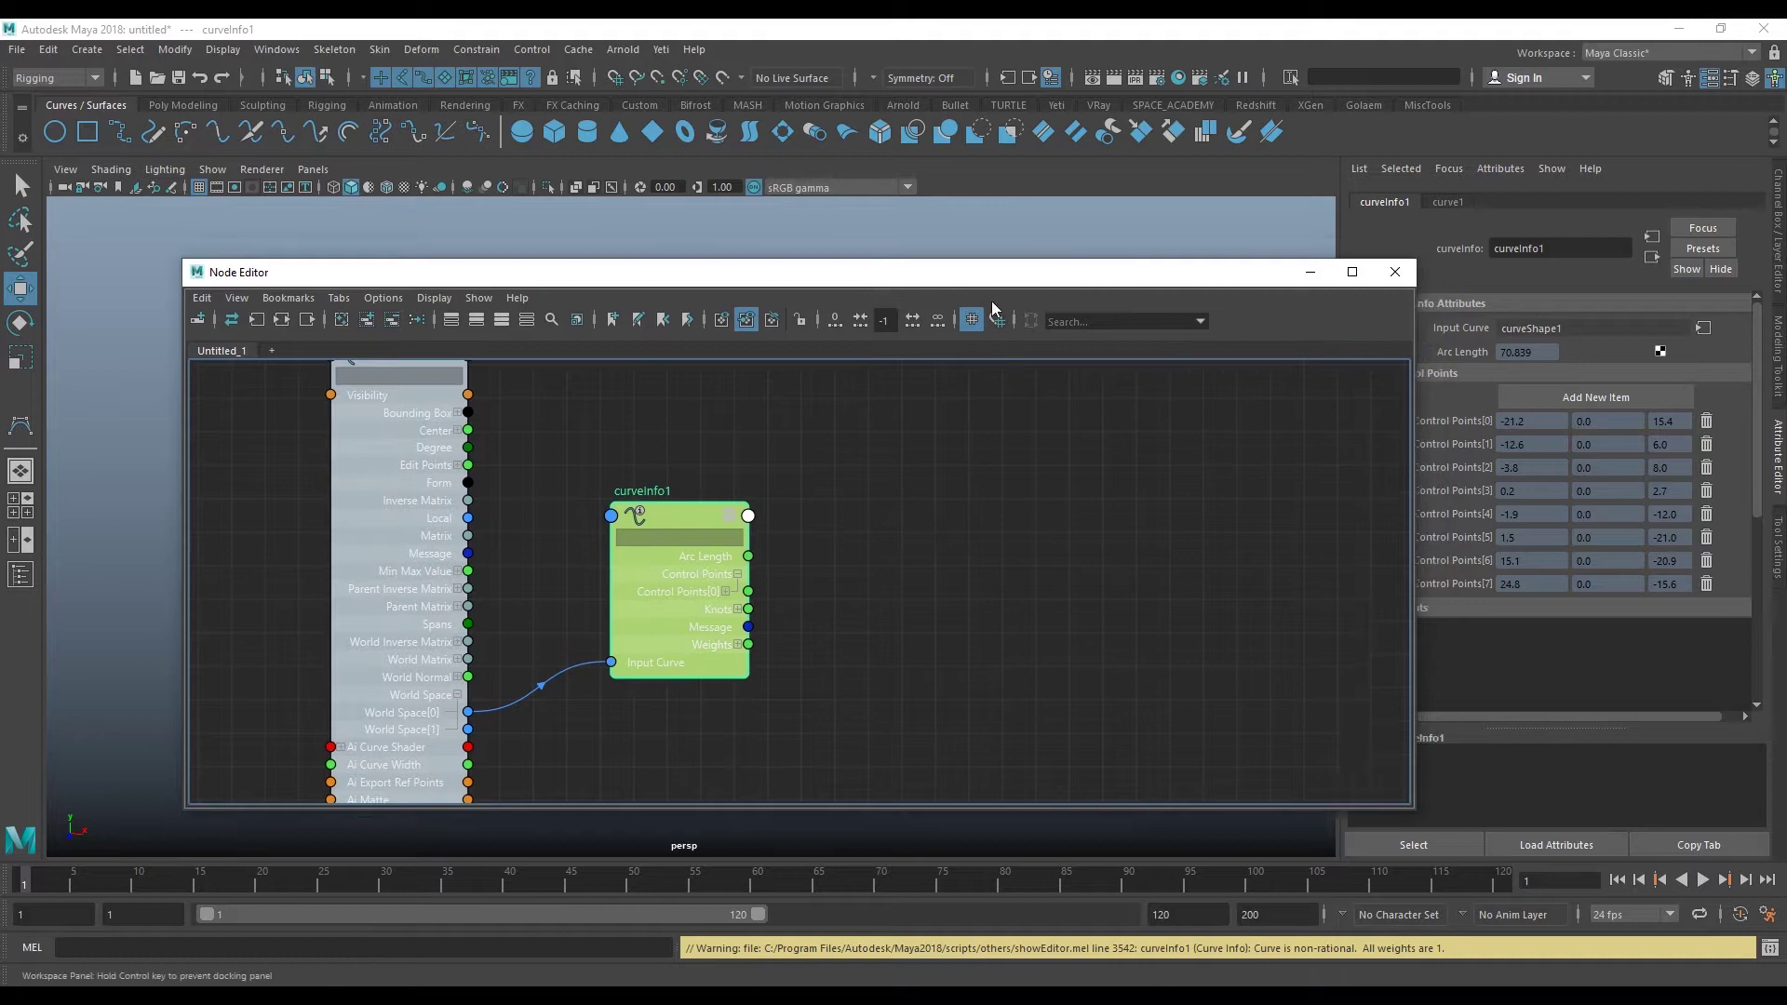
mouse_move(854, 495)
middle_mouse_down("alt")
mouse_move(925, 551)
mouse_move(956, 506)
middle_mouse_up("alt")
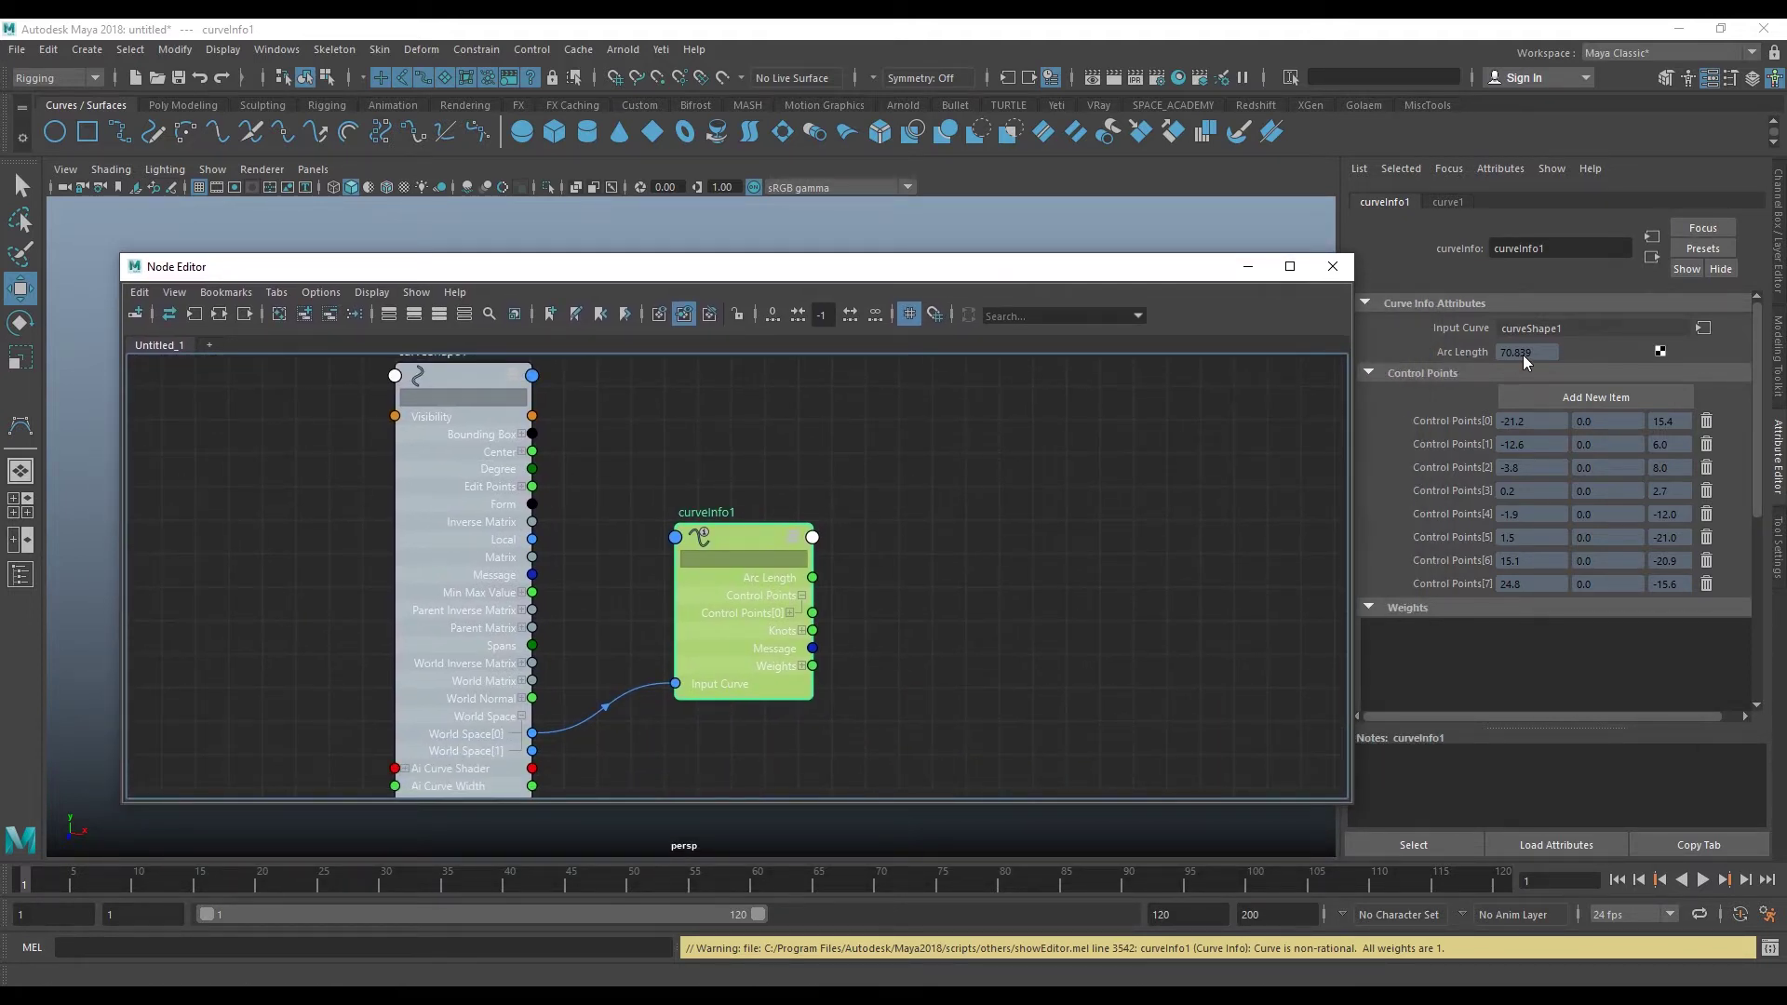
- Narrow the Node Editor, shift it left, and orbit to view the curve from above
left_click_drag(1345, 402, 963, 402)
left_click_drag(782, 267, 567, 291)
mouse_move(929, 479)
left_mouse_down("alt")
mouse_move(1089, 519)
mouse_move(1164, 487)
mouse_move(1108, 518)
mouse_move(1145, 530)
mouse_move(1264, 685)
left_mouse_up("alt")
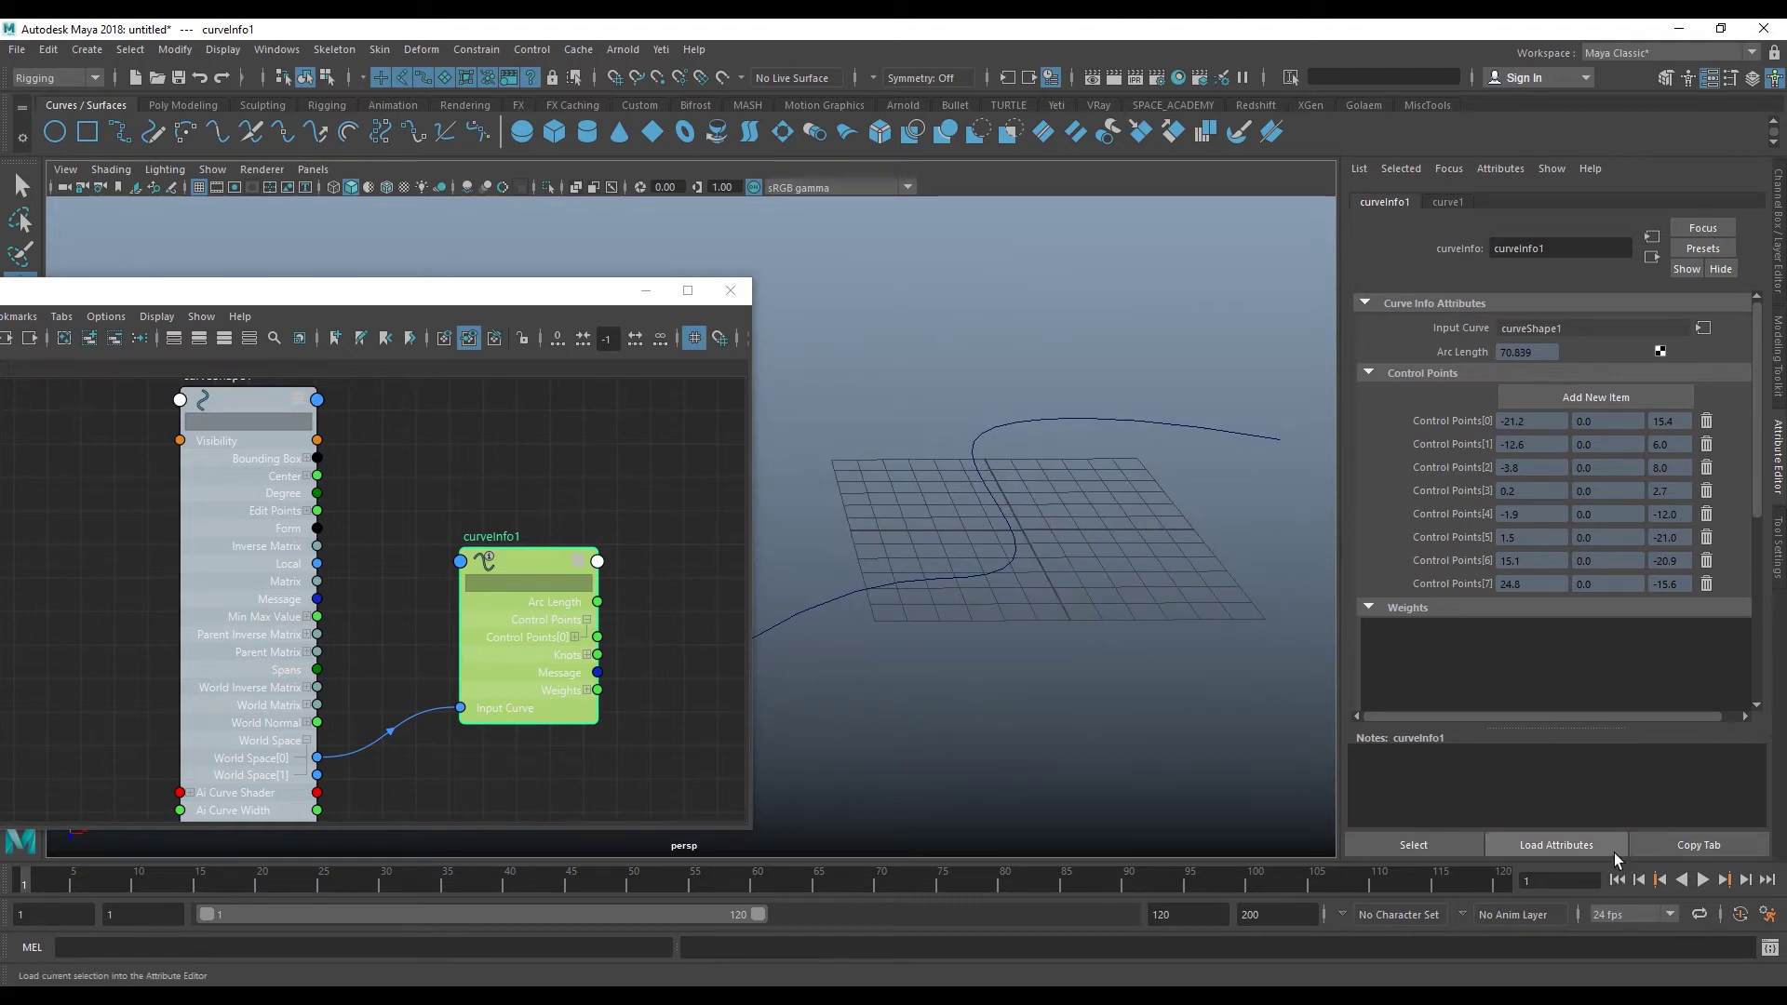
- Open a floating copy of curveInfo1's attributes beside the viewport and select the curve
left_click(1710, 848)
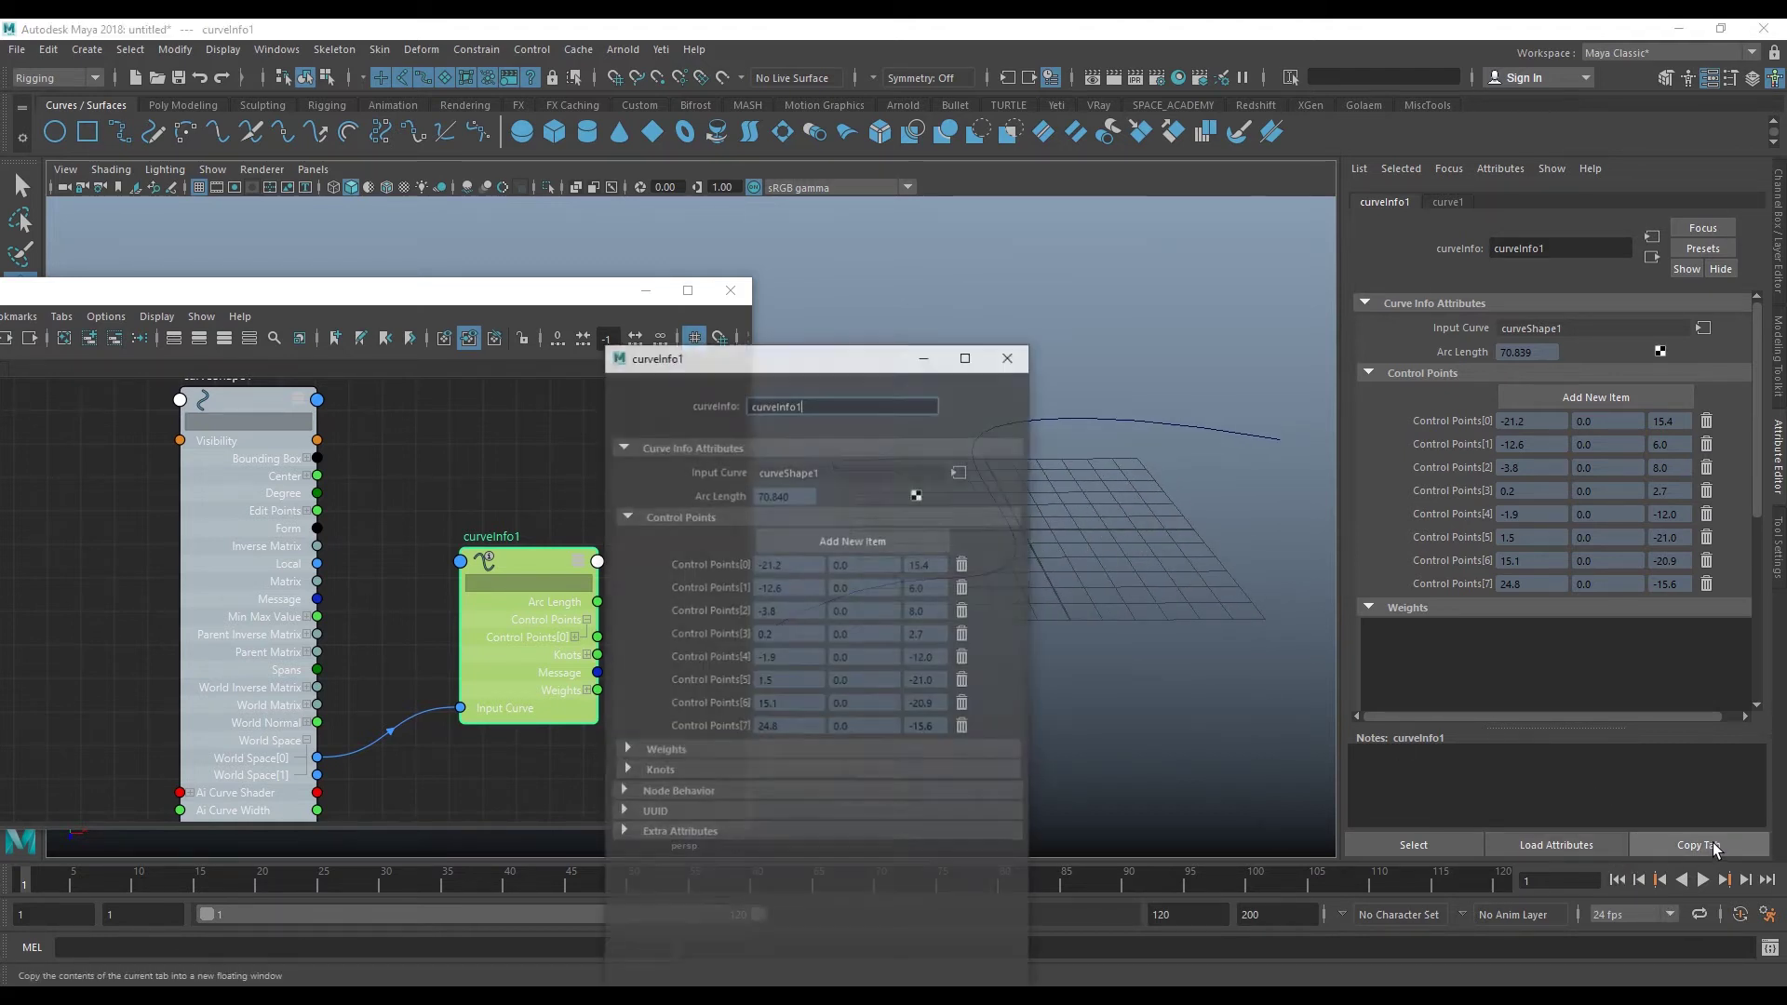
mouse_move(858, 354)
left_mouse_down()
mouse_move(1070, 270)
mouse_move(1395, 237)
left_mouse_up()
left_click_drag(952, 413, 735, 382, "alt")
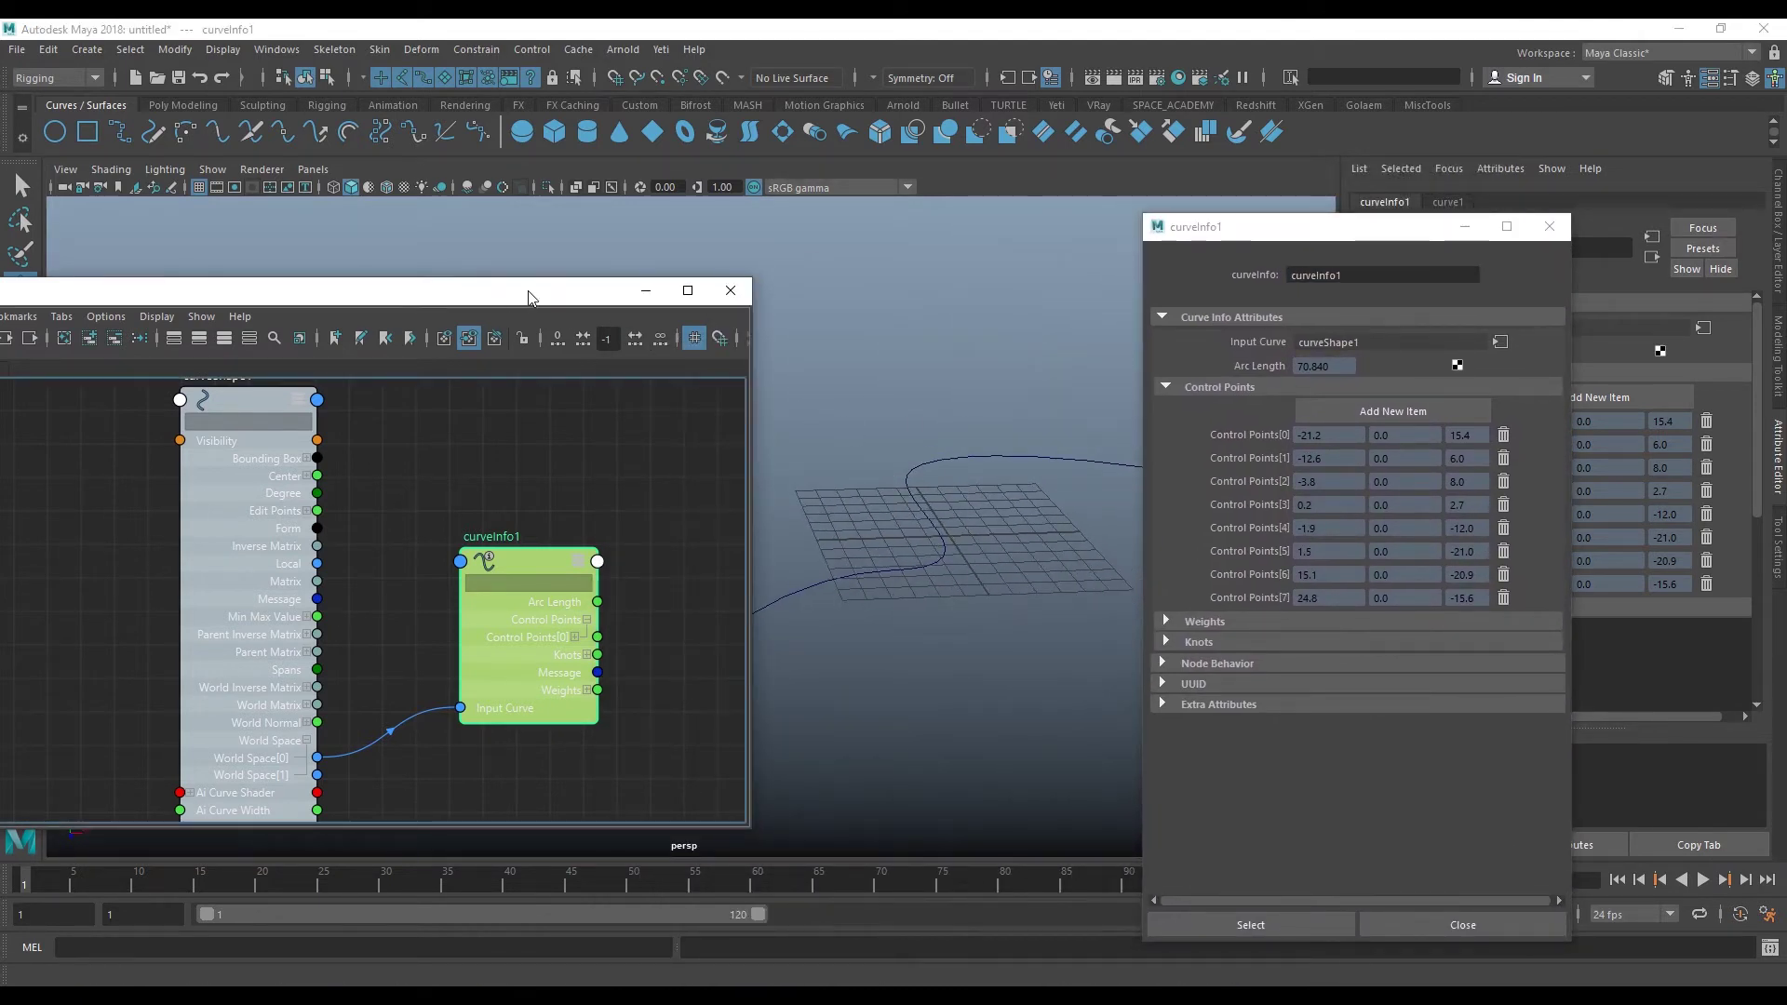
left_click_drag(528, 297, 263, 312)
left_click_drag(717, 507, 844, 562, "alt")
left_click(842, 557)
mouse_move(786, 642)
left_mouse_down("alt")
mouse_move(867, 625)
mouse_move(874, 606)
mouse_move(843, 616)
left_mouse_up("alt")
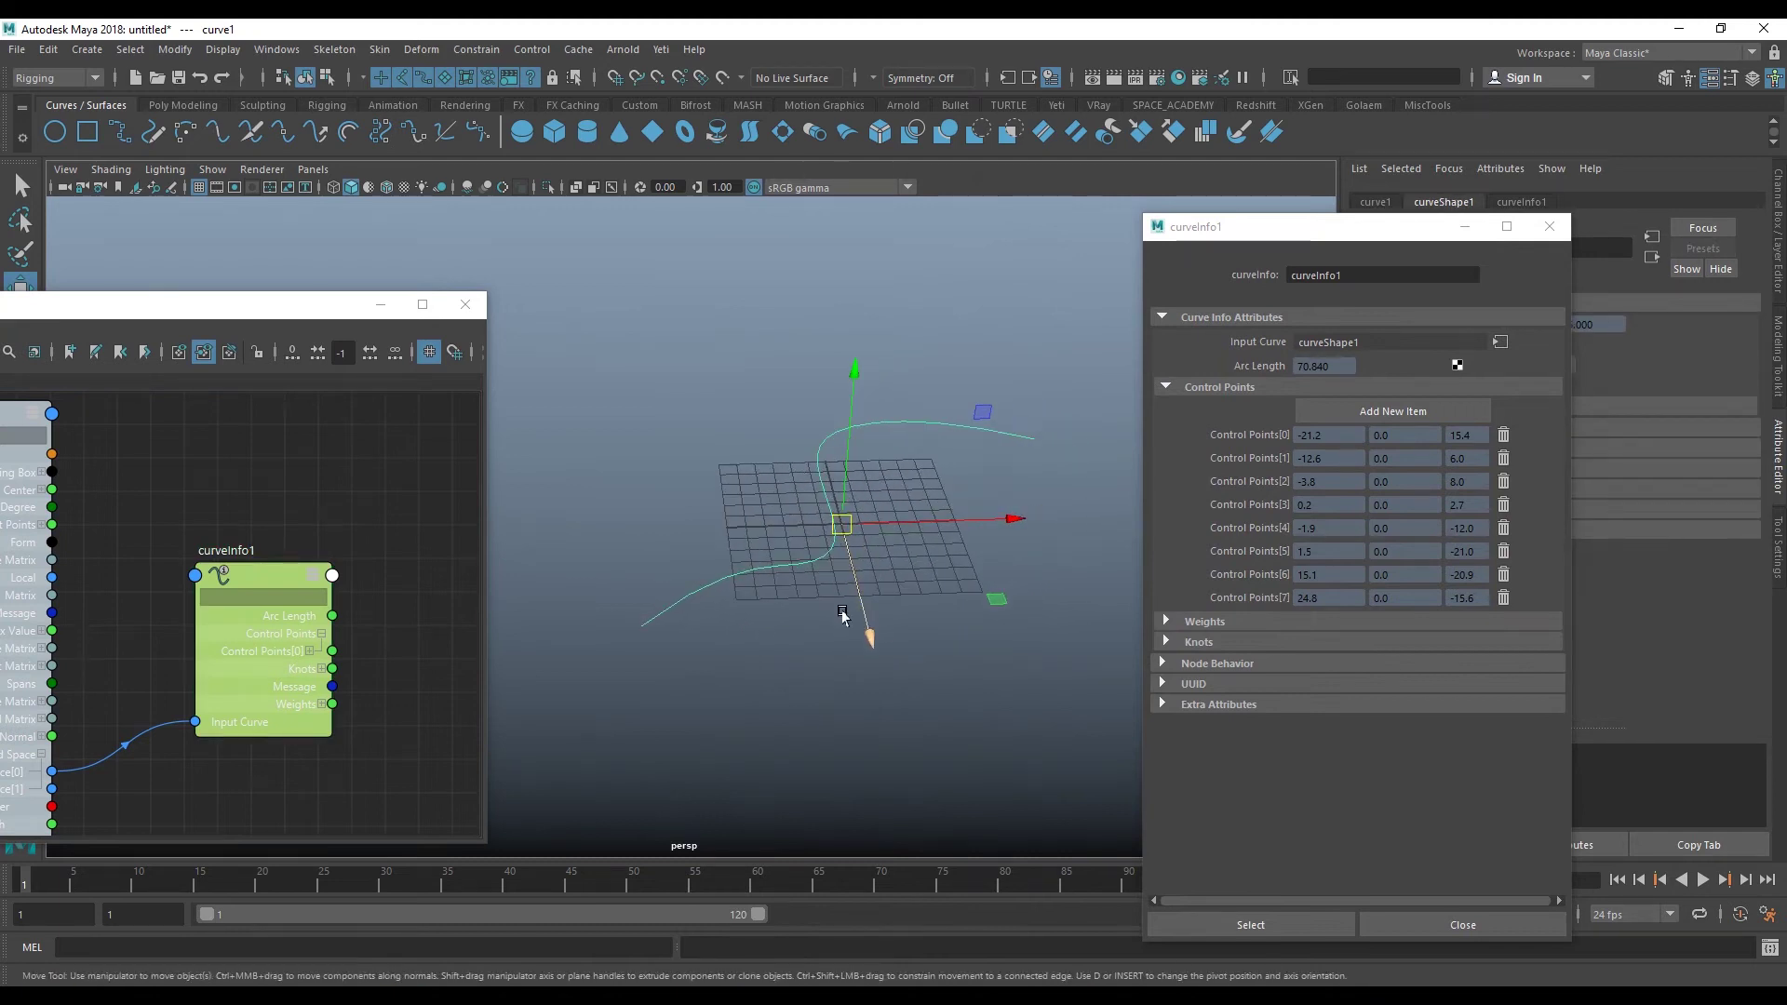
- In component mode, pull the curve's first control vertex outward while watching Arc Length
key("F8")
left_click_drag(610, 578, 682, 678)
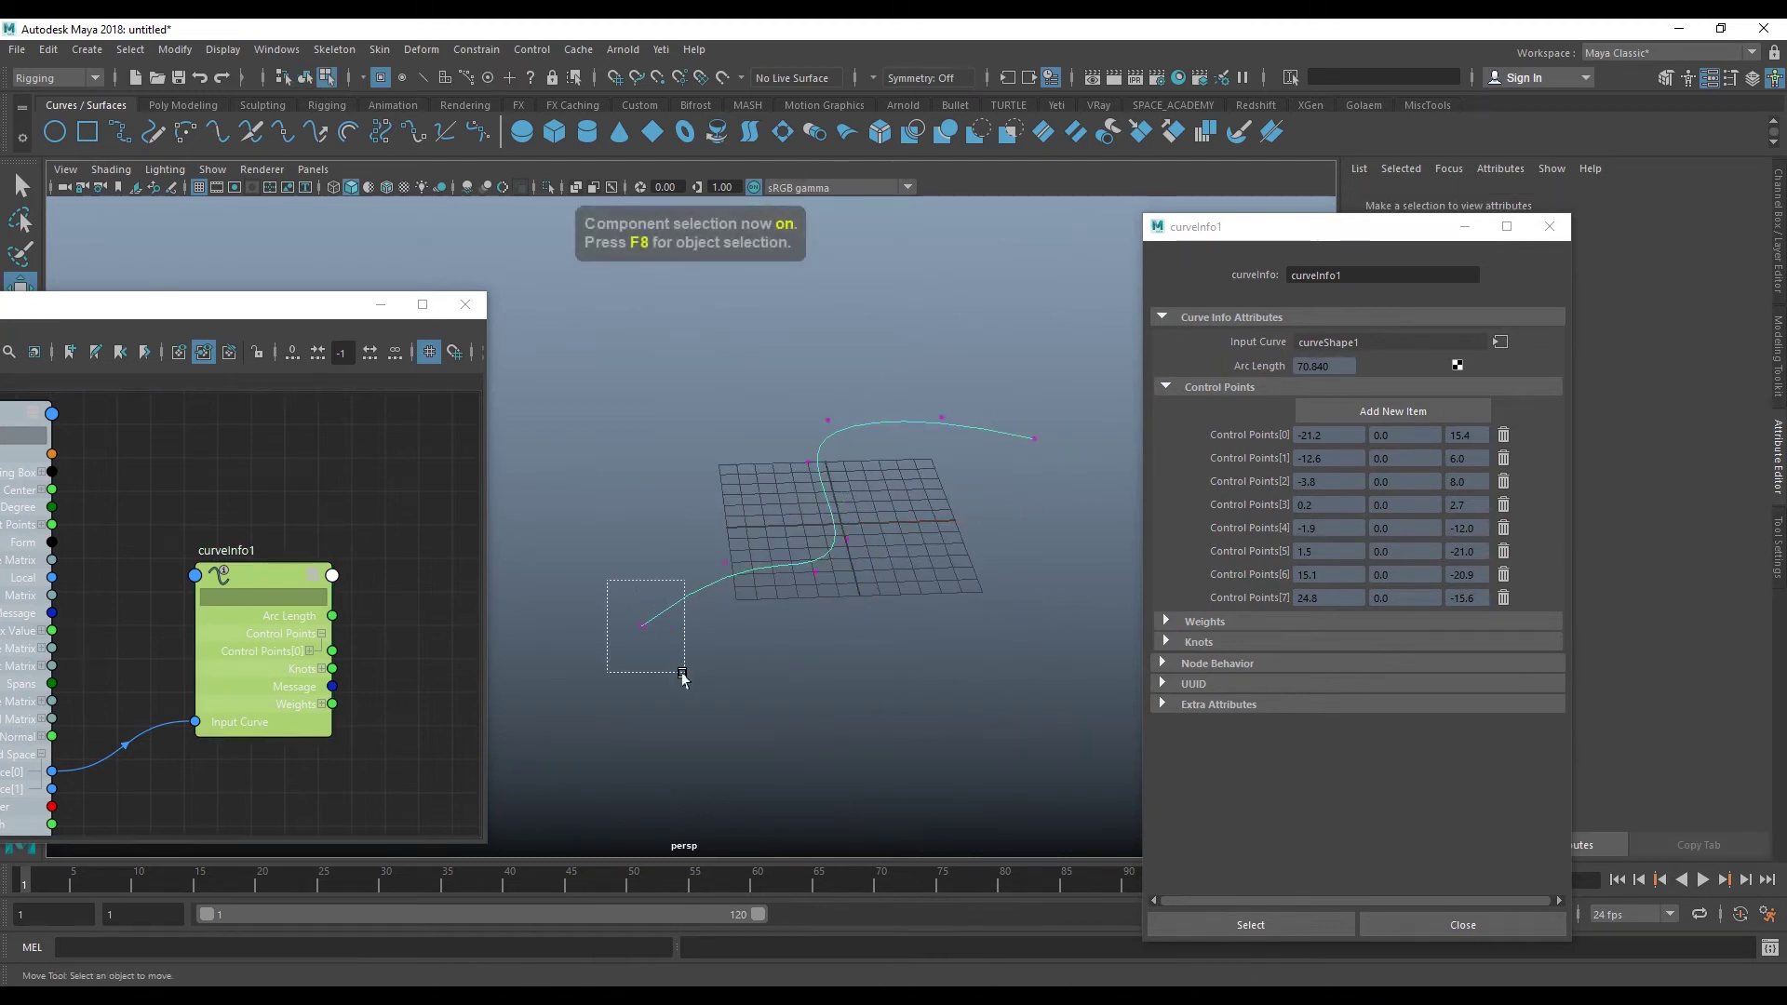
left_click_drag(797, 684, 789, 723)
right_click_drag(857, 648, 785, 598, "alt")
left_click_drag(844, 689, 656, 591)
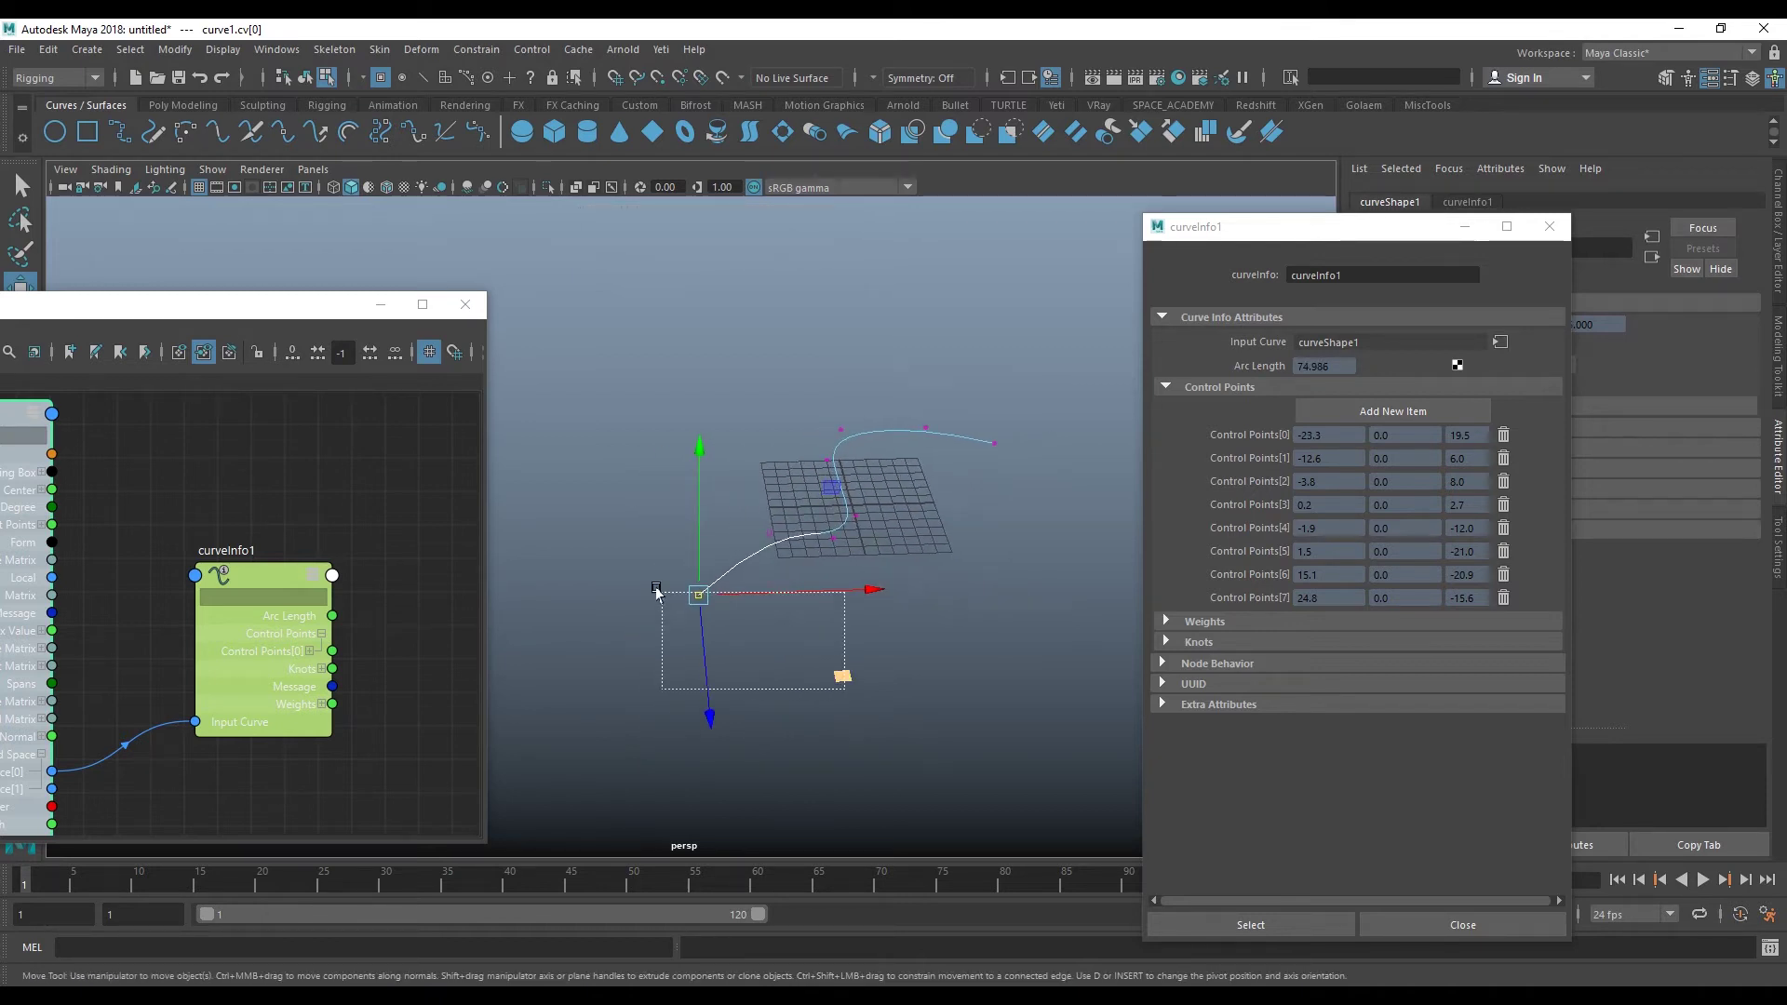
mouse_move(838, 679)
left_mouse_down()
mouse_move(639, 730)
mouse_move(656, 595)
left_mouse_up()
middle_click_drag(783, 486, 809, 537, "alt")
- Move the second and third control vertices outward, raising Arc Length to 116.181
left_click(795, 584)
left_click_drag(797, 585, 680, 686)
left_click_drag(901, 638, 890, 662, "alt")
left_click_drag(815, 610, 817, 613)
middle_click_drag(996, 726, 1017, 826)
left_click_drag(1017, 826, 956, 543, "alt")
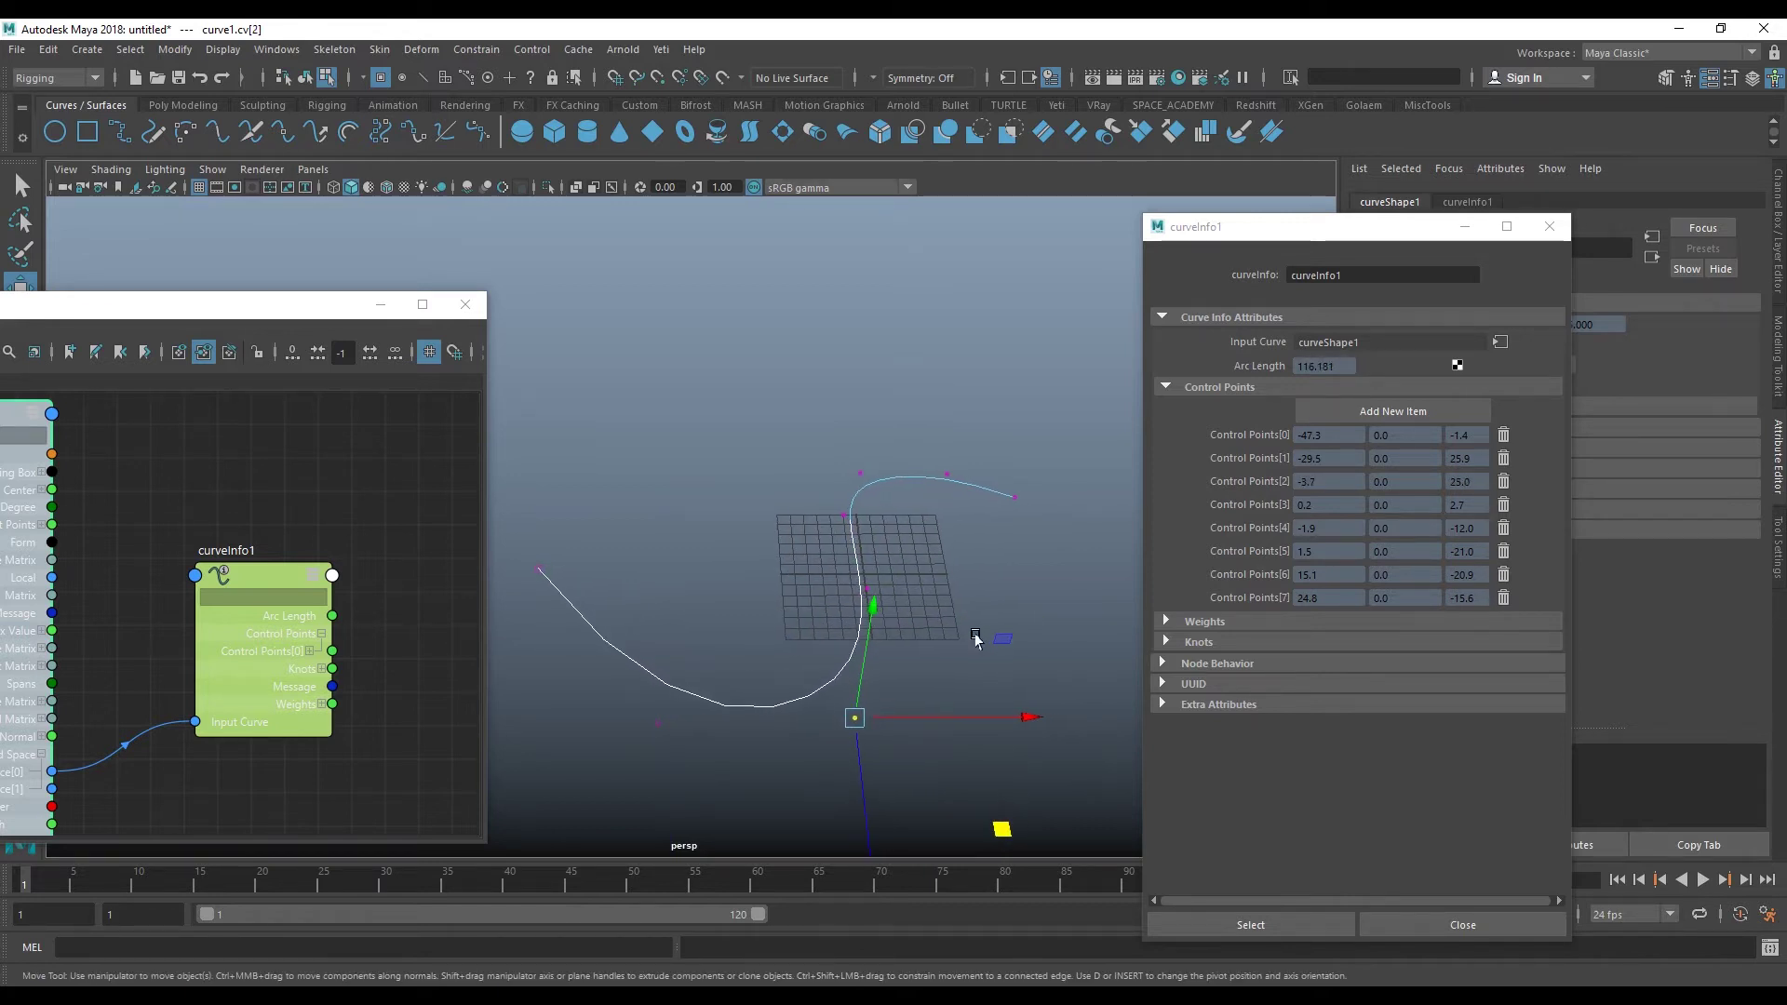
- Check the end control vertices, return to object mode, and delete the test curve
left_click_drag(583, 549, 507, 600)
left_click_drag(1021, 449, 957, 535)
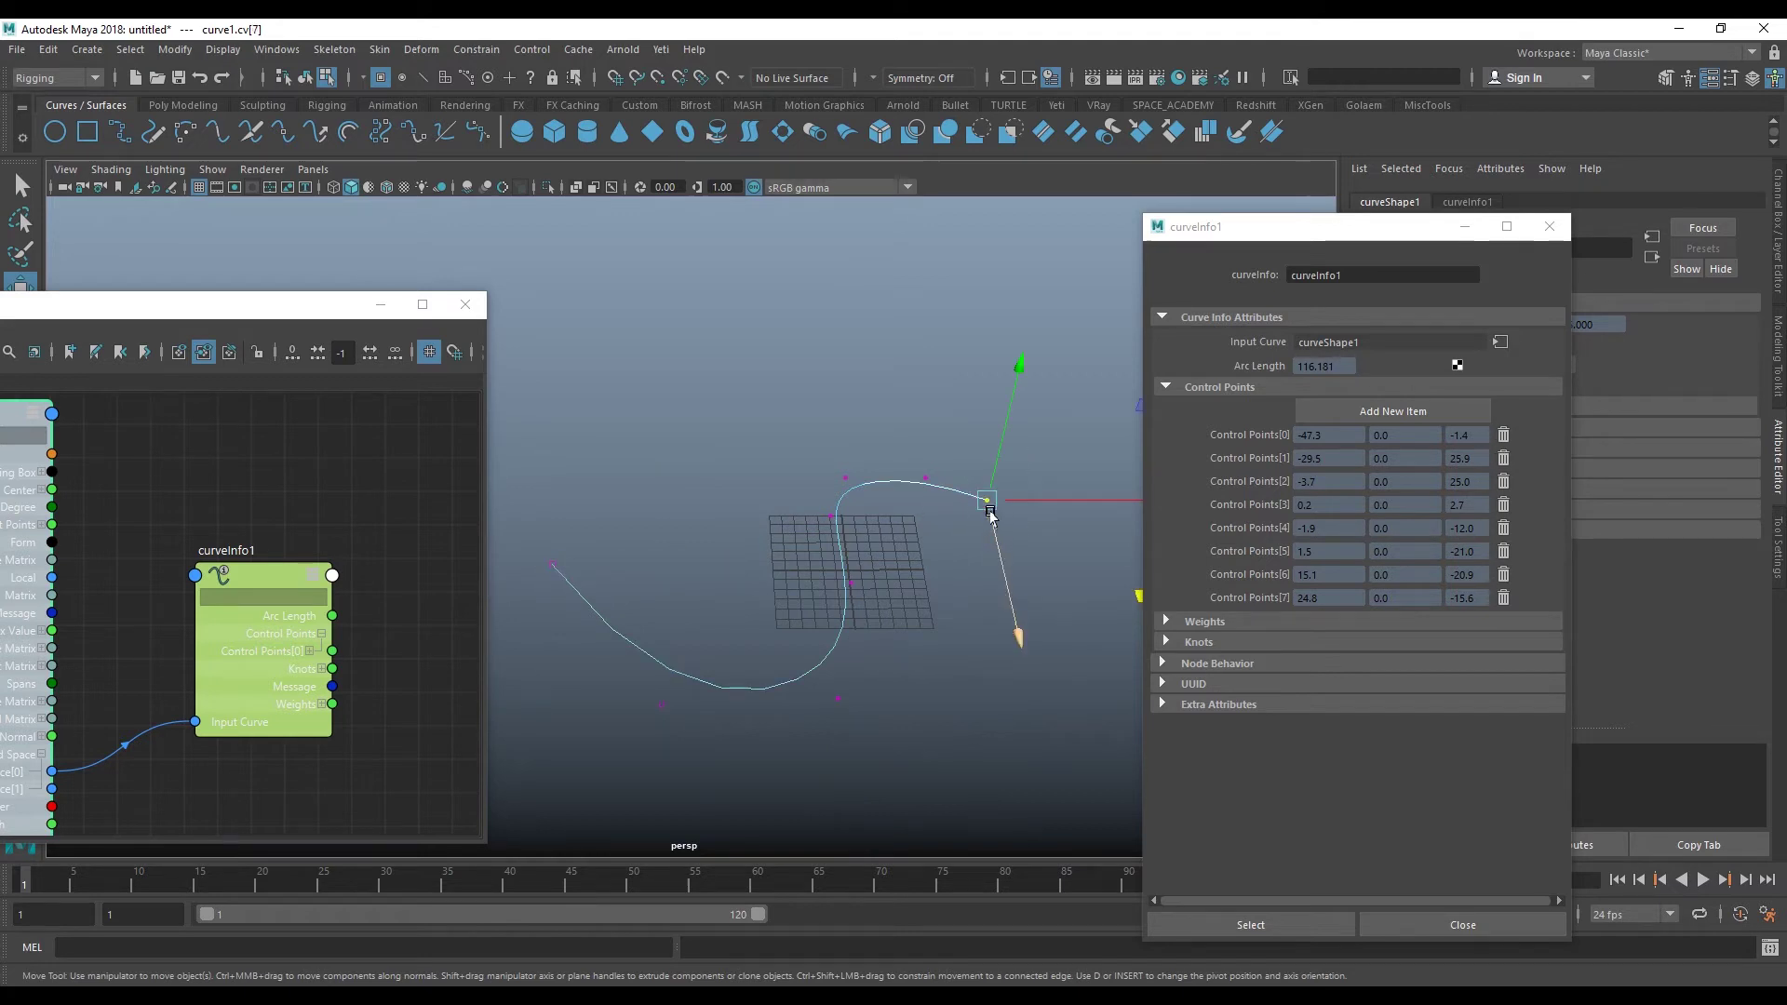
mouse_move(657, 670)
left_mouse_down("alt")
mouse_move(762, 590)
mouse_move(843, 592)
left_mouse_up("alt")
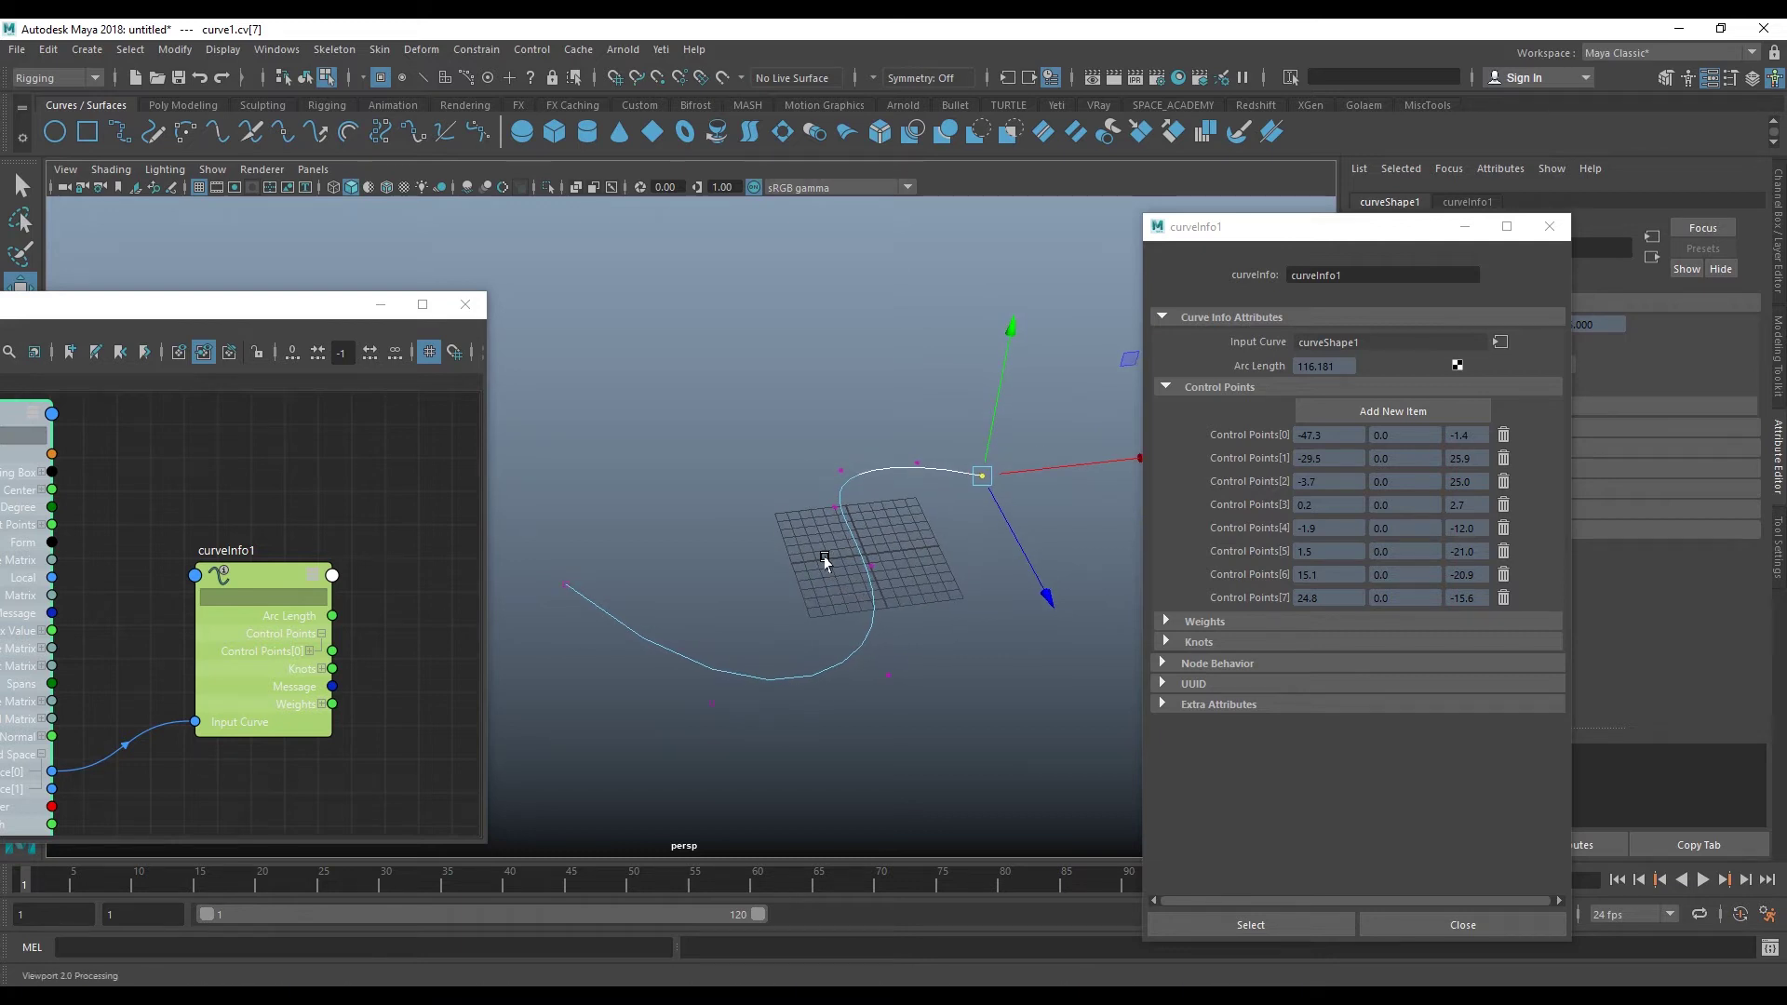
mouse_move(873, 618)
left_mouse_down("alt")
mouse_move(906, 589)
mouse_move(931, 606)
mouse_move(864, 596)
left_mouse_up("alt")
key("F8")
key("q")
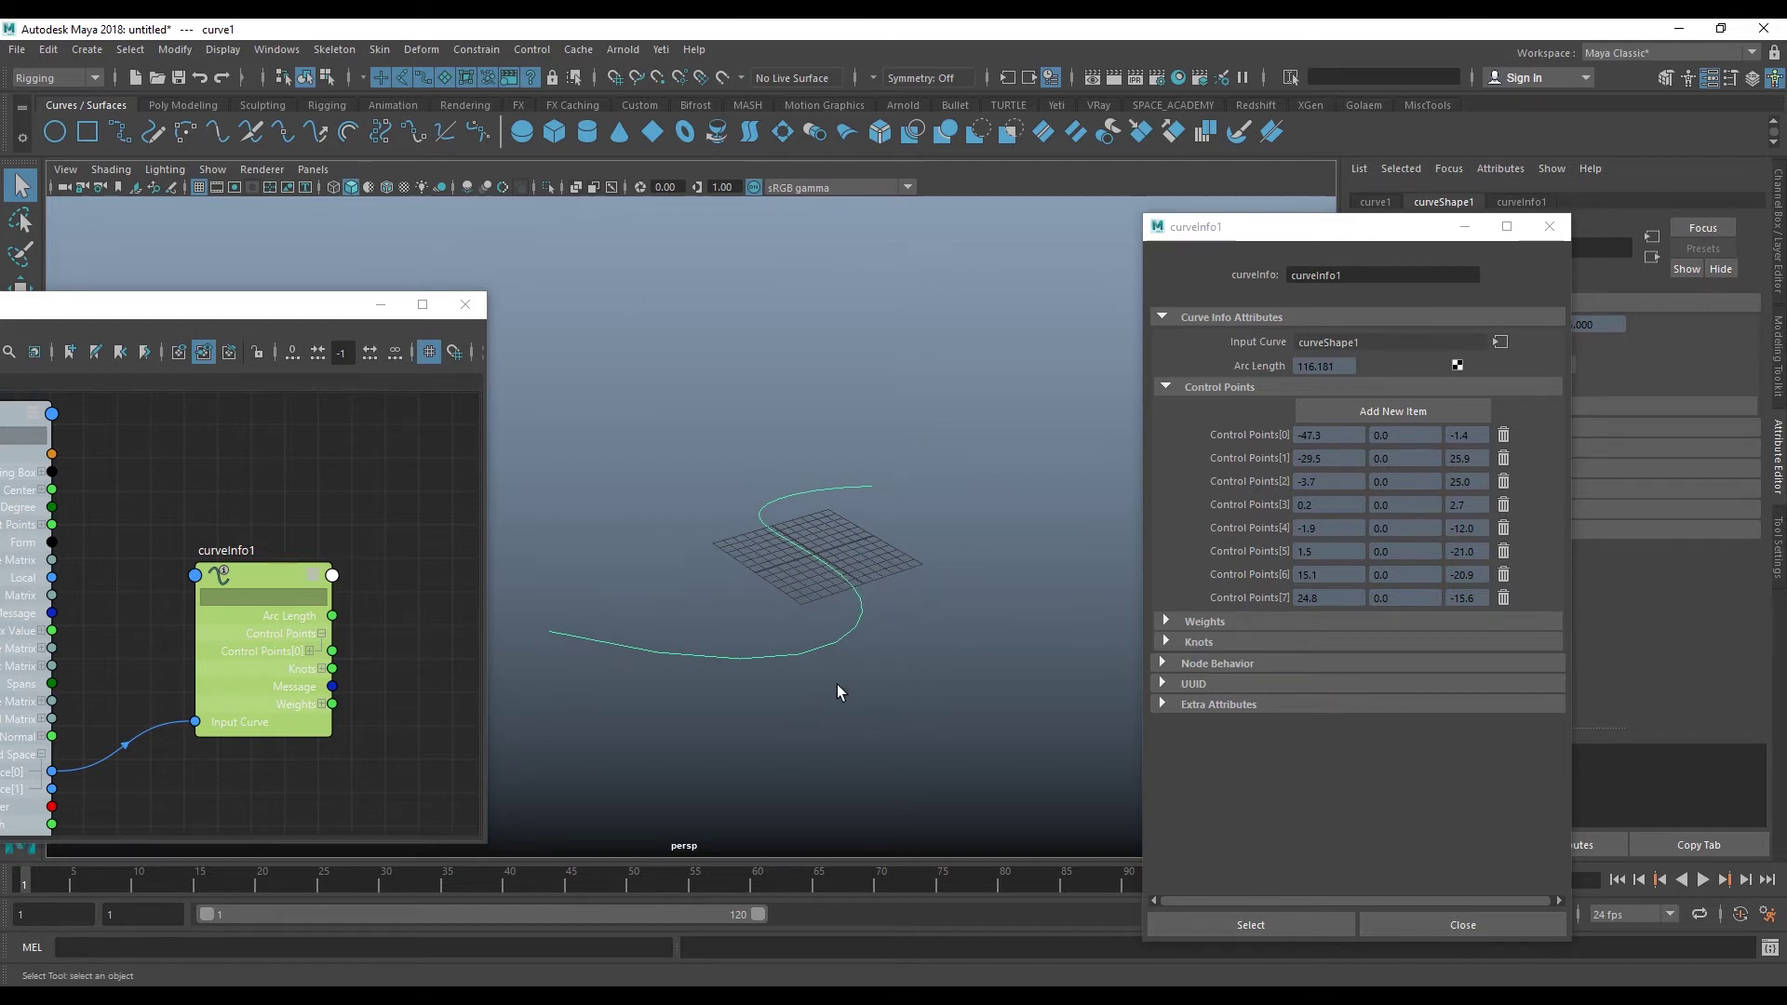
key("Delete")
- Close the node graph and draw a grid-snapped vertical joint chain in the side view
left_click(466, 304)
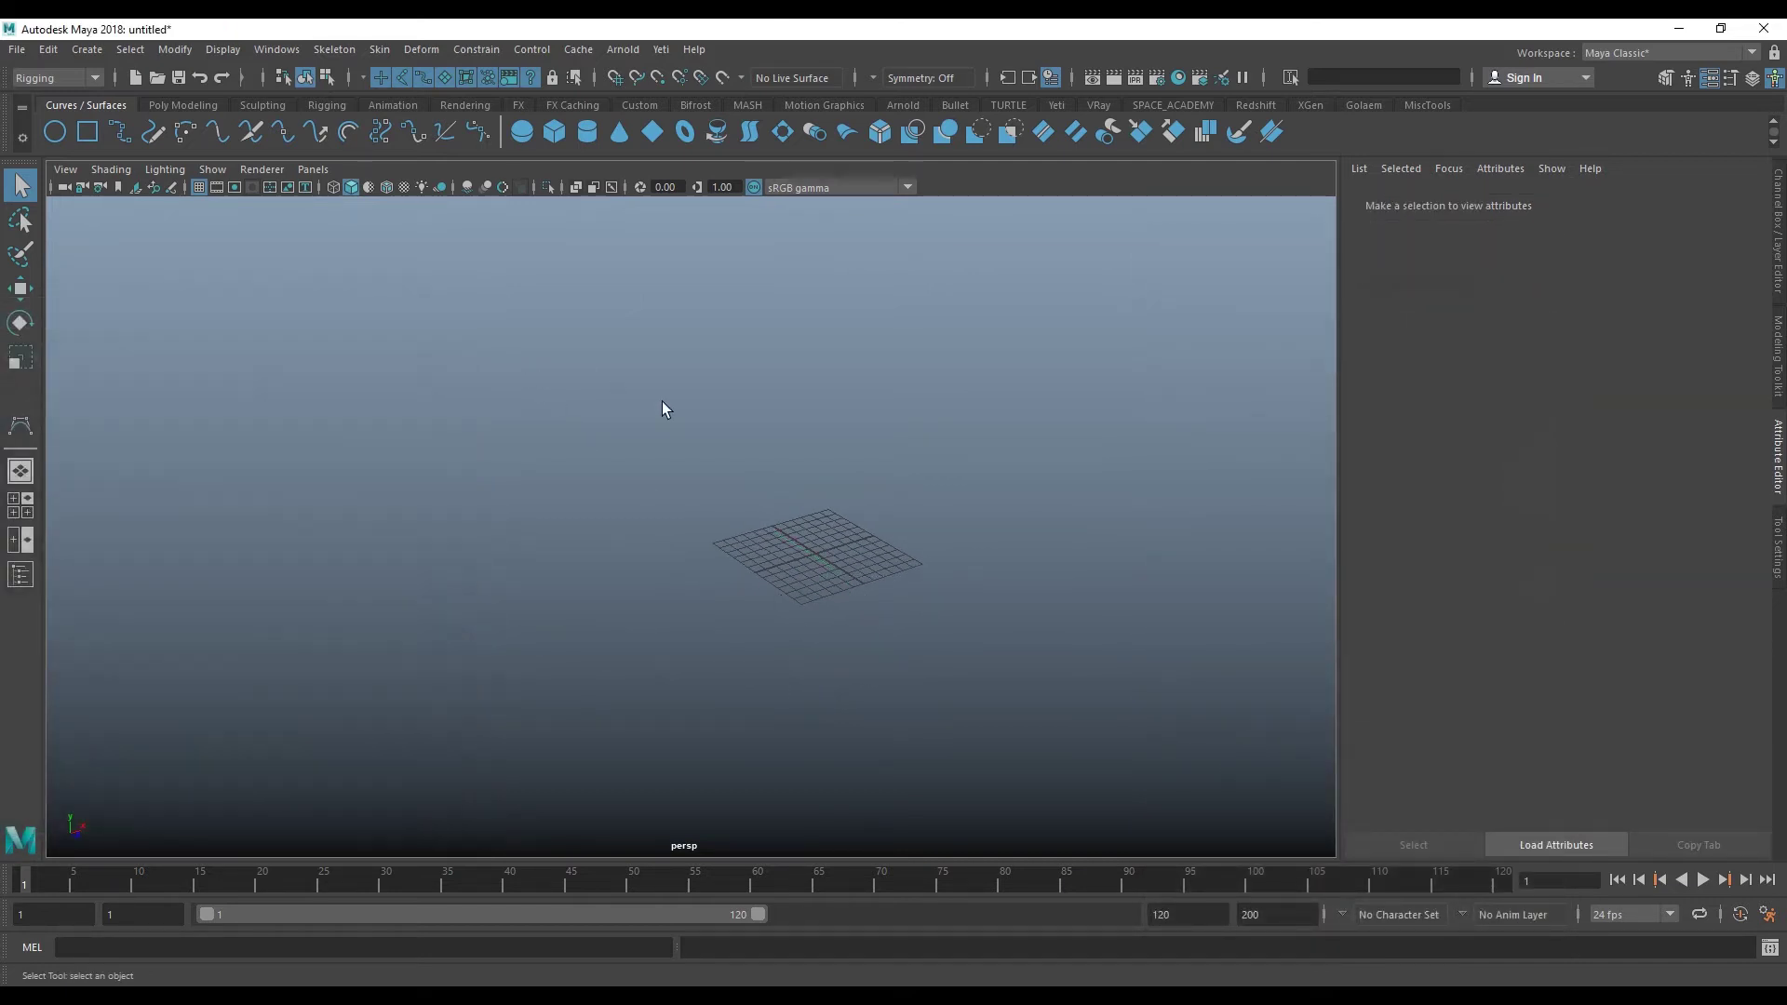
left_click_drag(712, 417, 777, 421)
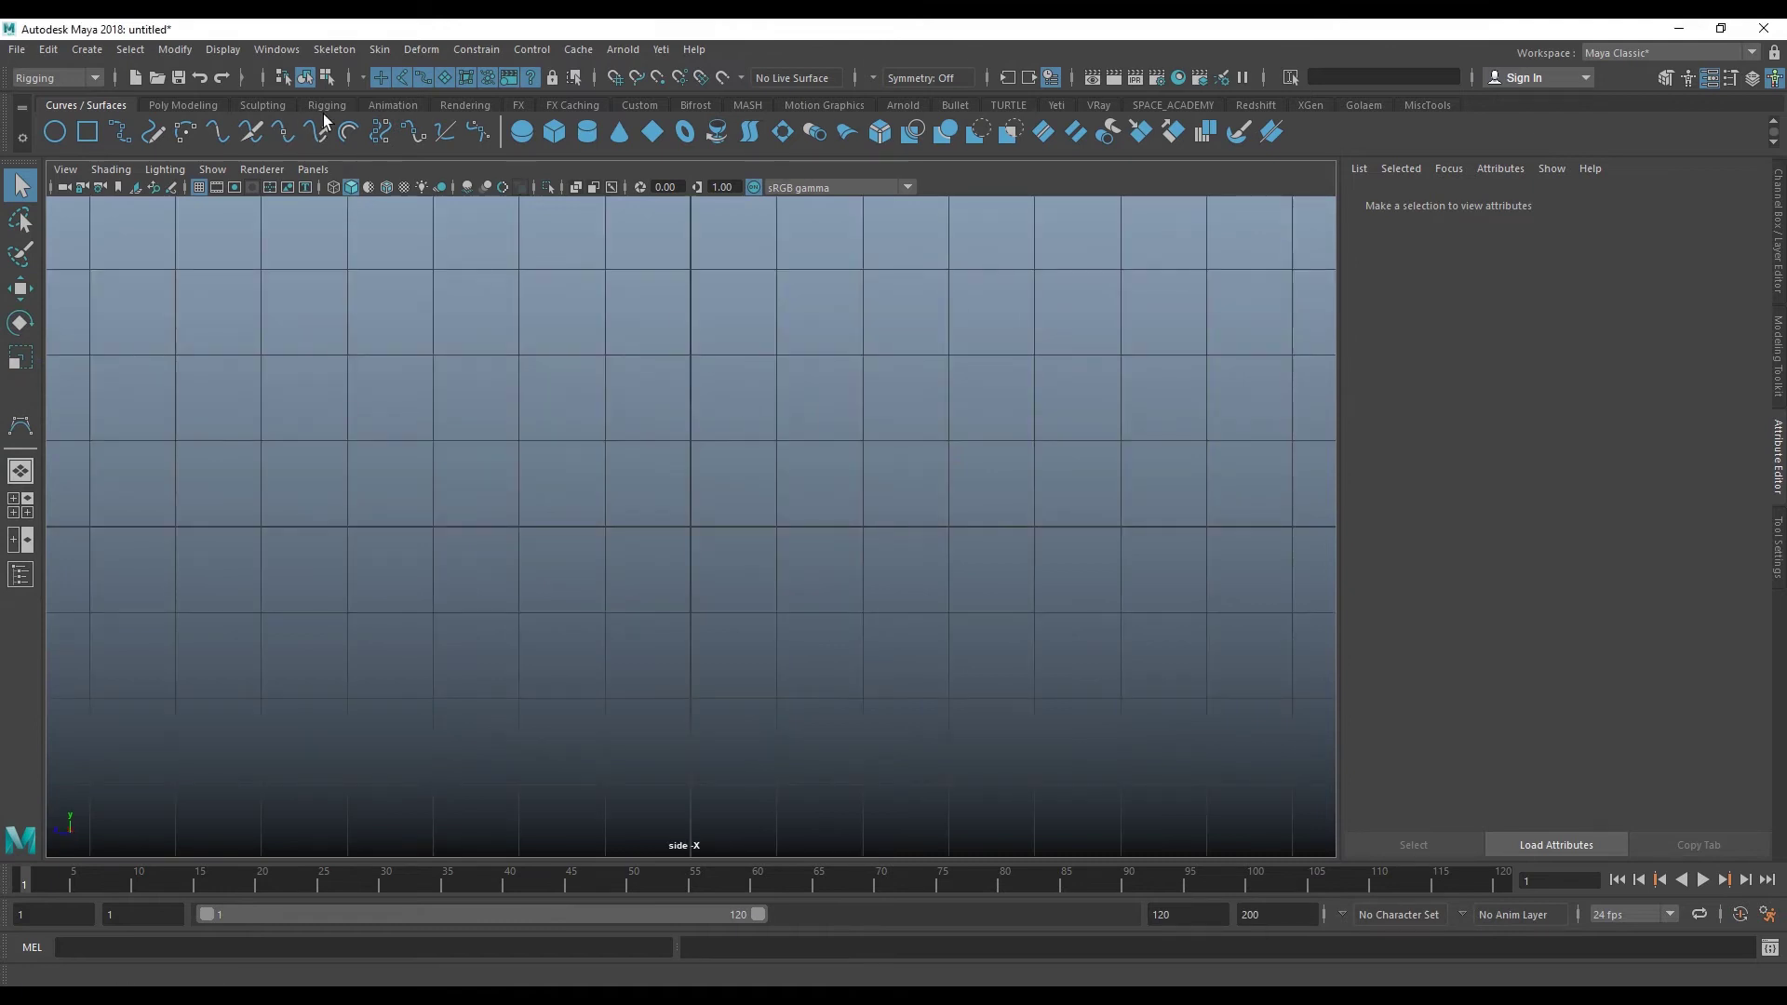
left_click(326, 104)
left_click(612, 78)
scroll(735, 712, "down", 3)
left_click(705, 714)
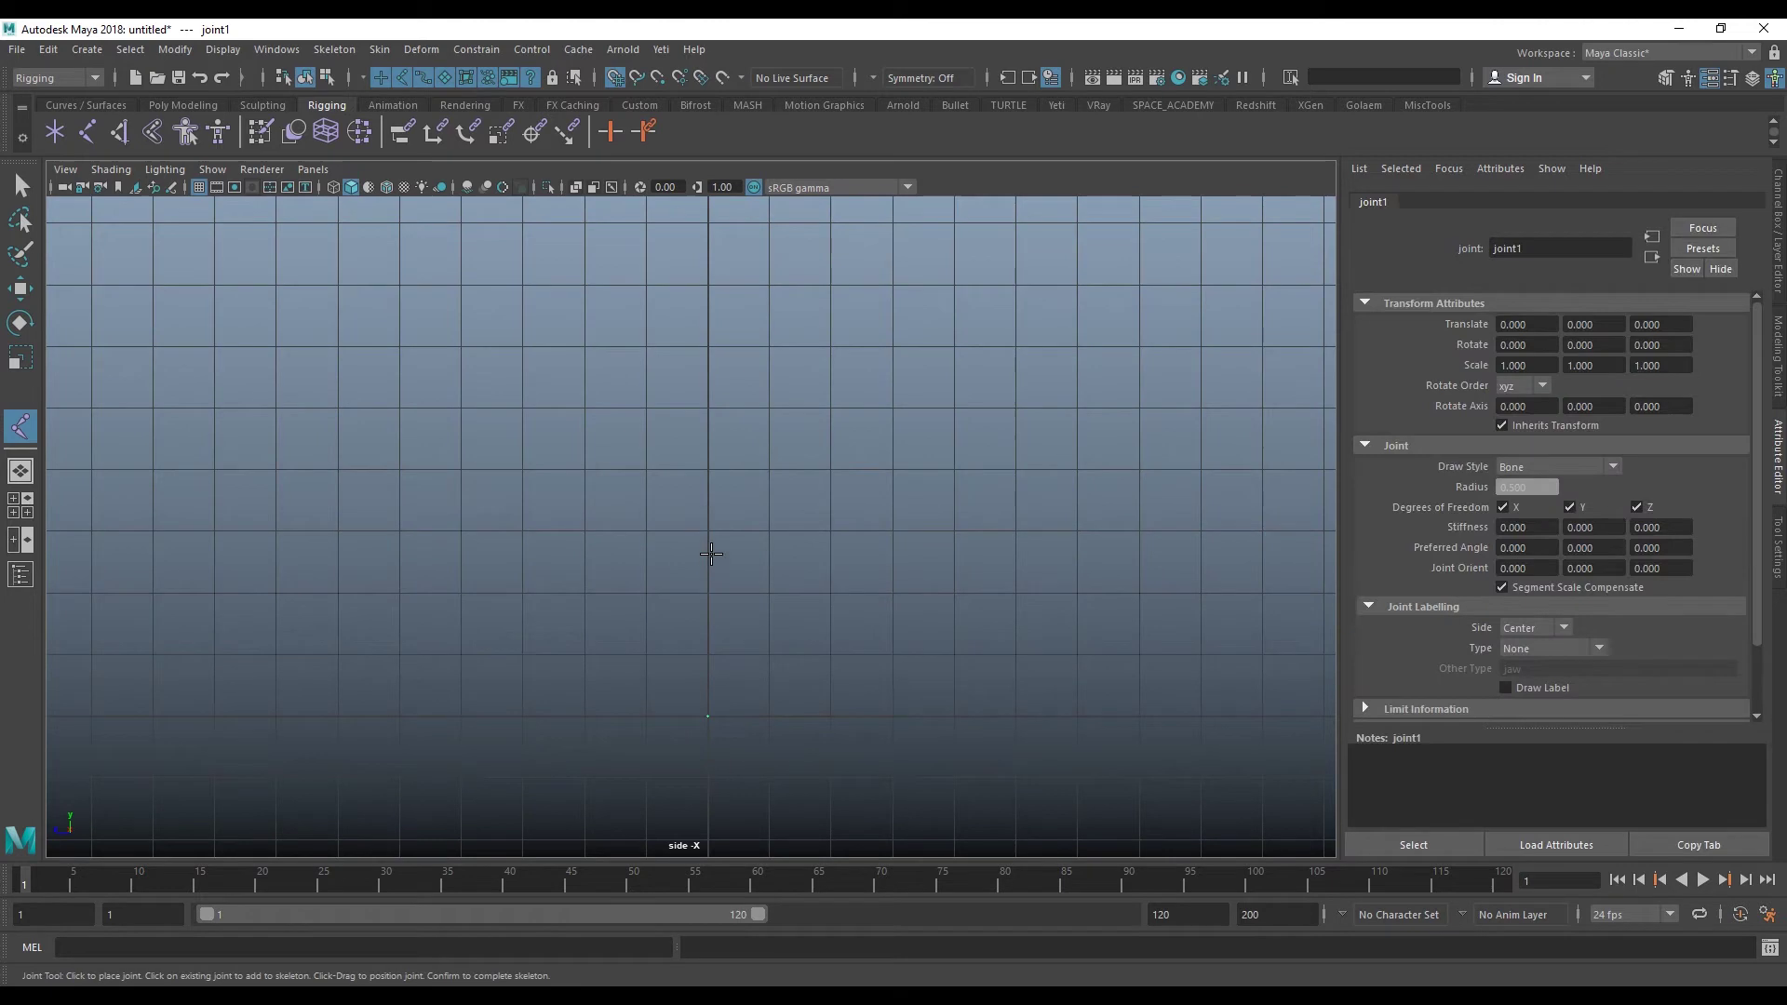
middle_click_drag(786, 346, 779, 436, "alt")
left_click(700, 252)
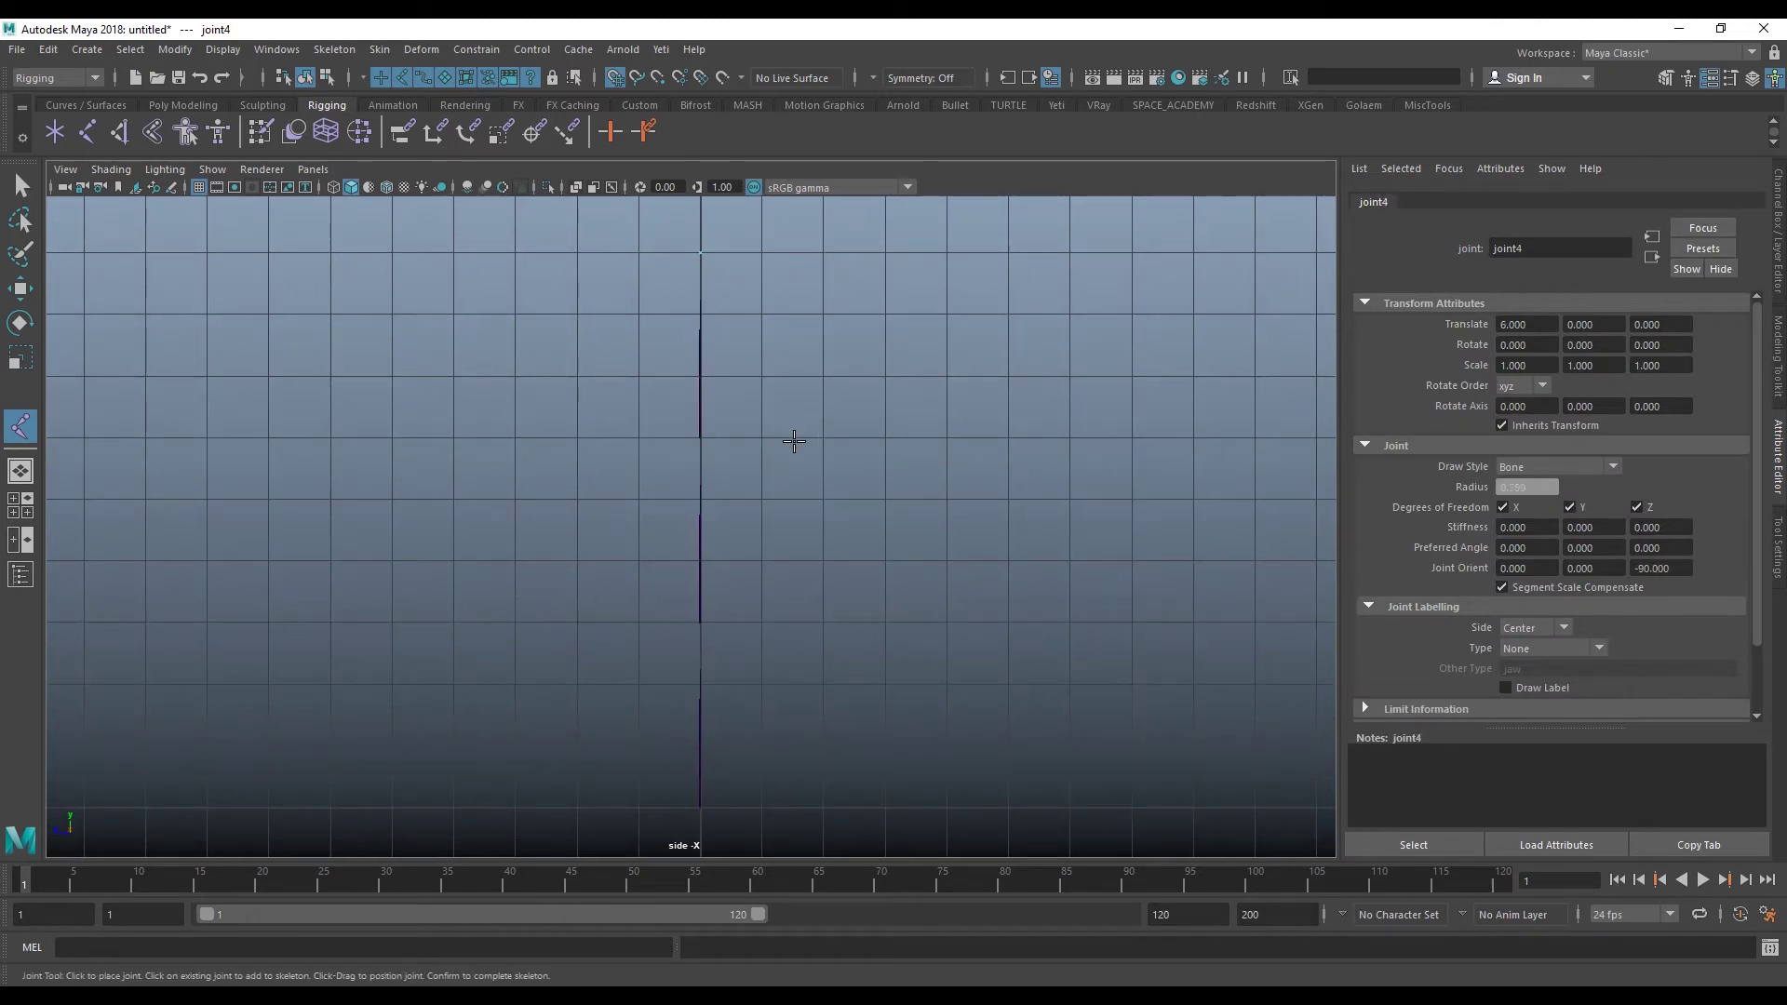
left_click(20, 289)
middle_click_drag(983, 509, 941, 506, "alt")
key("space")
left_click_drag(953, 476, 951, 470)
mouse_move(785, 546)
left_mouse_down("alt")
mouse_move(885, 645)
mouse_move(761, 638)
mouse_move(538, 298)
left_mouse_up("alt")
- Select all four joints in the Outliner and set their Radius to 13.759
left_click(21, 575)
left_click_drag(214, 606, 382, 252)
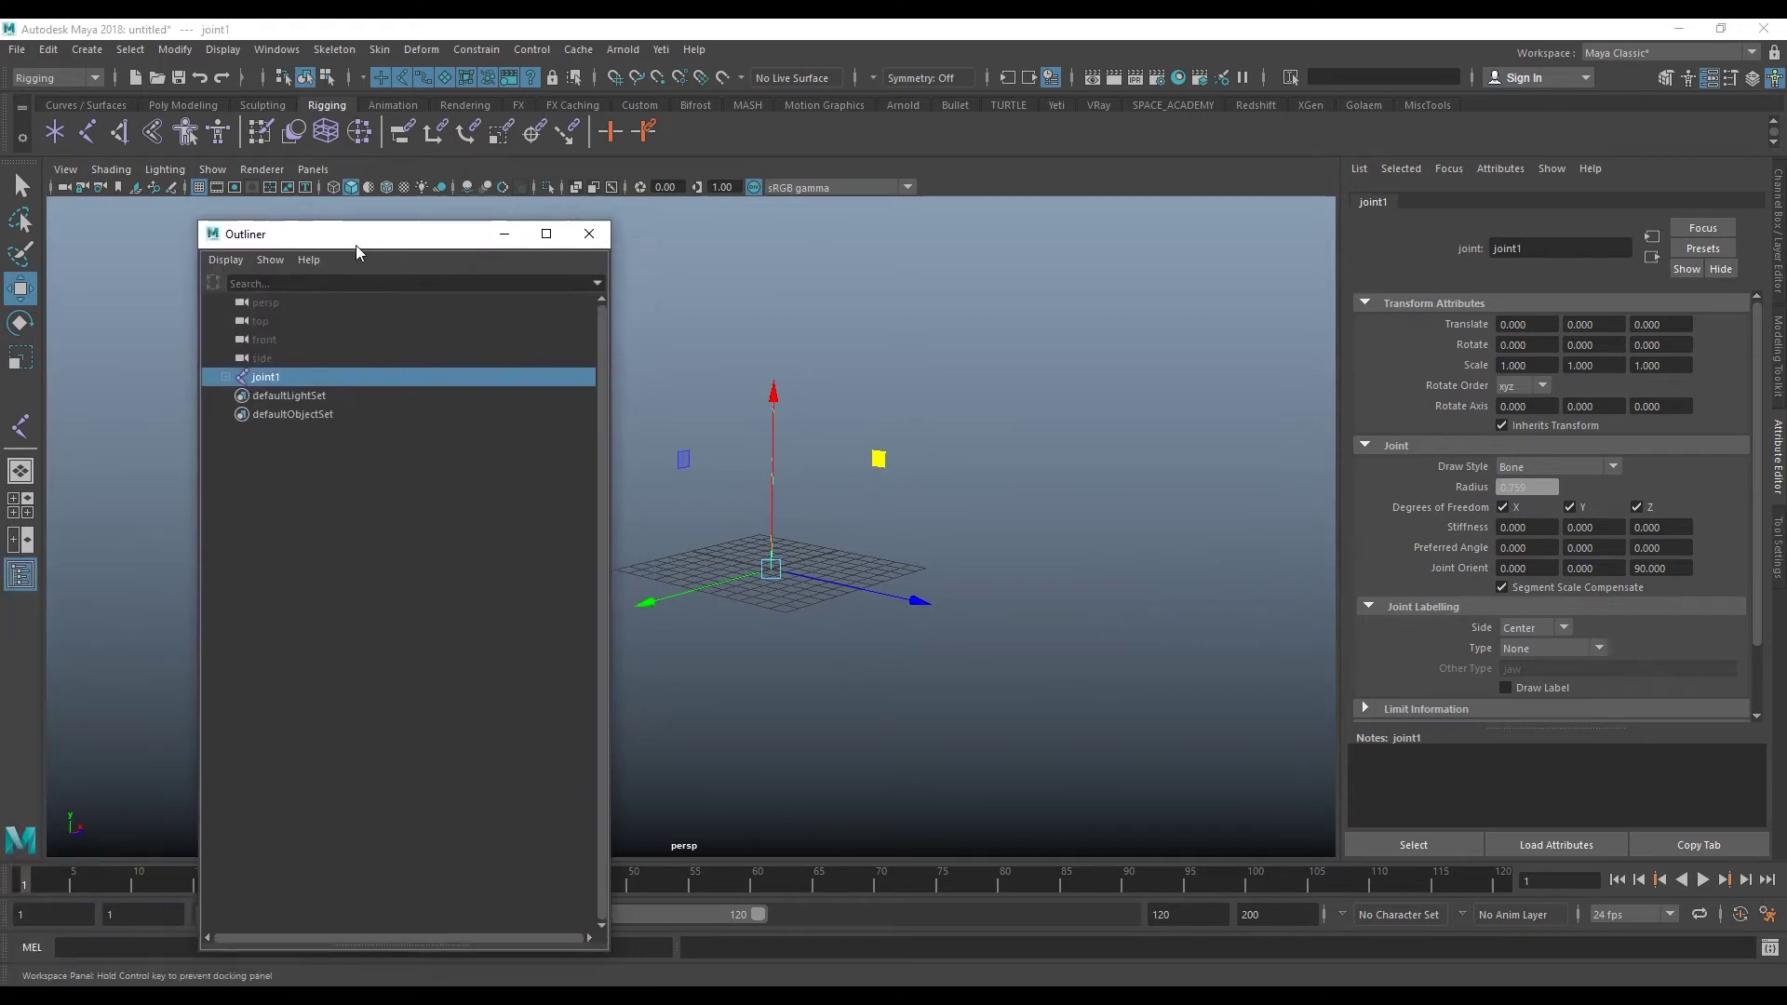
left_click(193, 396, "shift")
left_click(267, 451, "shift")
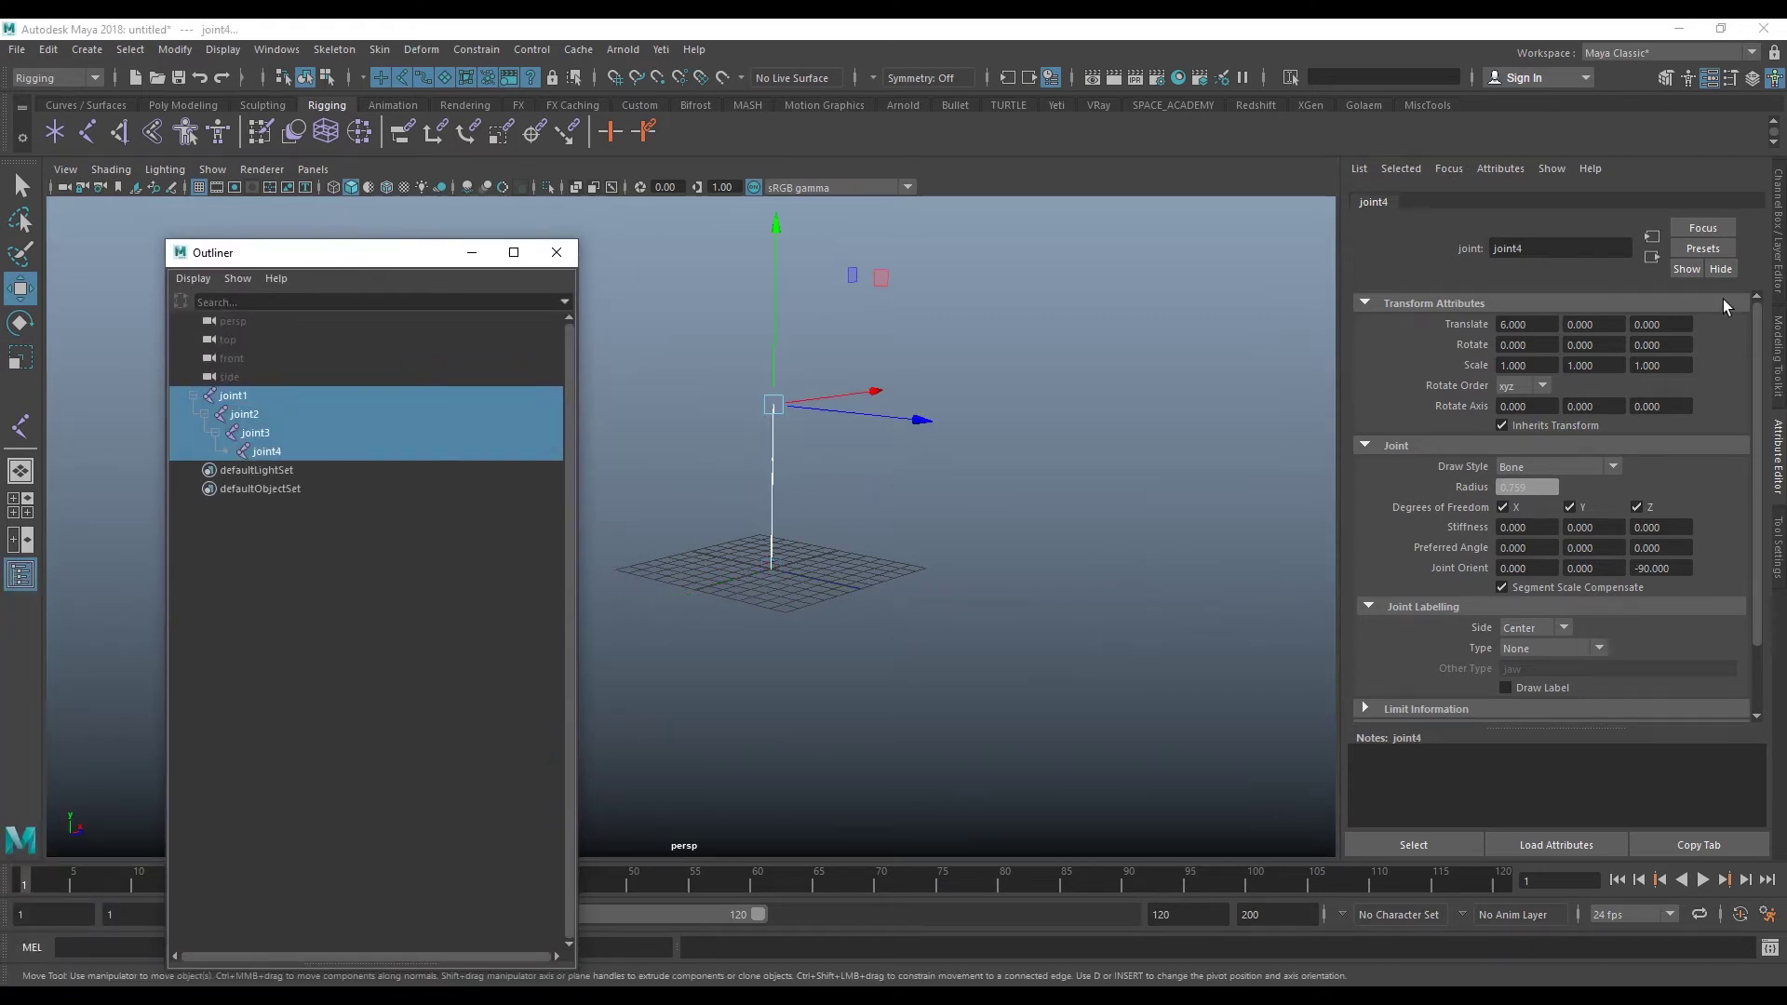
left_click(1778, 244)
left_click(1675, 370)
mouse_move(1174, 432)
middle_mouse_down()
mouse_move(1269, 433)
mouse_move(1200, 447)
middle_mouse_up()
left_click_drag(1200, 447, 1228, 502, "alt")
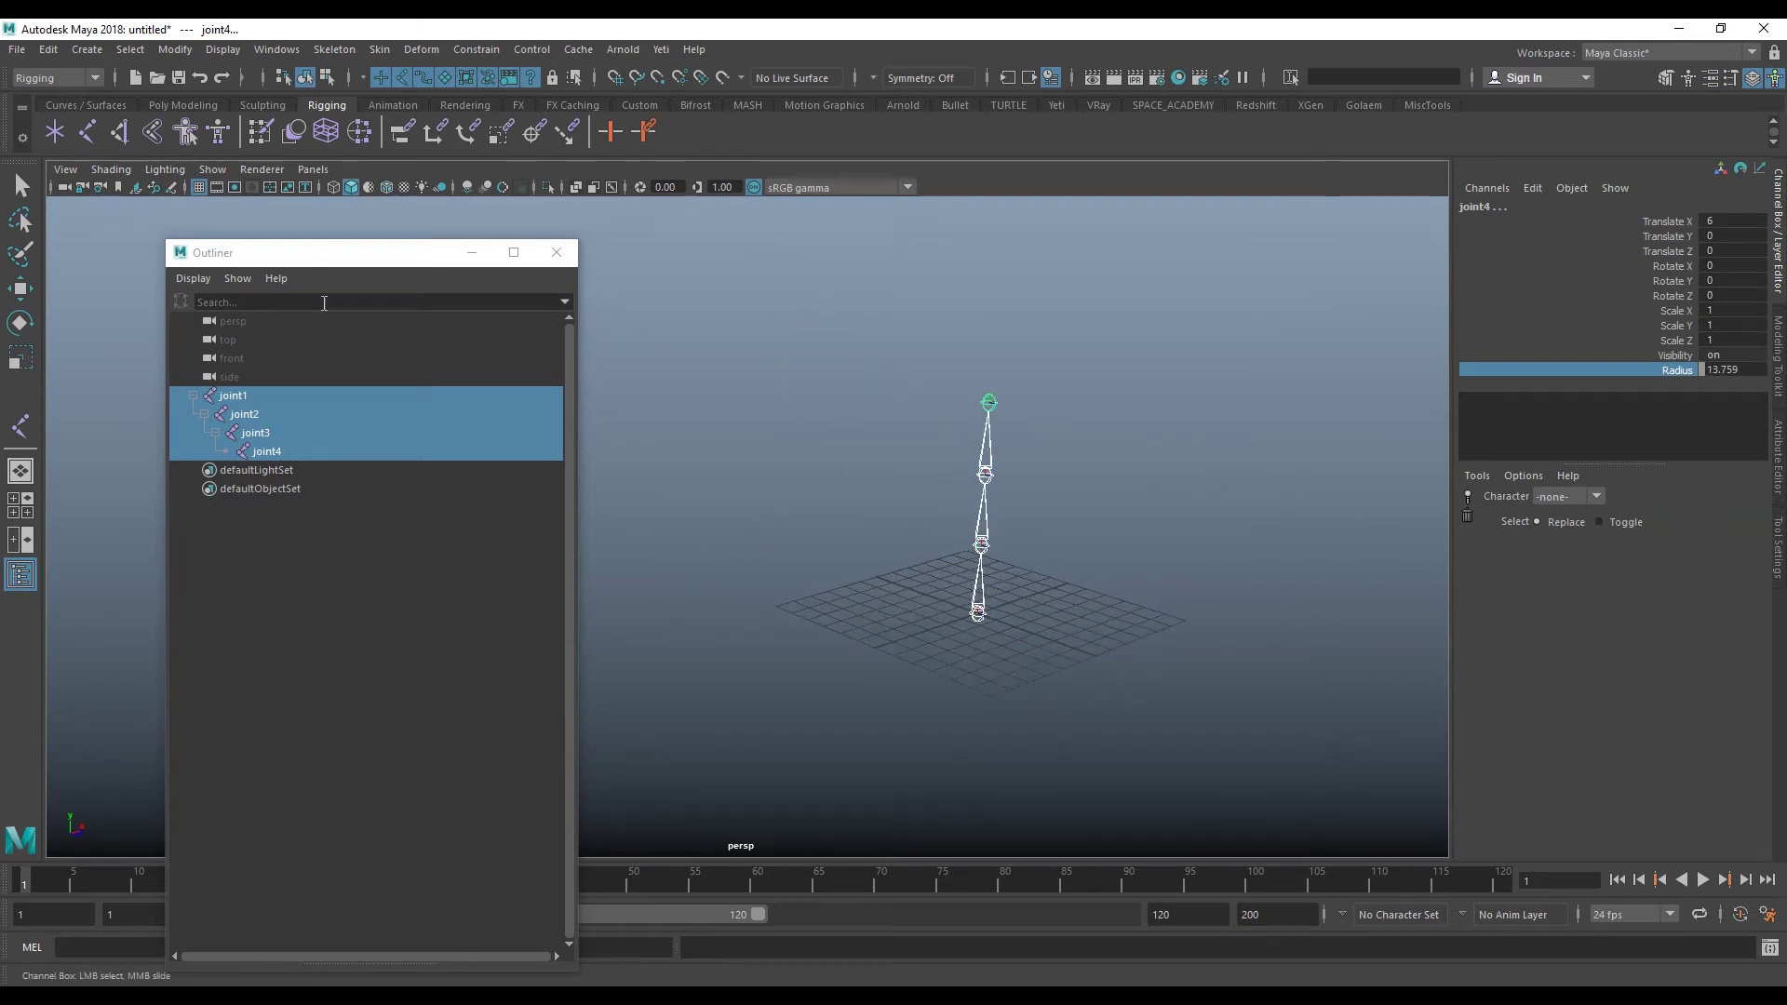
left_click(560, 257)
- Keep joint4 selected and switch to a zoomed-out side view of the joint chain
left_click(977, 395)
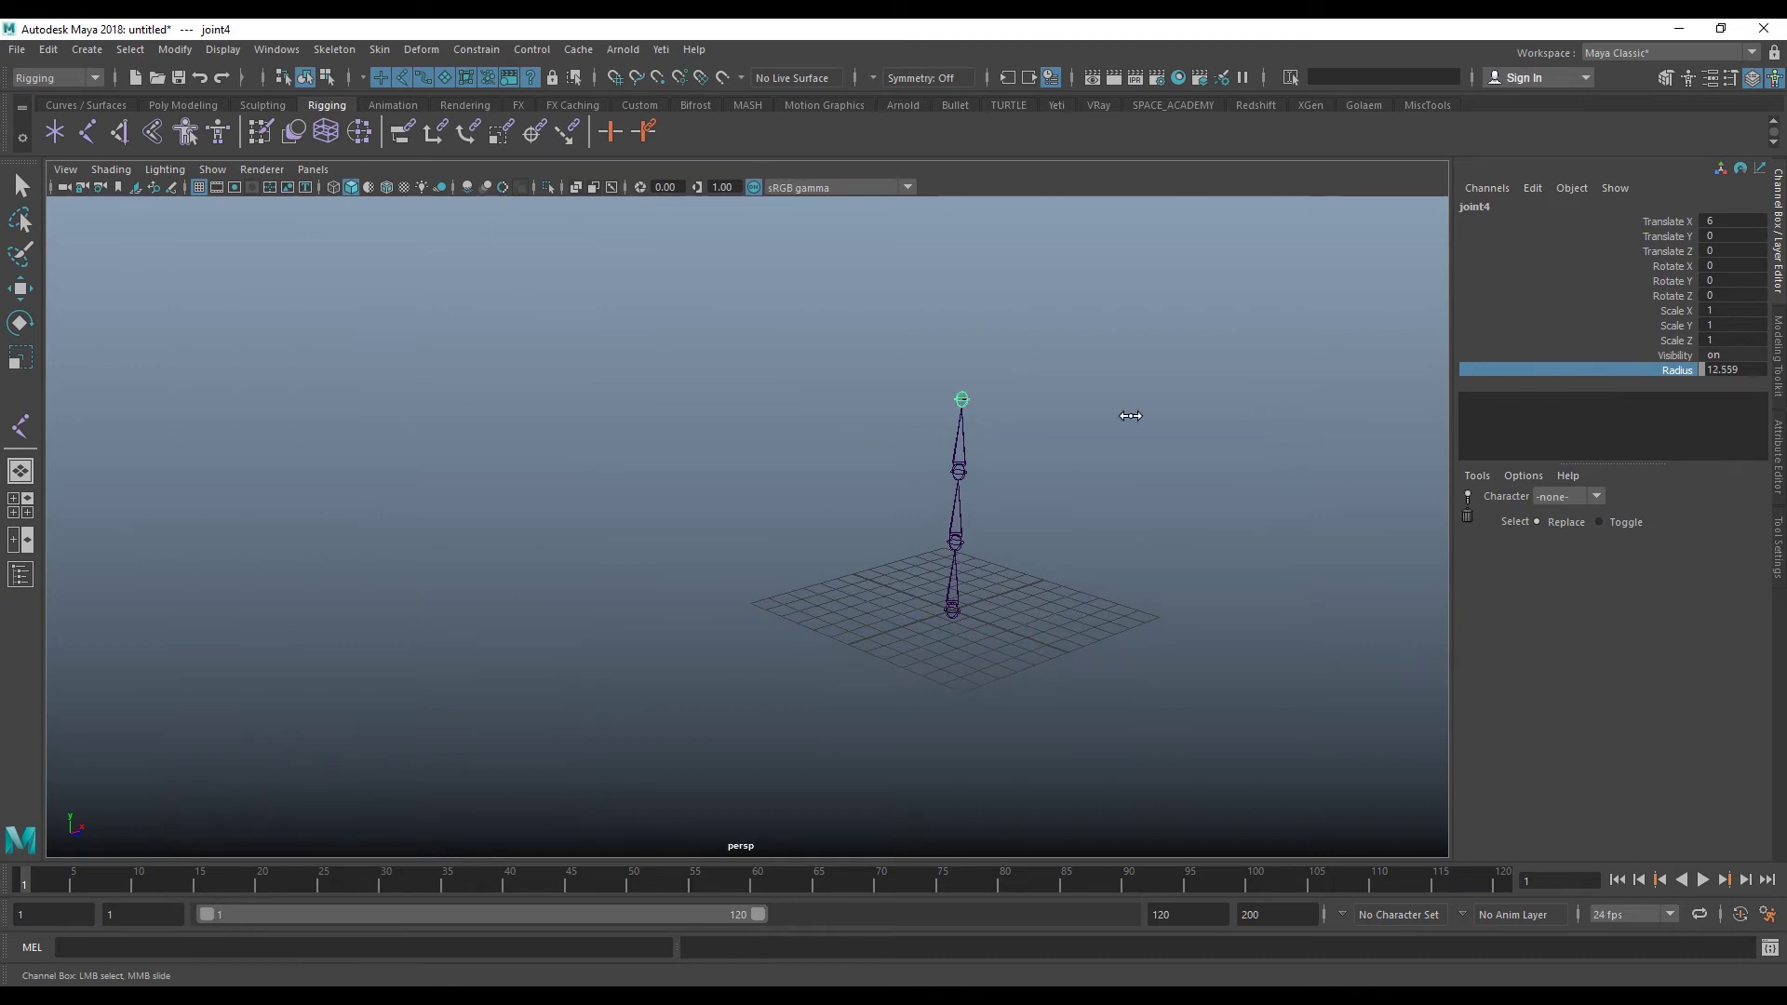
mouse_move(859, 491)
left_mouse_down("alt")
mouse_move(973, 536)
mouse_move(801, 476)
left_mouse_up("alt")
key("space")
scroll(801, 476, "down", 3)
middle_click_drag(773, 530, 710, 516, "alt")
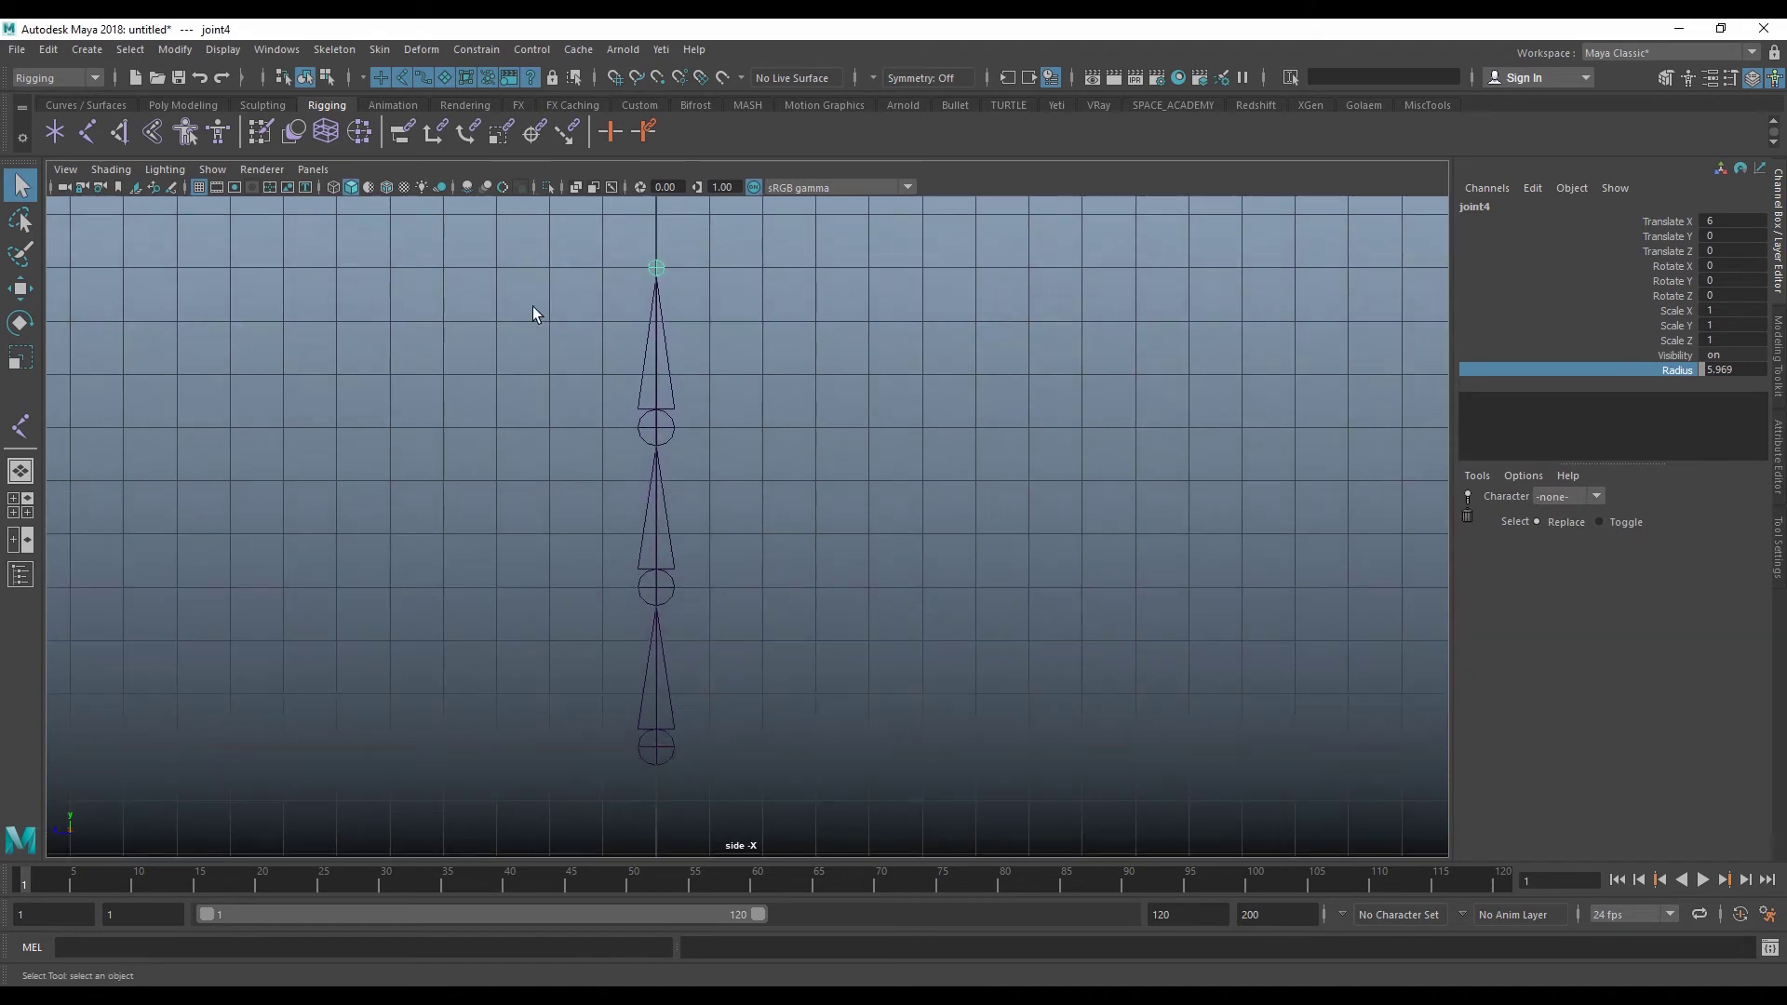
- Activate the CV Curve Tool with 3 Cubic degree
left_click(82, 54)
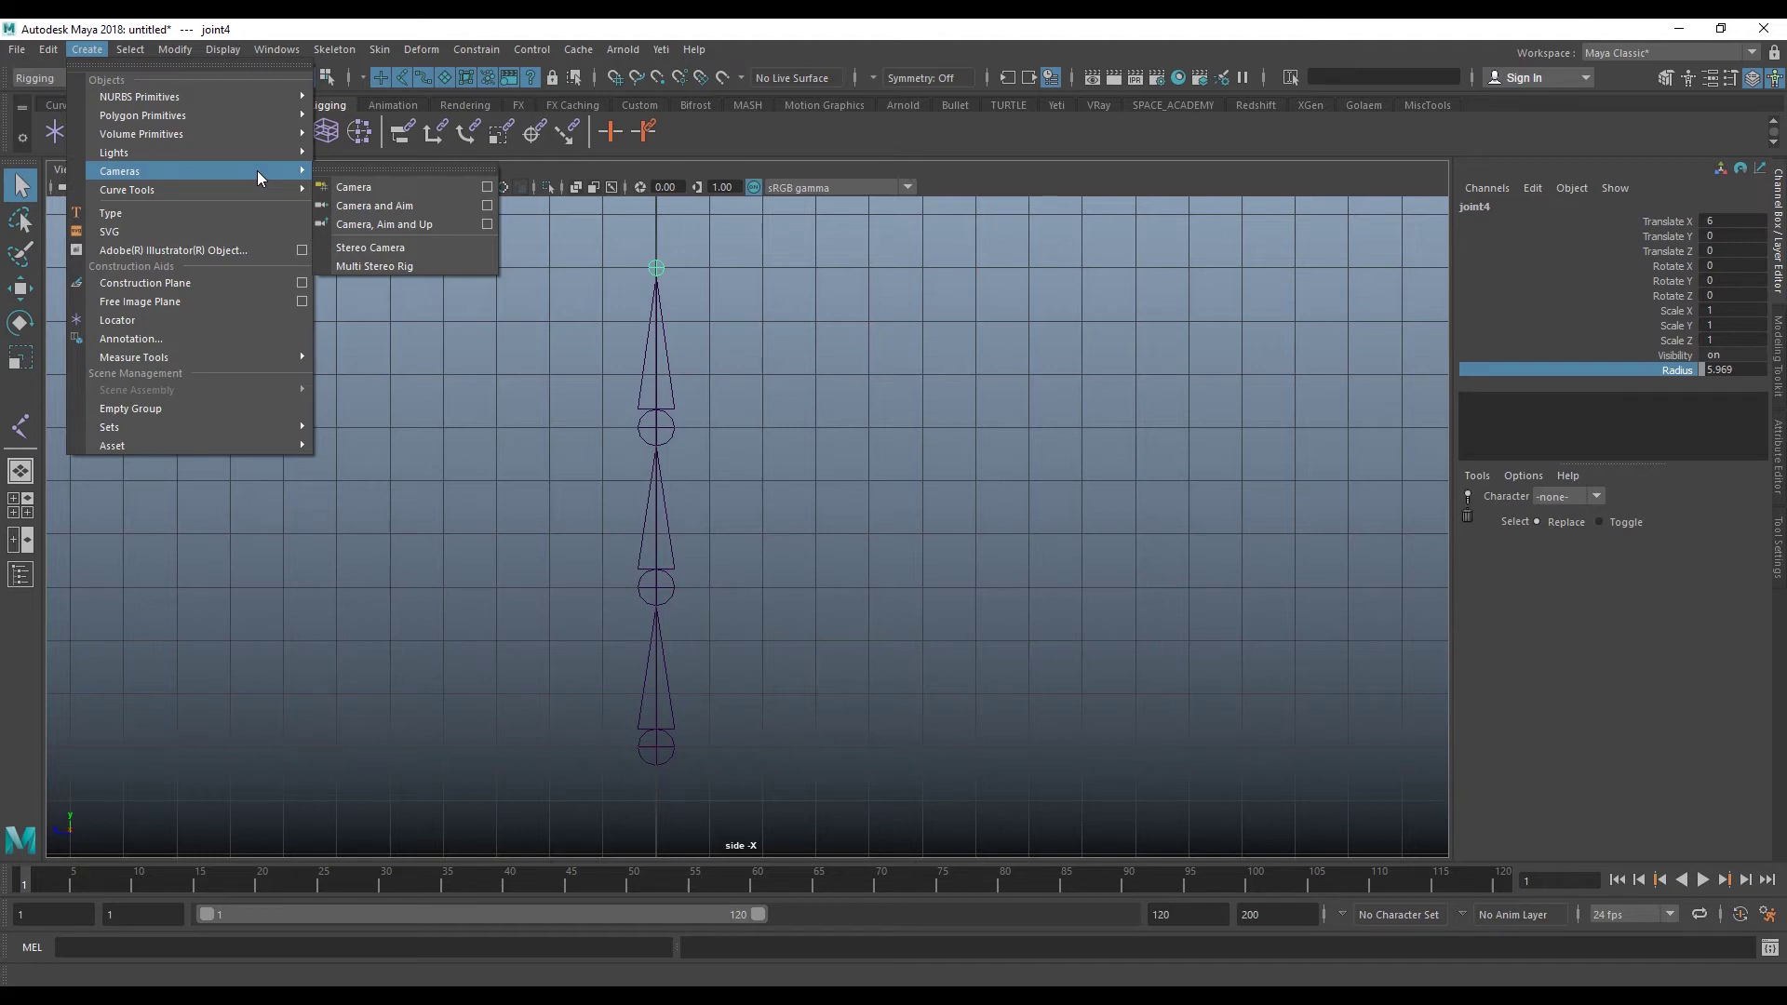
left_click(503, 209)
scroll(605, 419, "down", 2)
scroll(632, 487, "up", 1)
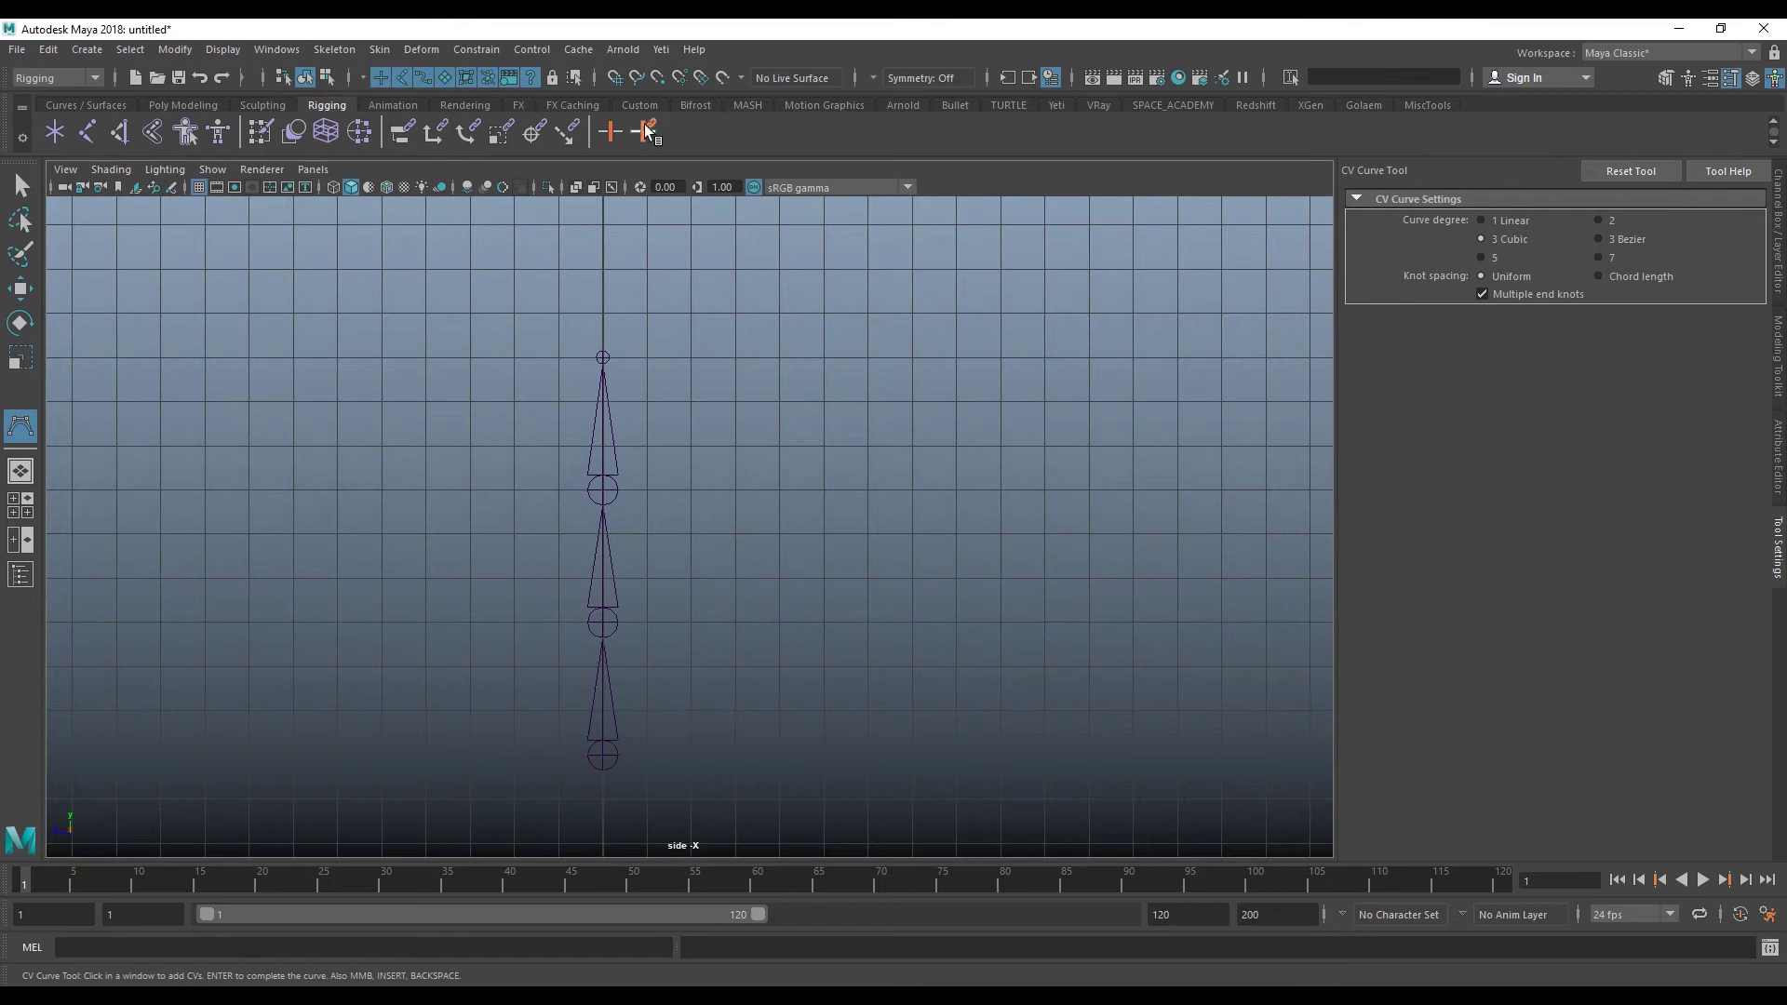
- Draw curve1 snapped onto the joints, then return to the perspective view
left_click(658, 77)
key("Return")
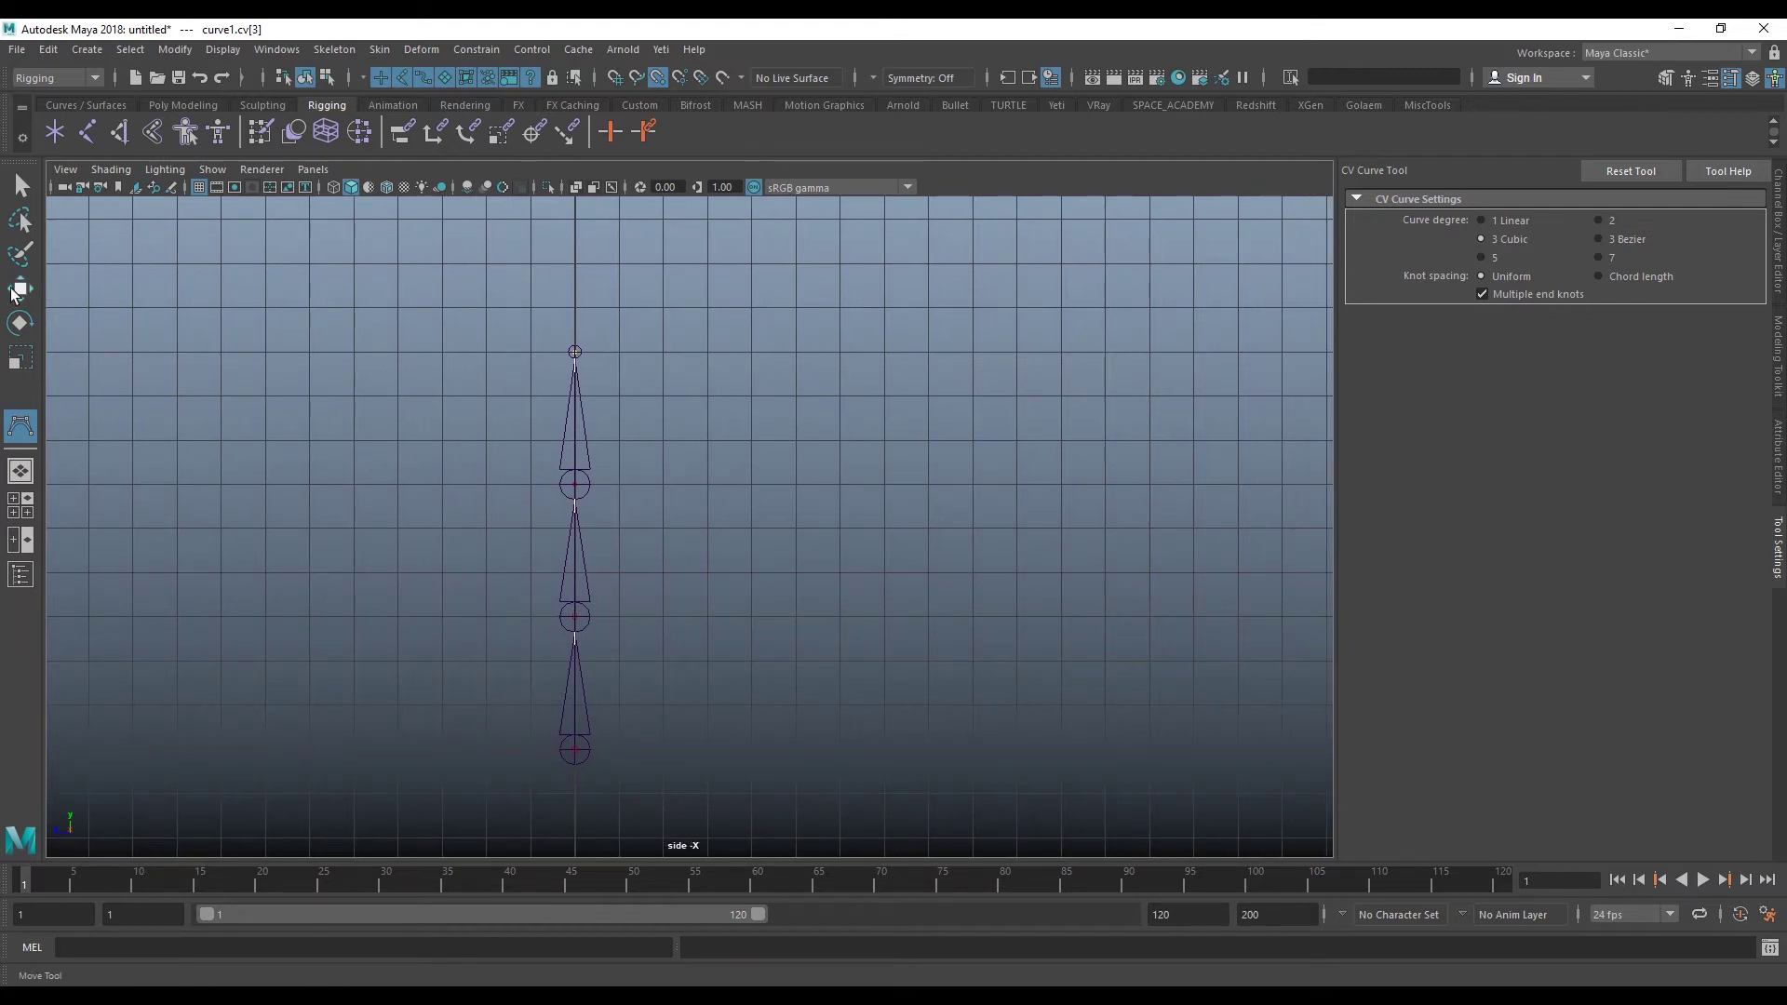
key("w")
key("space")
left_click_drag(712, 424, 714, 377)
left_click_drag(638, 452, 762, 508, "alt")
mouse_move(725, 428)
left_mouse_down("alt")
mouse_move(770, 439)
mouse_move(977, 379)
mouse_move(1085, 471)
mouse_move(484, 502)
left_mouse_up("alt")
- Test-move curve1's CVs, undo the moves, and return to object selection mode
key("F8")
left_click(725, 437)
key("ctrl+z")
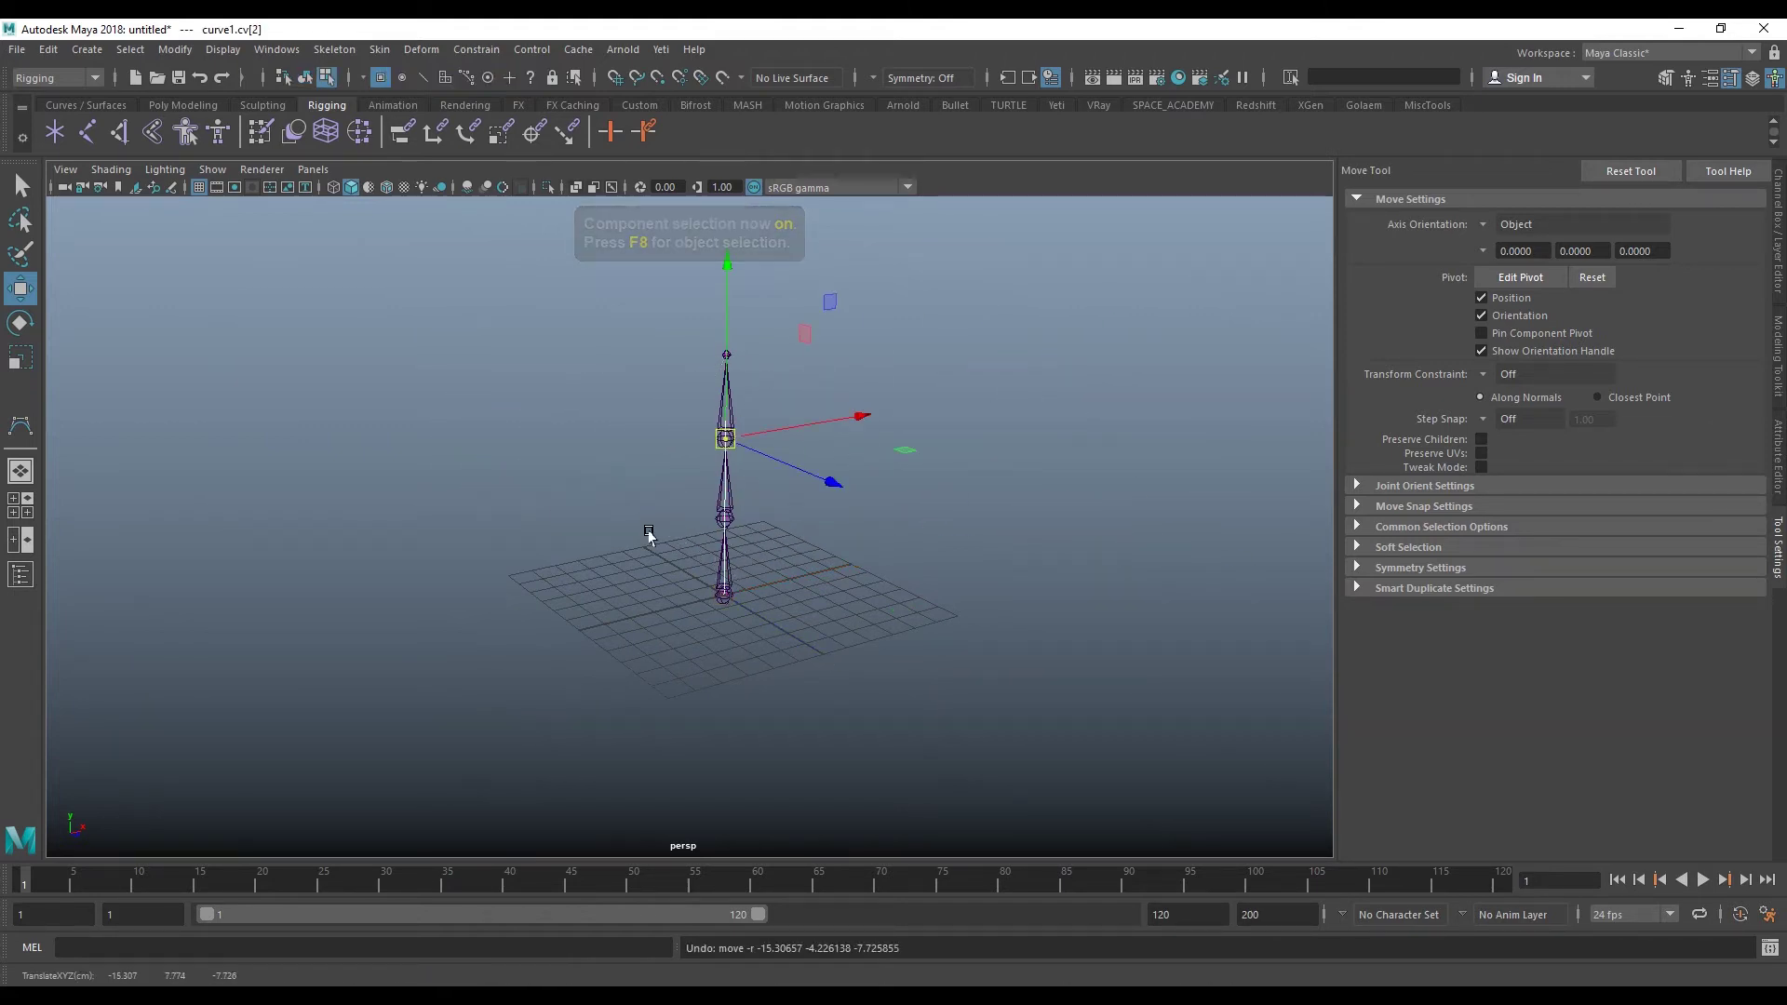
left_click(590, 534)
left_click_drag(590, 534, 1065, 482)
key("ctrl+z")
left_click_drag(830, 530, 851, 579, "alt")
key("F8")
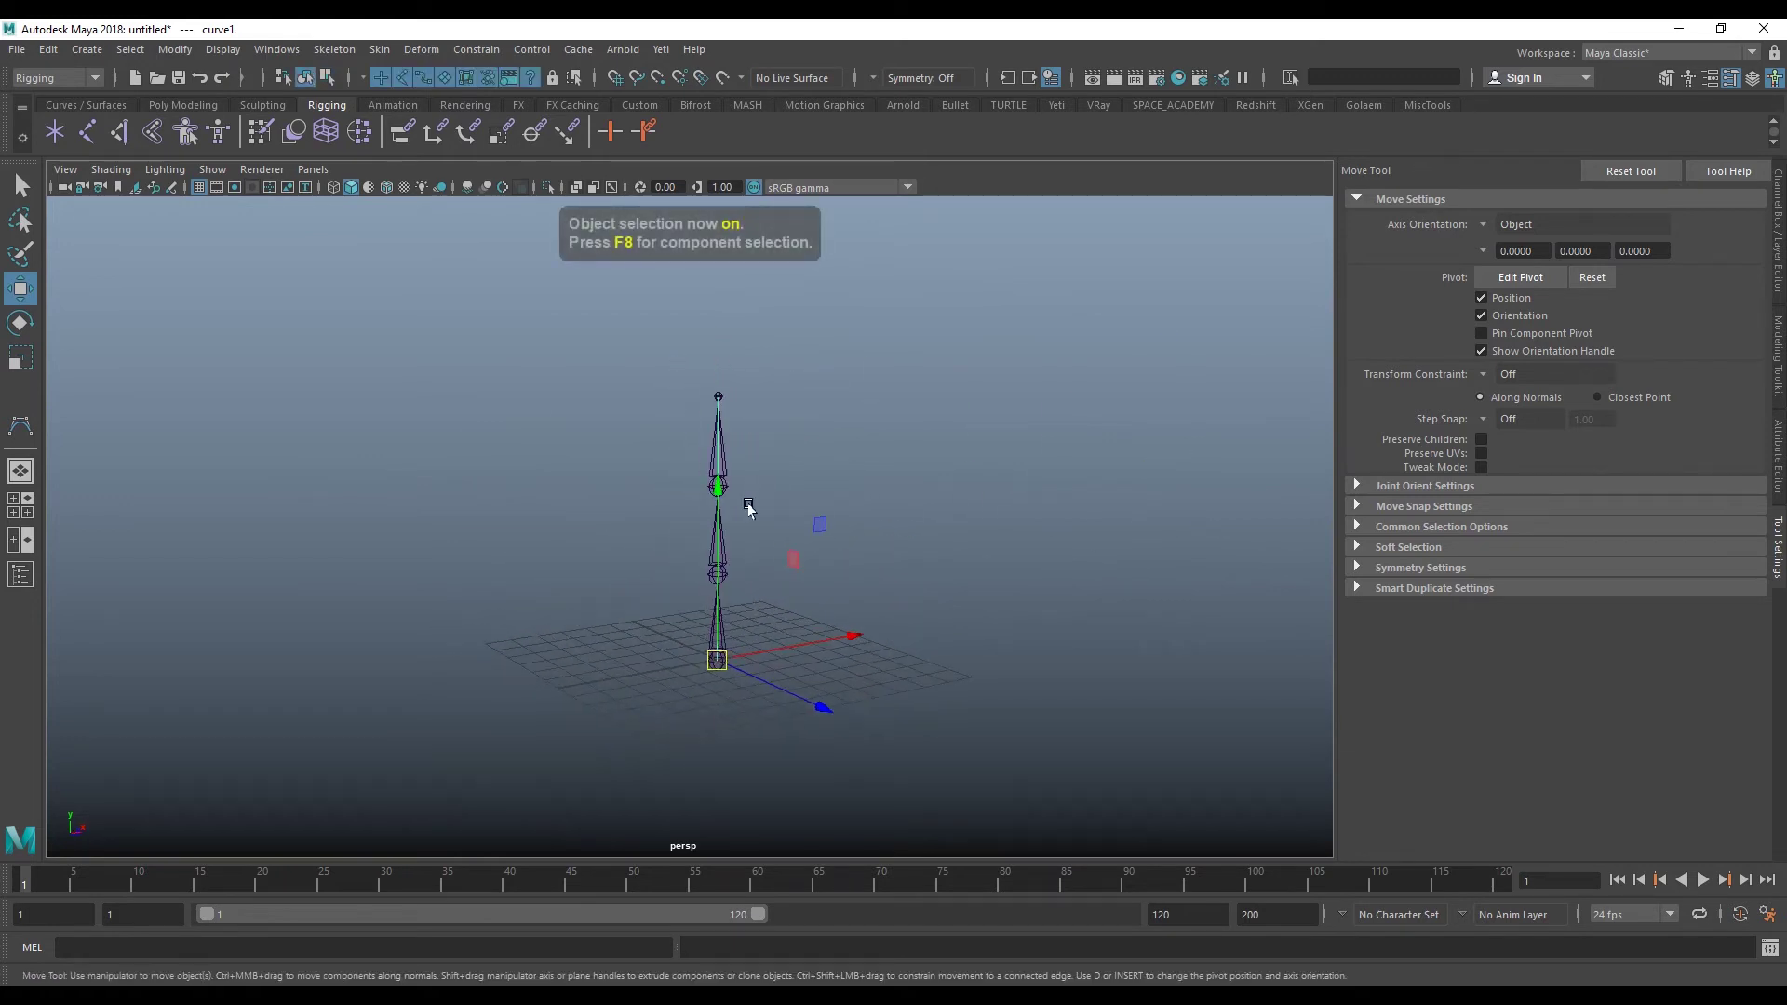
key("q")
left_click(750, 528)
mouse_move(750, 528)
left_mouse_down("alt")
mouse_move(806, 555)
mouse_move(779, 563)
mouse_move(841, 583)
mouse_move(825, 522)
left_mouse_up("alt")
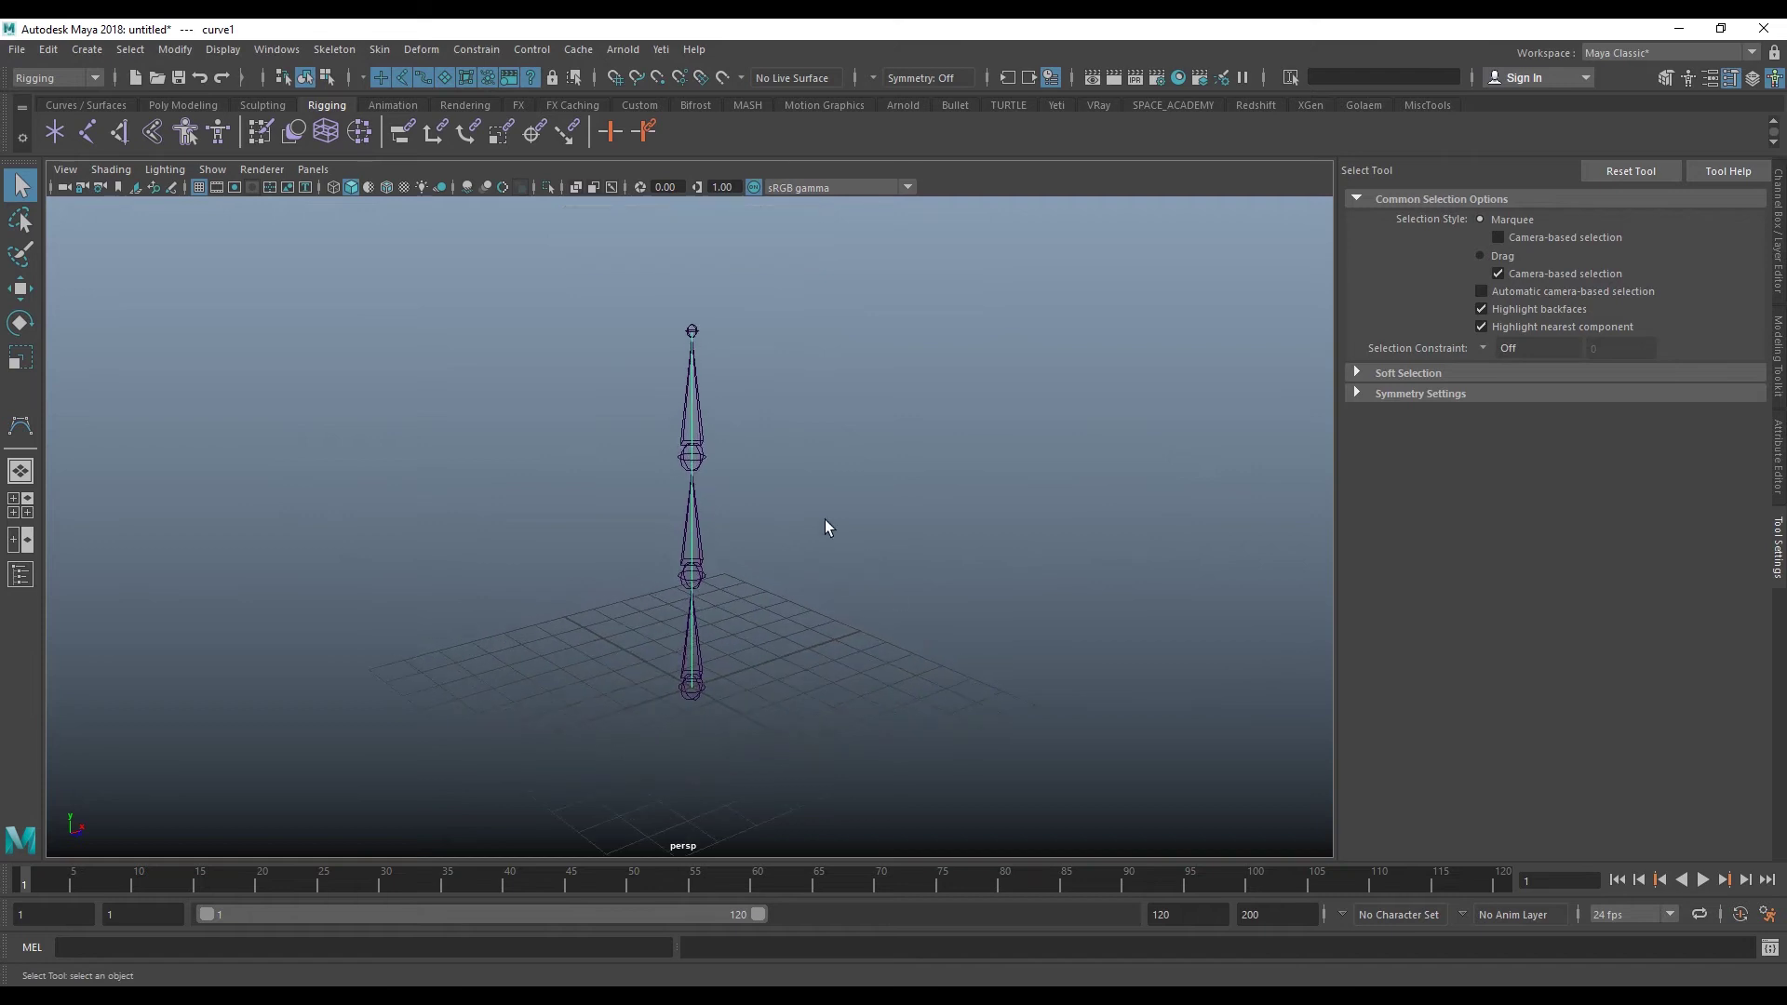
- Create a spline IK handle by picking joint1, joint4 and curve1 in the Outliner
left_click(337, 50)
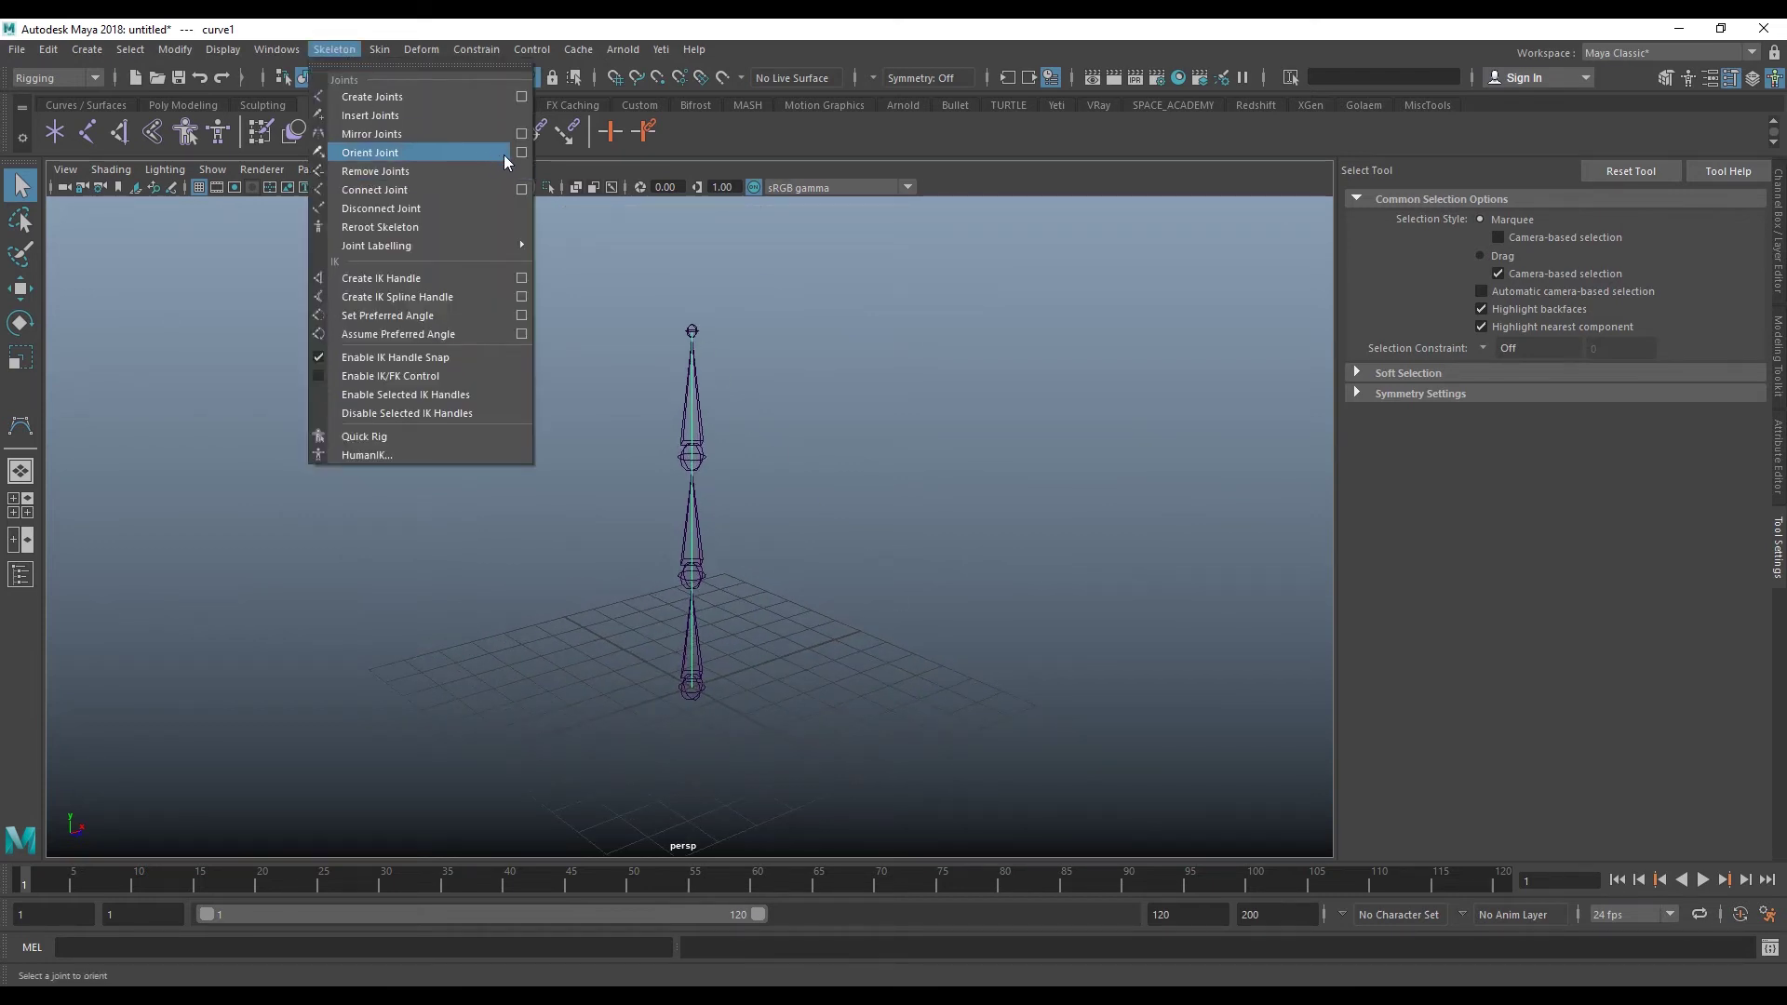
left_click(522, 299)
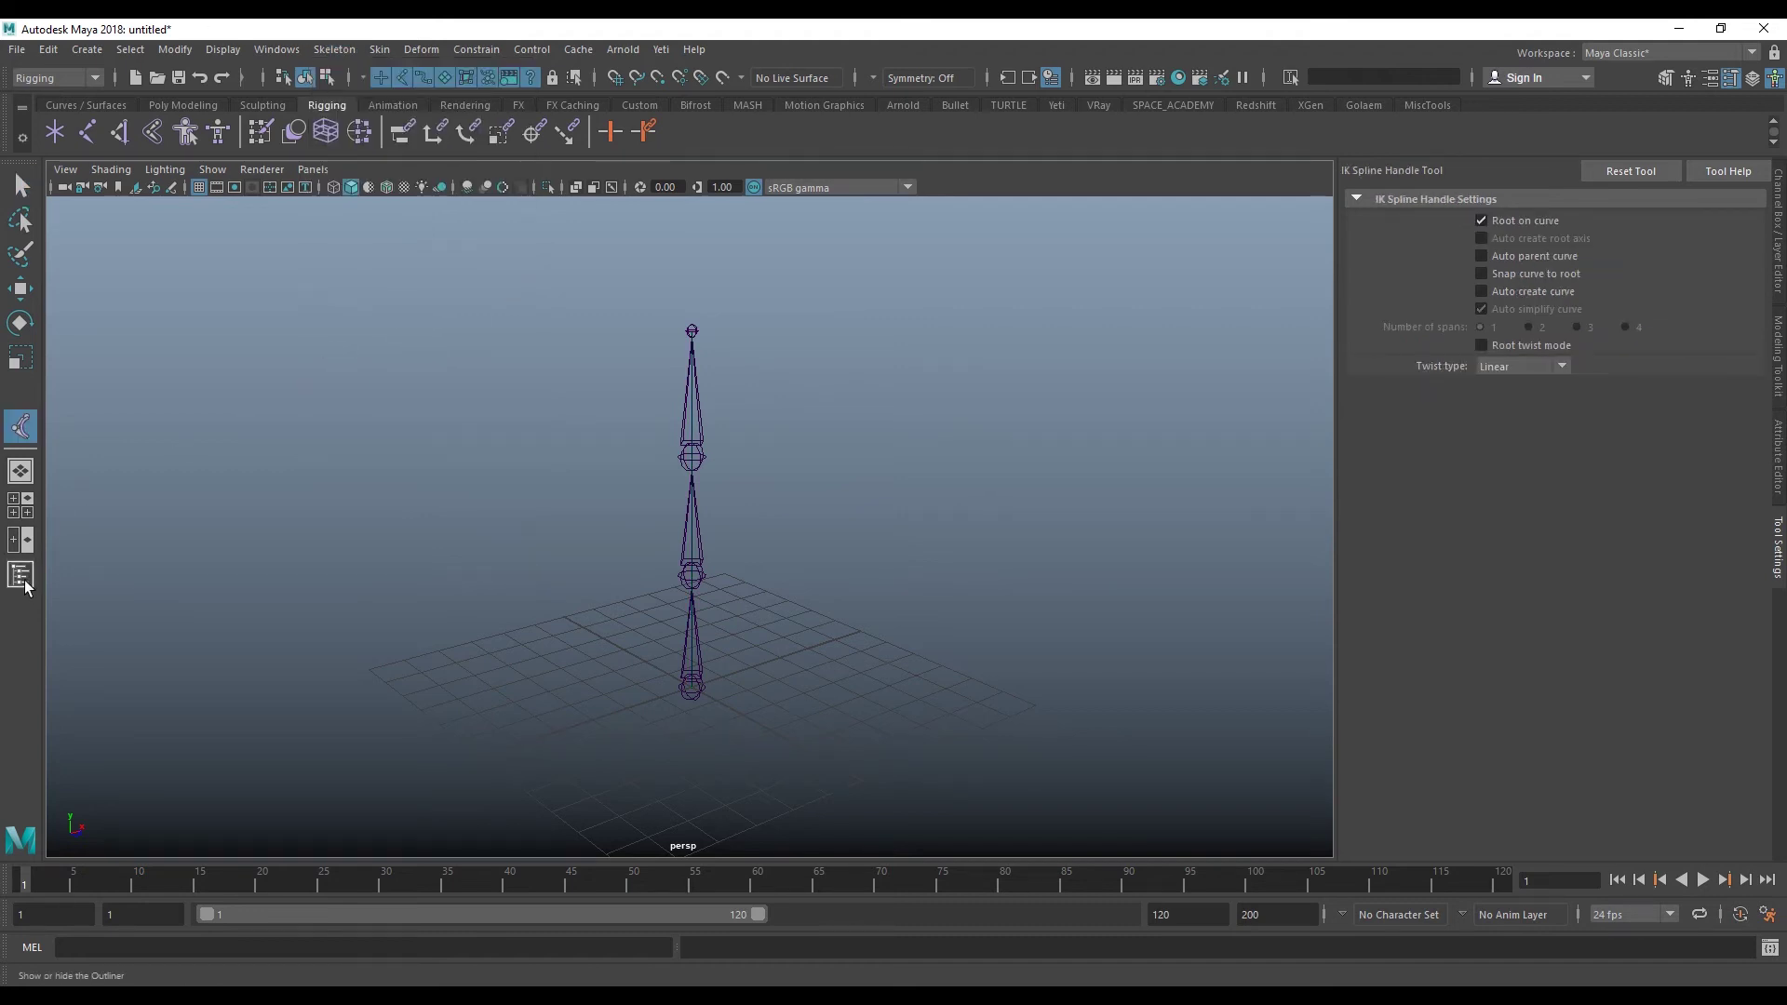
left_click(24, 576)
left_click_drag(279, 248, 202, 247)
mouse_move(819, 380)
left_mouse_down("alt")
mouse_move(836, 438)
mouse_move(790, 438)
left_mouse_up("alt")
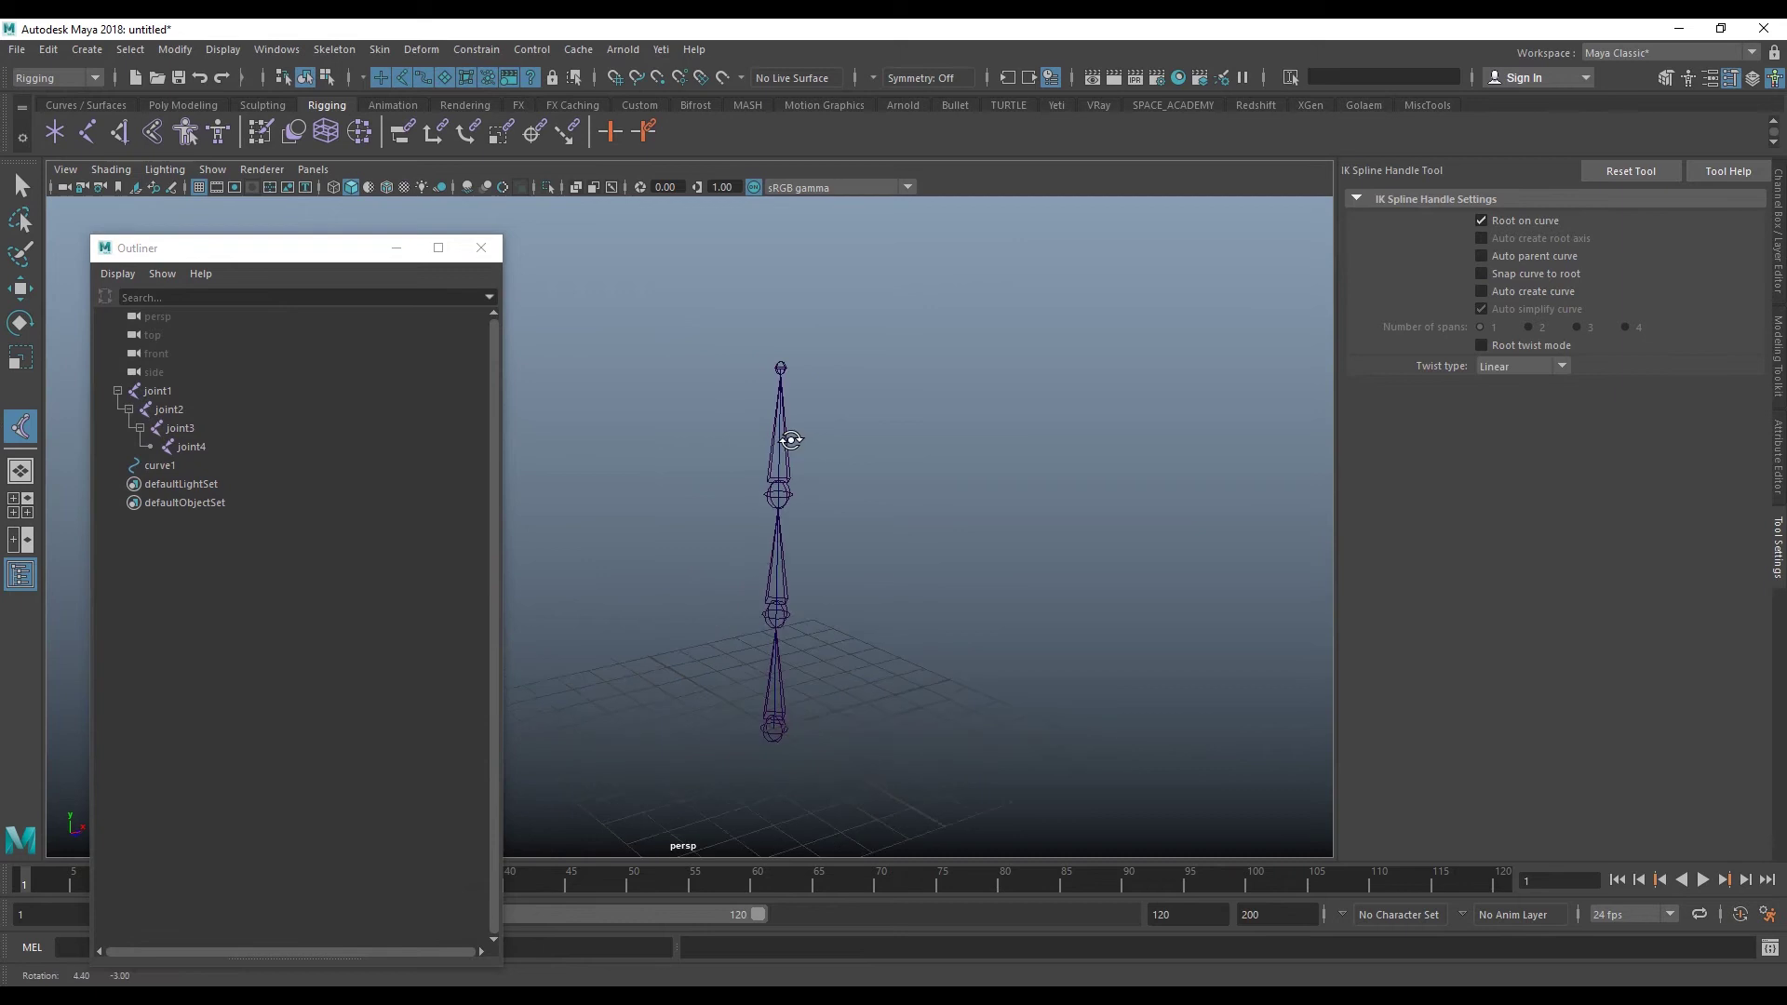
left_click(170, 392)
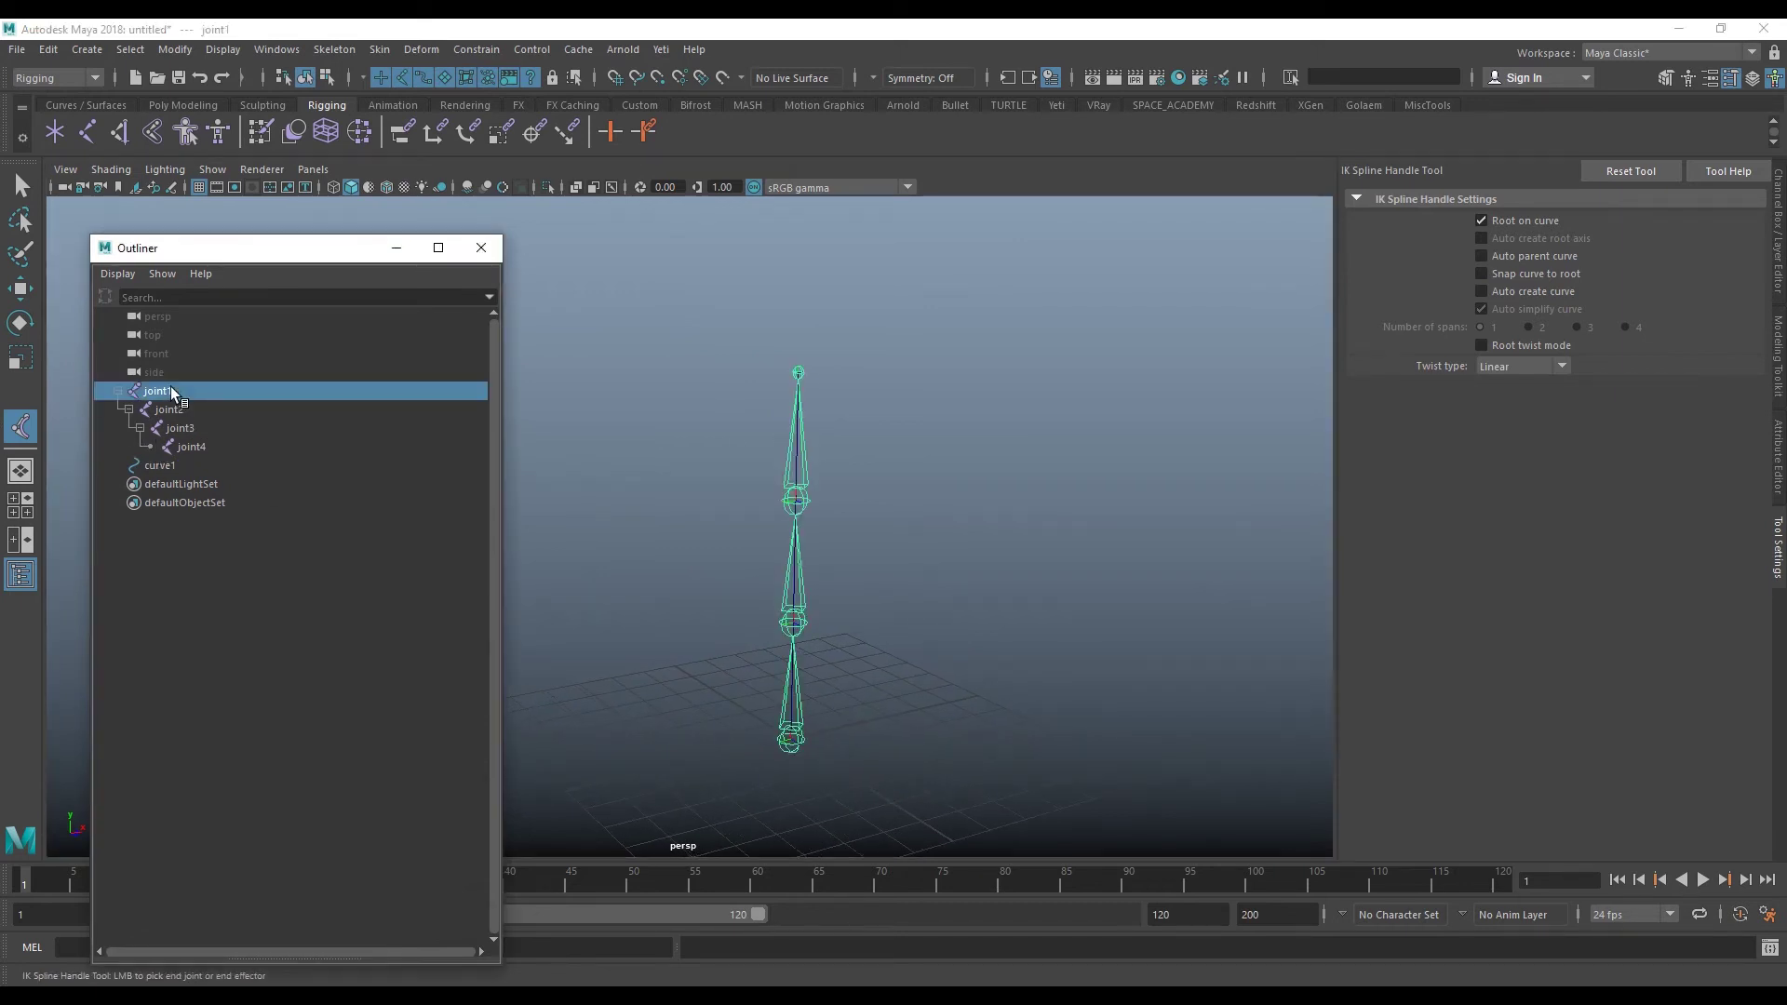
left_click(201, 441)
left_click(178, 463)
left_click_drag(837, 527, 841, 571, "alt")
- Move curve1's second CV to bend the chain and turn the viewport background black
key("F8")
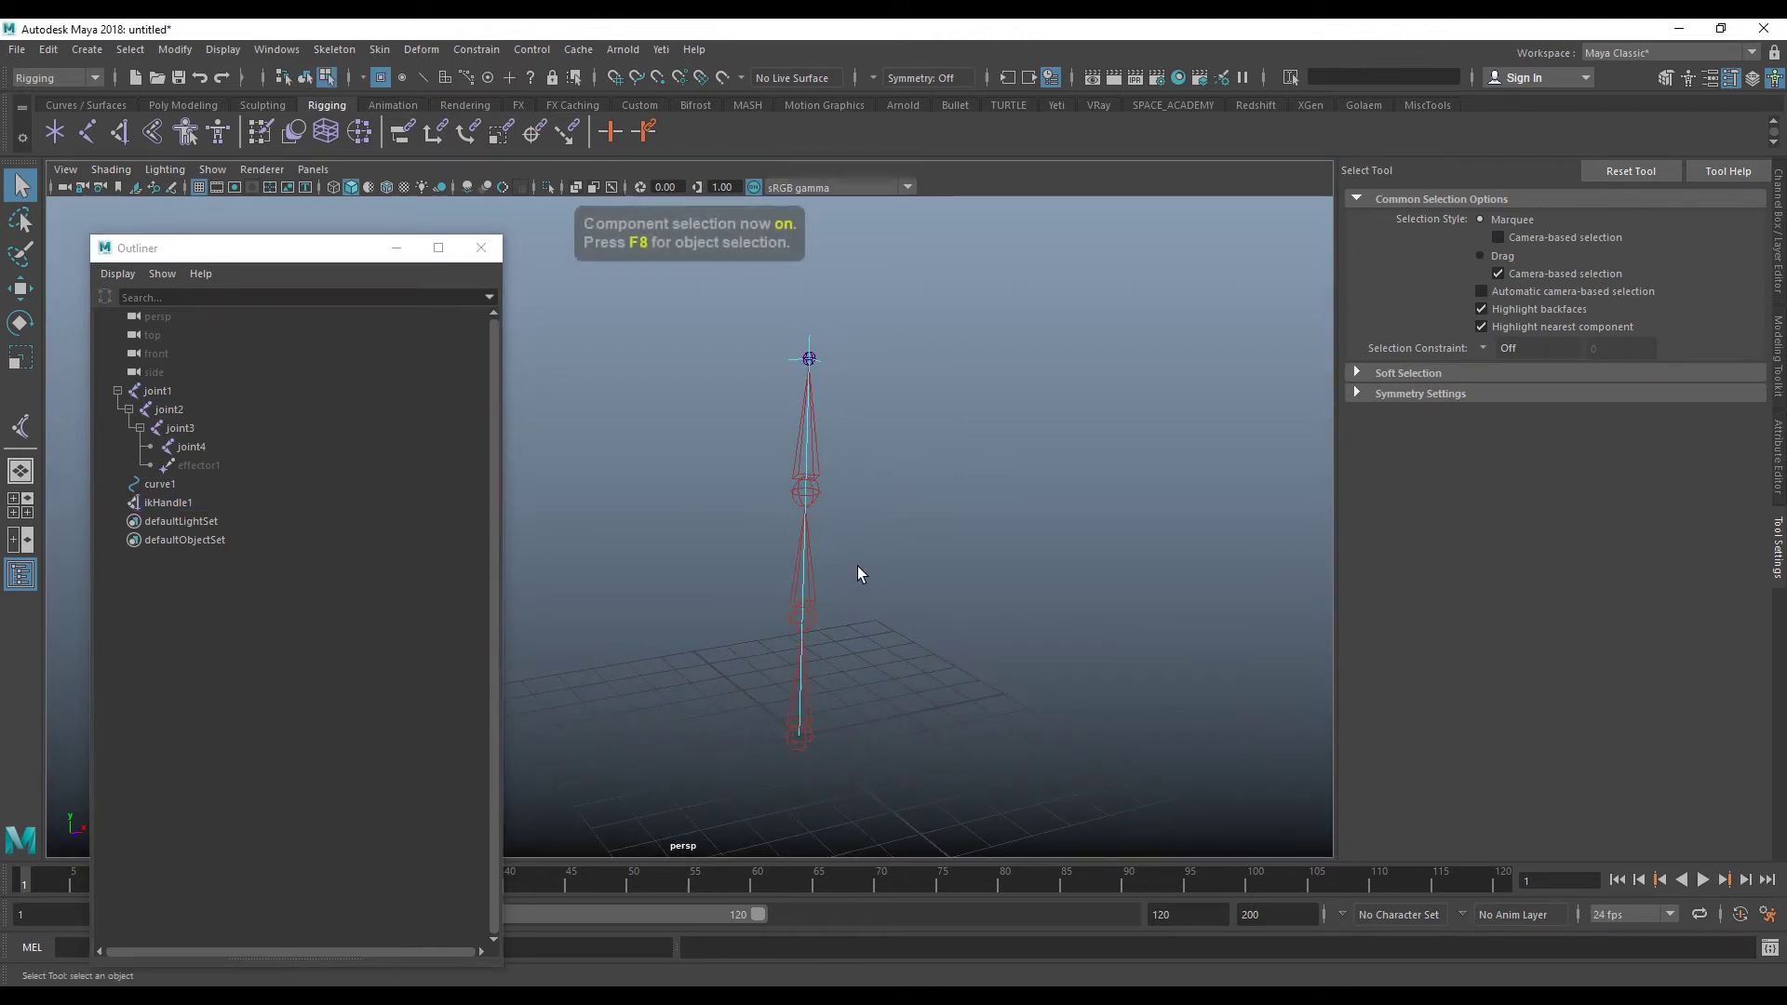
left_click(242, 492)
mouse_move(819, 521)
left_mouse_down("alt")
mouse_move(870, 506)
mouse_move(805, 510)
mouse_move(1216, 488)
mouse_move(729, 555)
mouse_move(674, 611)
mouse_move(511, 617)
mouse_move(1164, 693)
left_mouse_up("alt")
left_click(766, 577)
key("w")
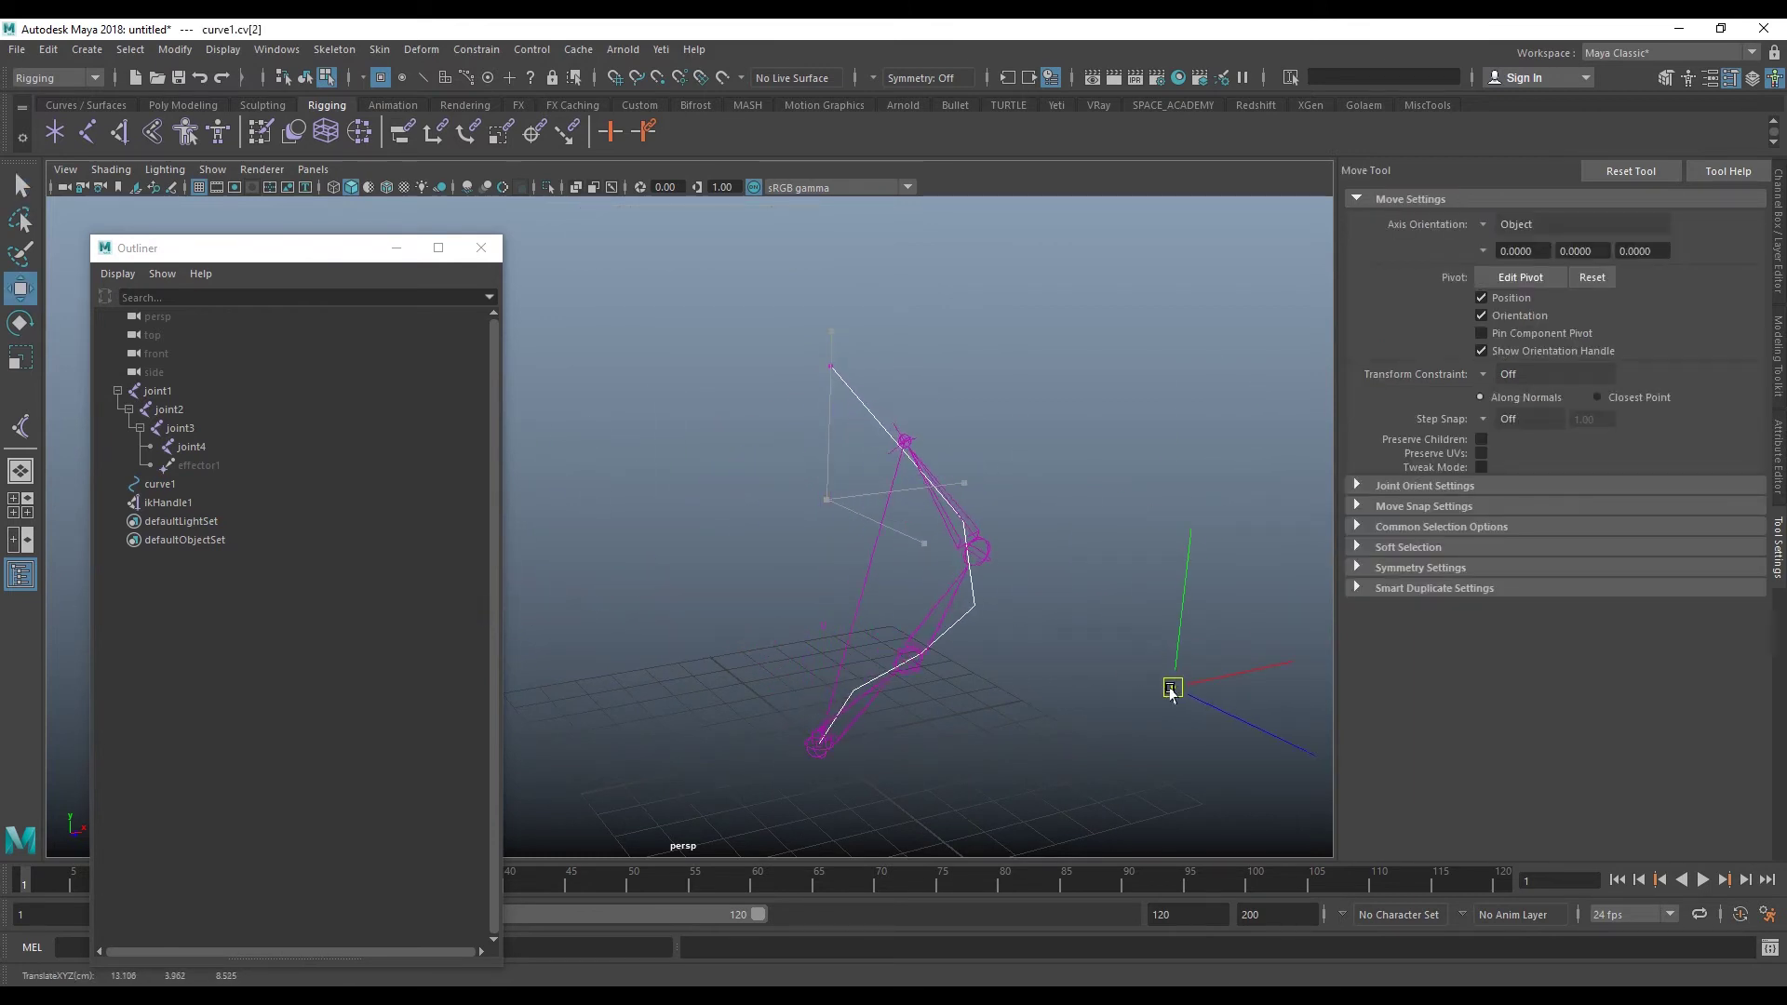
left_click(823, 624)
mouse_move(888, 642)
left_mouse_down()
mouse_move(1078, 775)
mouse_move(617, 528)
mouse_move(403, 478)
mouse_move(686, 519)
mouse_move(594, 519)
mouse_move(636, 530)
left_mouse_up()
key("alt+b")
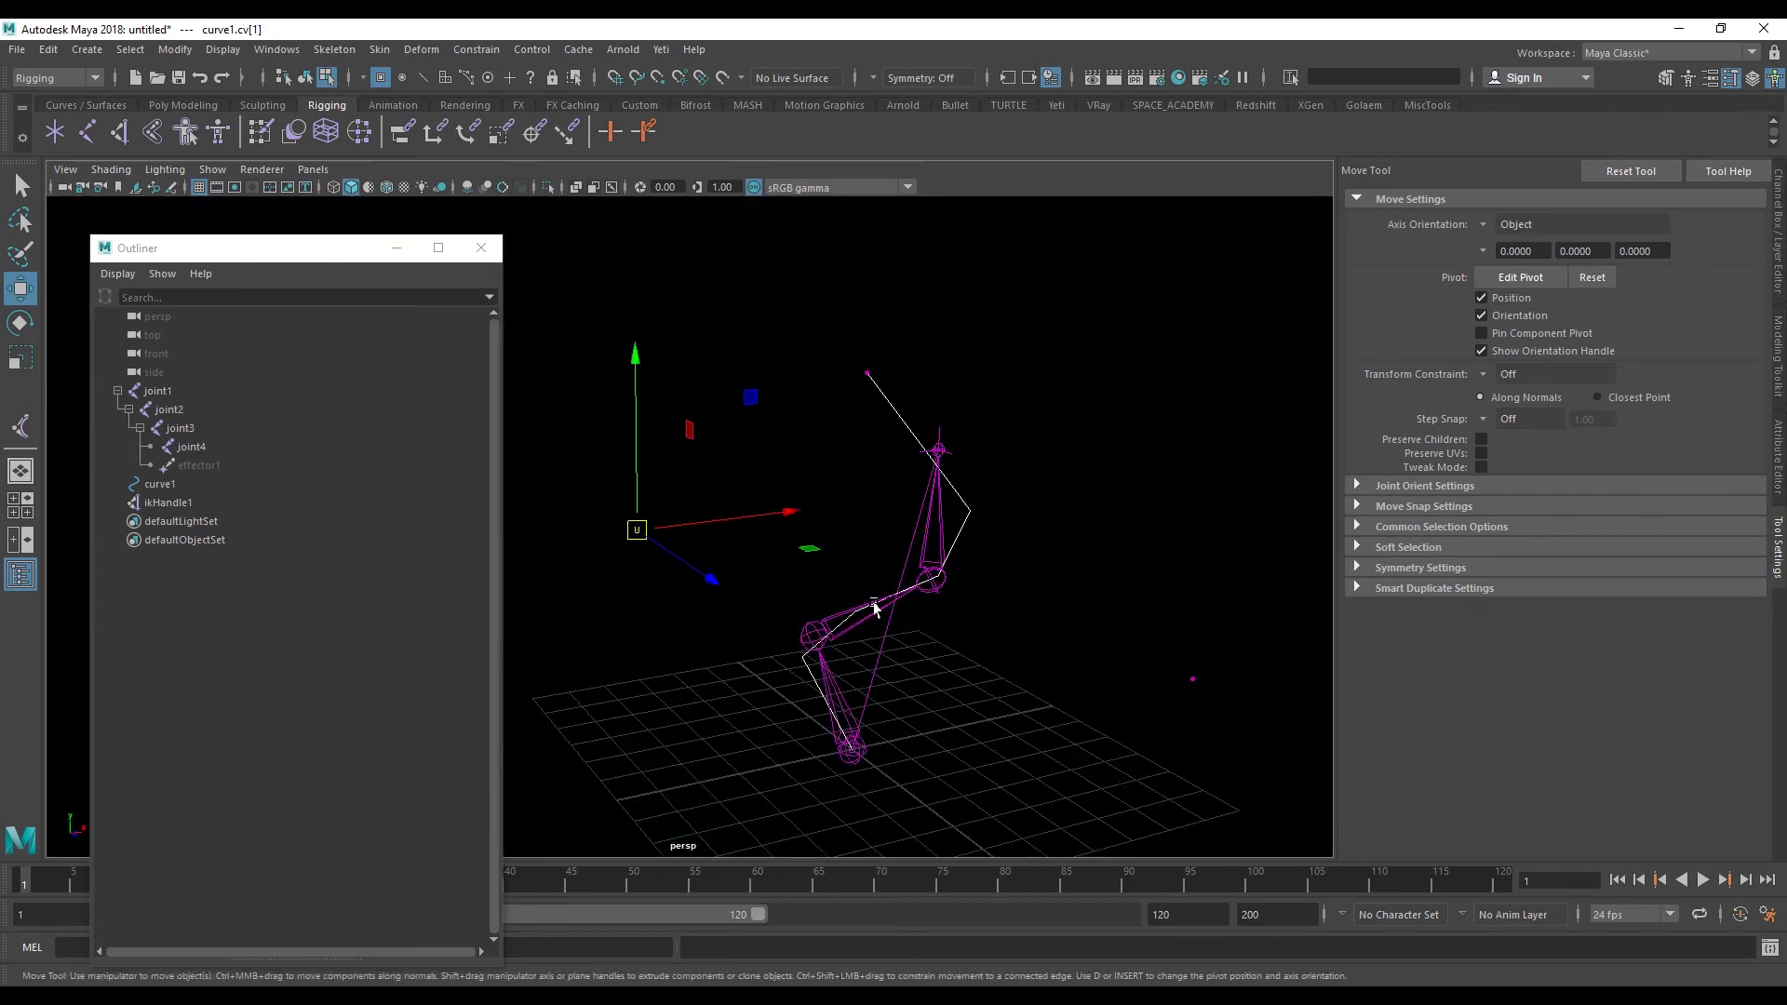
middle_click_drag(870, 603, 900, 623, "alt")
left_click_drag(656, 556, 938, 612)
- Undo the CV moves, test another bend, and return to object mode with the chain straight
key("ctrl+z")
key("ctrl+z")
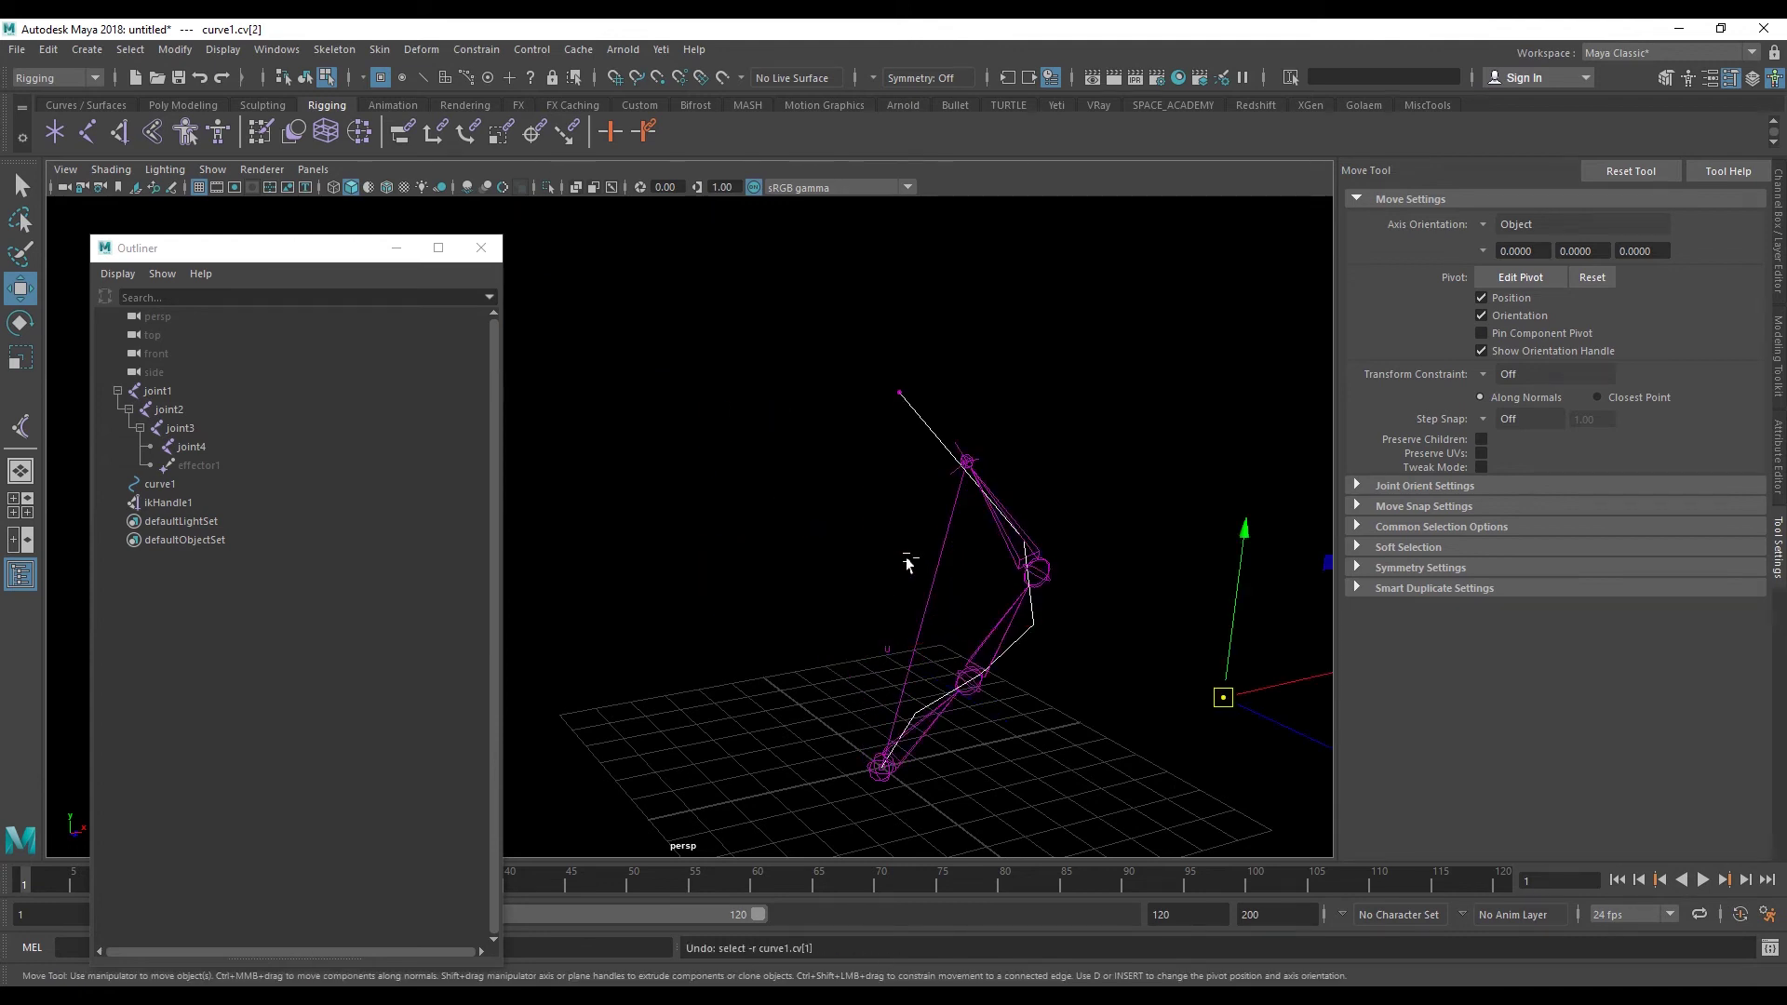
key("ctrl+z")
left_click_drag(875, 529, 579, 558)
key("ctrl+z")
left_click_drag(739, 565, 886, 618, "alt")
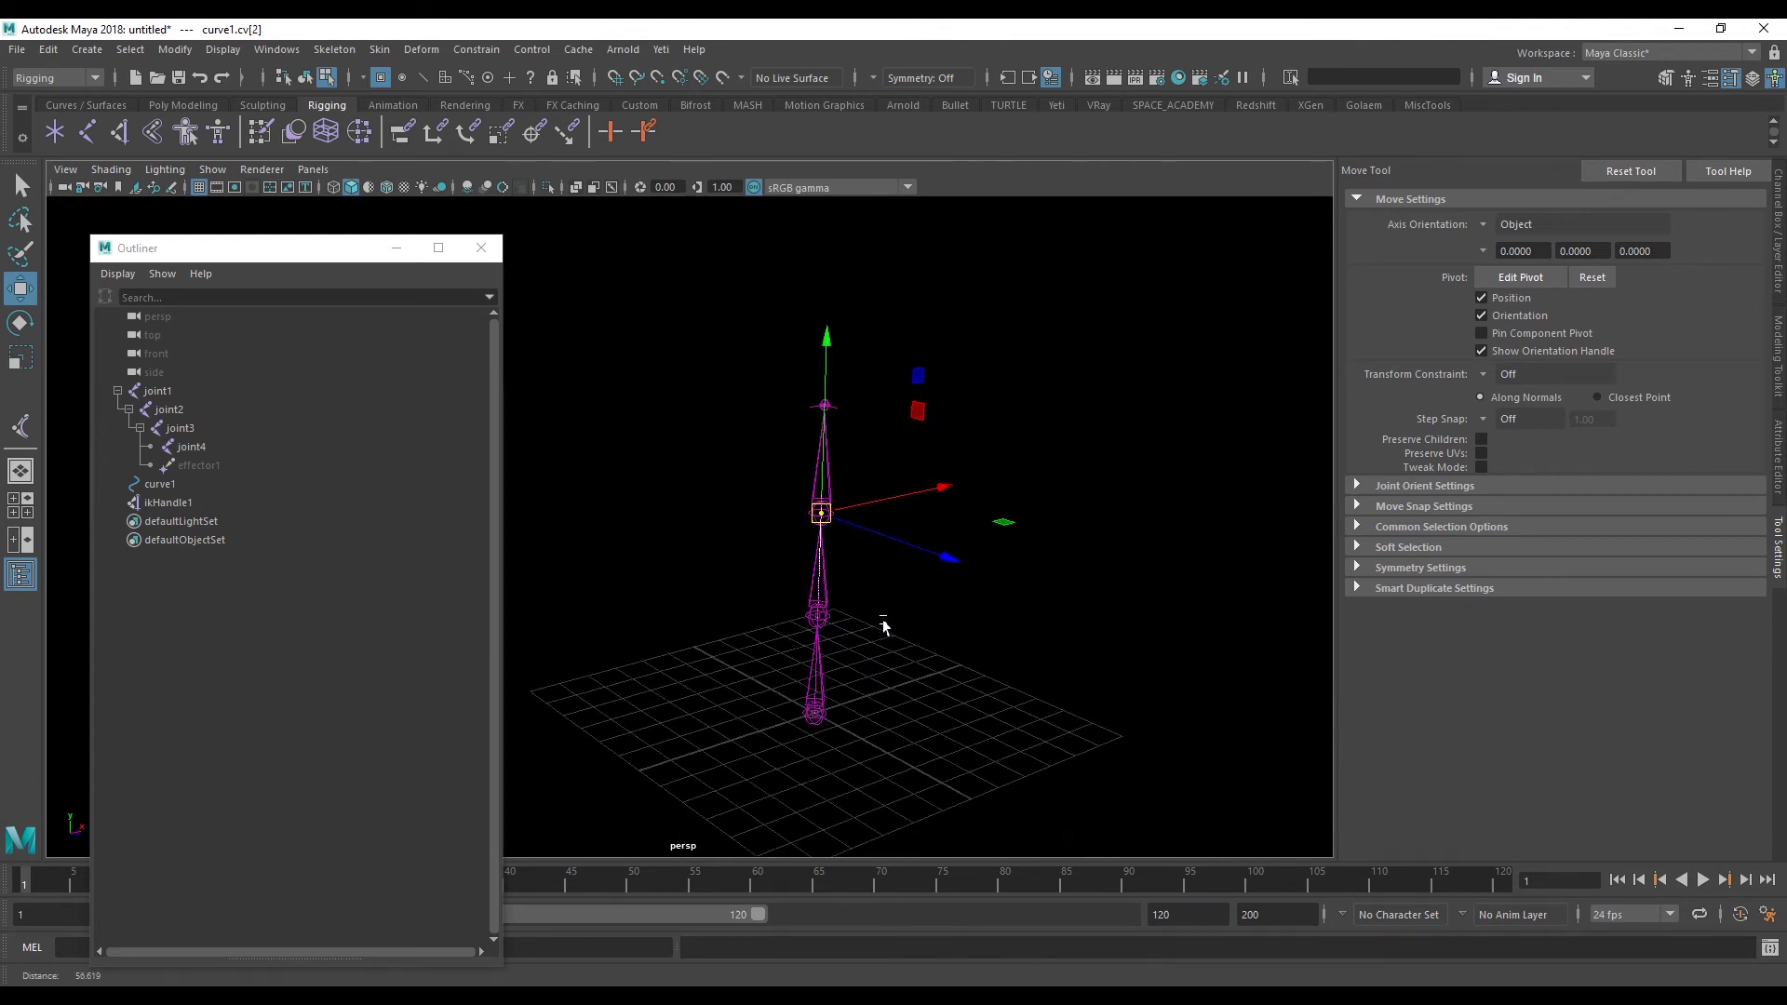
mouse_move(836, 530)
left_mouse_down()
mouse_move(1065, 616)
mouse_move(787, 567)
mouse_move(368, 563)
mouse_move(521, 691)
mouse_move(403, 757)
mouse_move(955, 758)
mouse_move(1193, 806)
left_mouse_up()
mouse_move(1080, 693)
left_mouse_down("alt")
mouse_move(1048, 667)
mouse_move(1005, 678)
mouse_move(930, 560)
mouse_move(971, 605)
left_mouse_up("alt")
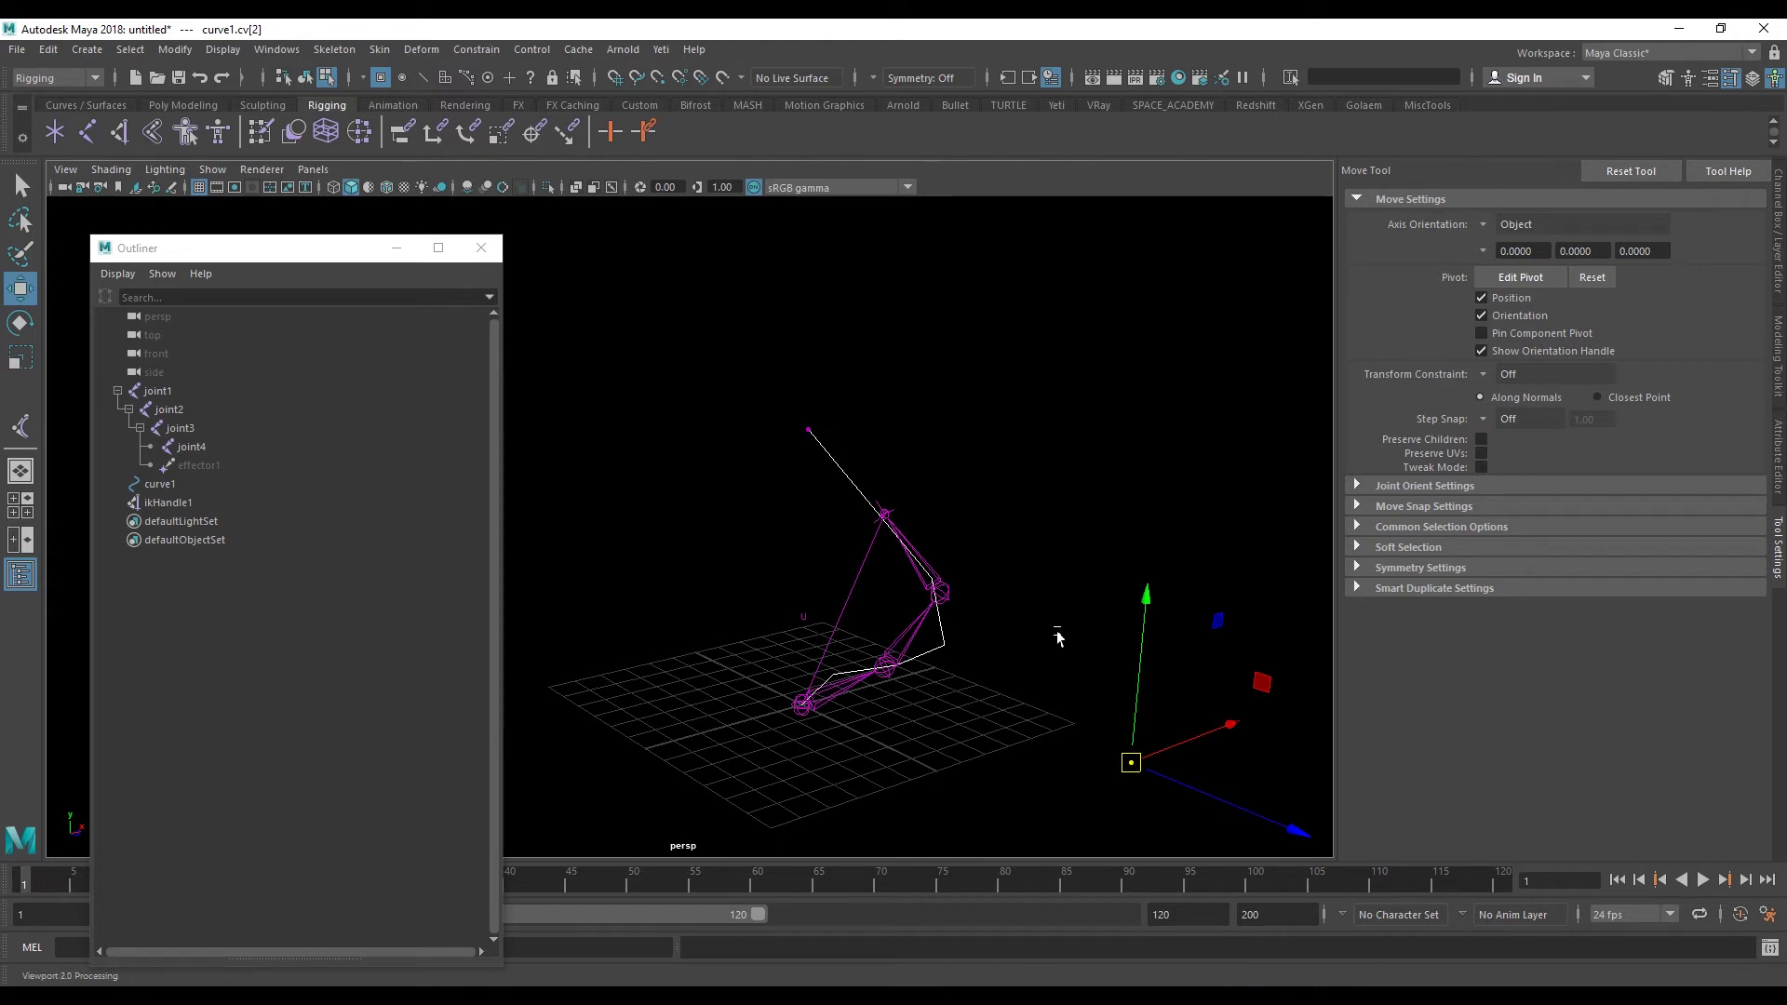
left_click(479, 946)
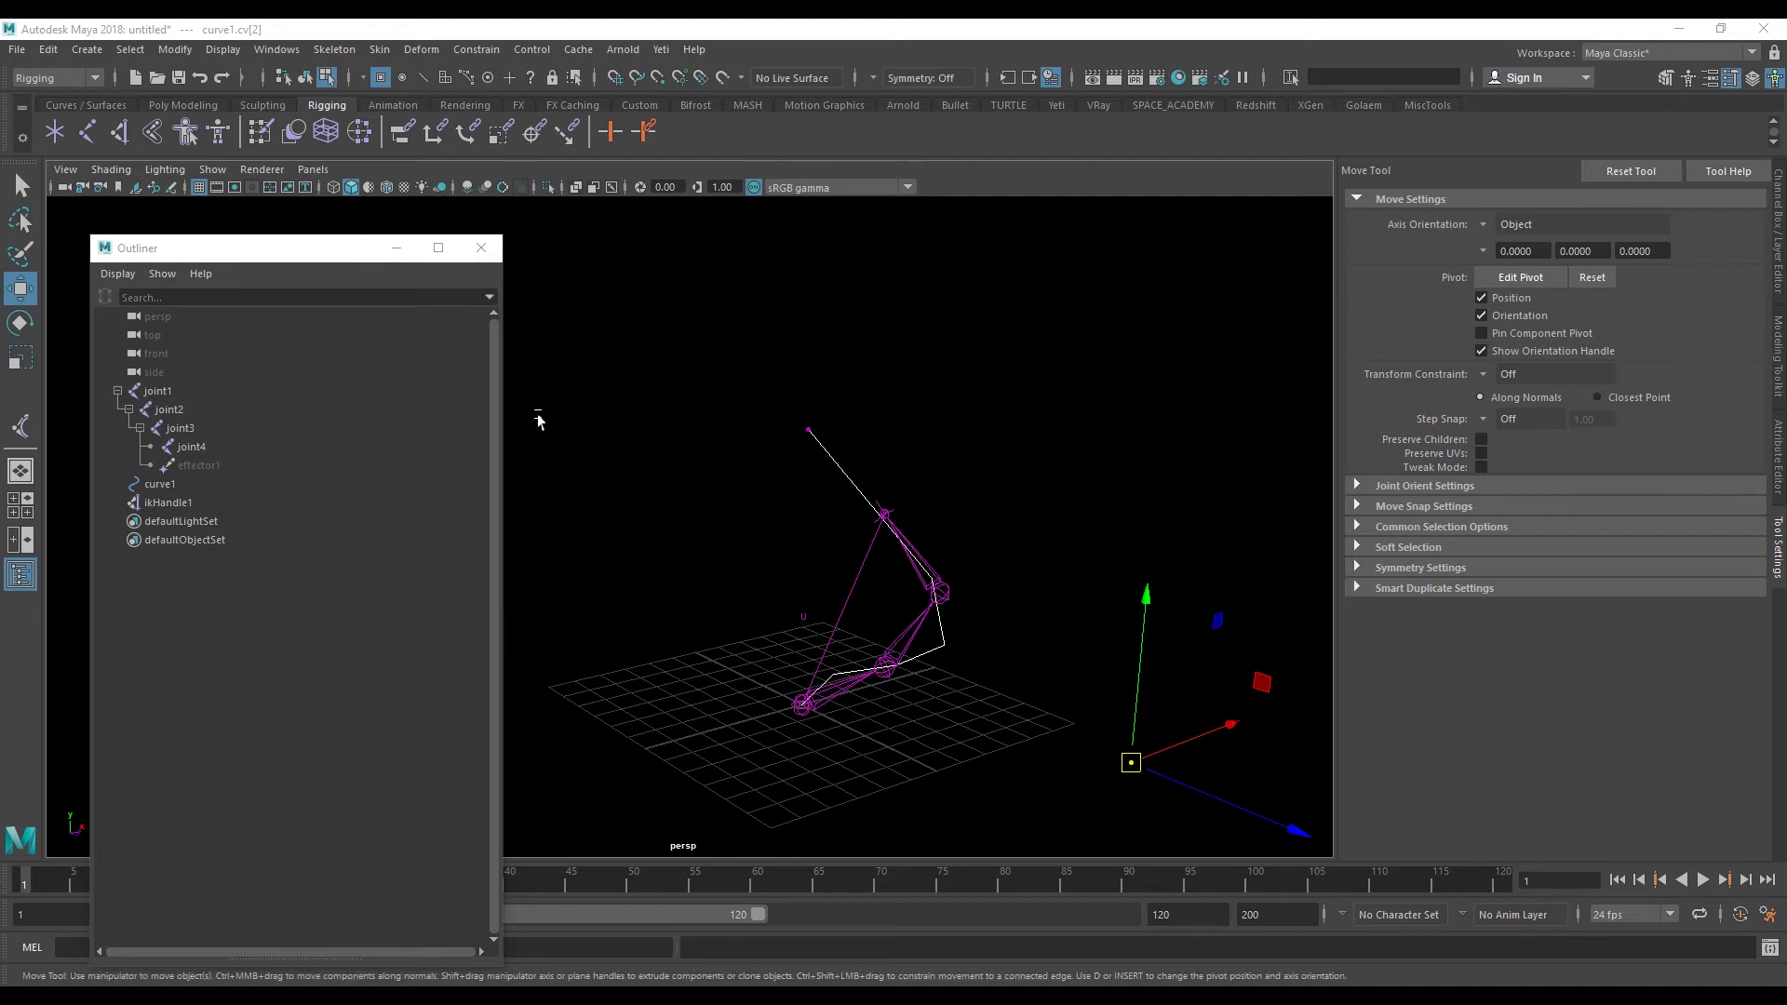
mouse_move(1000, 569)
middle_mouse_down("alt")
mouse_move(929, 570)
mouse_move(946, 541)
mouse_move(913, 526)
middle_mouse_up("alt")
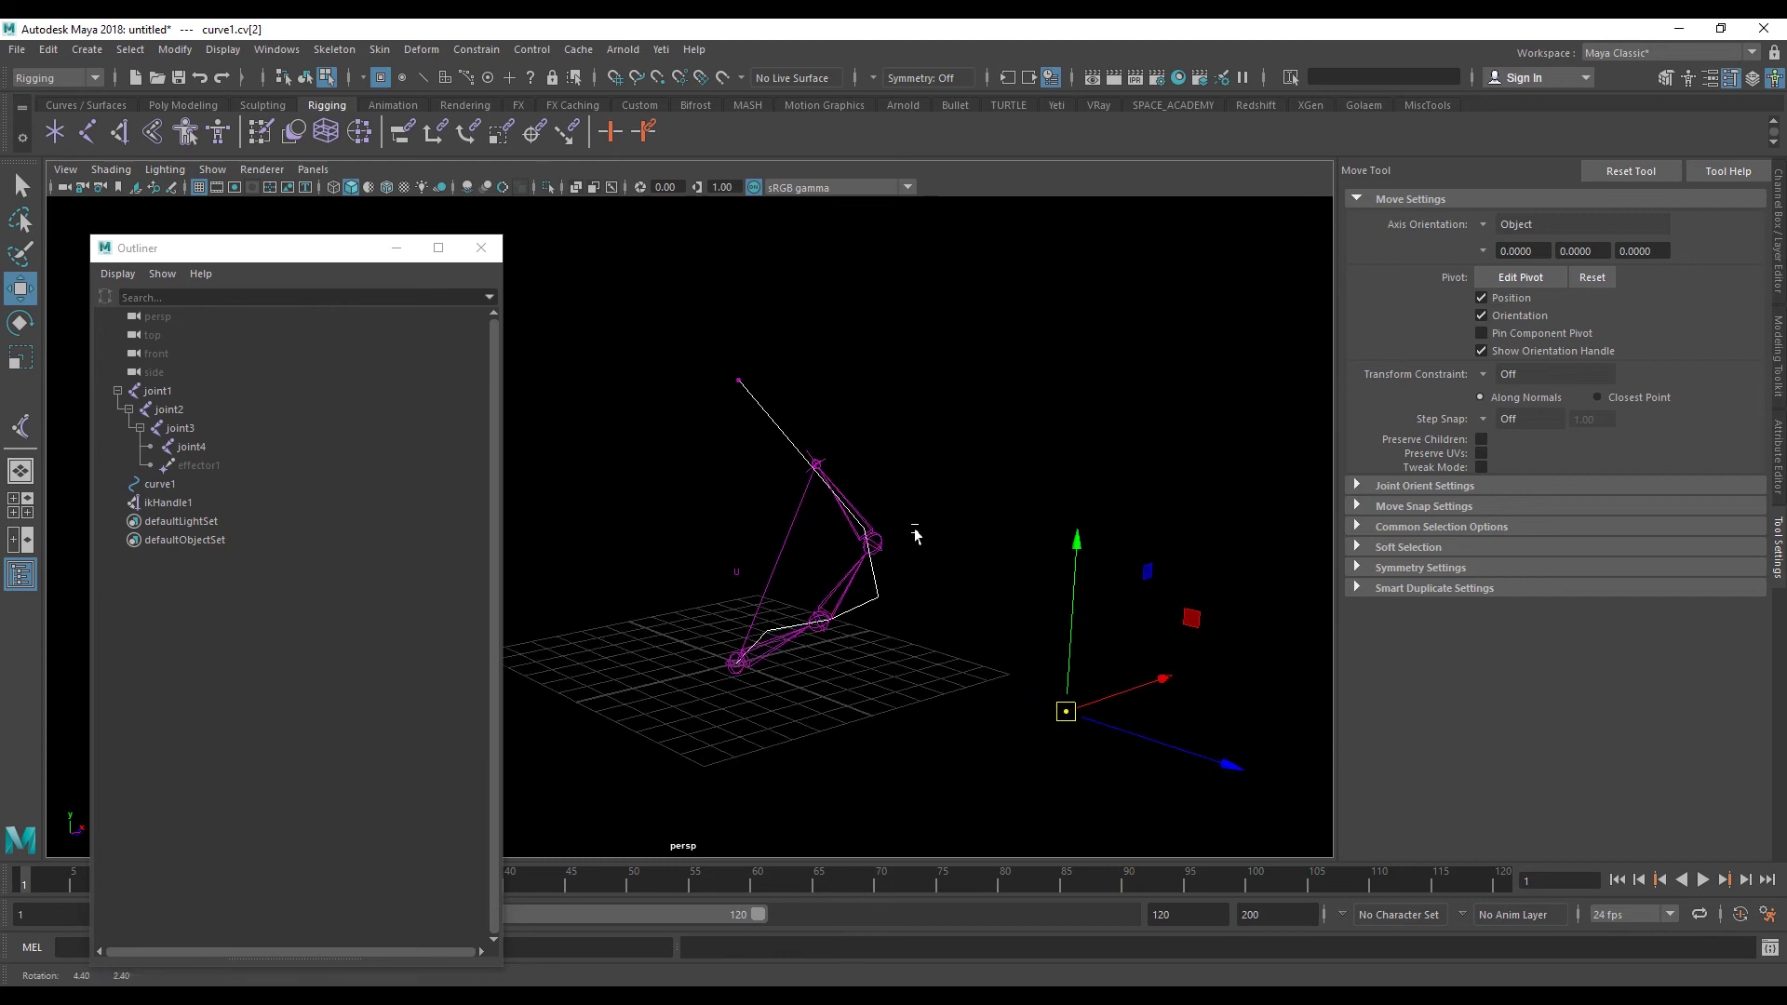
mouse_move(929, 529)
left_mouse_down("alt")
mouse_move(870, 539)
mouse_move(987, 554)
left_mouse_up("alt")
key("F8")
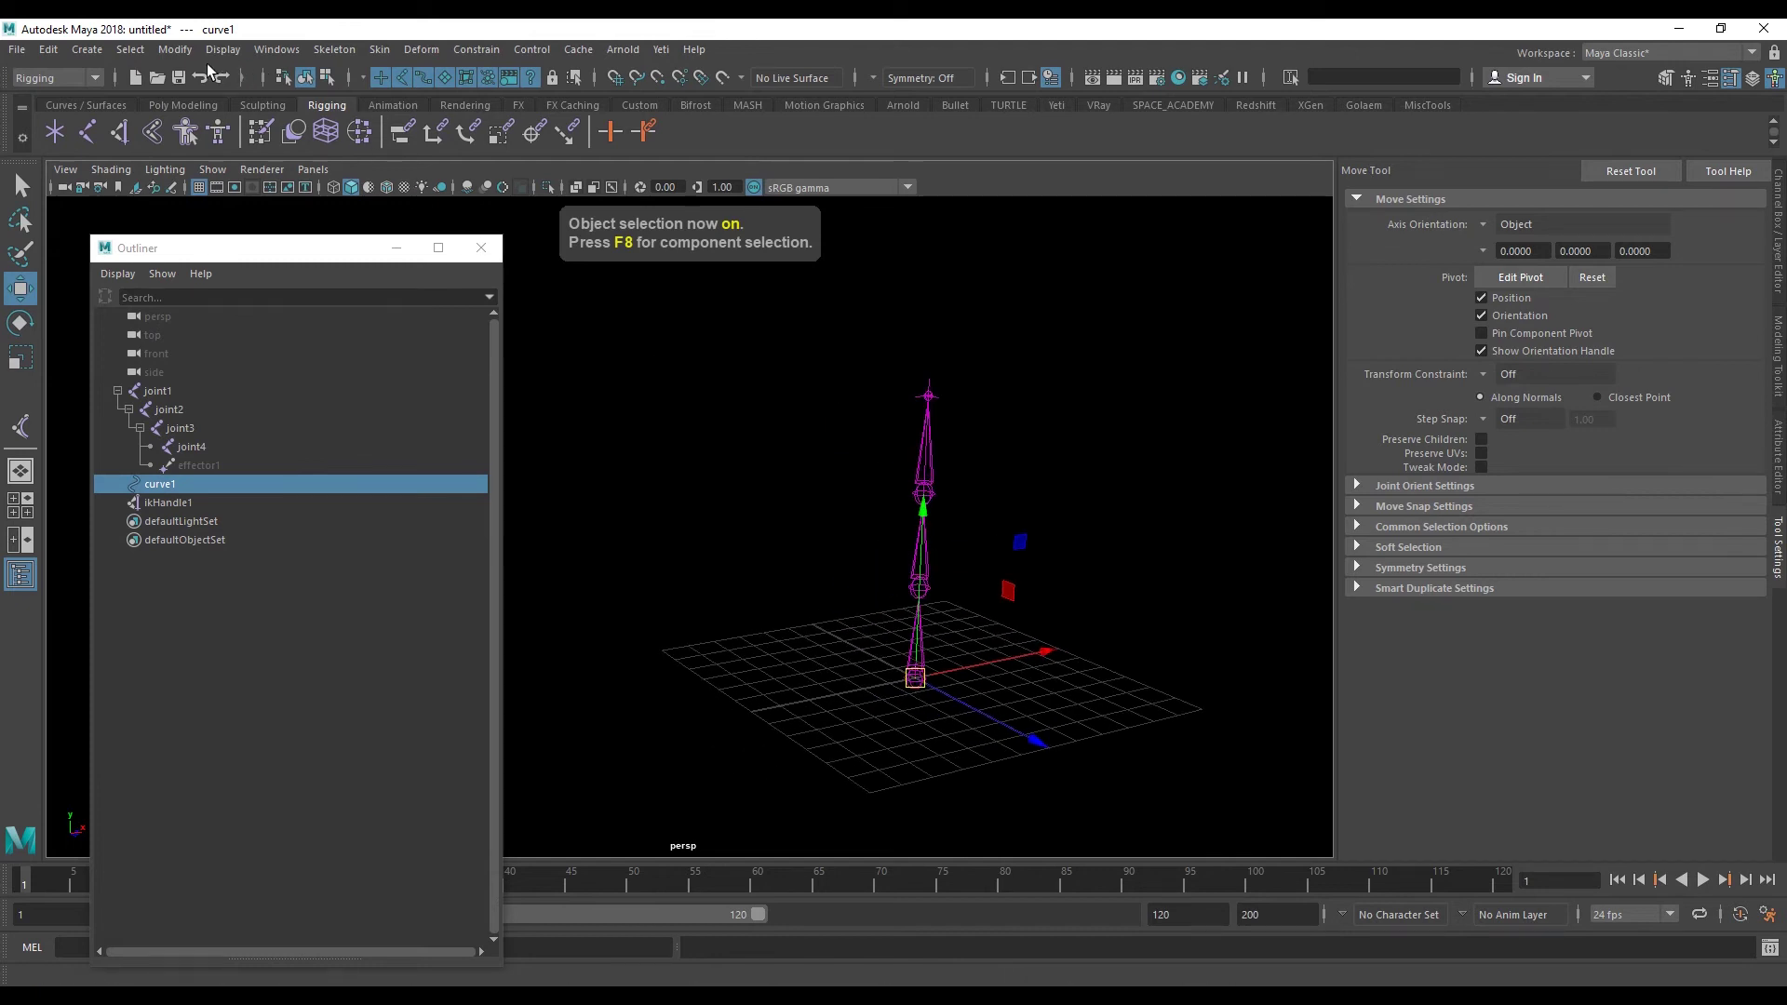
- Open the Node Editor and position it beside the viewport
left_click(276, 49)
left_click(350, 270)
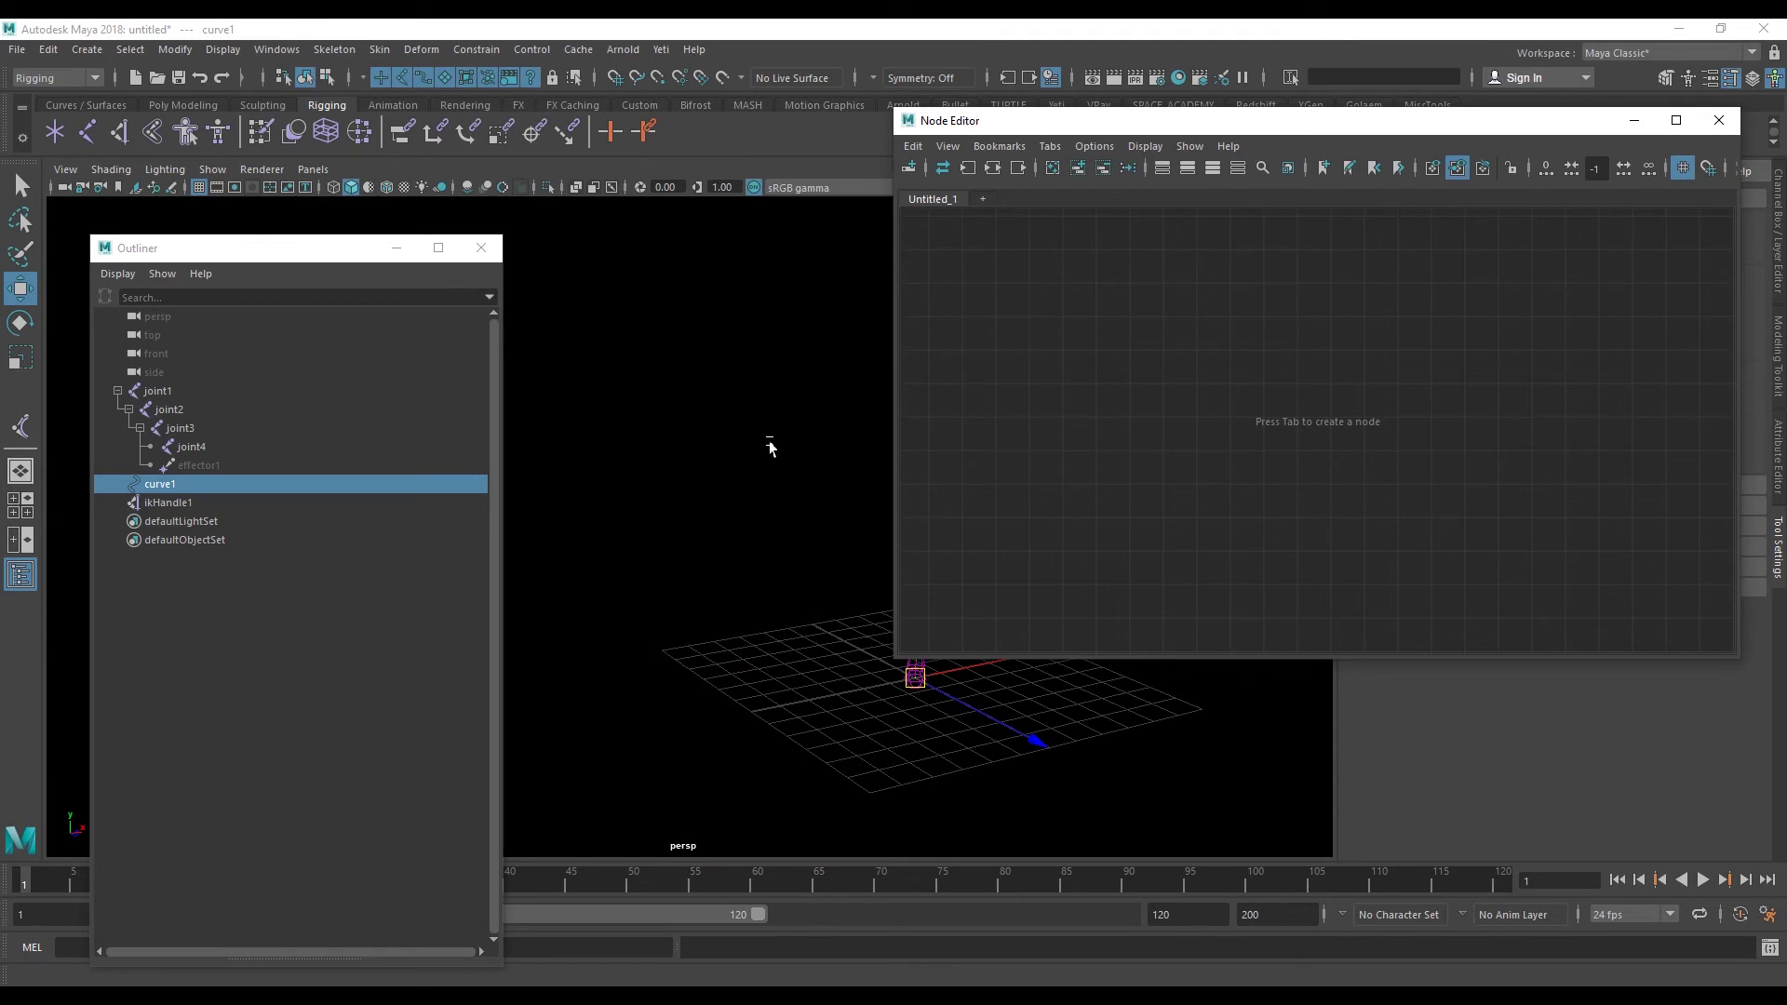
middle_click_drag(769, 447, 516, 521, "alt")
mouse_move(516, 521)
left_mouse_down("alt")
mouse_move(679, 547)
mouse_move(862, 518)
left_mouse_up("alt")
key("q")
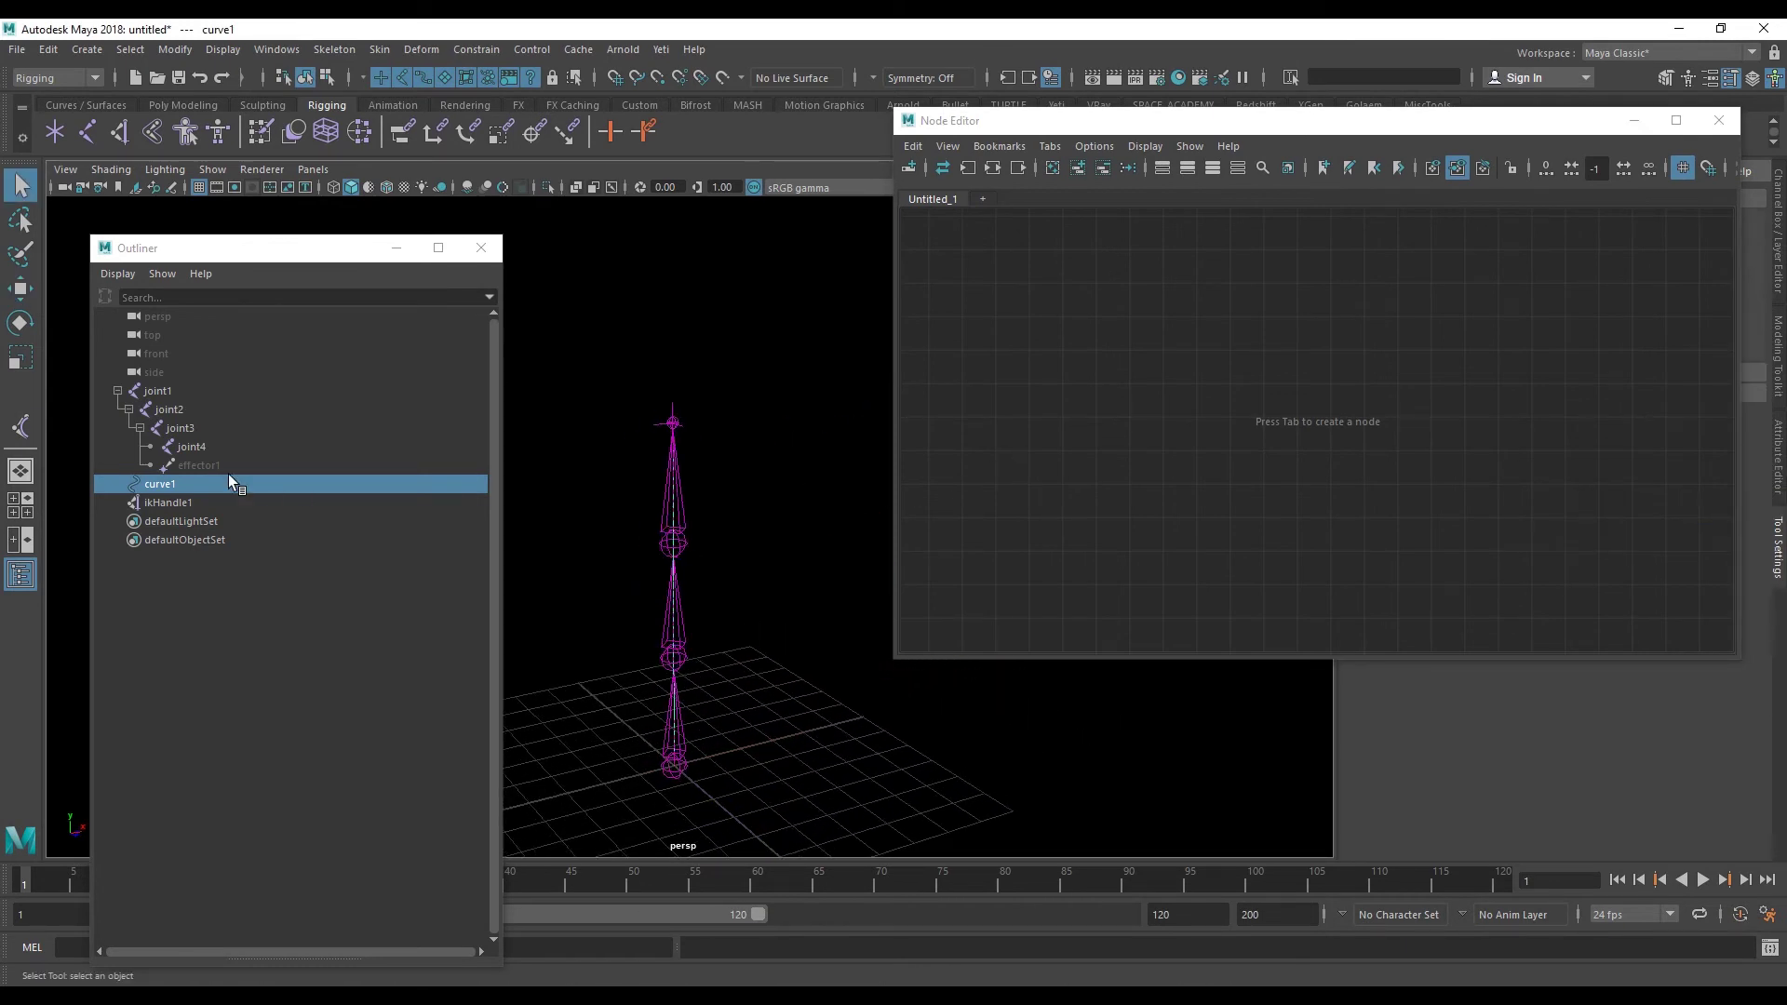
- Show shape nodes in the Outliner and drag curveShape1 into the Node Editor
left_click(117, 273)
left_click(108, 323)
left_click(118, 484)
left_click(180, 502)
left_click_drag(181, 501, 1023, 389)
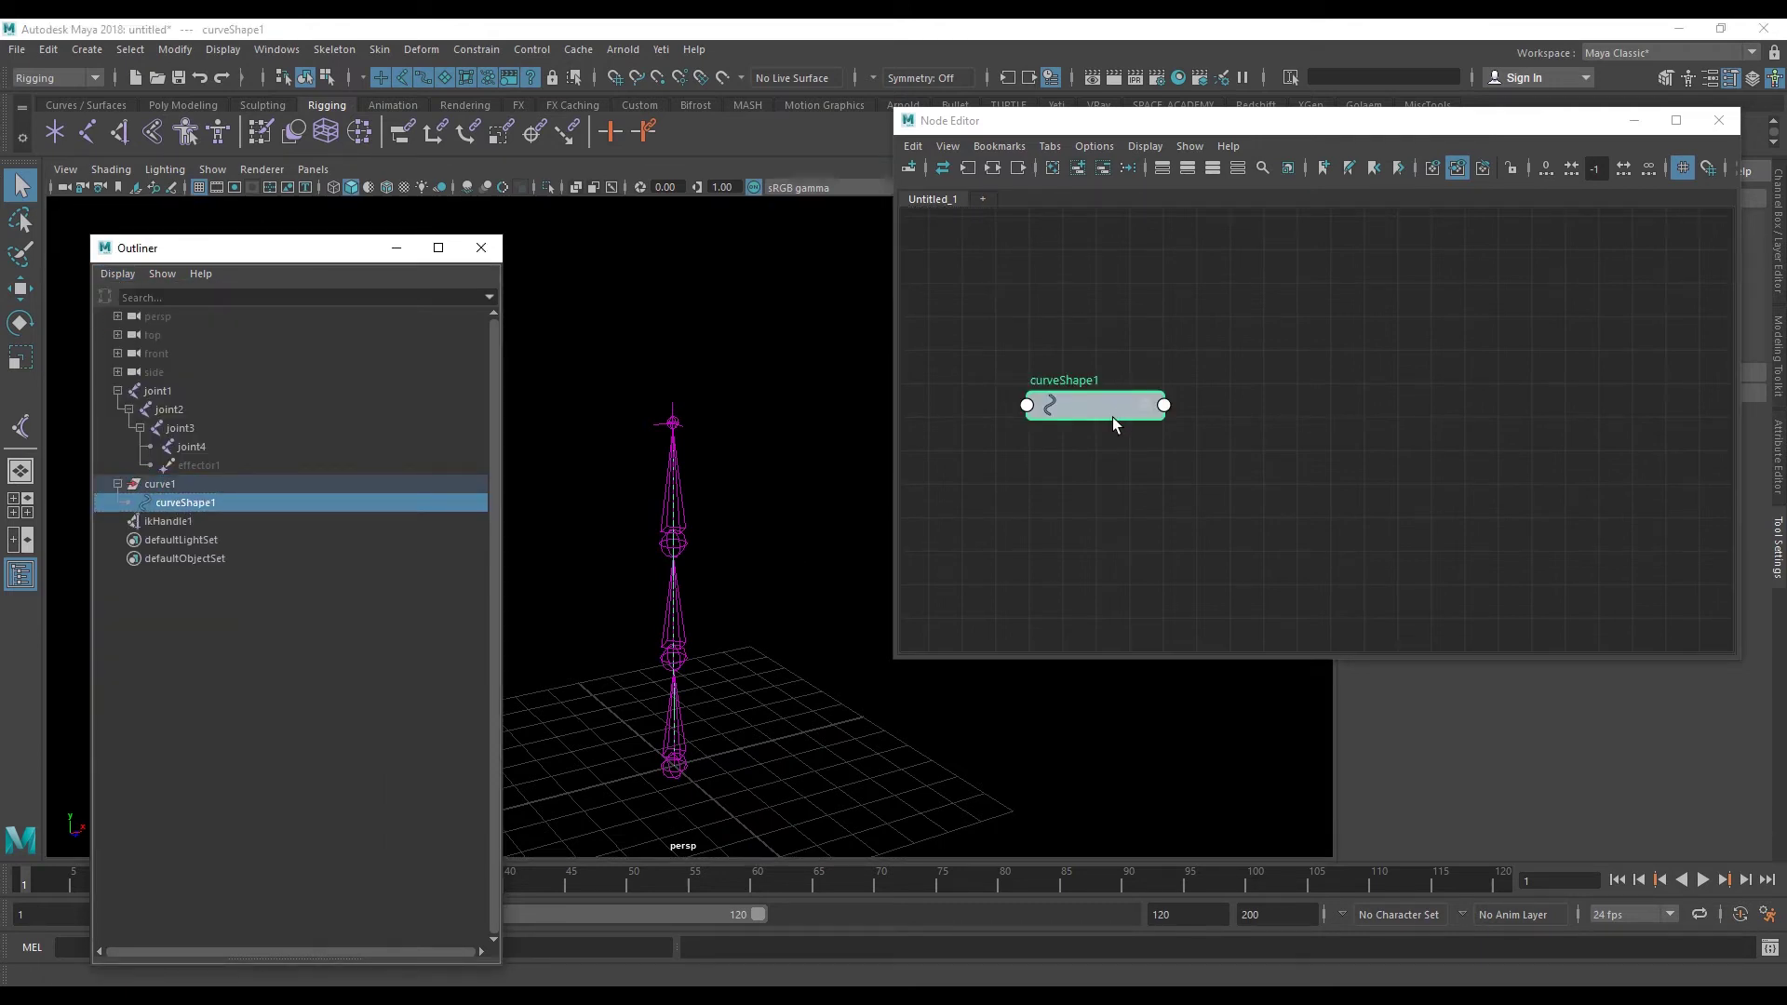
left_click(1143, 409)
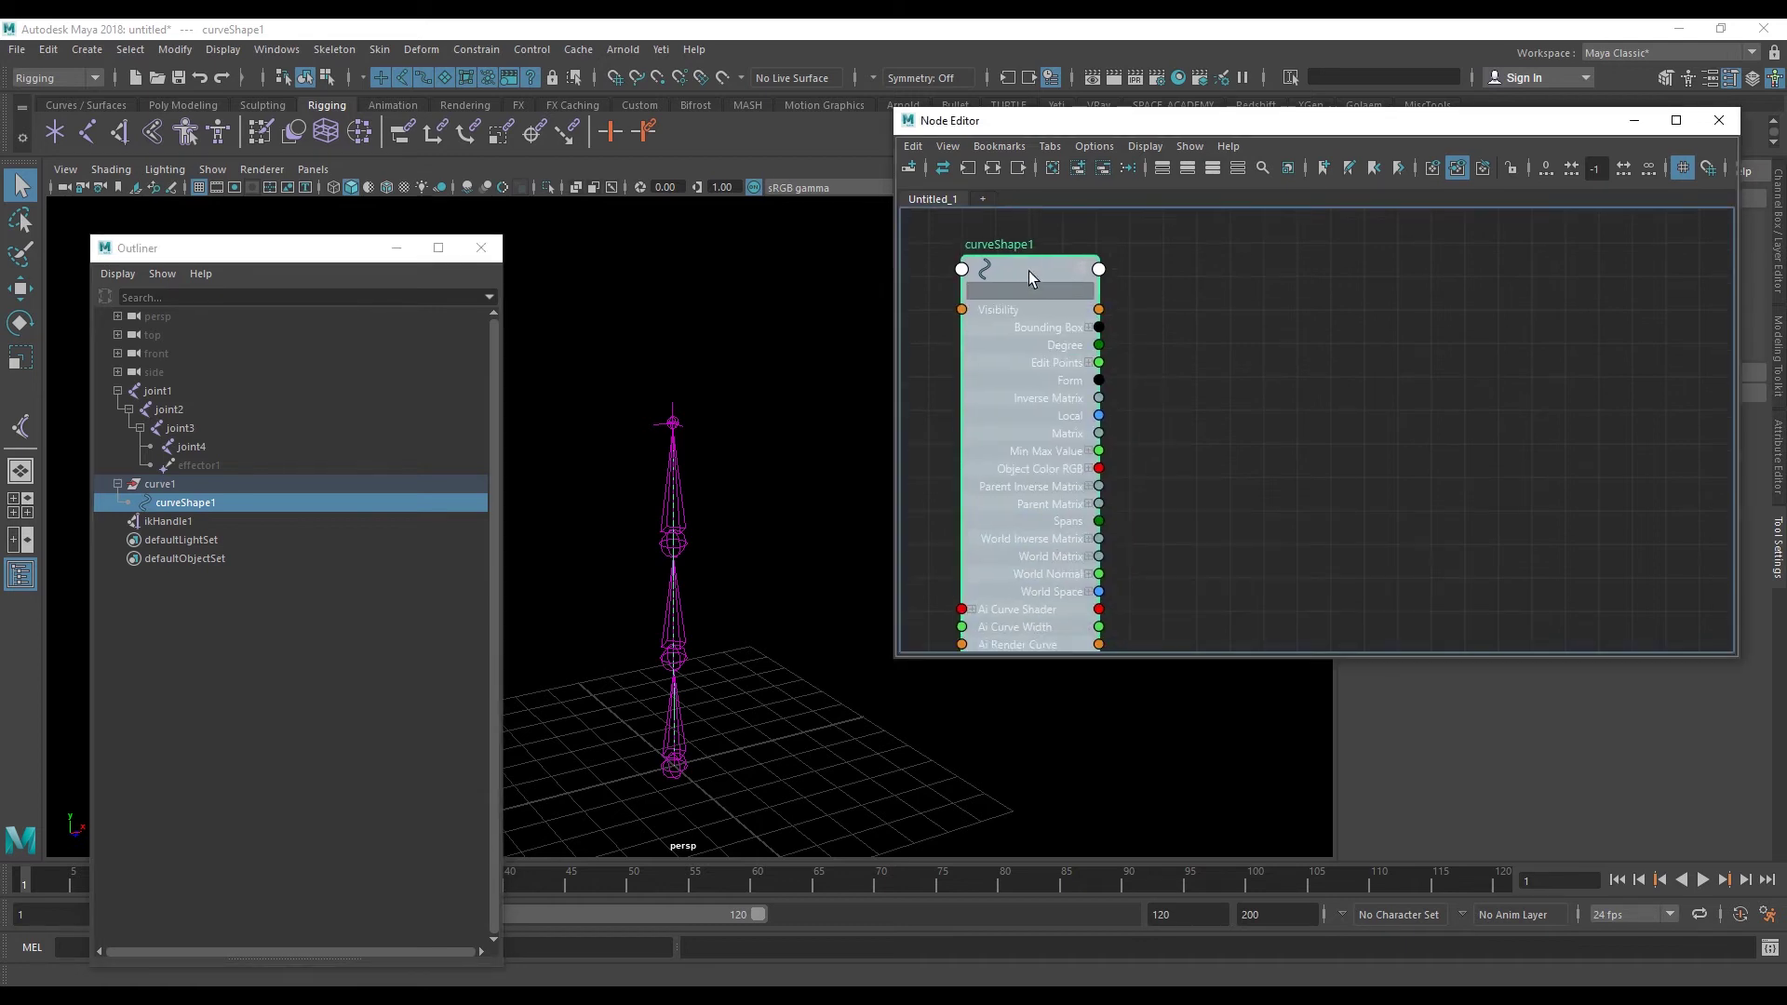
left_click(1294, 436)
- Create a curveInfo node, curveInfo1, via the Tab search and expand its attributes
key("Tab")
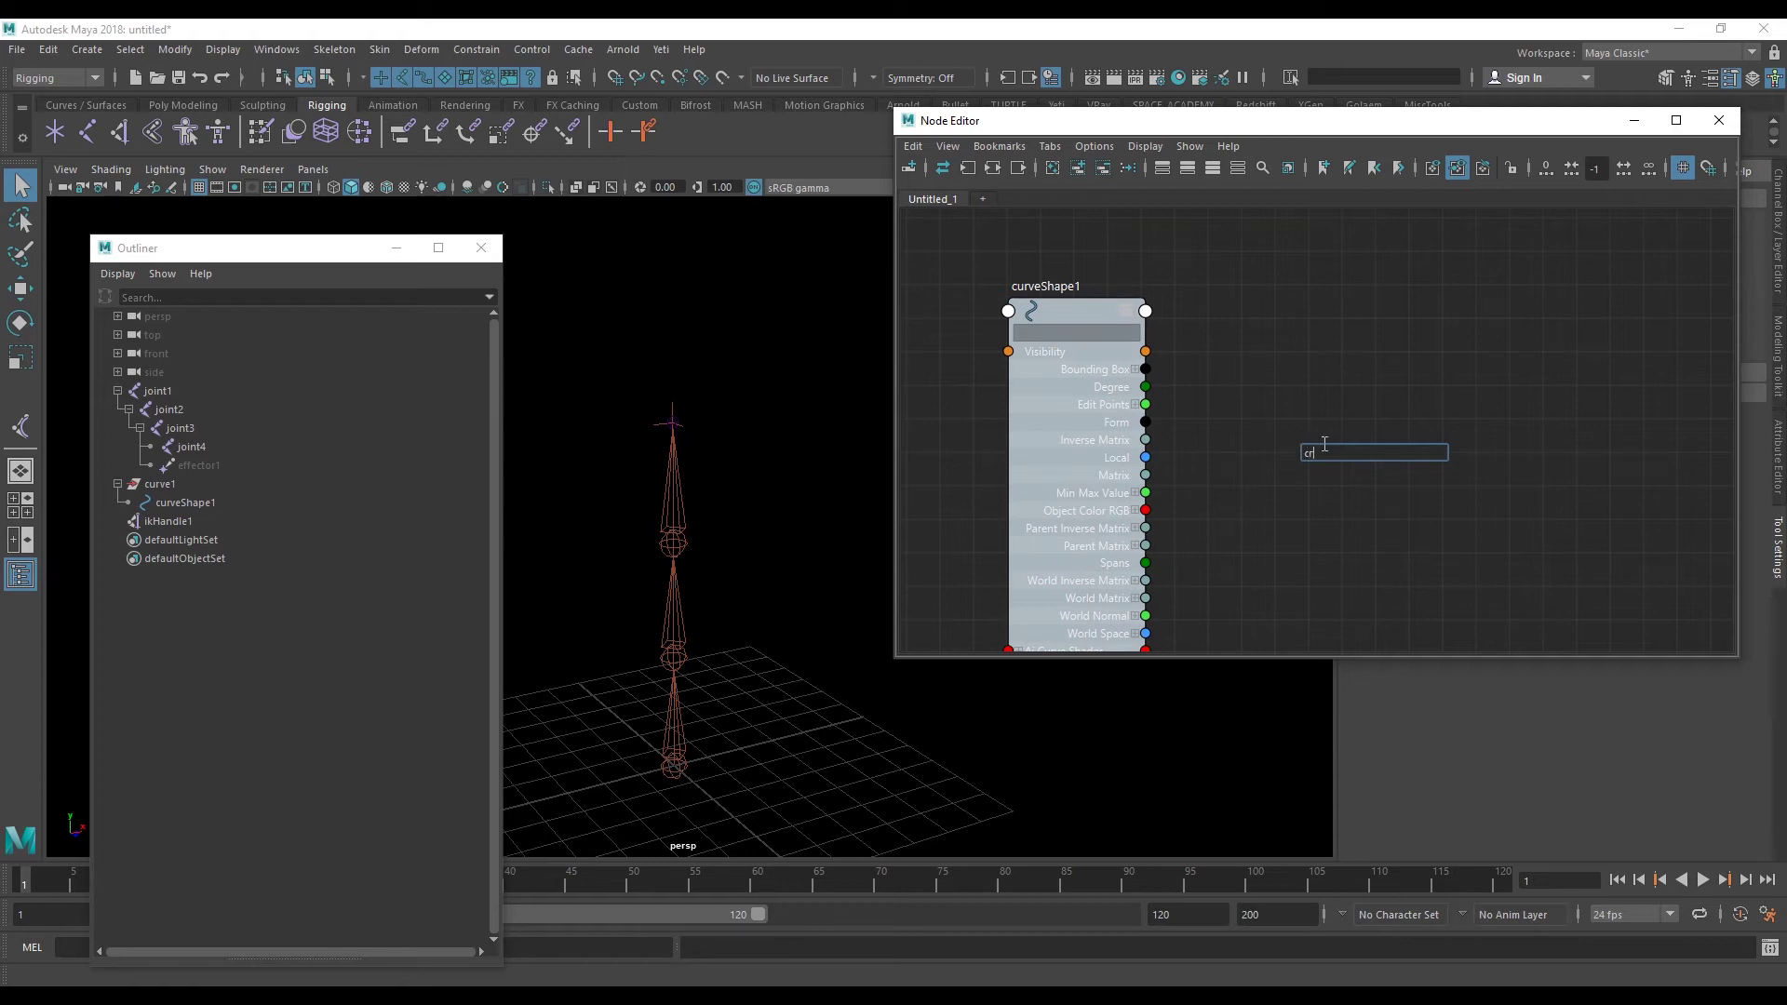
type("curve")
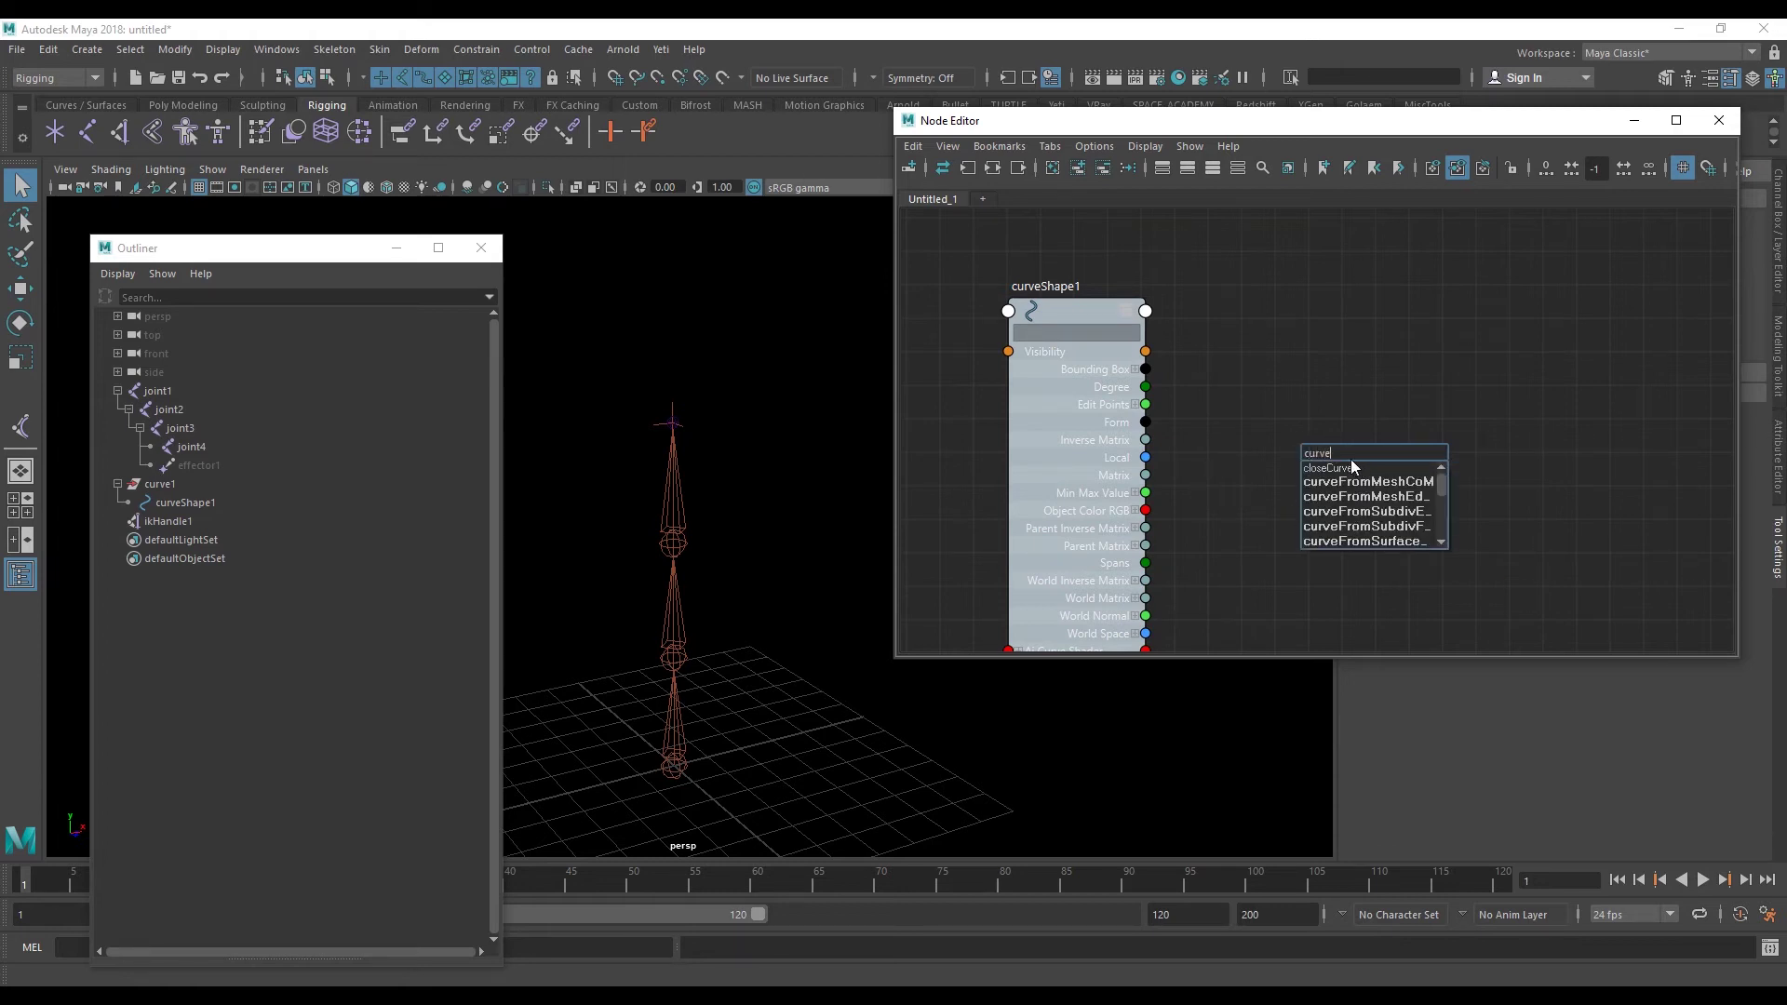
type("I")
key("Return")
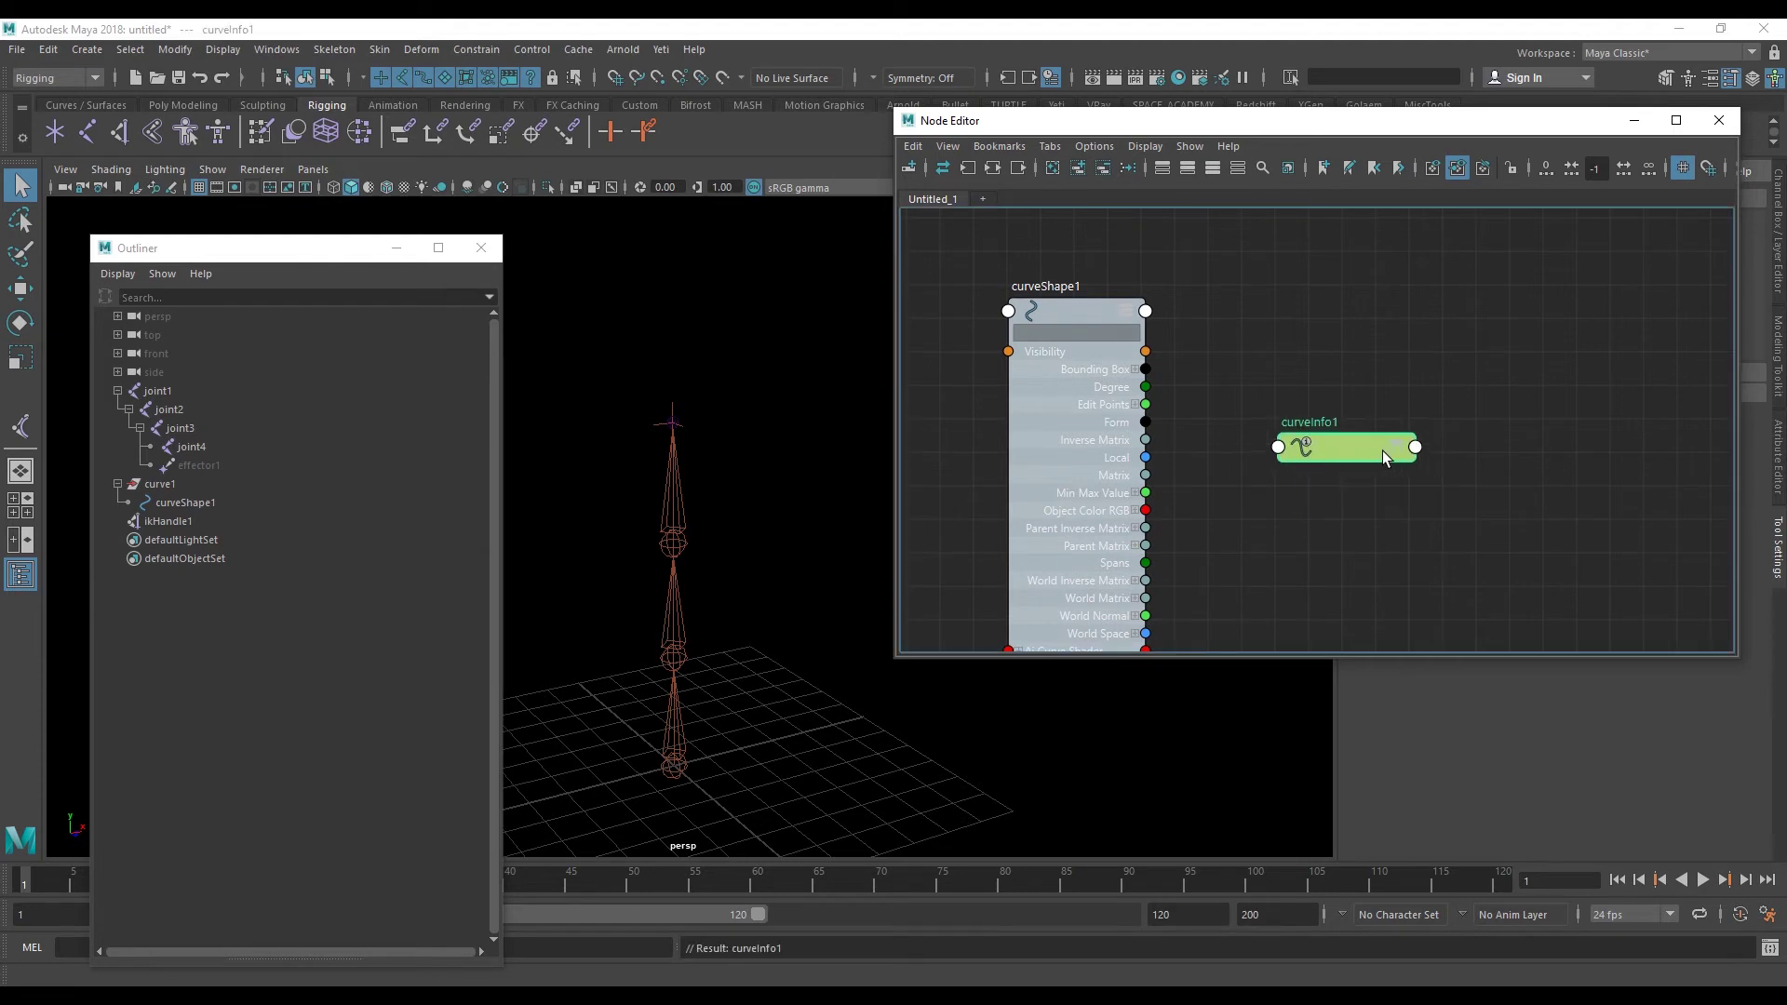
left_click(1395, 446)
- Connect curveShape1's Local output to curveInfo1's Input Curve
left_click(1030, 449)
left_click_drag(1030, 450, 1037, 461)
left_click(1332, 317)
right_click(1332, 311)
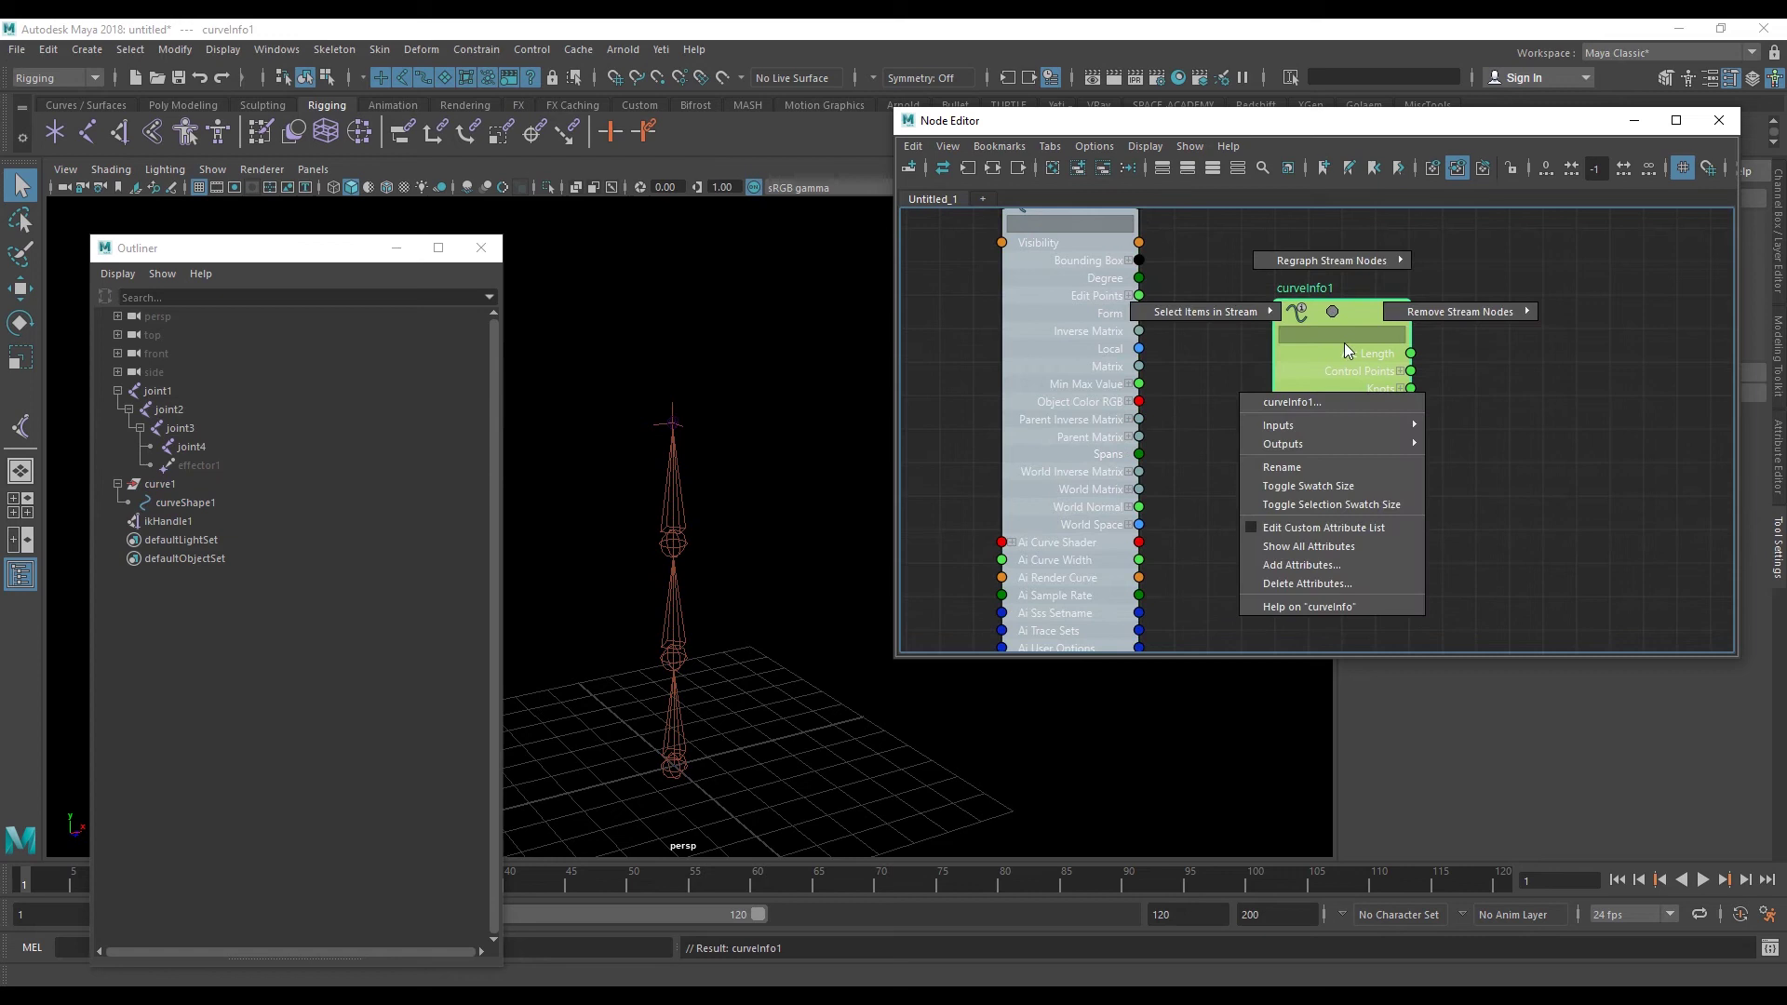
left_click(1328, 556)
left_click_drag(1289, 325, 1269, 359)
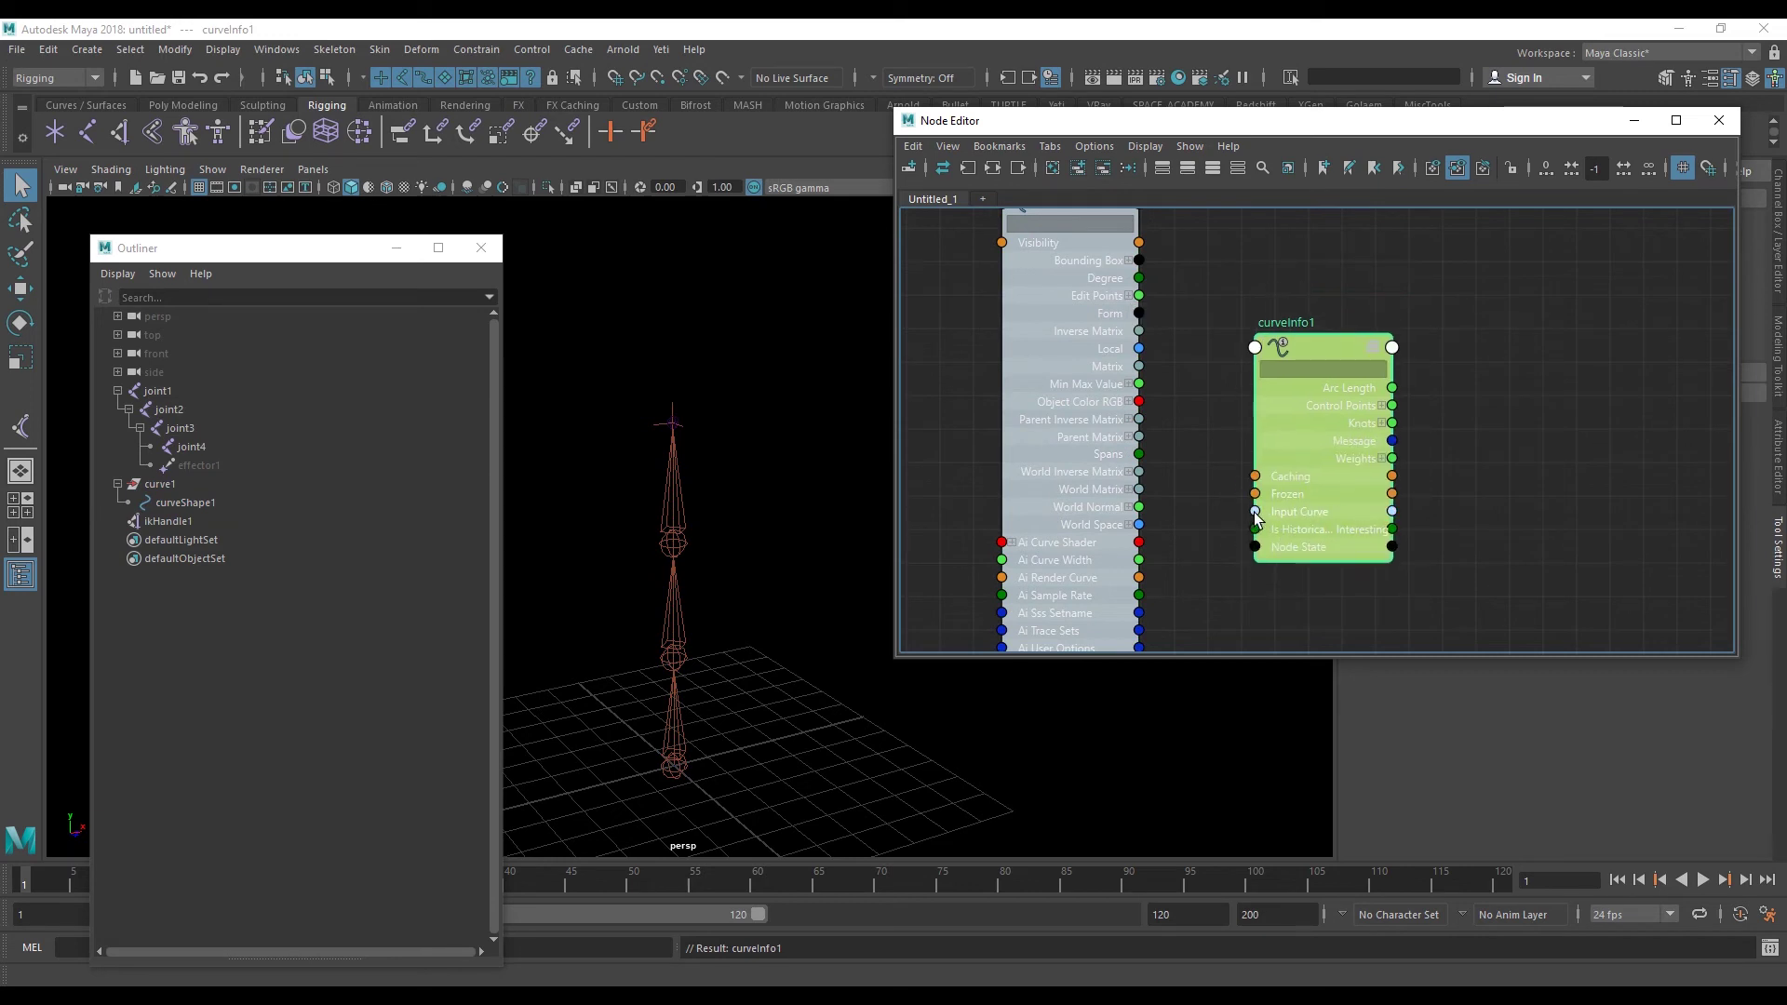
middle_click_drag(1439, 511, 1468, 522)
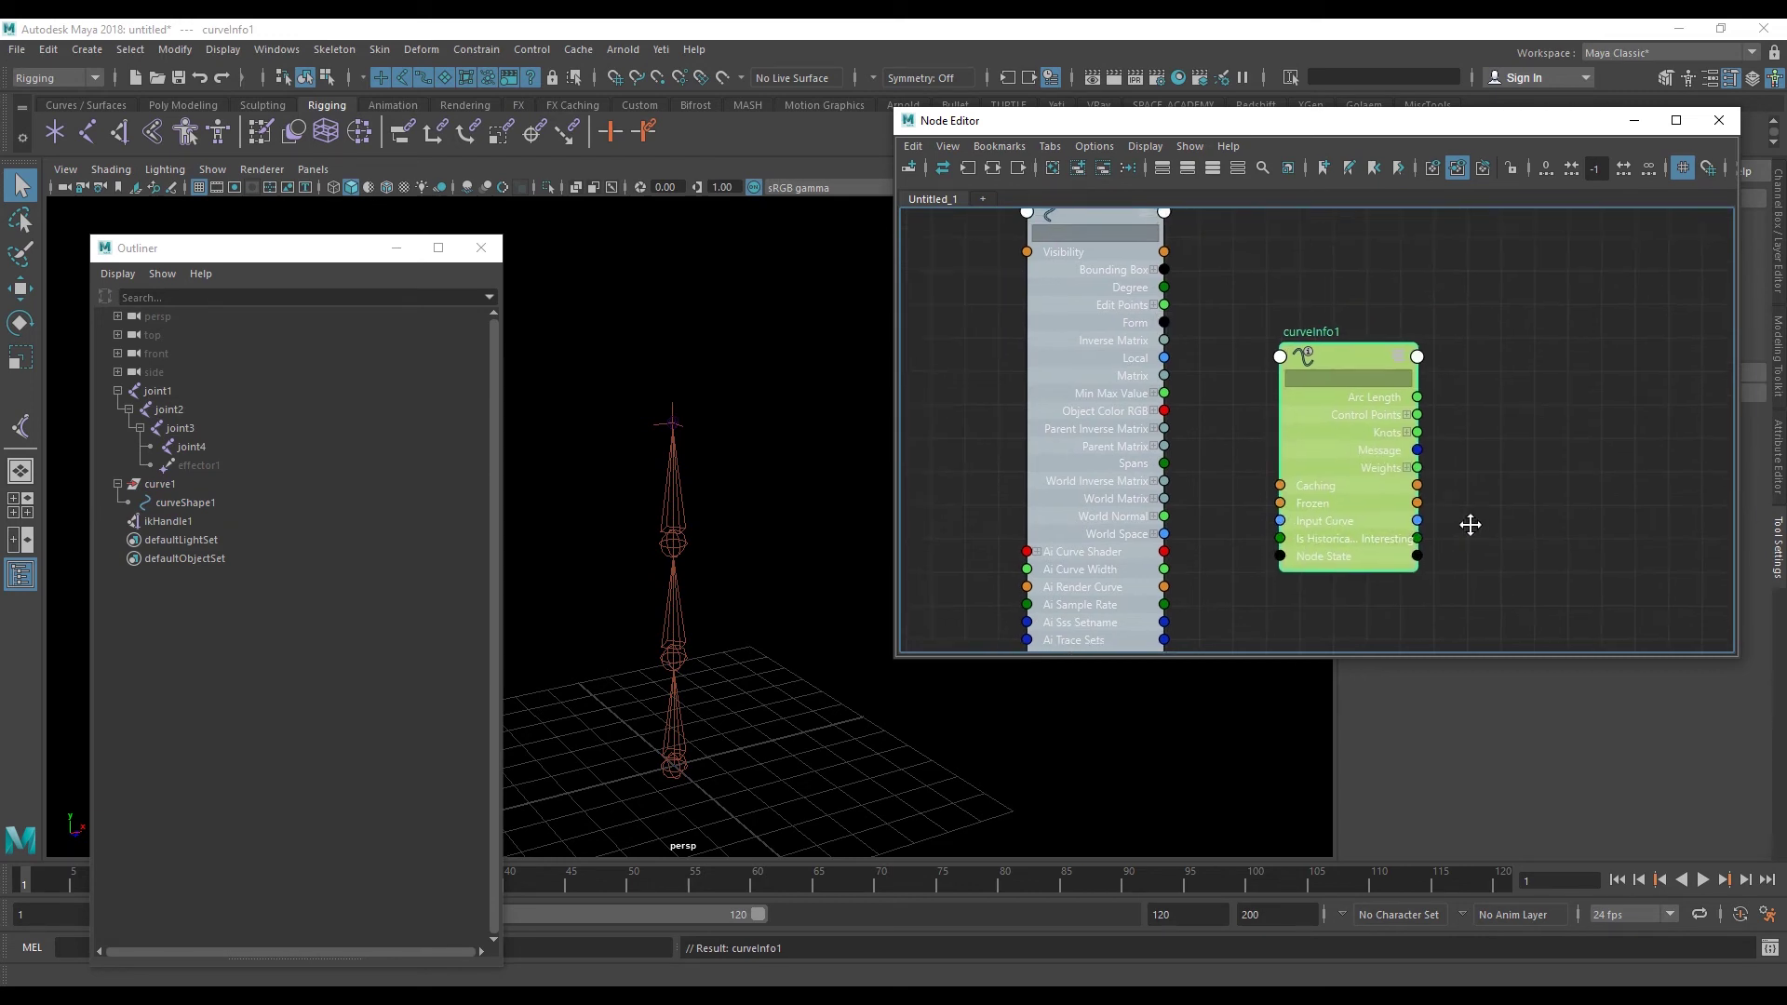
left_click(1158, 537)
left_click_drag(1166, 361, 1283, 522)
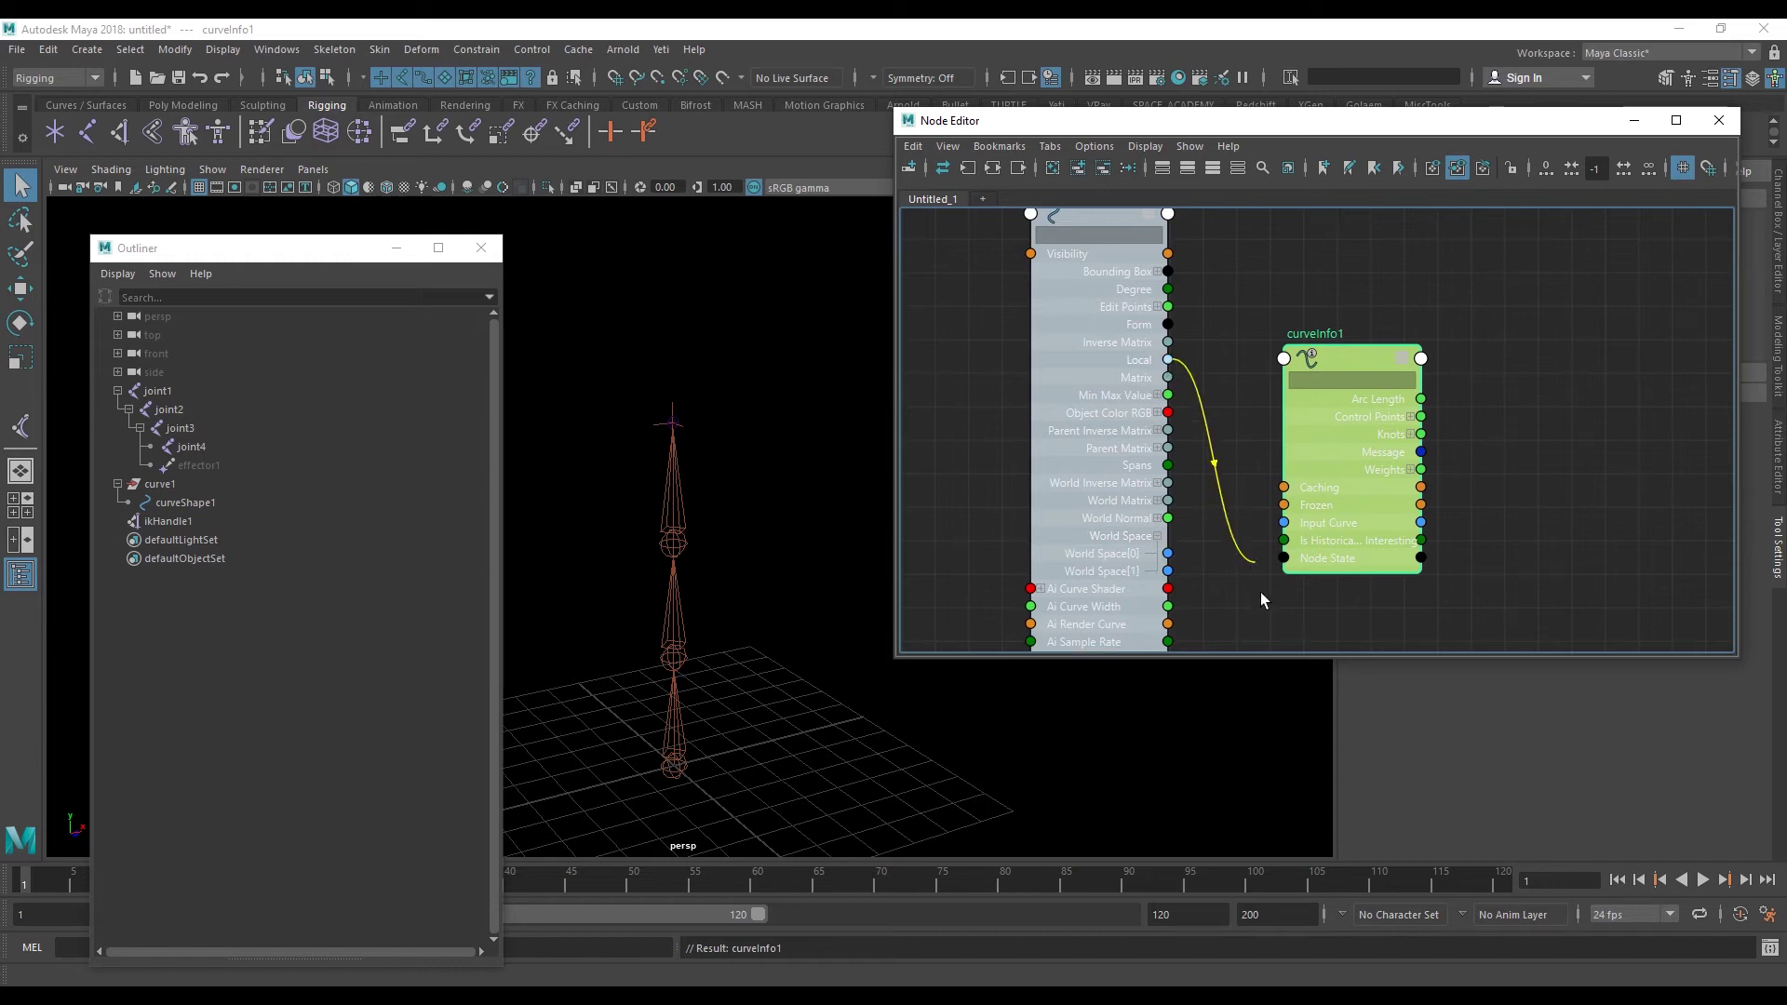
- Arrange the nodes side by side and confirm curveInfo1's Arc Length reads 18.000
left_click(1068, 416)
left_click(1315, 471)
left_click_drag(1316, 471, 1316, 392)
mouse_move(1443, 447)
middle_mouse_down()
mouse_move(1415, 505)
mouse_move(1451, 522)
middle_mouse_up()
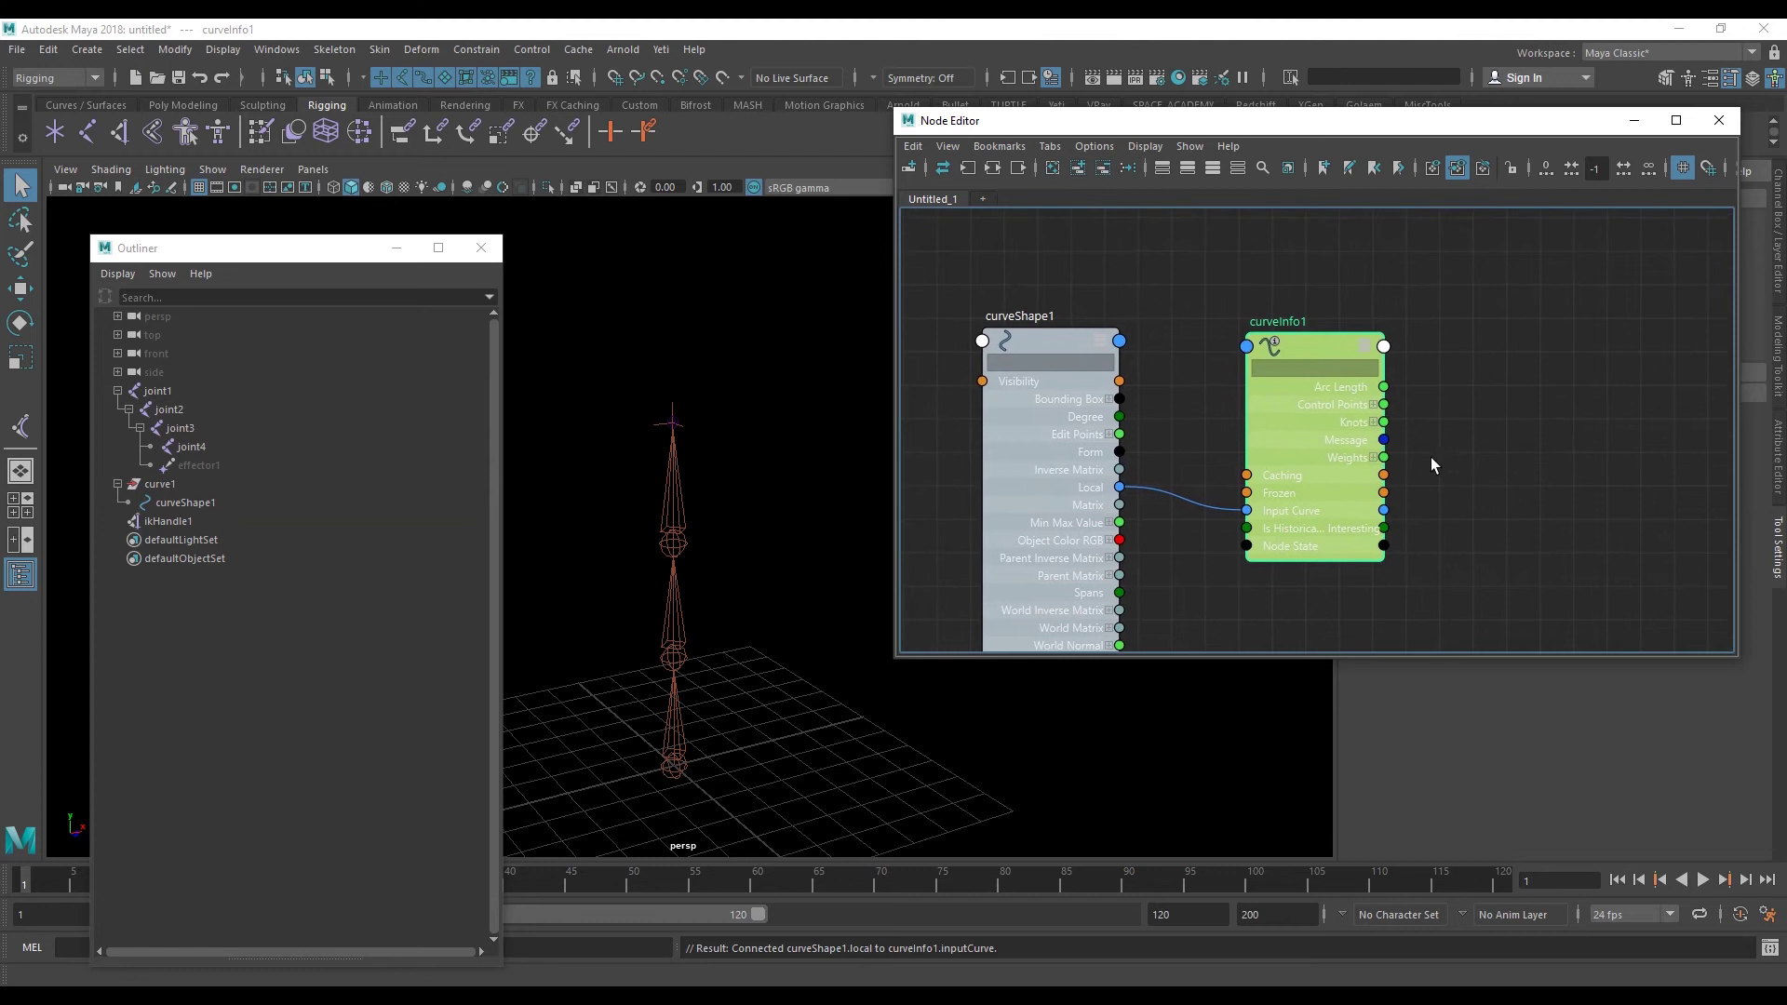
key("ctrl+a")
left_click_drag(1356, 120, 1165, 351)
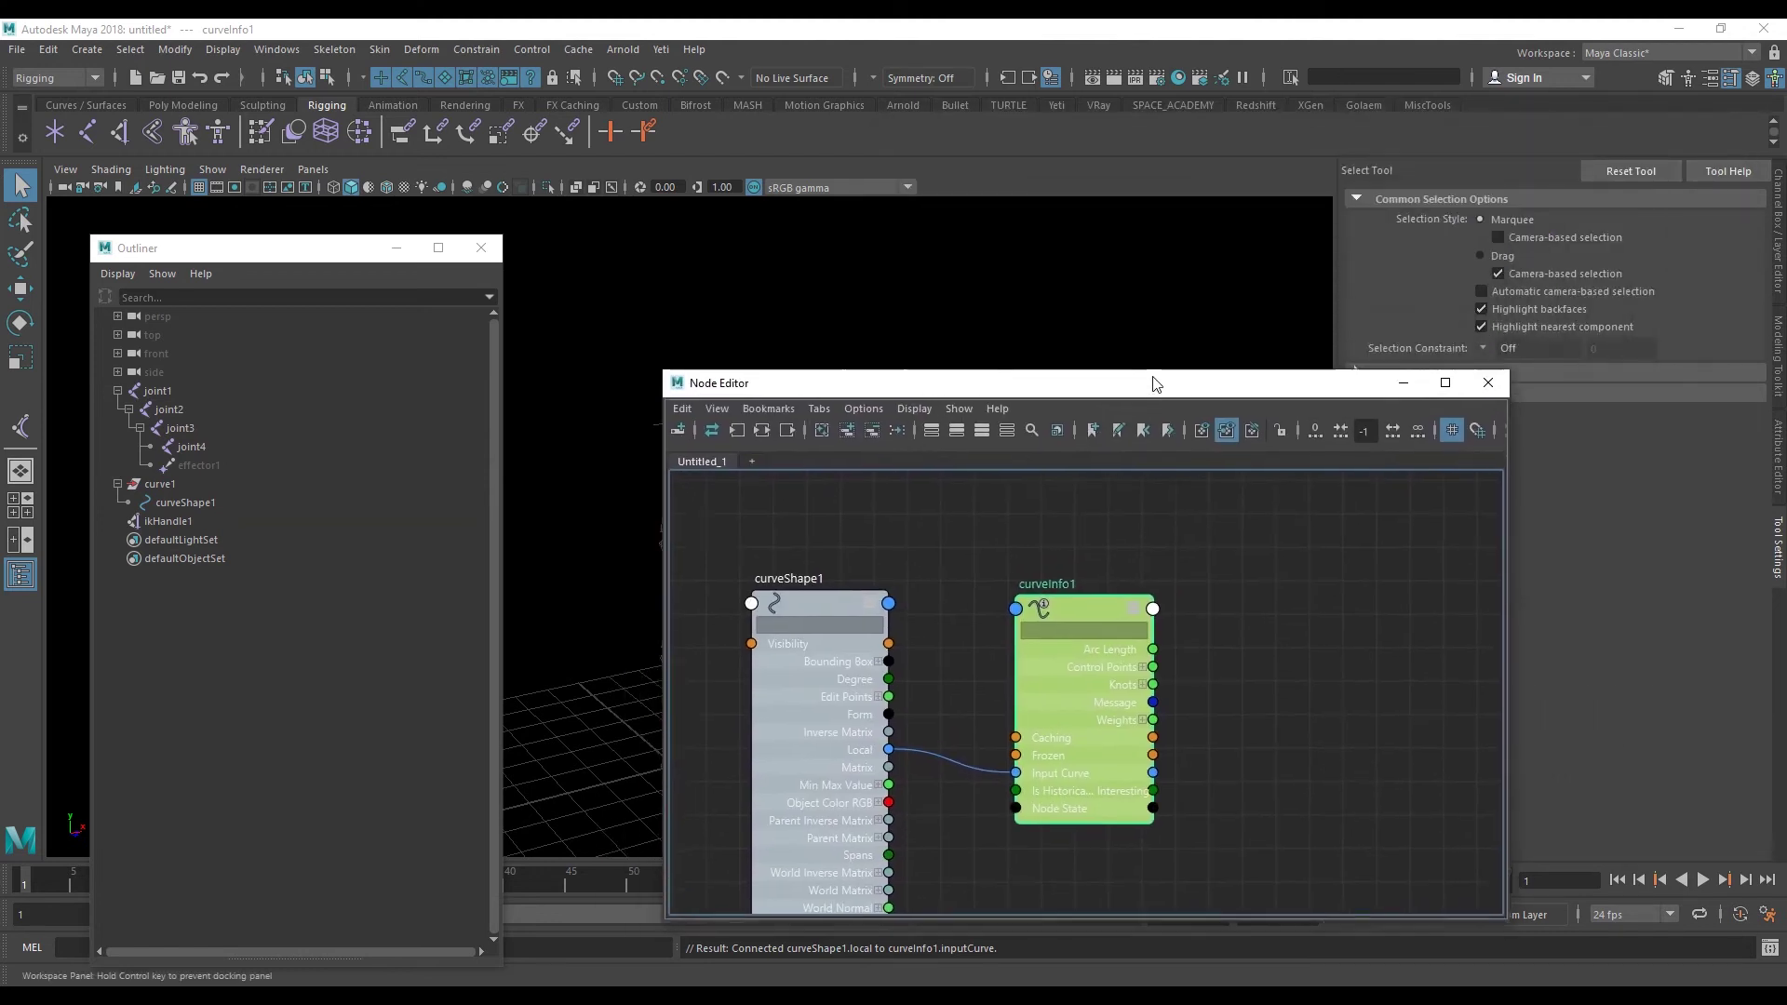
left_click(1126, 586)
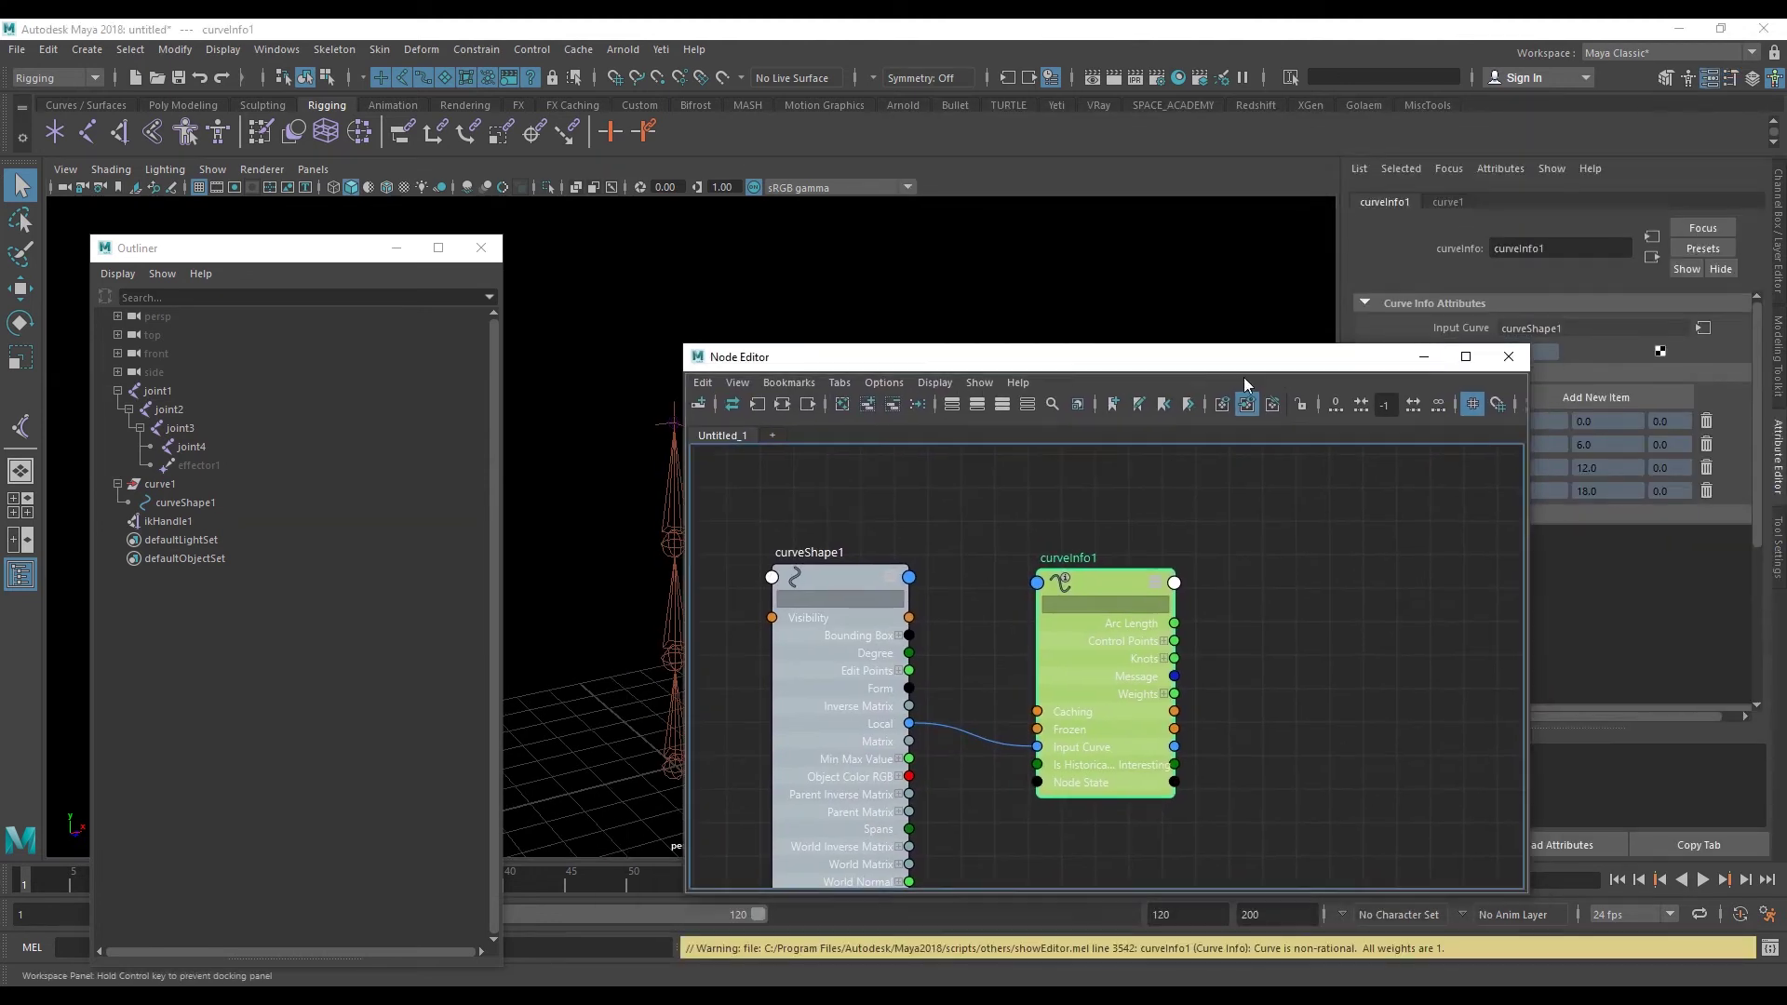
left_click_drag(1330, 351, 1113, 393)
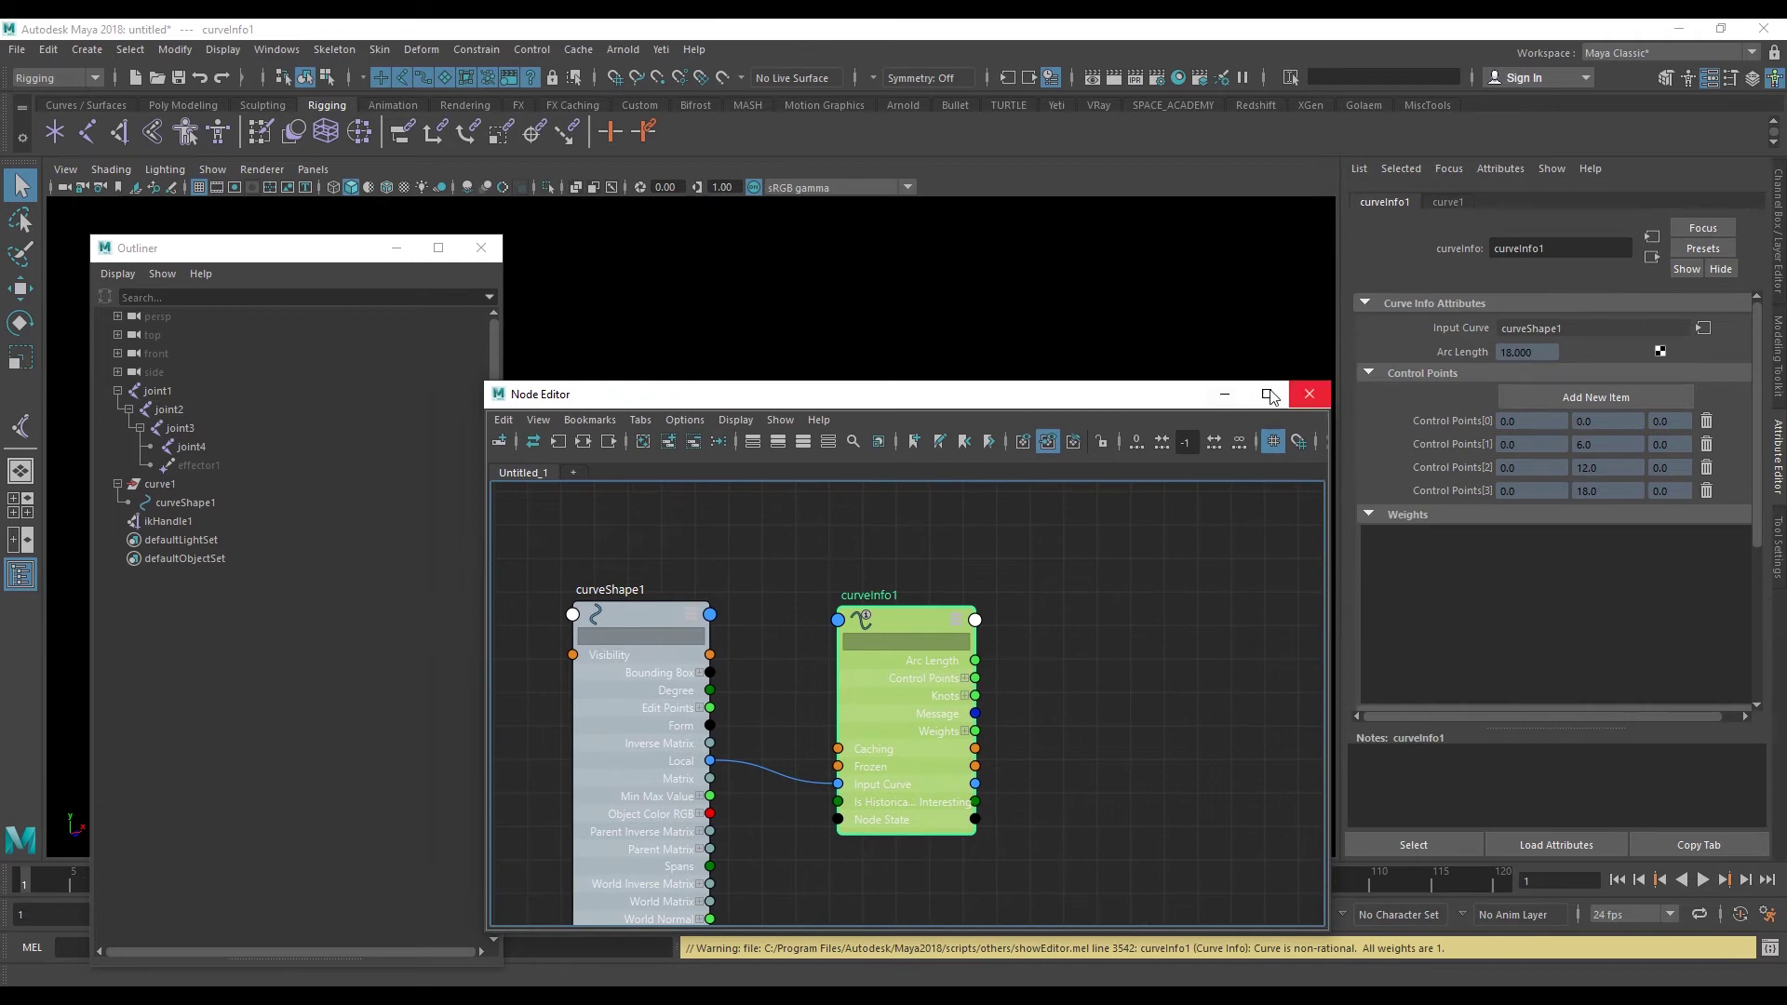
mouse_move(939, 404)
left_mouse_down()
mouse_move(1356, 329)
mouse_move(1216, 291)
left_mouse_up()
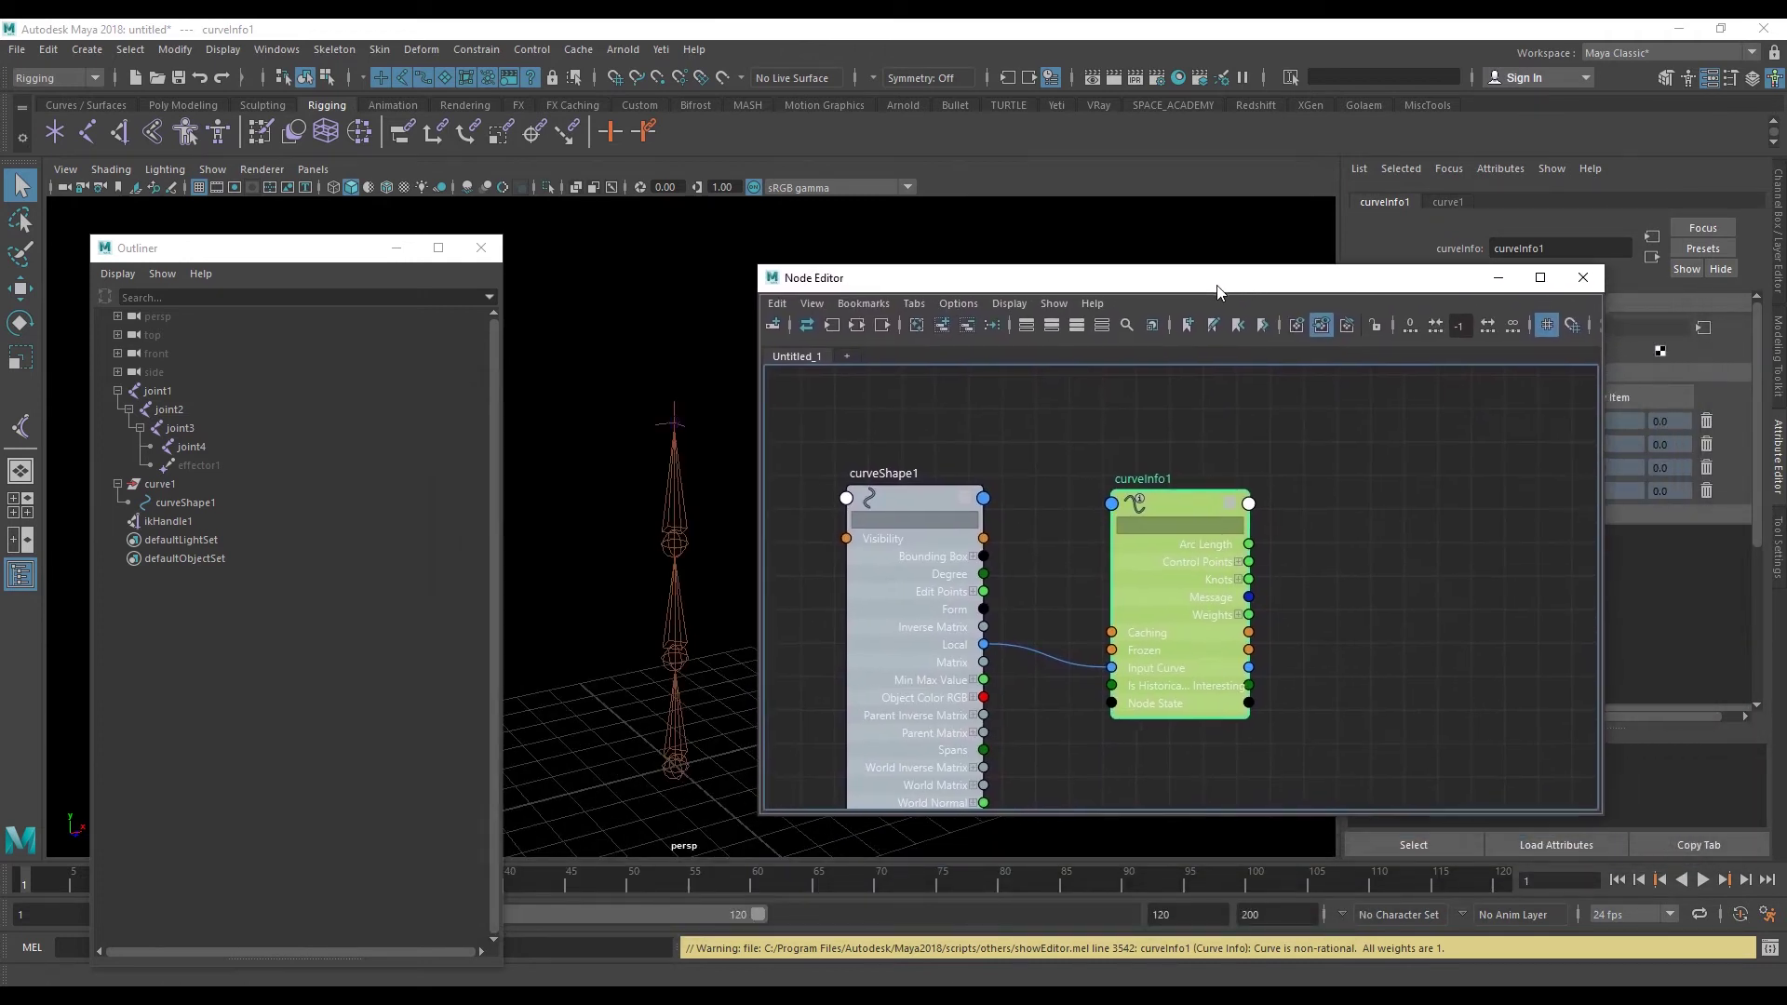
mouse_move(599, 514)
left_mouse_down("alt")
mouse_move(568, 495)
mouse_move(607, 505)
left_mouse_up("alt")
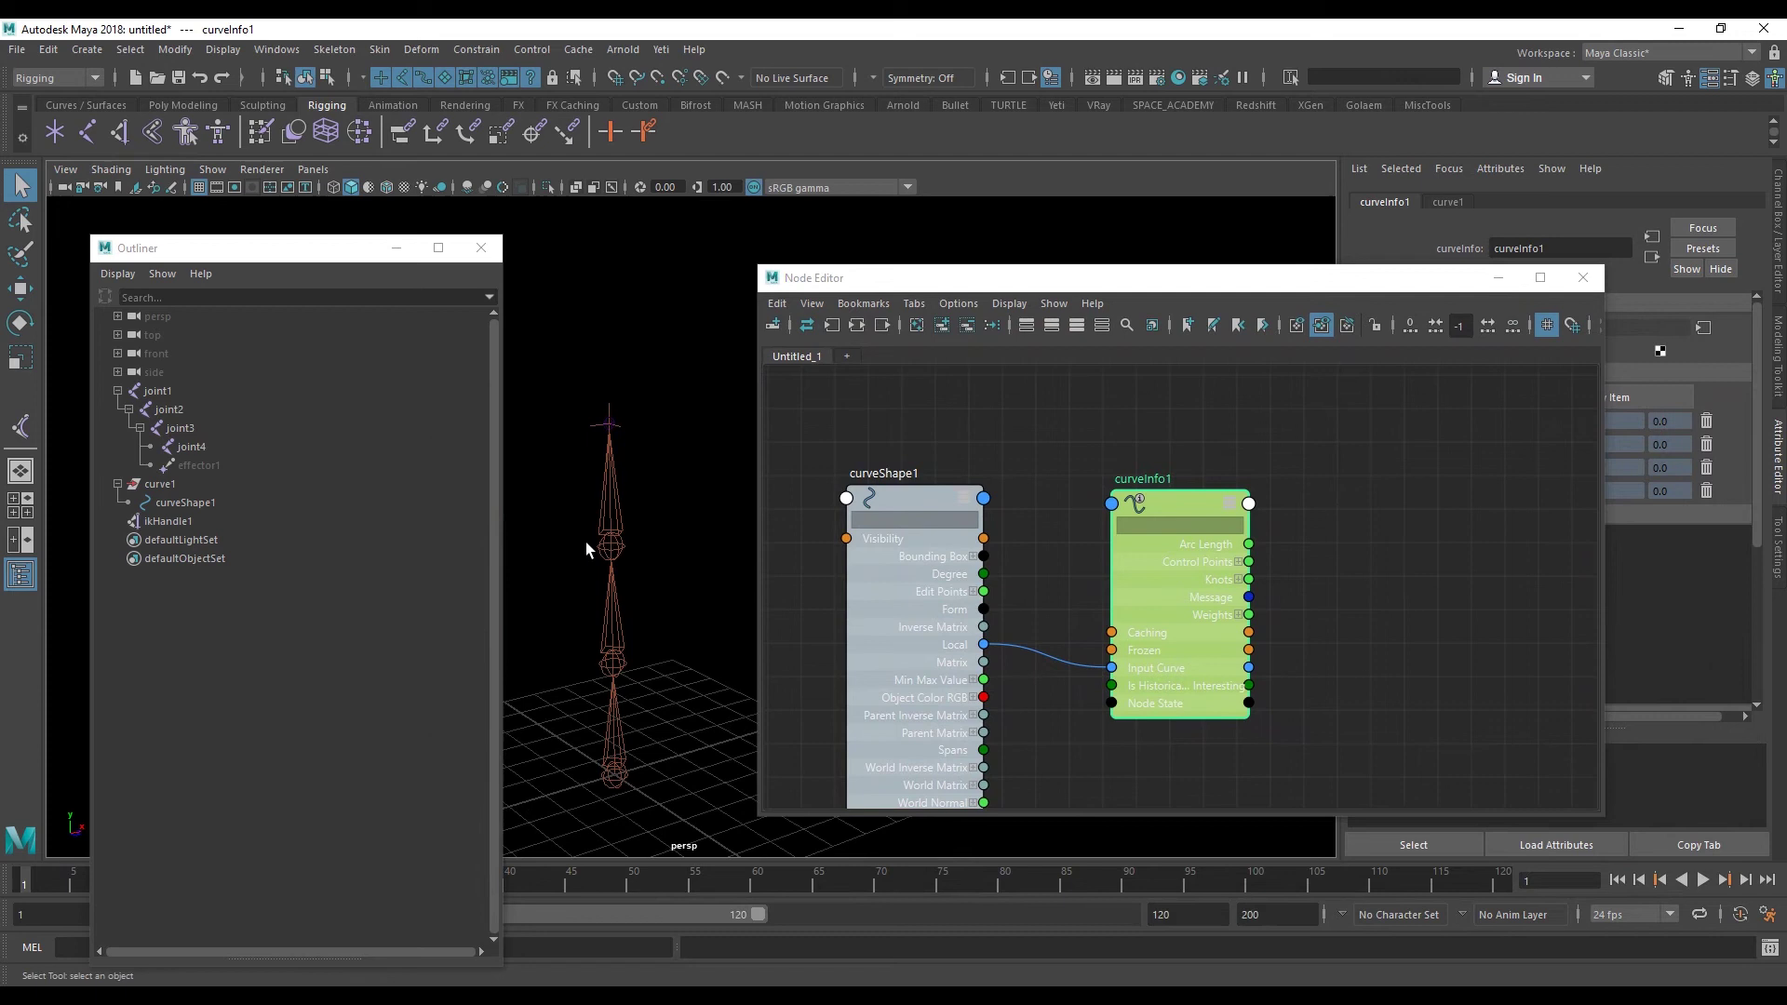
middle_click_drag(584, 545, 638, 499, "alt")
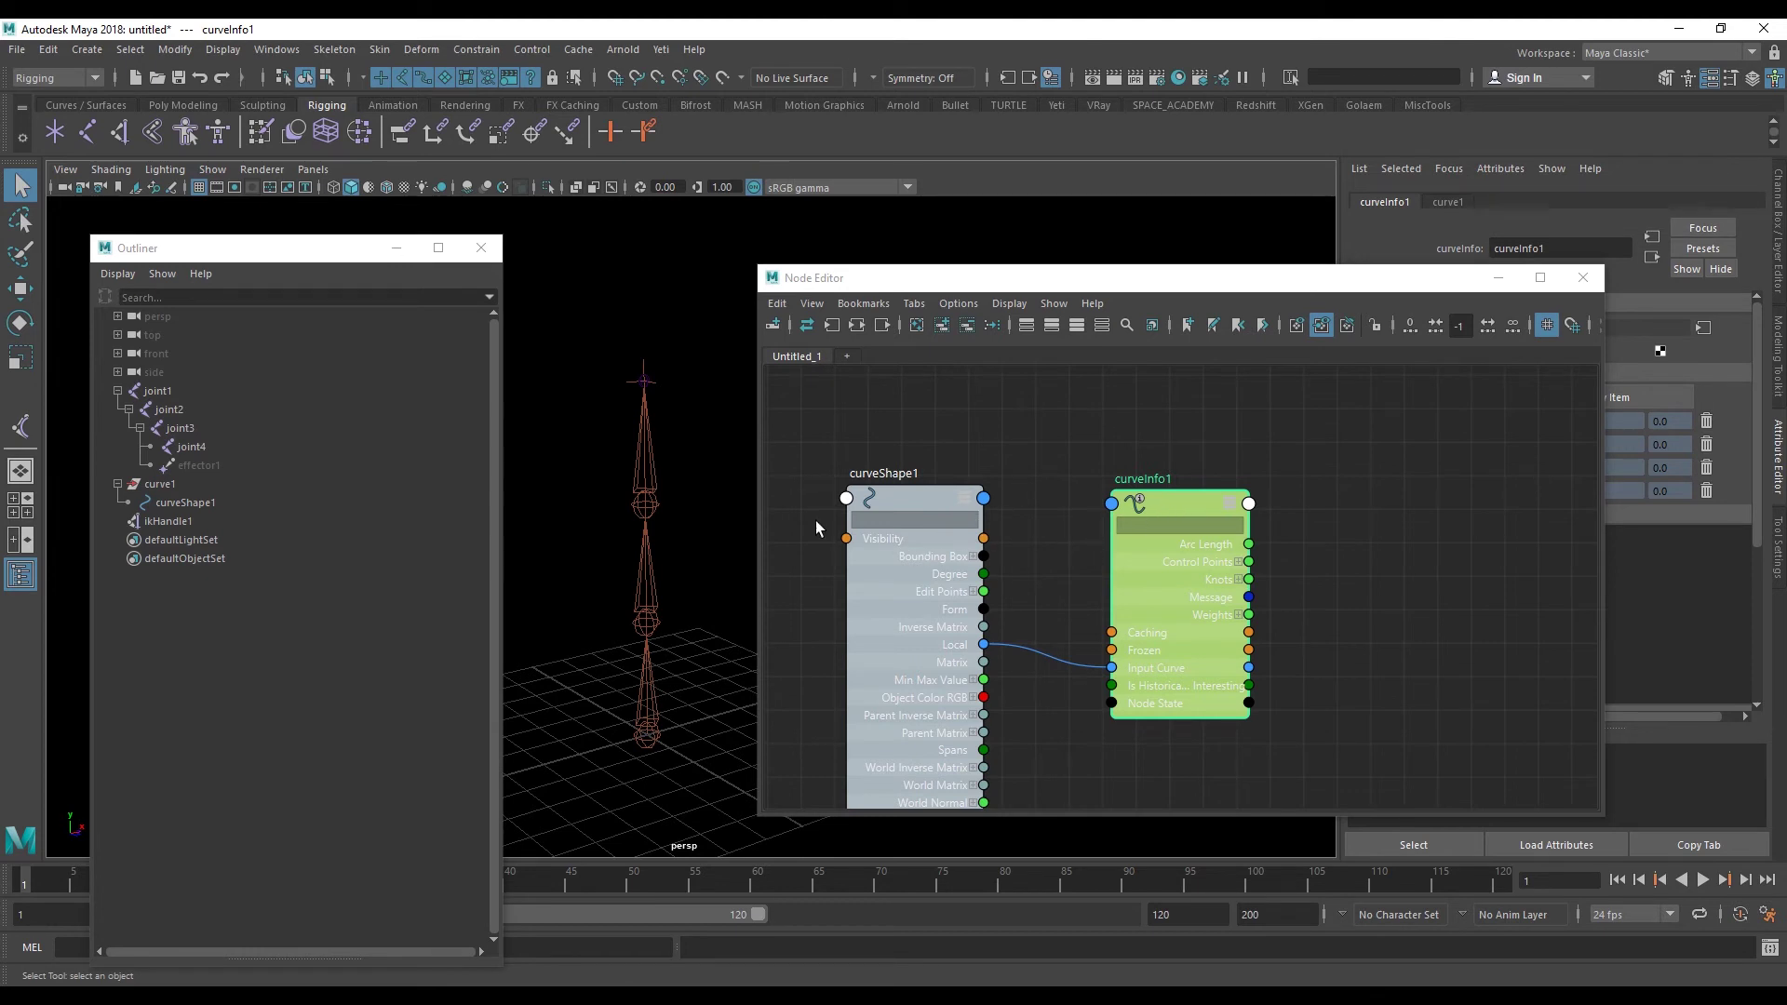
- Select joint3 and display its channel values in the Channel Box
left_click(657, 501)
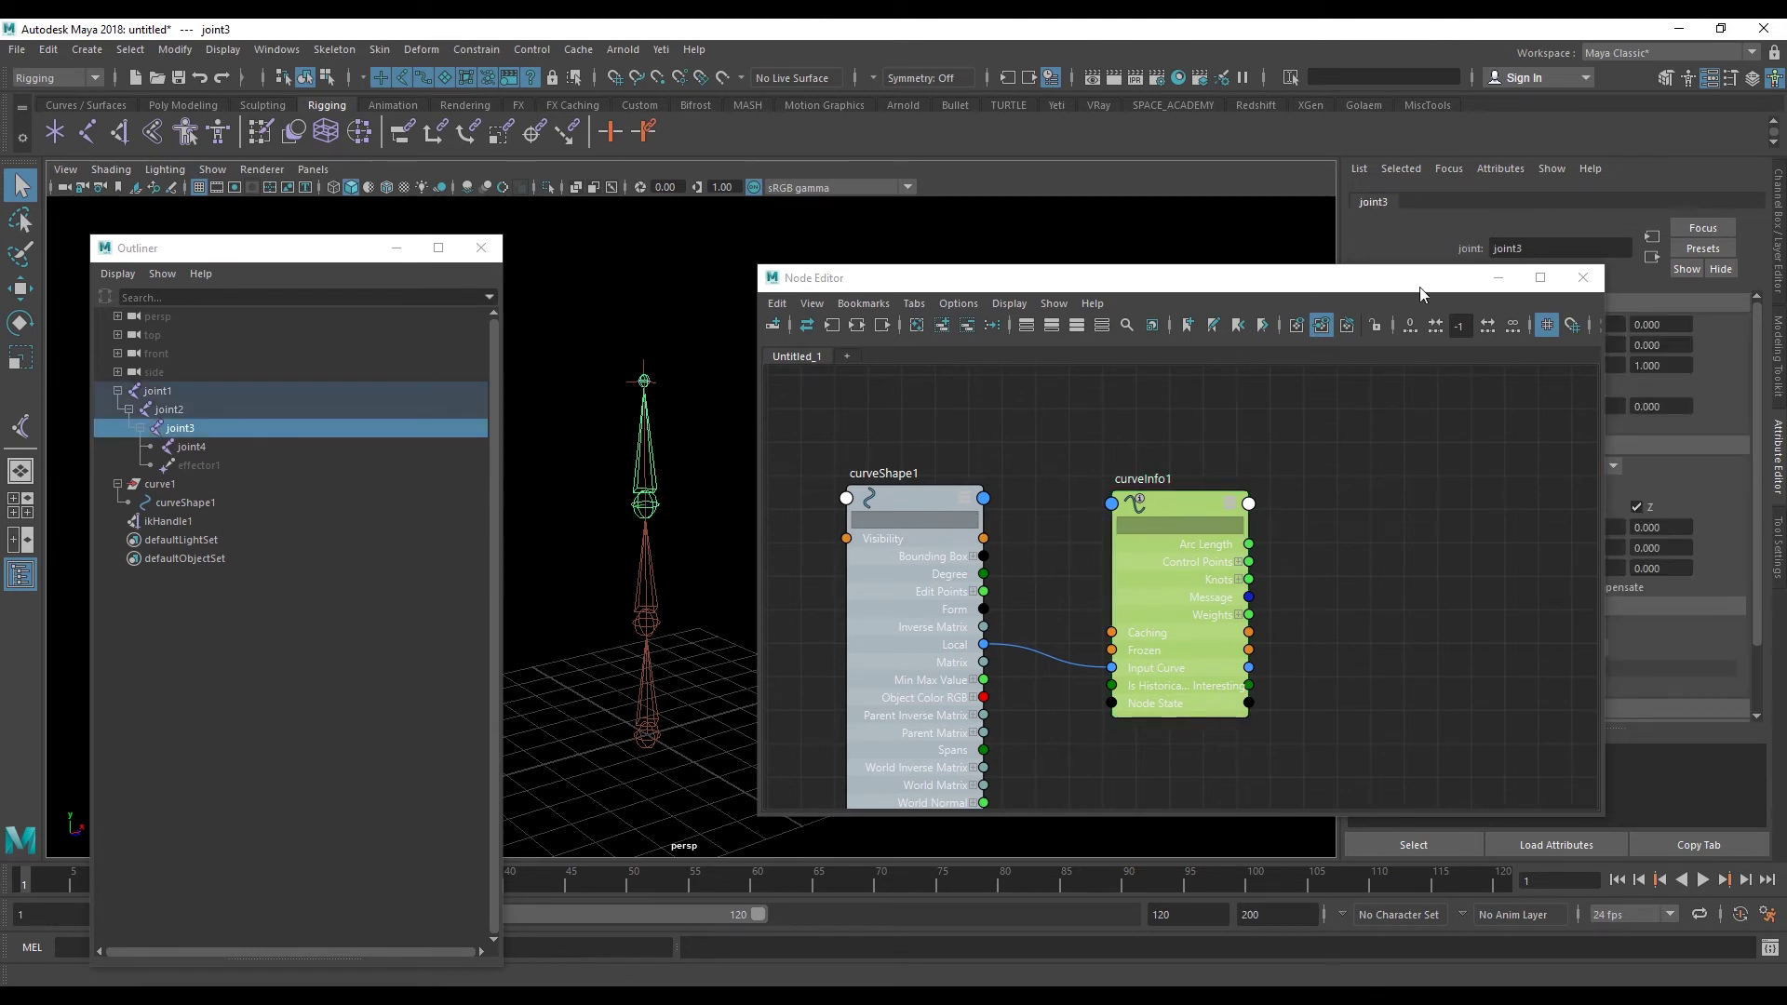
left_click(1780, 237)
mouse_move(1370, 265)
left_mouse_down()
mouse_move(1342, 391)
mouse_move(1378, 506)
left_mouse_up()
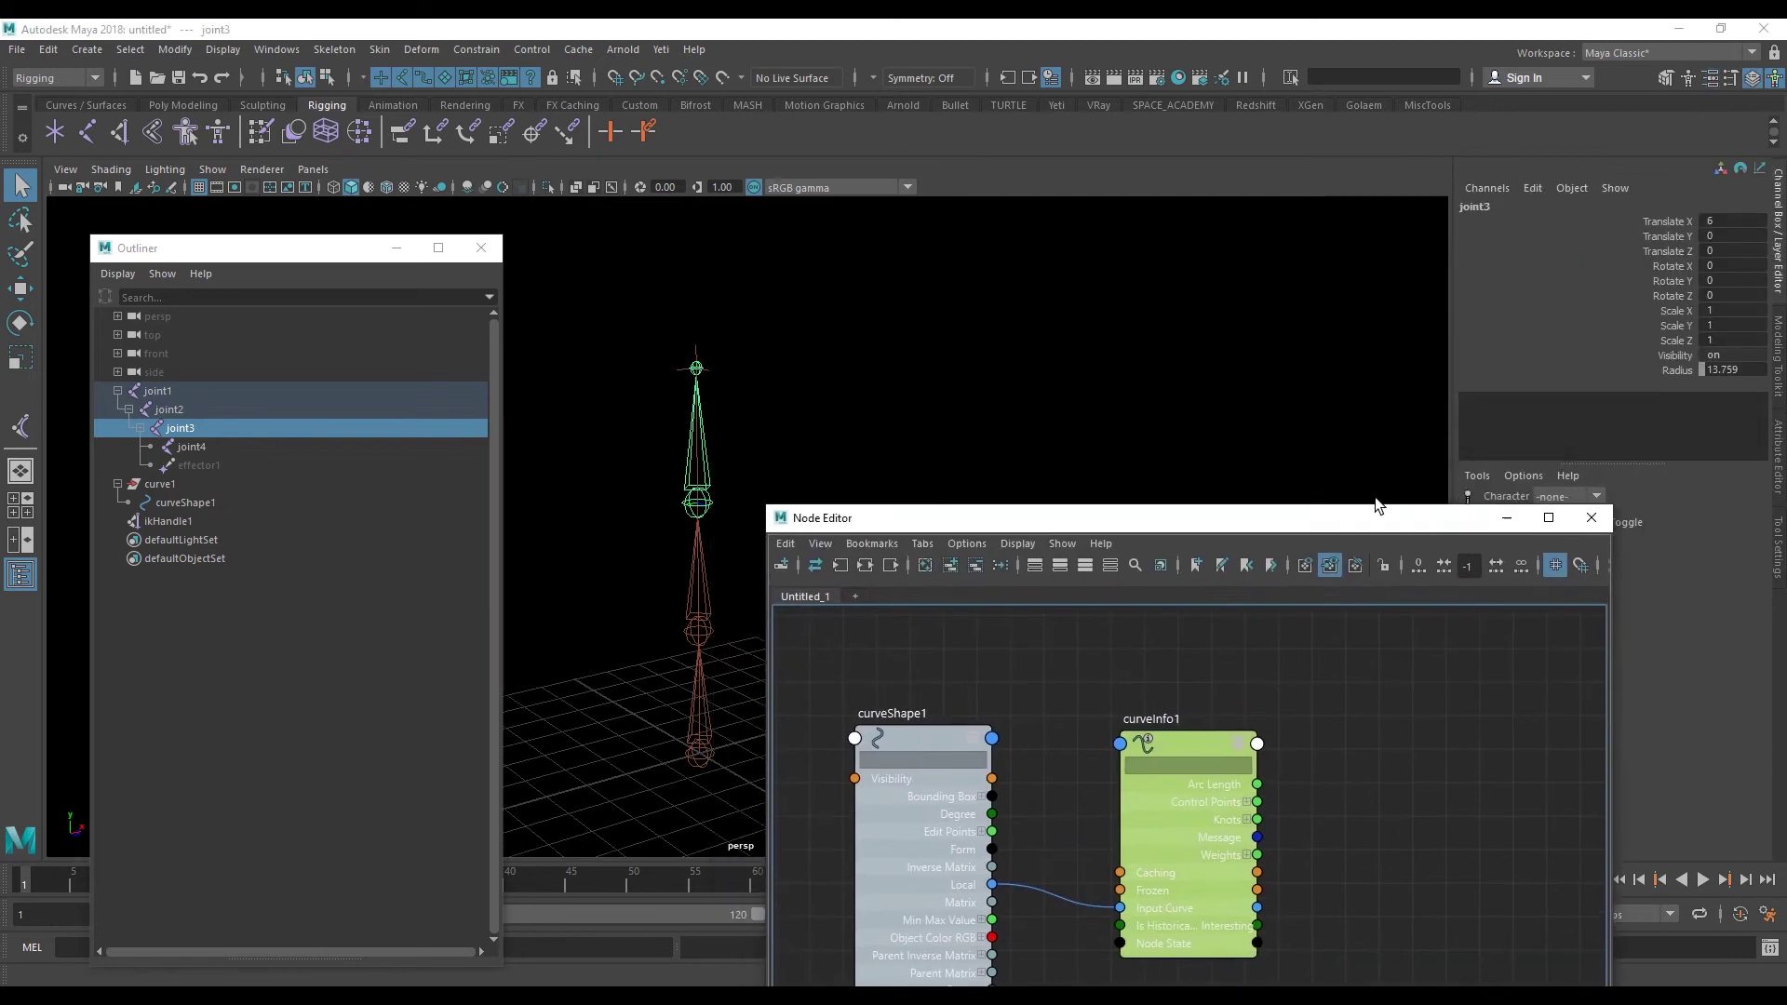
left_click_drag(952, 416, 898, 427, "alt")
key("w")
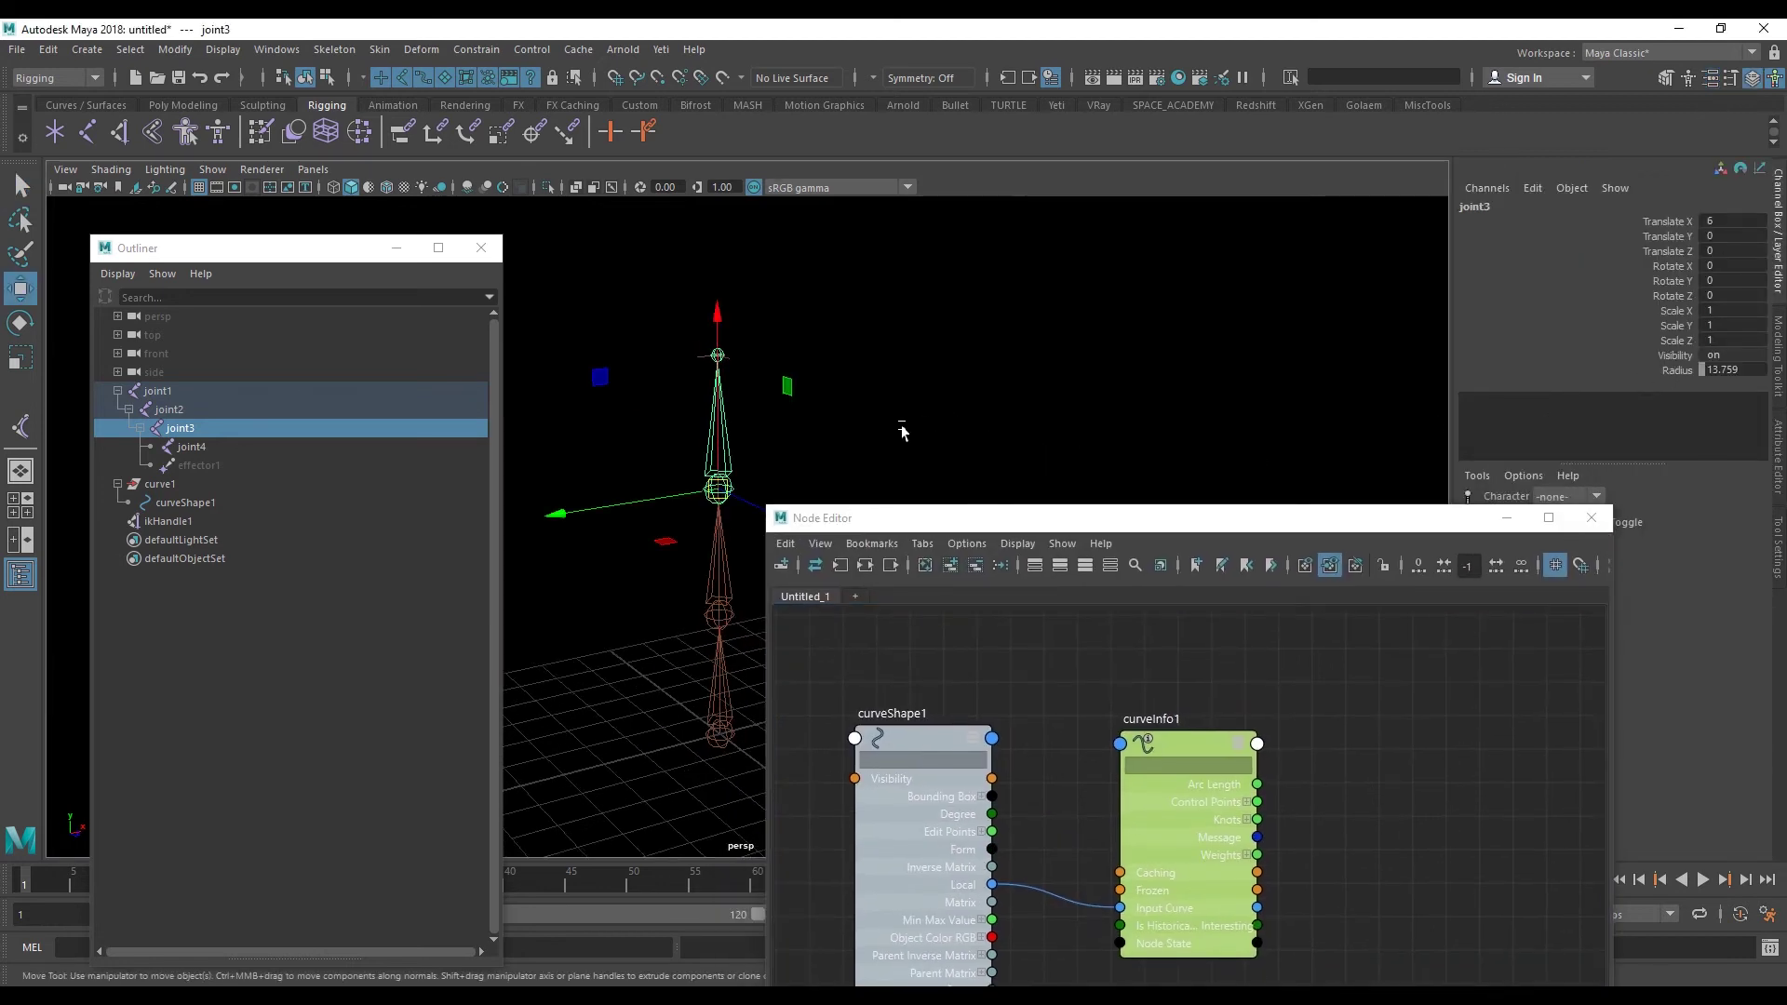
key("q")
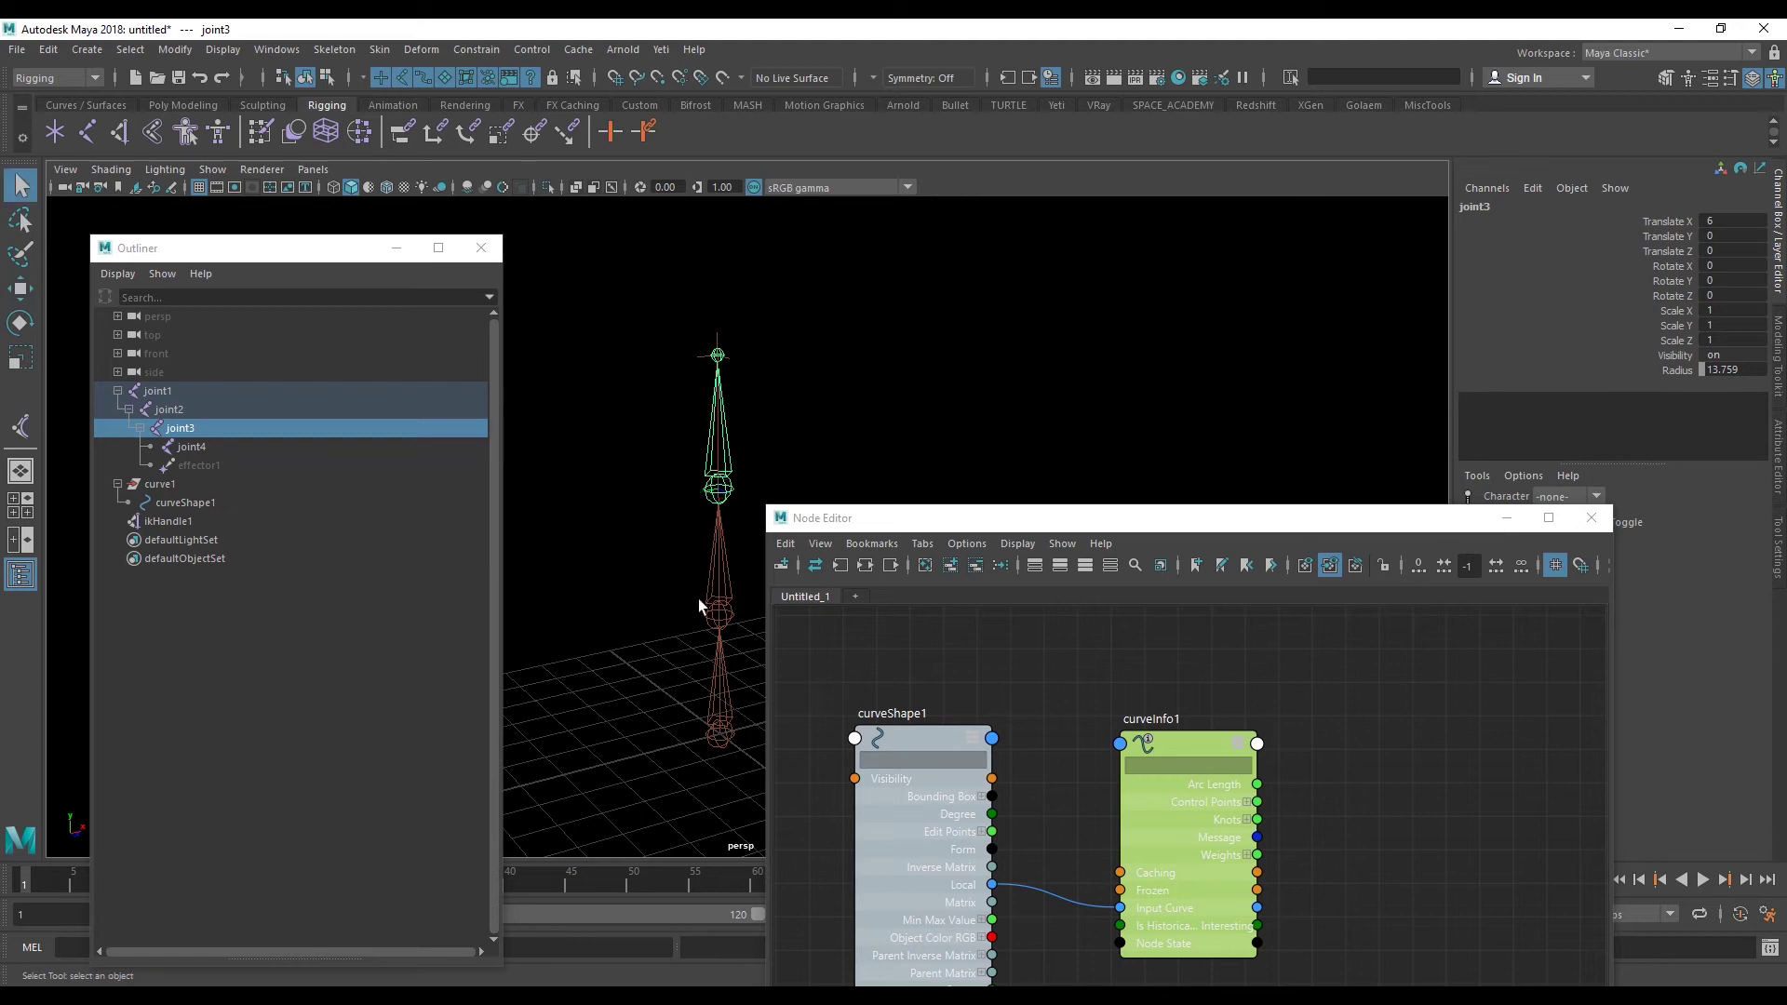
- Test rotating and scaling joint1 through joint3, then undo back to Scale X 1
left_click(184, 394)
left_click(198, 433, "shift")
key("f")
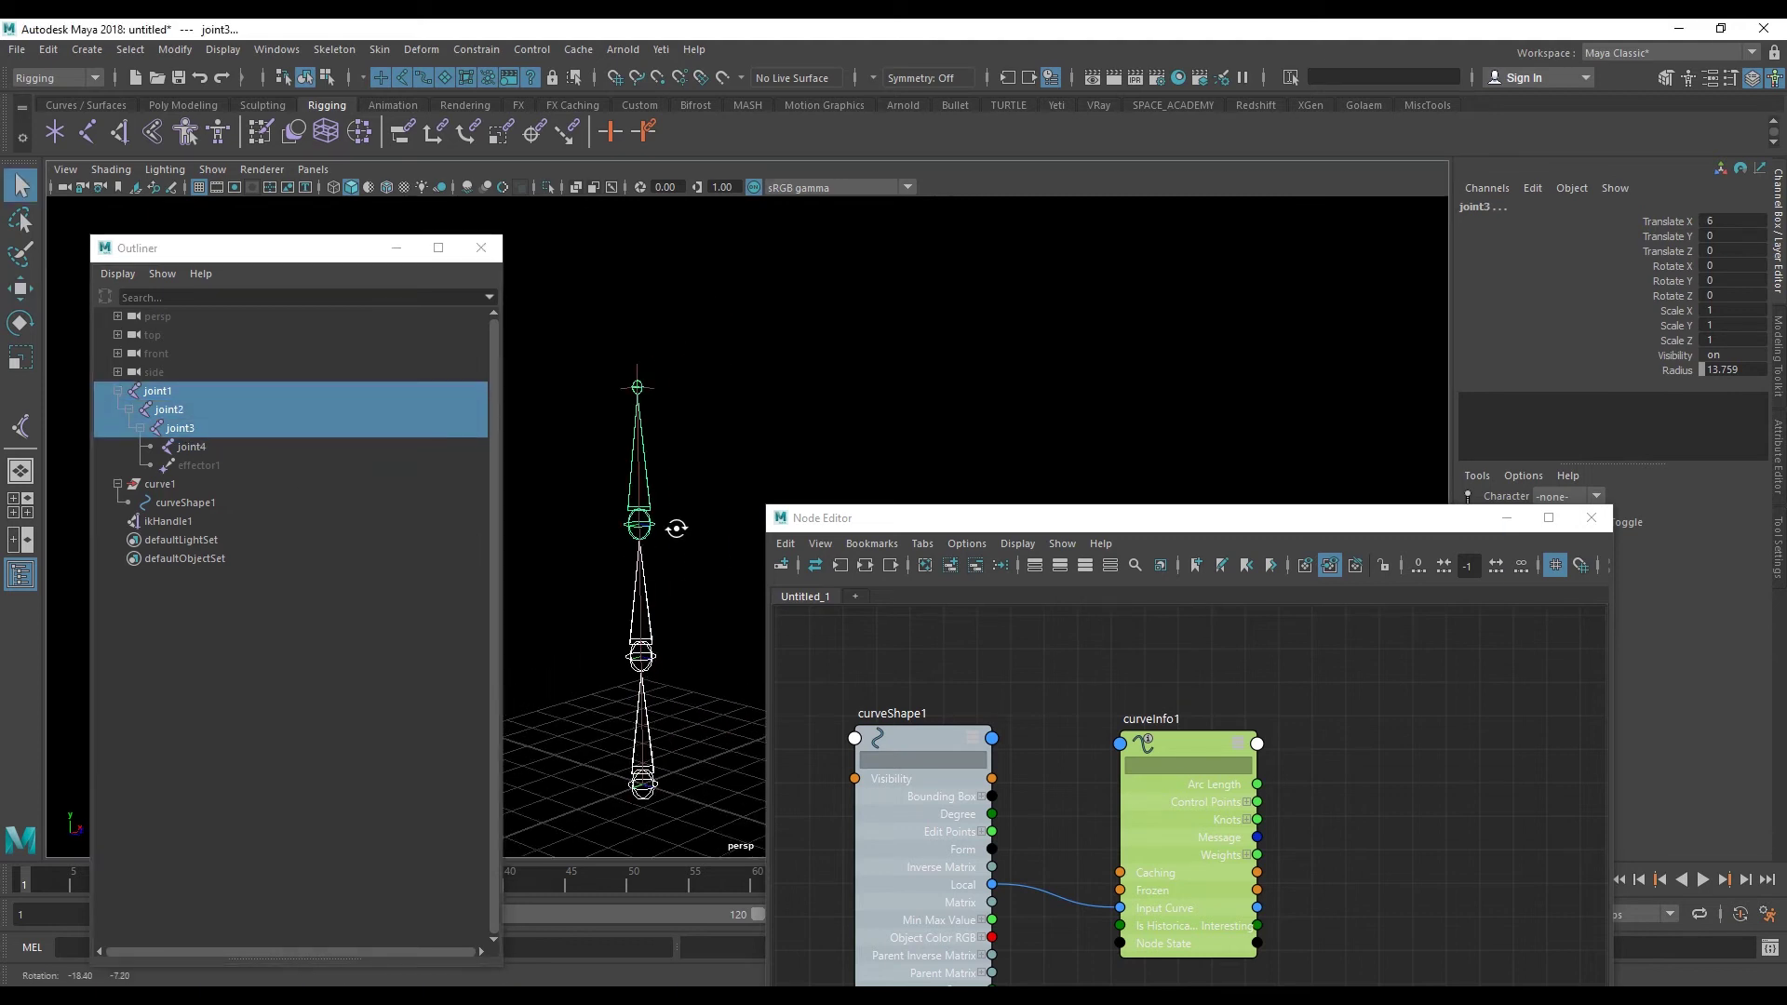
key("e")
key("r")
mouse_move(639, 558)
left_mouse_down("alt")
mouse_move(610, 560)
mouse_move(611, 509)
mouse_move(591, 535)
mouse_move(651, 428)
mouse_move(723, 460)
mouse_move(837, 108)
mouse_move(806, 388)
mouse_move(857, 151)
mouse_move(813, 446)
mouse_move(797, 483)
mouse_move(783, 468)
left_mouse_up("alt")
key("q")
key("alt+shift")
key("ctrl+z")
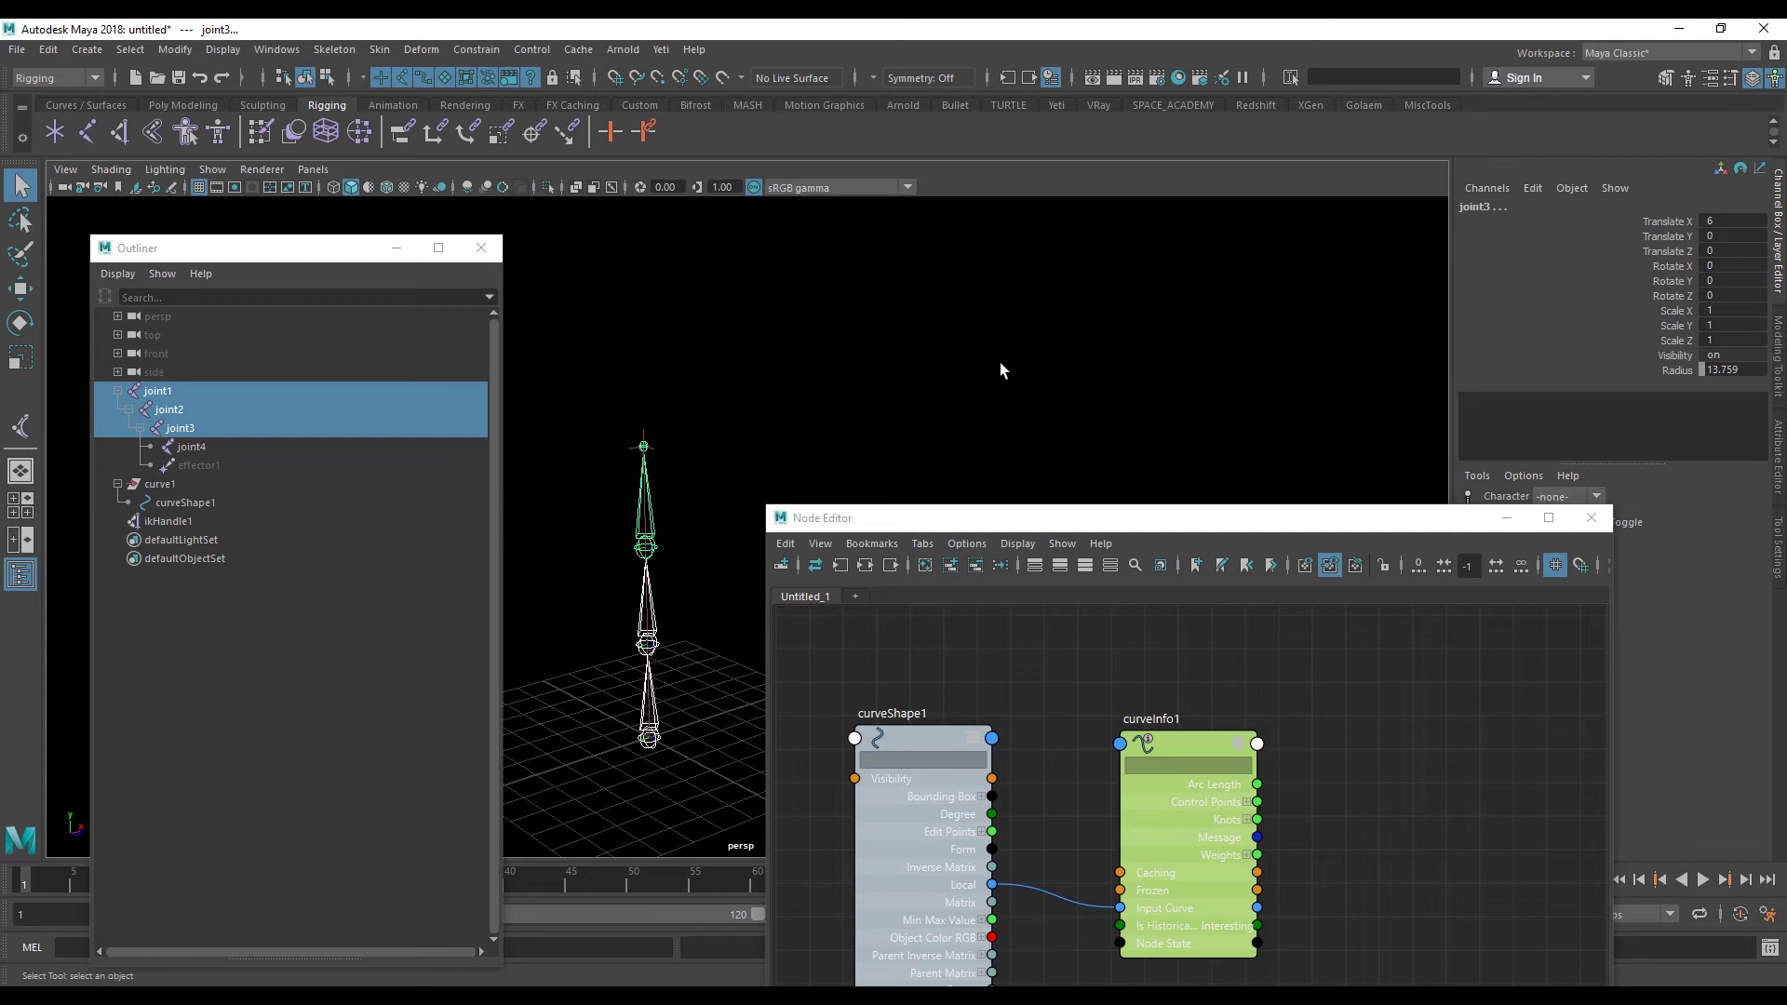
mouse_move(952, 523)
left_mouse_down()
mouse_move(982, 365)
mouse_move(954, 368)
left_mouse_up()
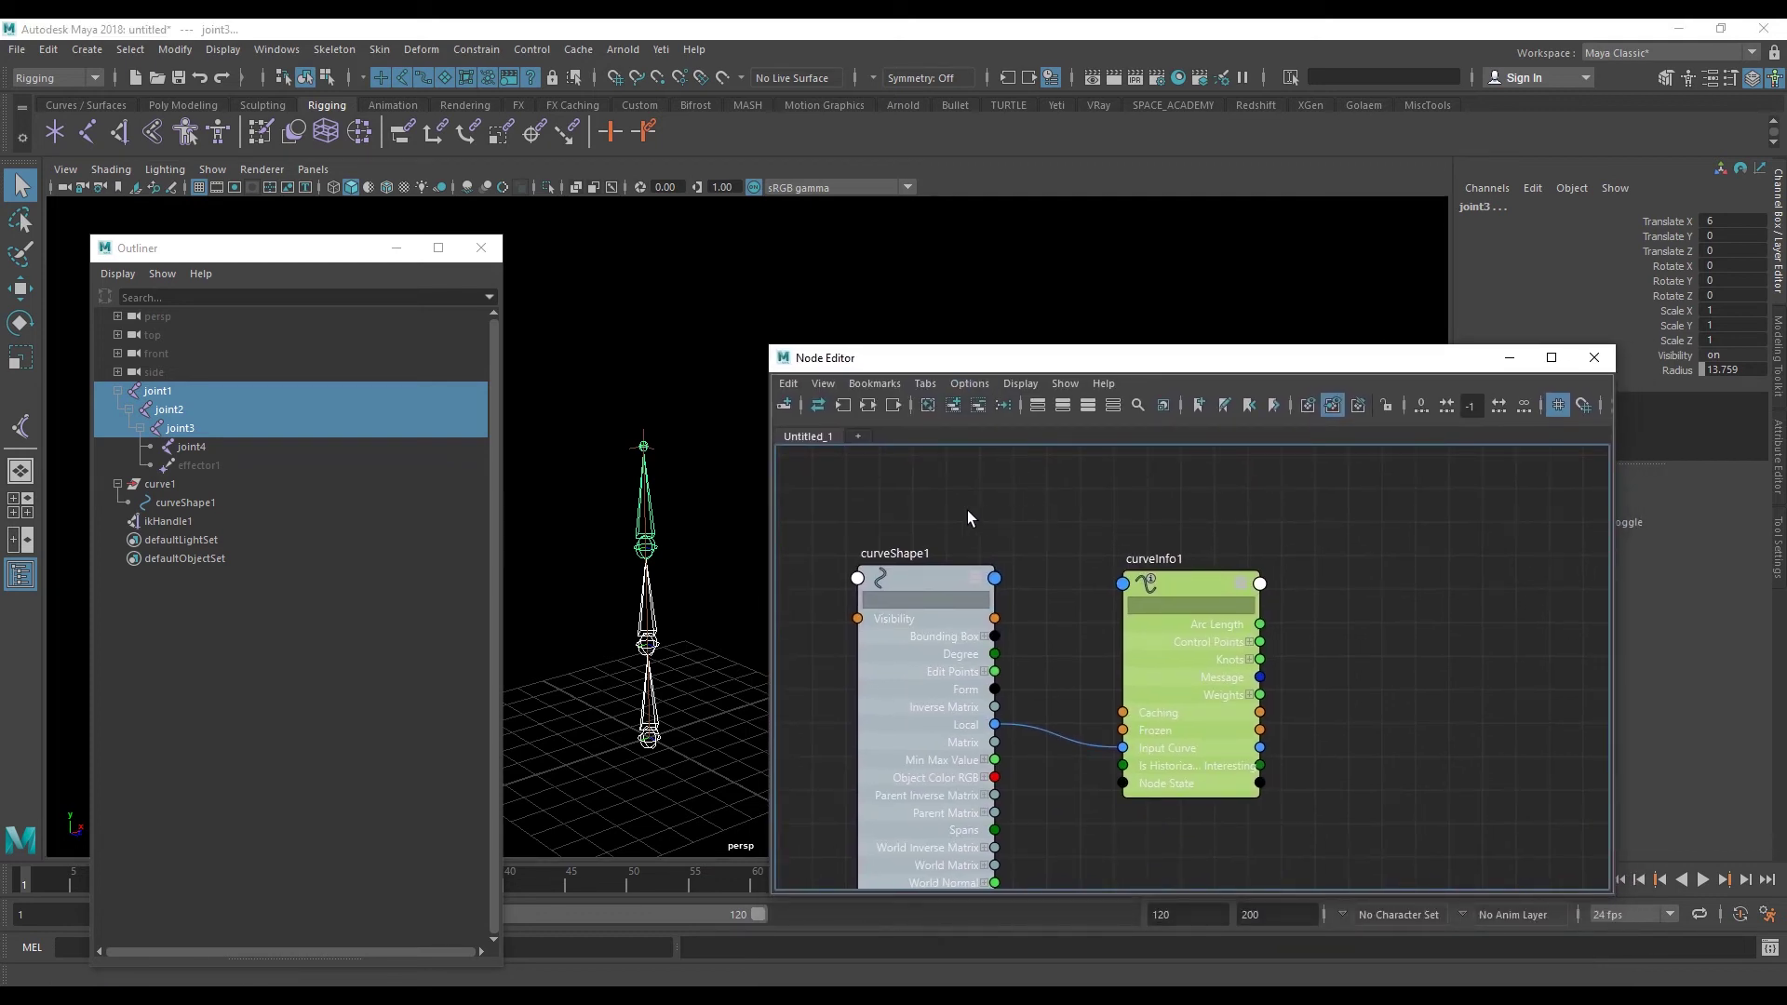
- Select joint2 and joint1, then reposition curveInfo1 in the Node Editor
left_click(655, 544)
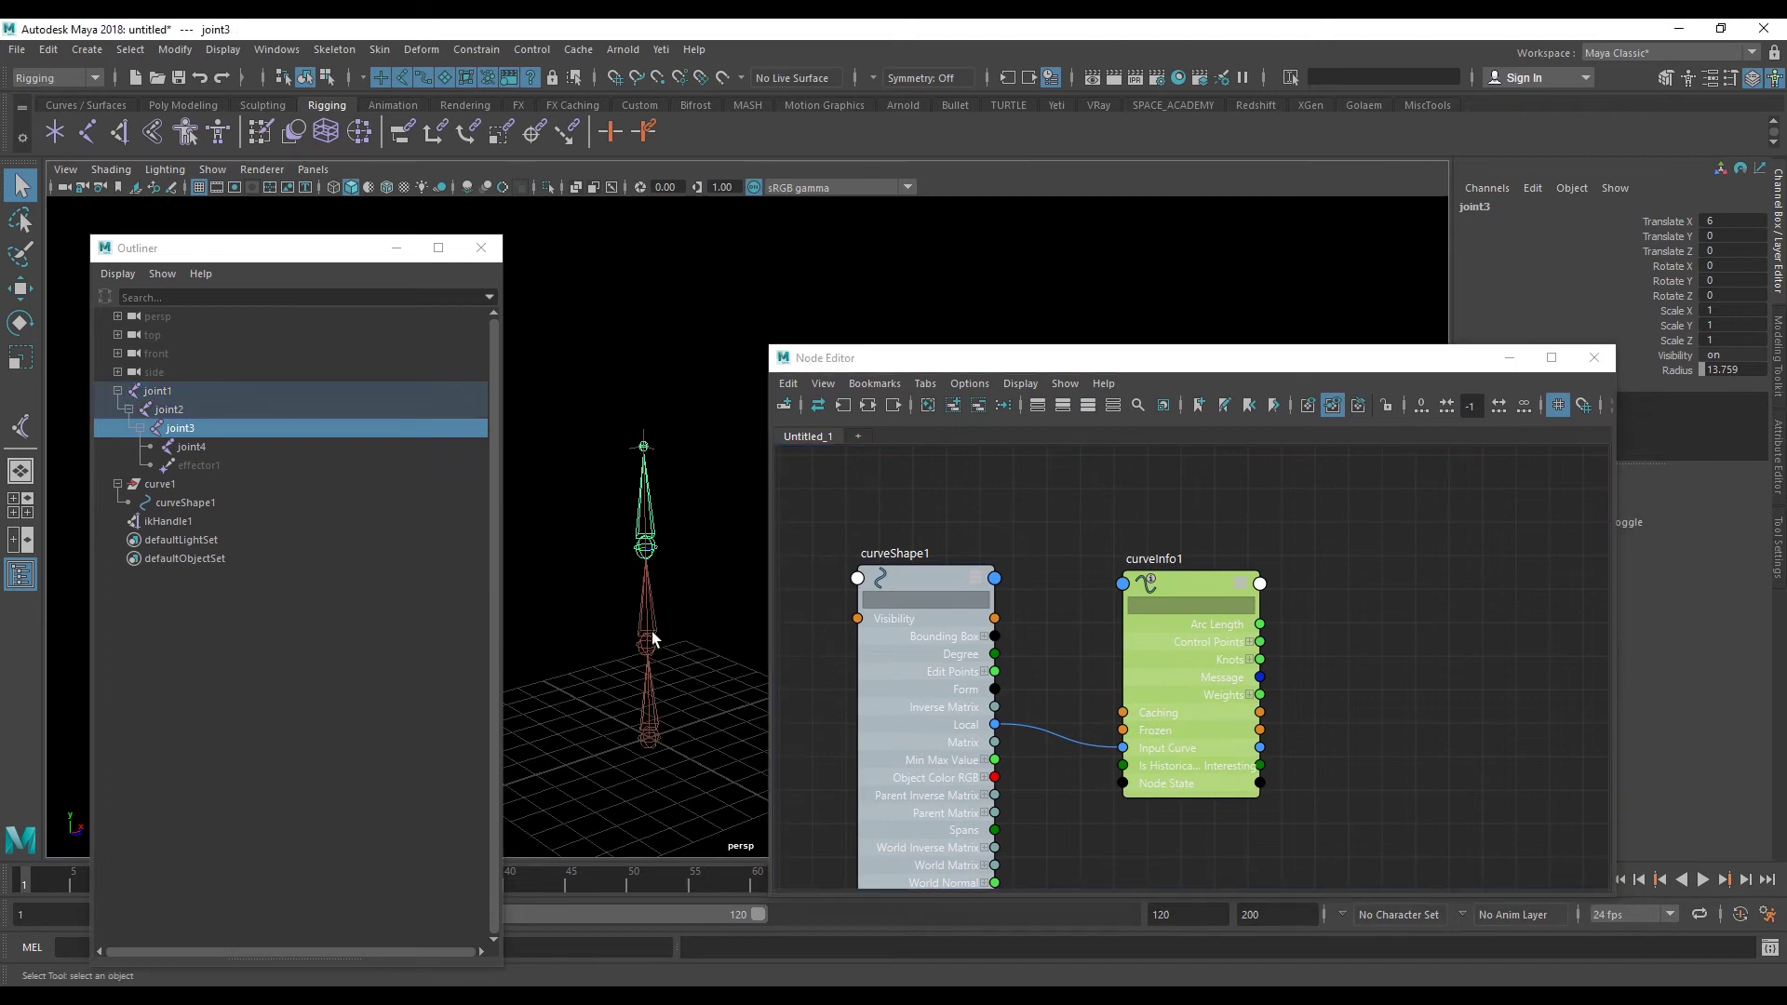
left_click(655, 721)
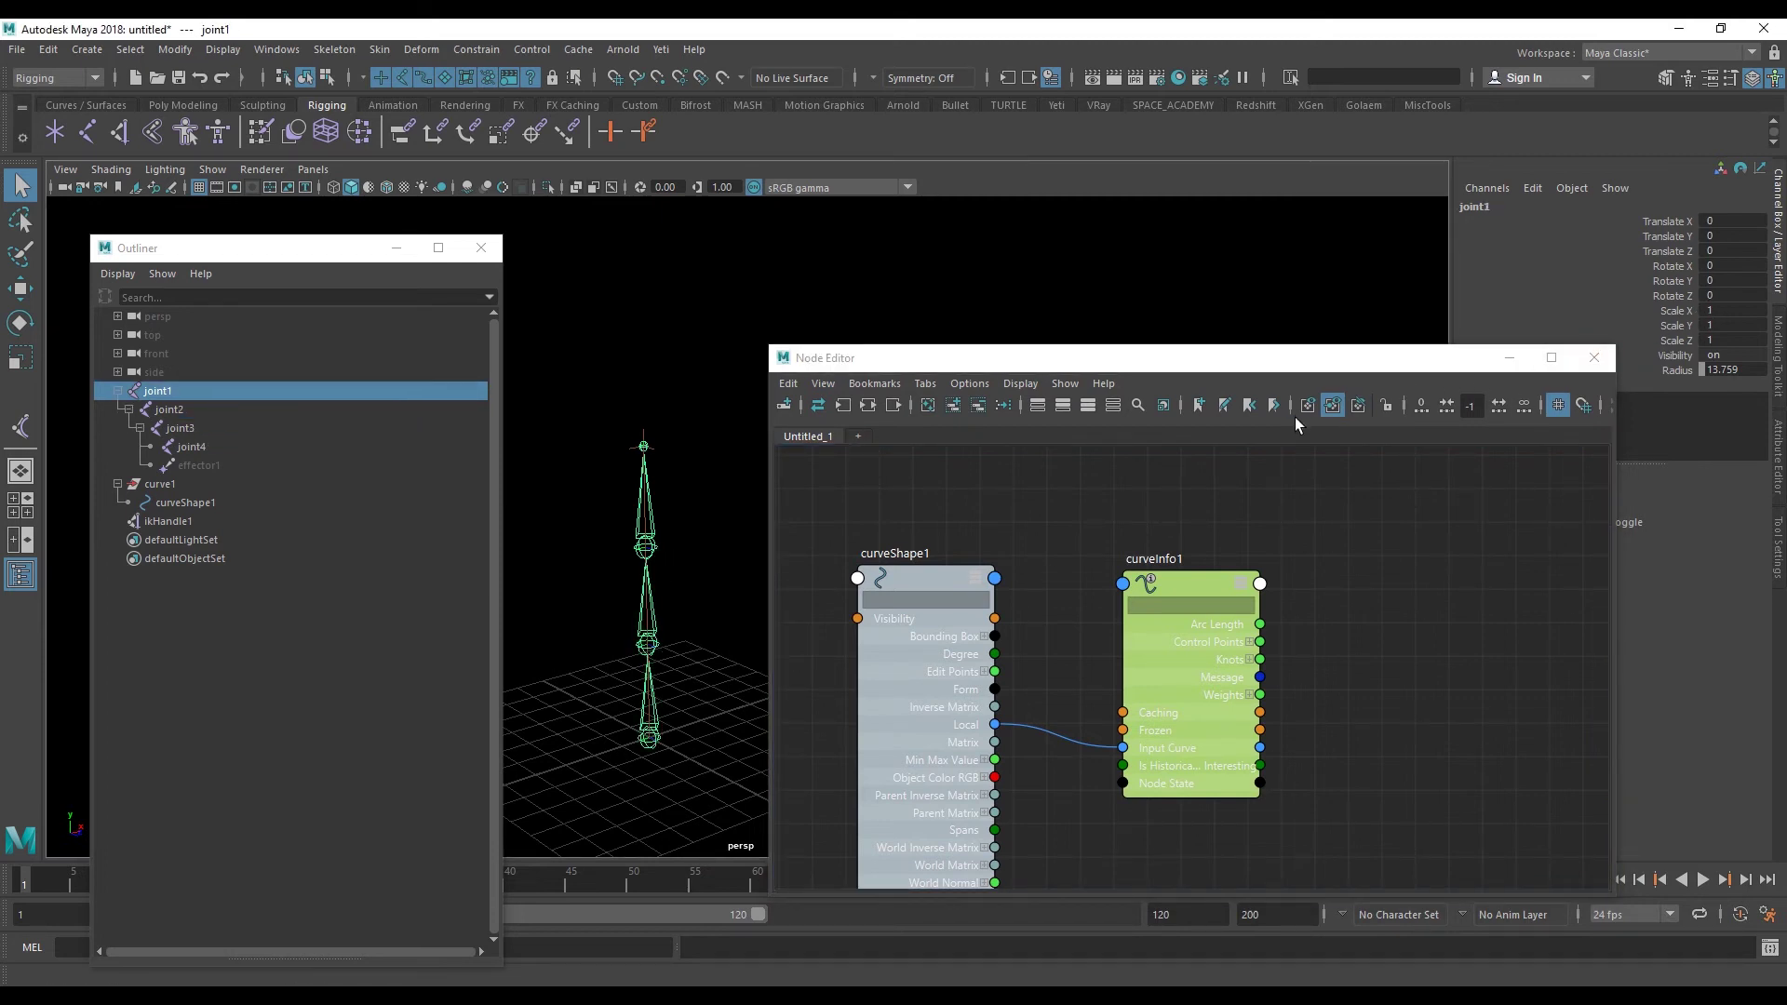
middle_click_drag(1301, 597, 1263, 579, "alt")
left_click_drag(1150, 570, 1232, 545)
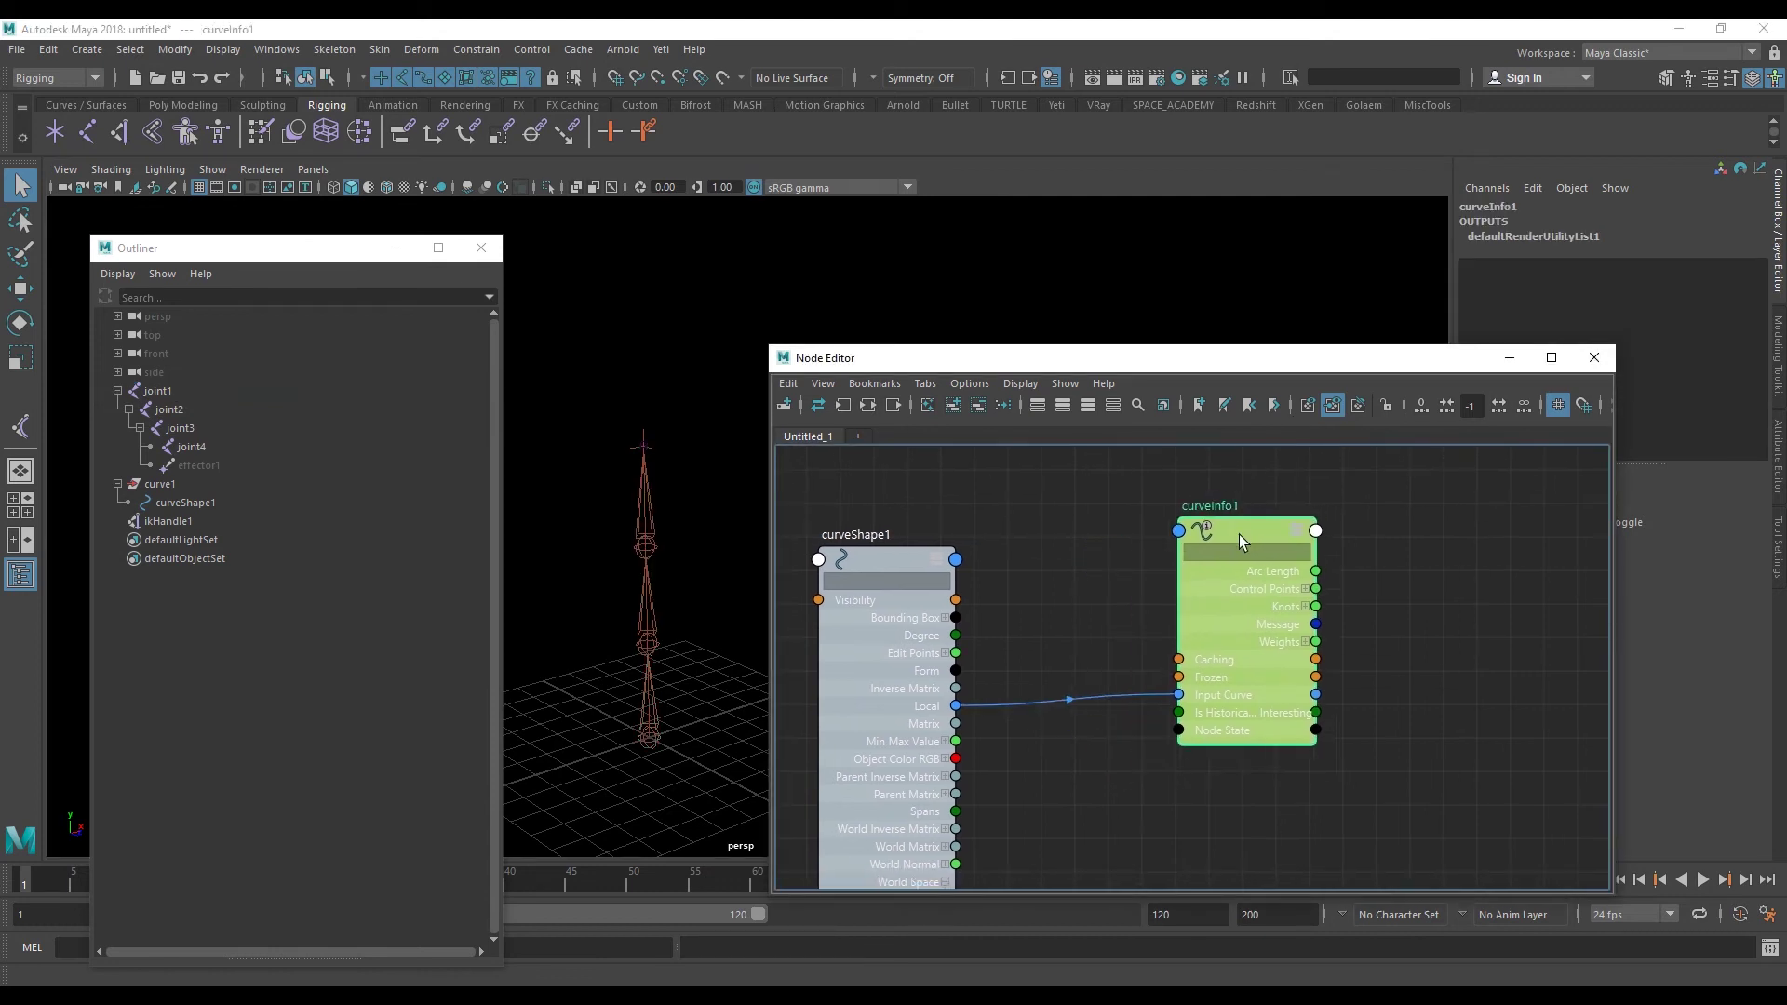
key("ctrl+a")
mouse_move(1307, 359)
left_mouse_down()
mouse_move(1033, 562)
mouse_move(1295, 491)
left_mouse_up()
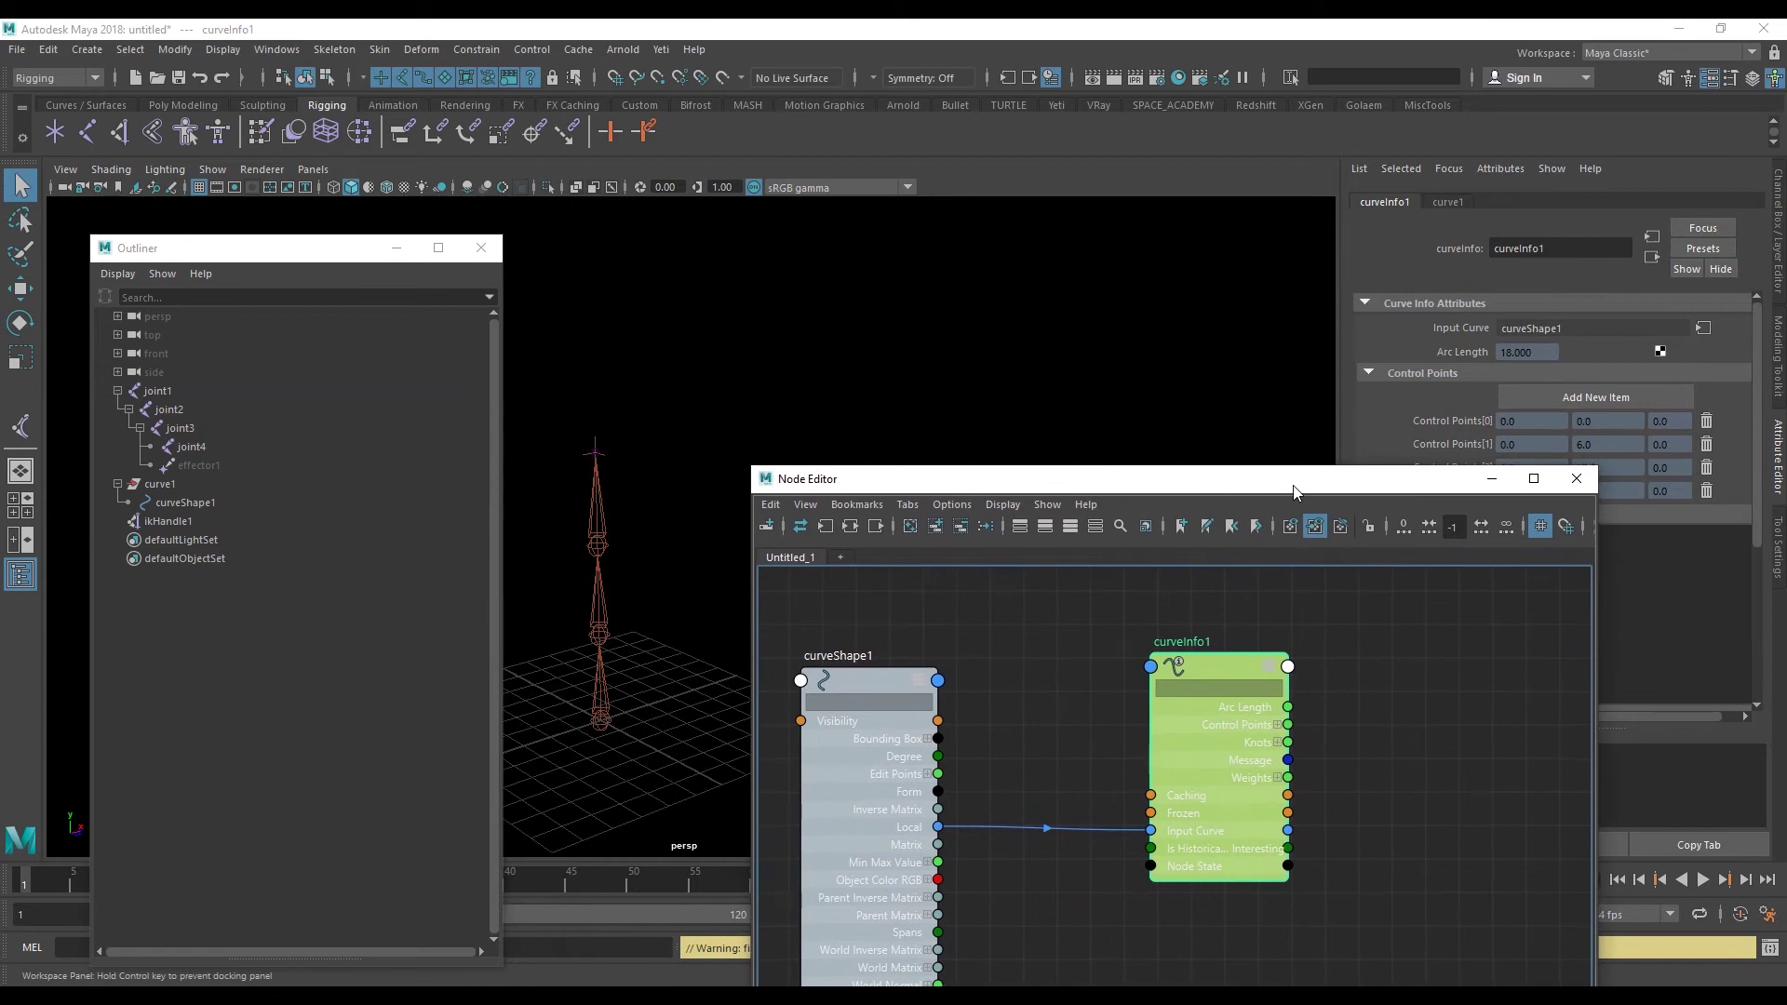
left_click_drag(1215, 666, 1131, 661)
left_click(1292, 714)
- Create a multiplyDivide1 node and connect curveInfo1's Arc Length to its Input 1X
key("Tab")
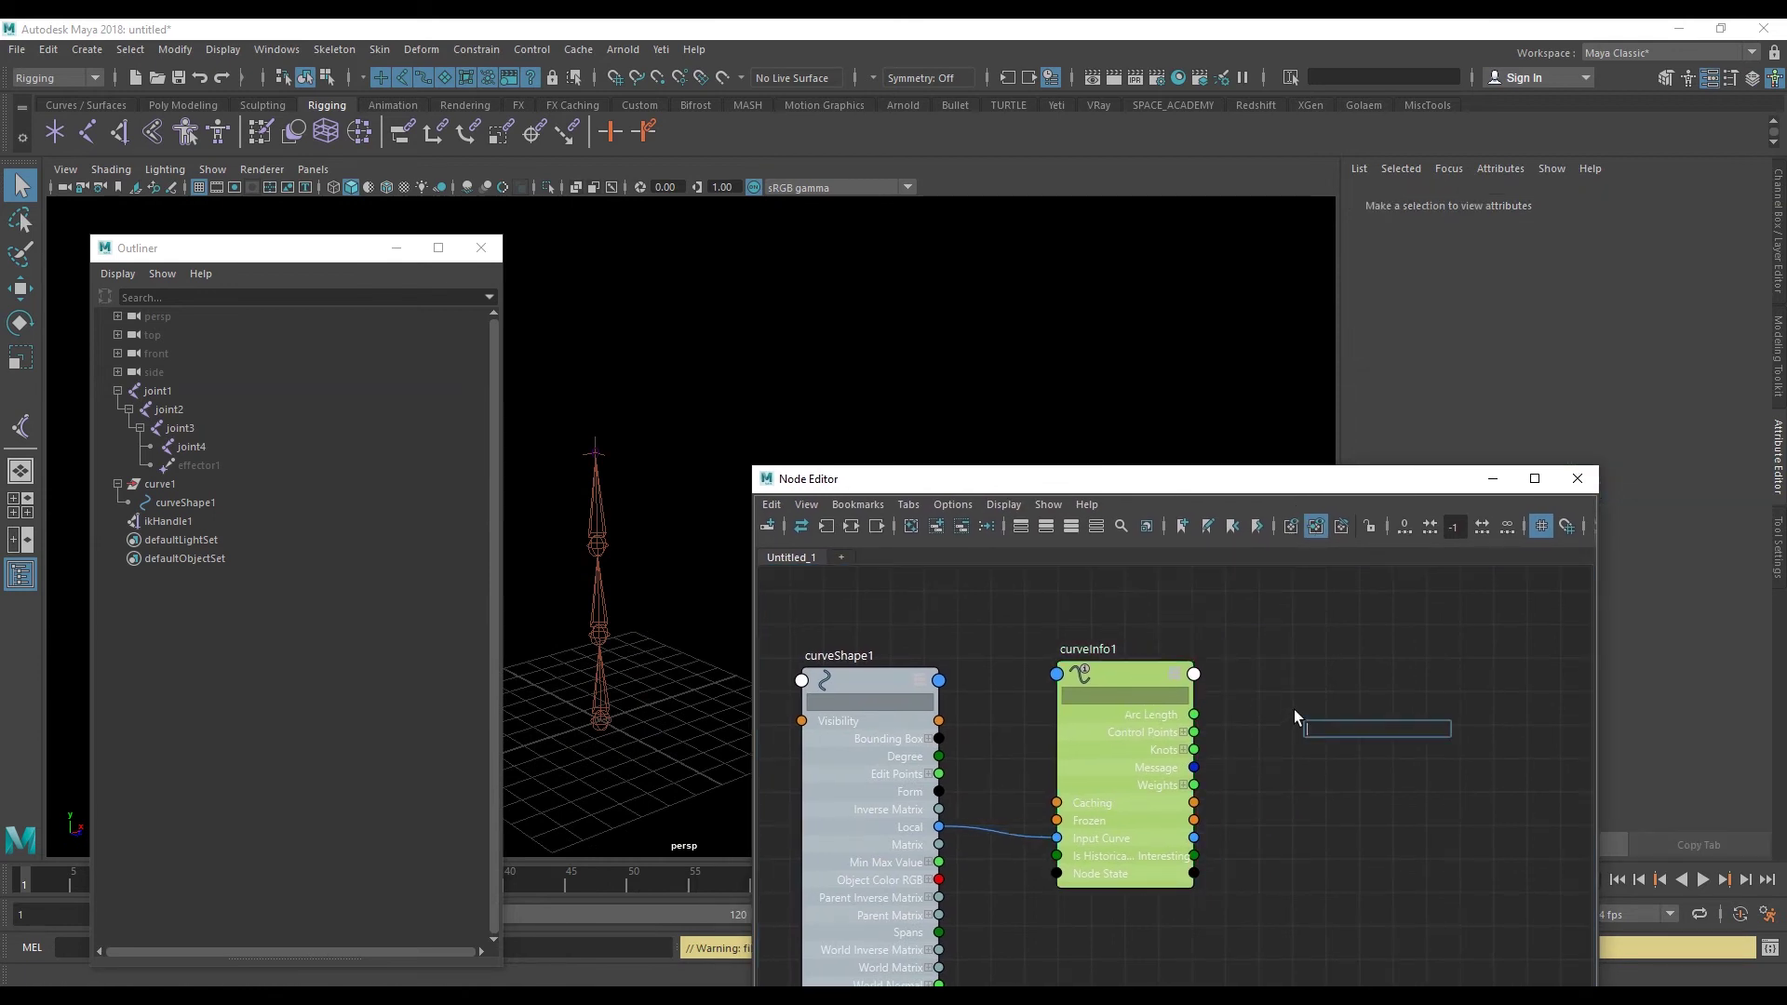
key("BackSpace")
type("m")
type("ul")
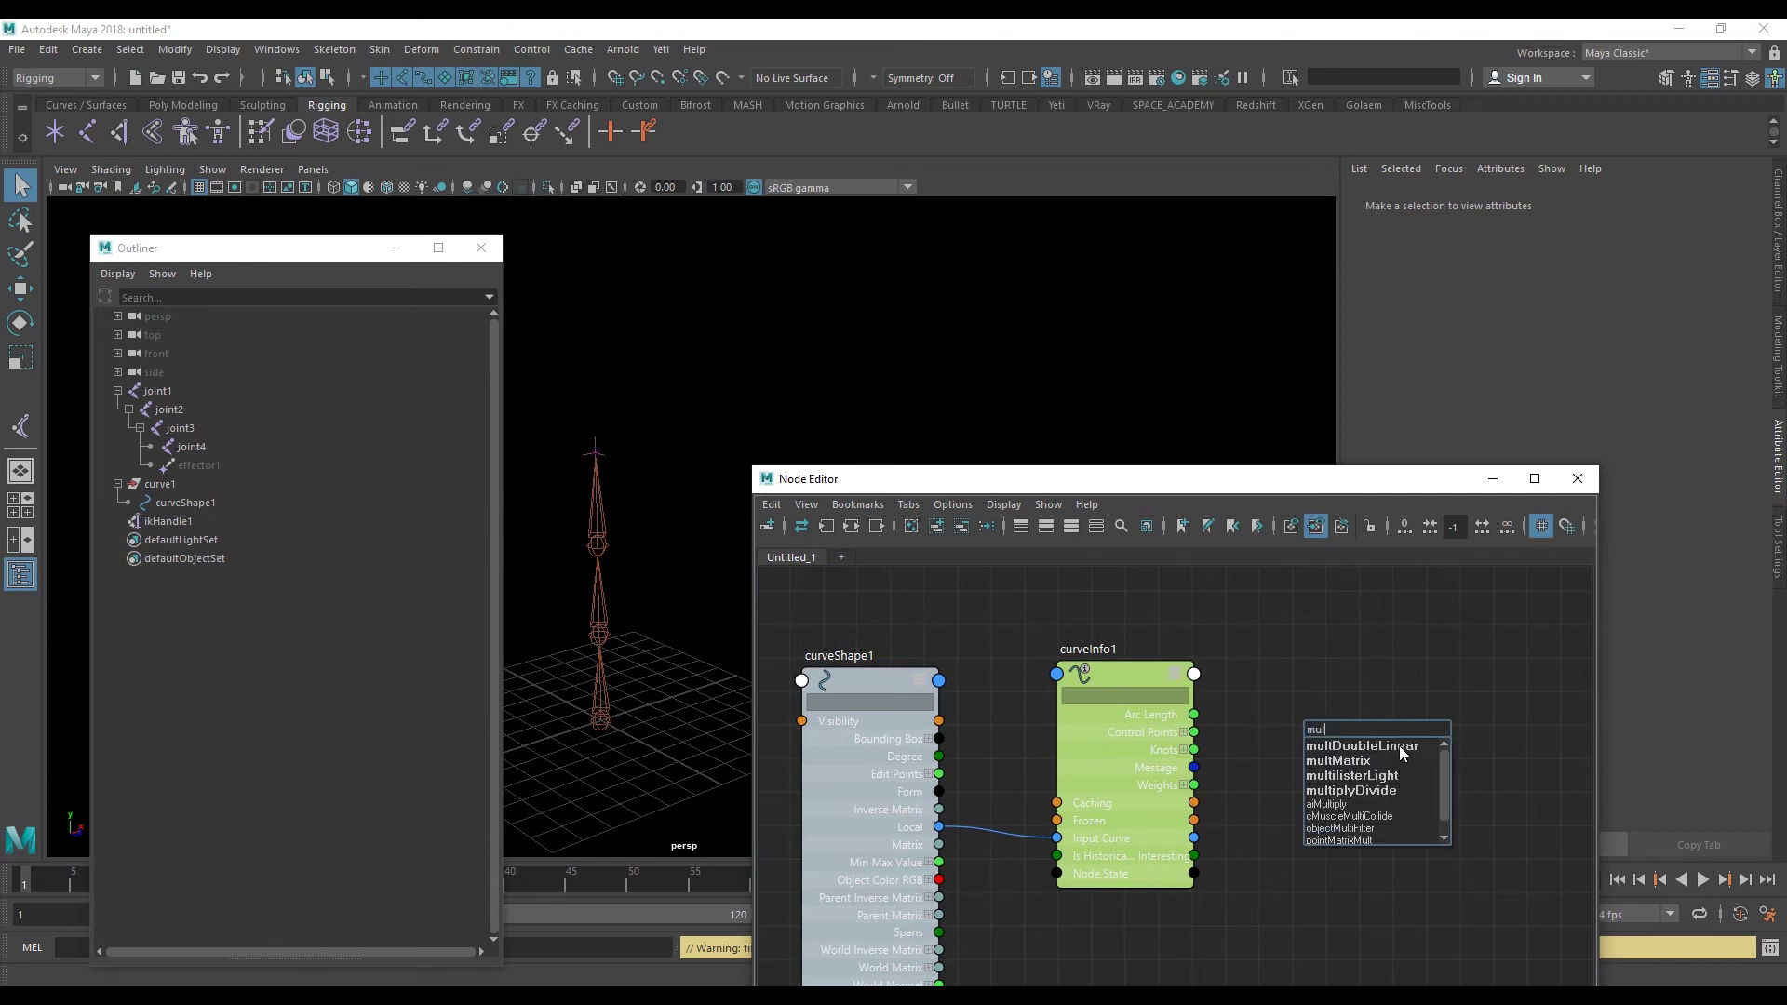
left_click(1388, 790)
mouse_move(1382, 738)
left_mouse_down()
mouse_move(1371, 789)
mouse_move(1474, 754)
mouse_move(1410, 750)
left_mouse_up()
left_click(1388, 798)
middle_click_drag(1262, 670, 1201, 647)
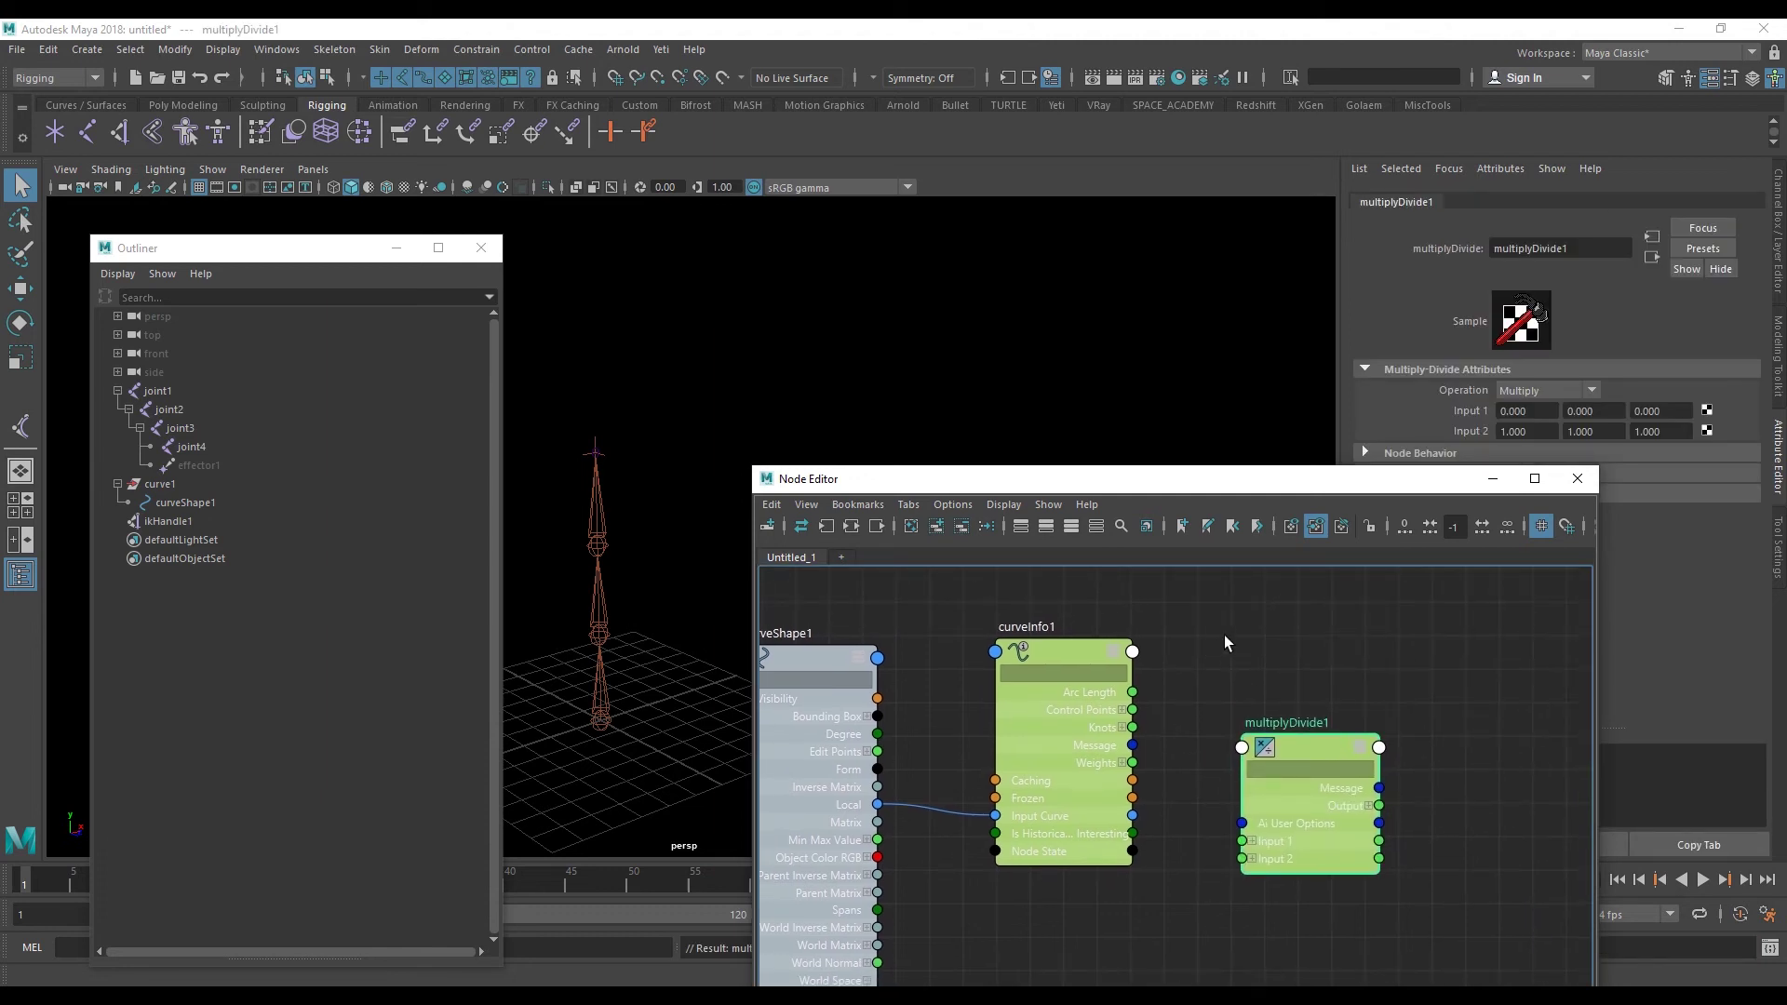
left_click_drag(1103, 774, 1037, 763)
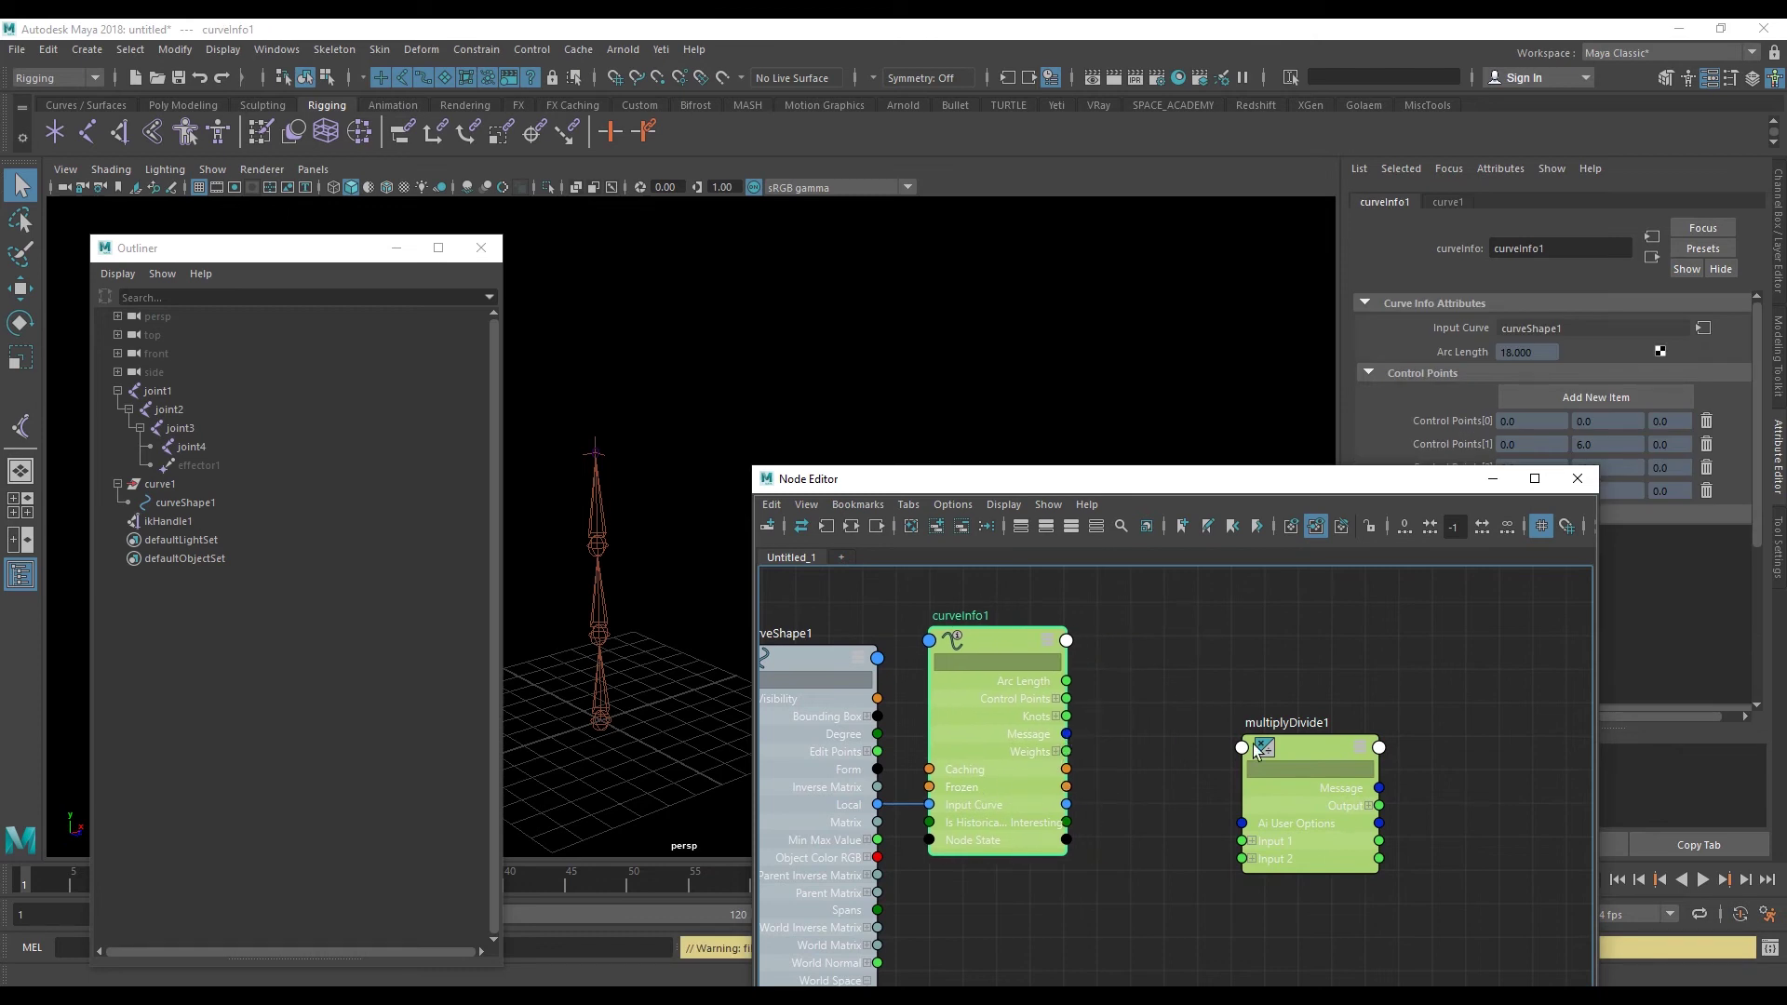
left_click(1251, 840)
left_click_drag(1295, 745, 1281, 761)
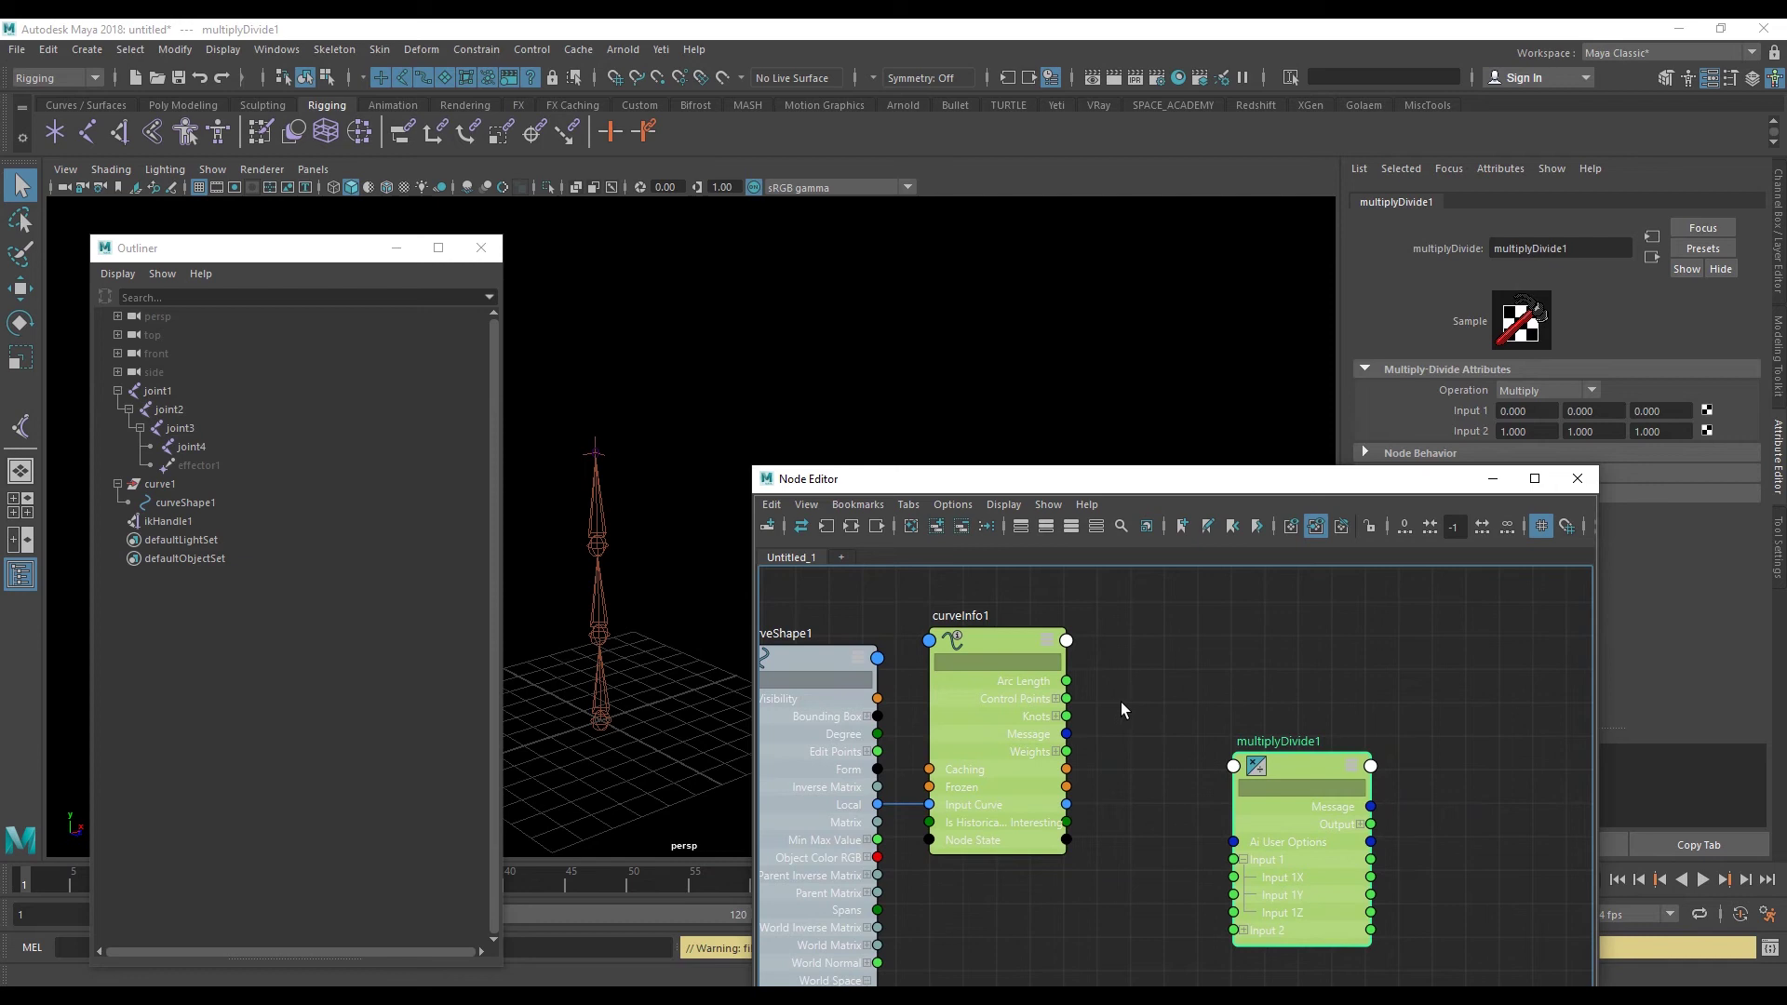
middle_click_drag(1202, 698, 1258, 679, "alt")
mouse_move(1119, 666)
left_mouse_down()
mouse_move(1287, 859)
mouse_move(1327, 815)
left_mouse_up()
- Set multiplyDivide1's Input 2 X to 18 and its Operation to Divide
middle_click_drag(1328, 632, 1301, 652, "alt")
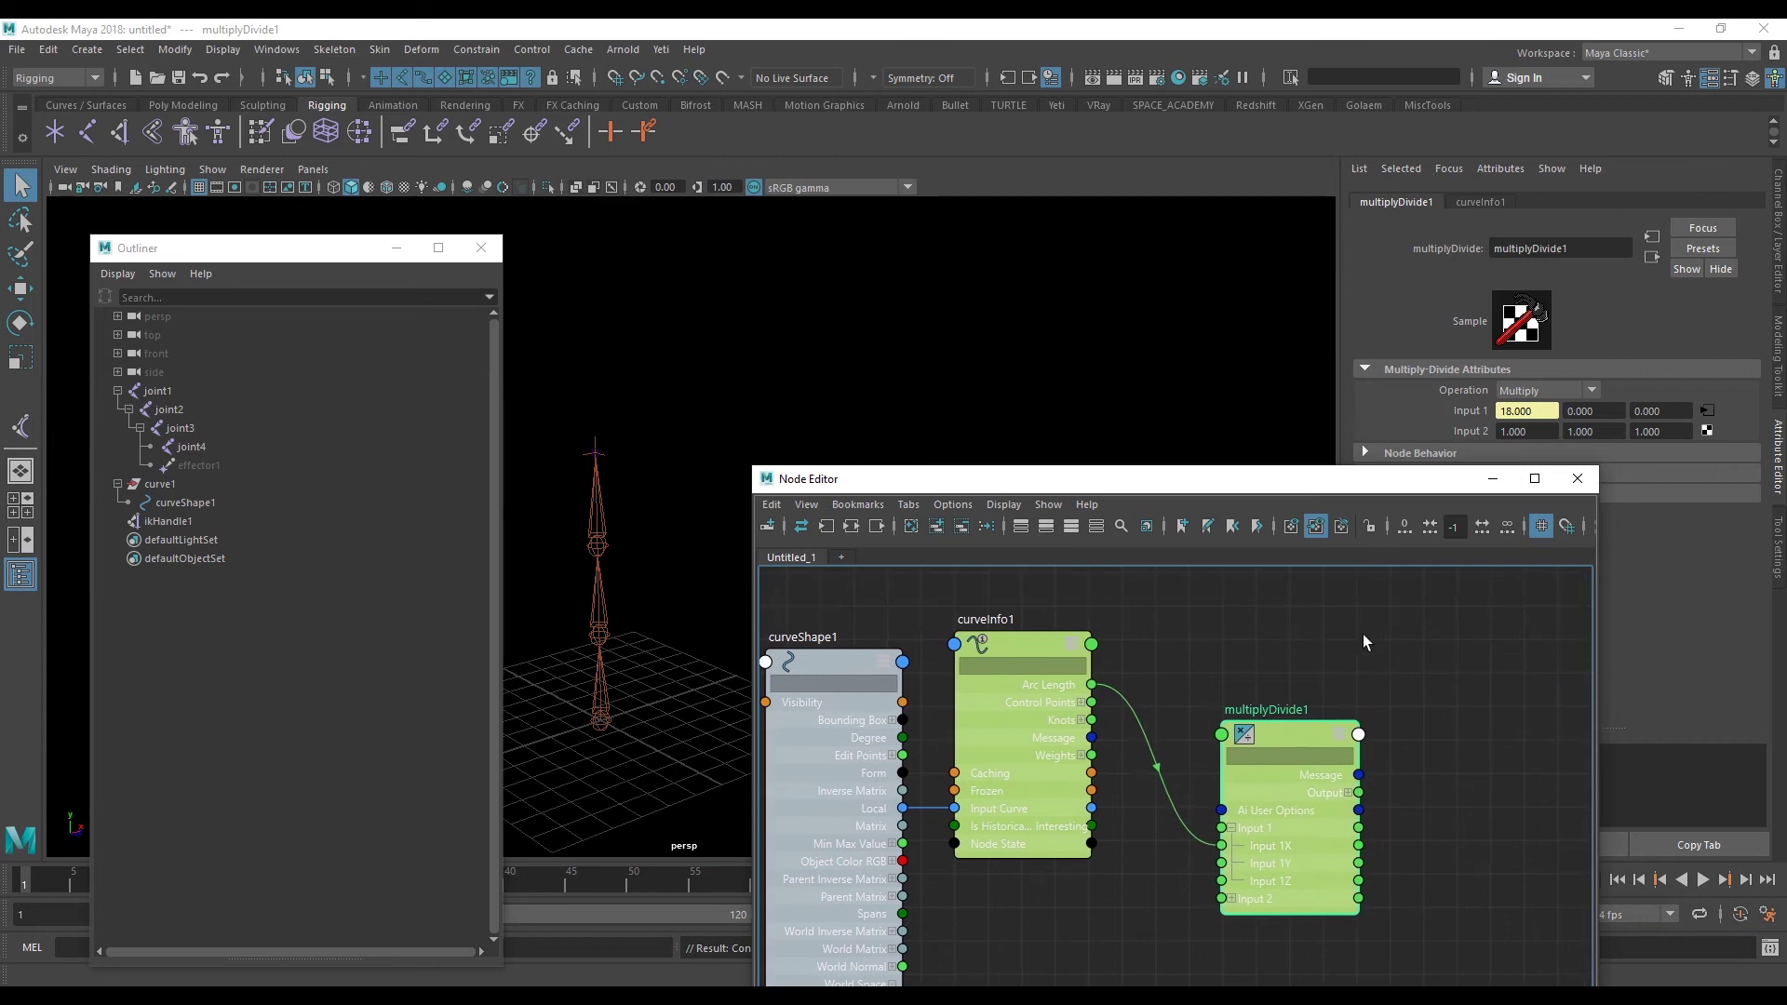
double_click(1543, 431)
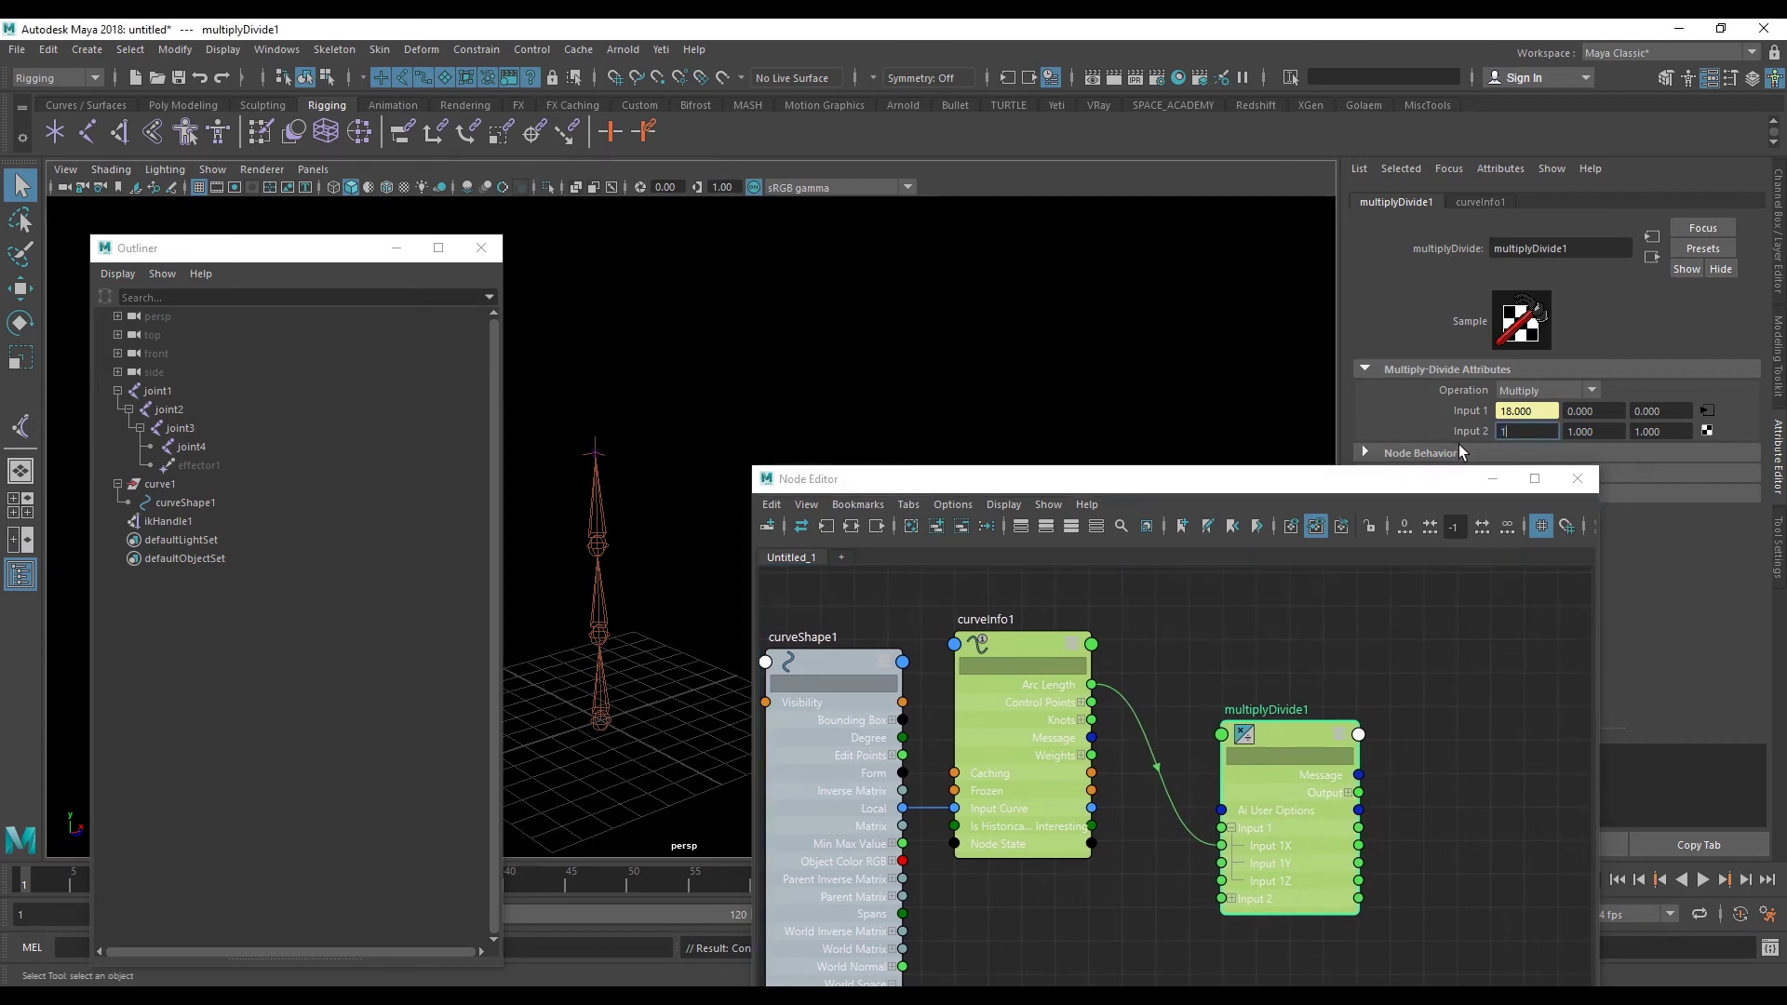
type("8")
key("Return")
left_click(1531, 393)
mouse_move(1276, 740)
left_mouse_down()
mouse_move(1309, 707)
mouse_move(1332, 735)
left_mouse_up()
left_click_drag(1034, 623, 1082, 639)
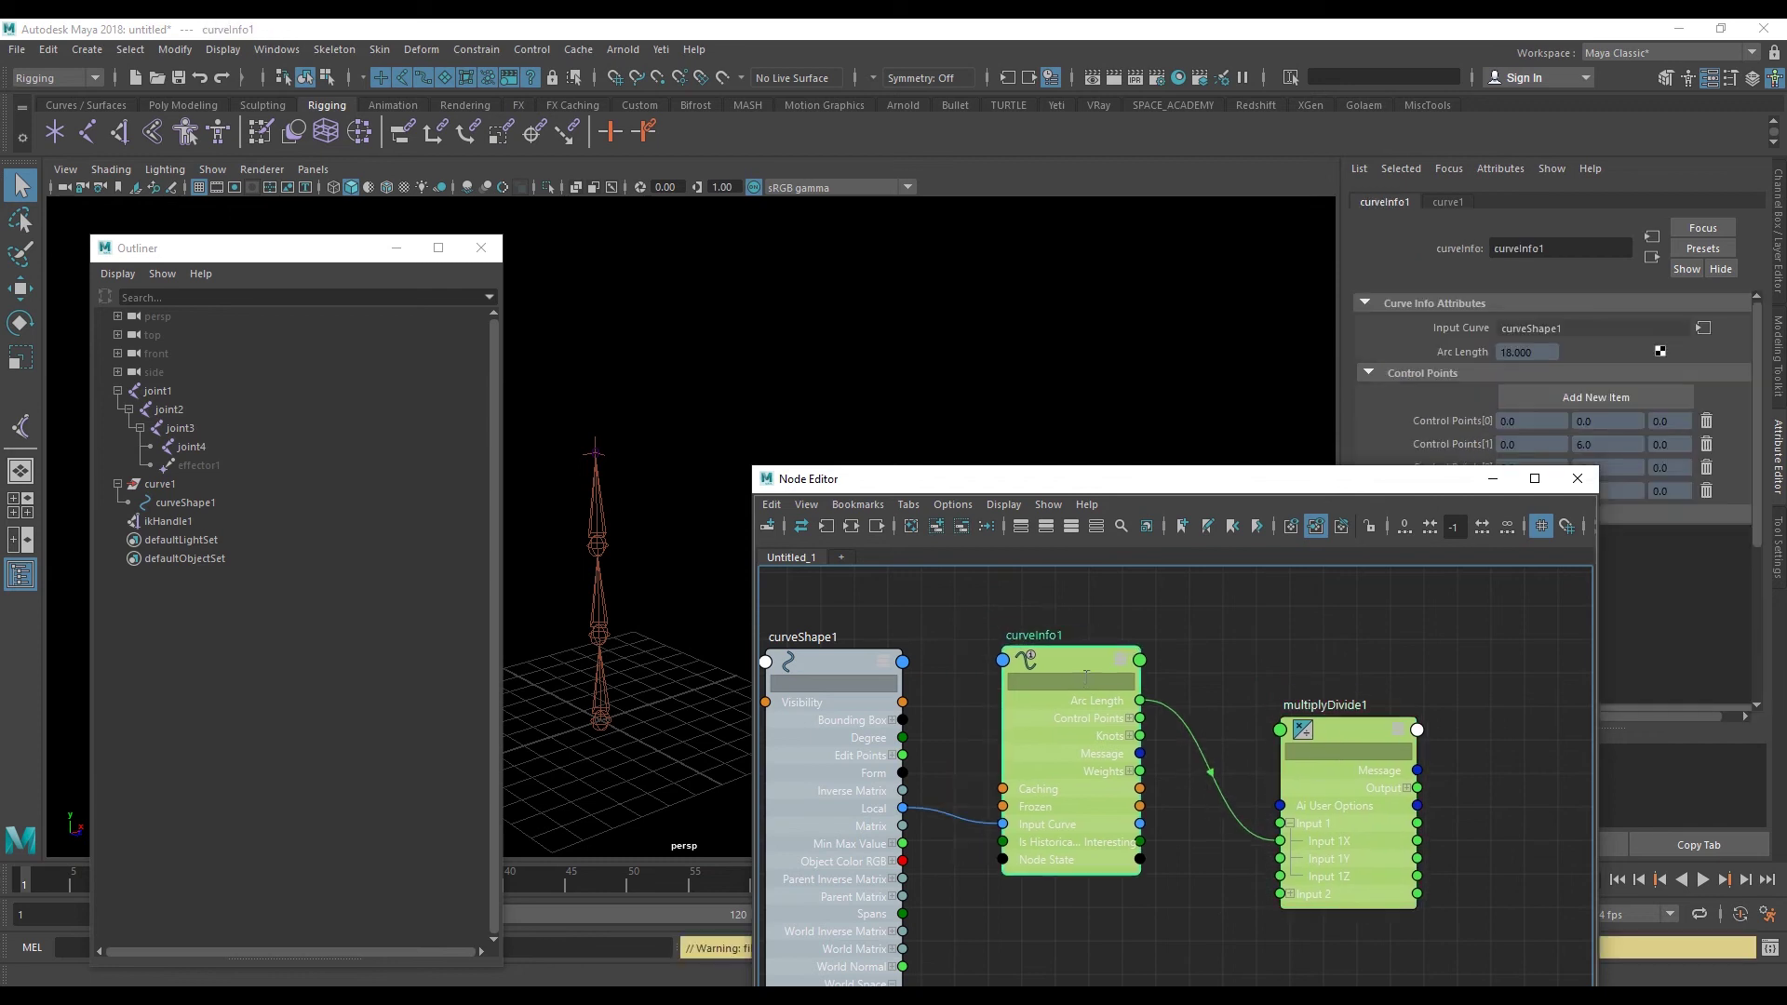
scroll(1249, 653, "down", 2)
left_click(1284, 700)
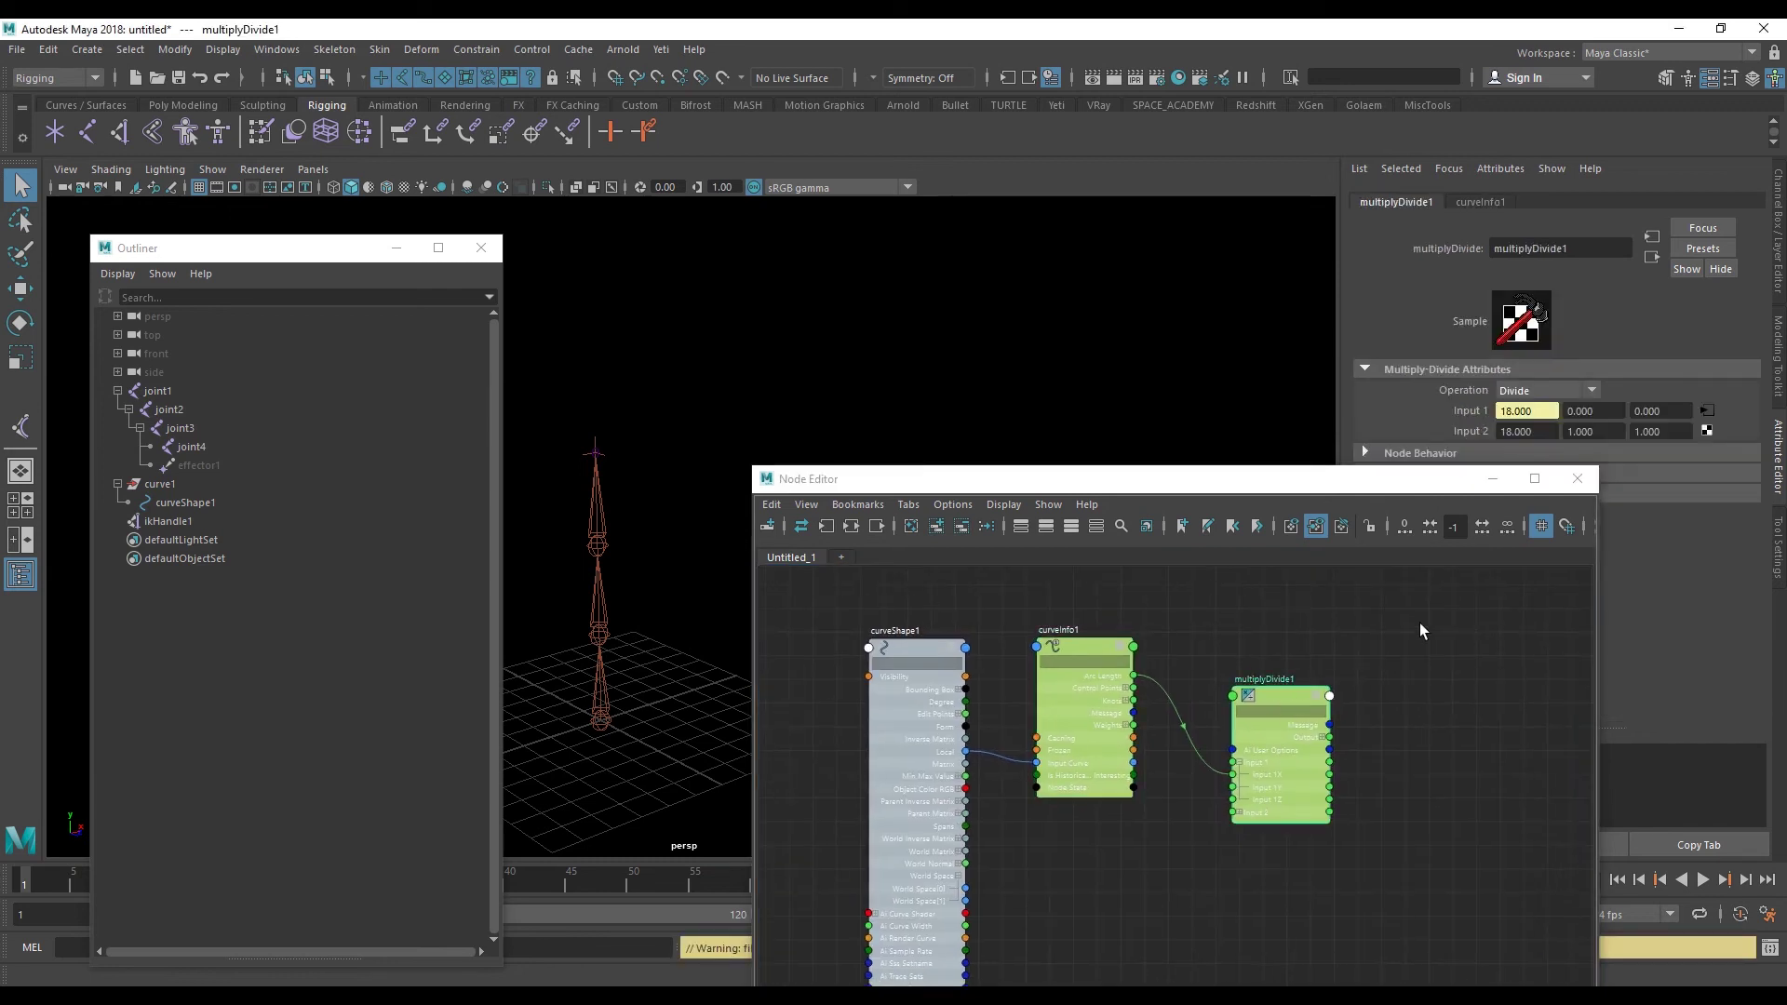
middle_click_drag(1396, 713, 1350, 700, "alt")
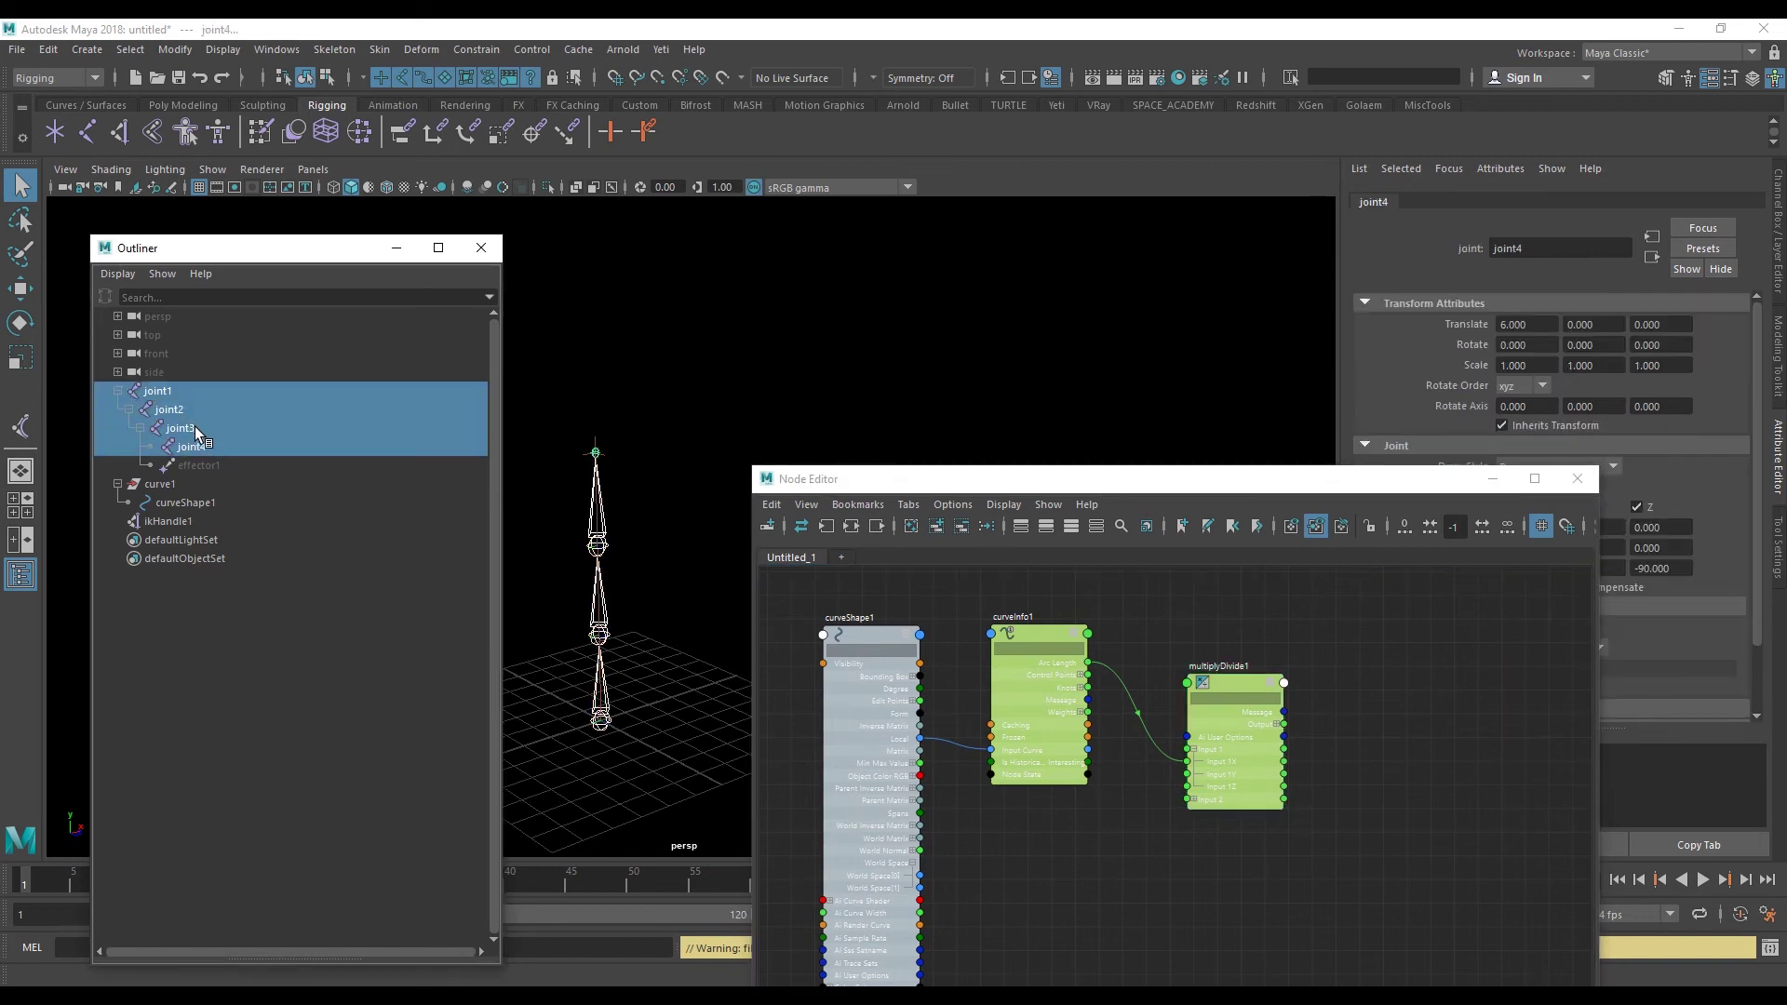
- Add joint1, joint2 and joint3 to the Node Editor and stagger them beside multiplyDivide1
left_click_drag(163, 391, 196, 426)
middle_click_drag(196, 426, 1303, 765)
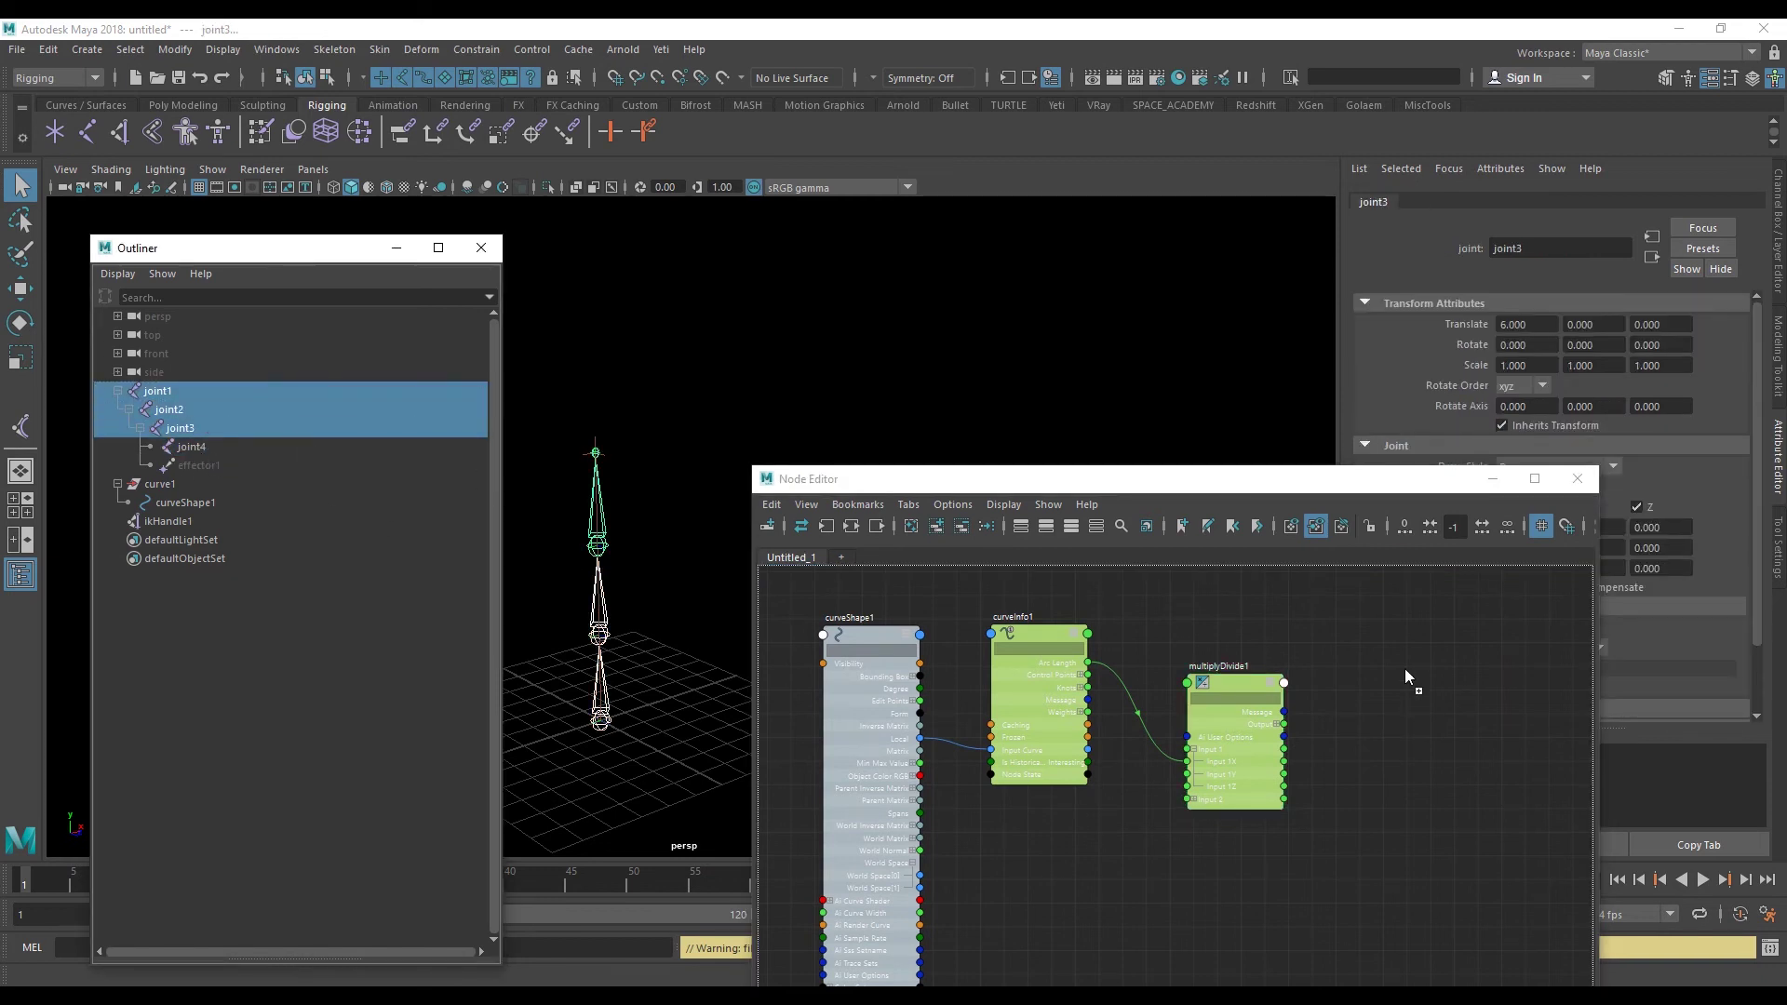
left_click(1327, 745)
left_click_drag(1433, 691, 1351, 815)
mouse_move(1549, 689)
left_mouse_down()
mouse_move(1526, 749)
mouse_move(1359, 940)
left_mouse_up()
middle_click_drag(1396, 780, 1287, 675)
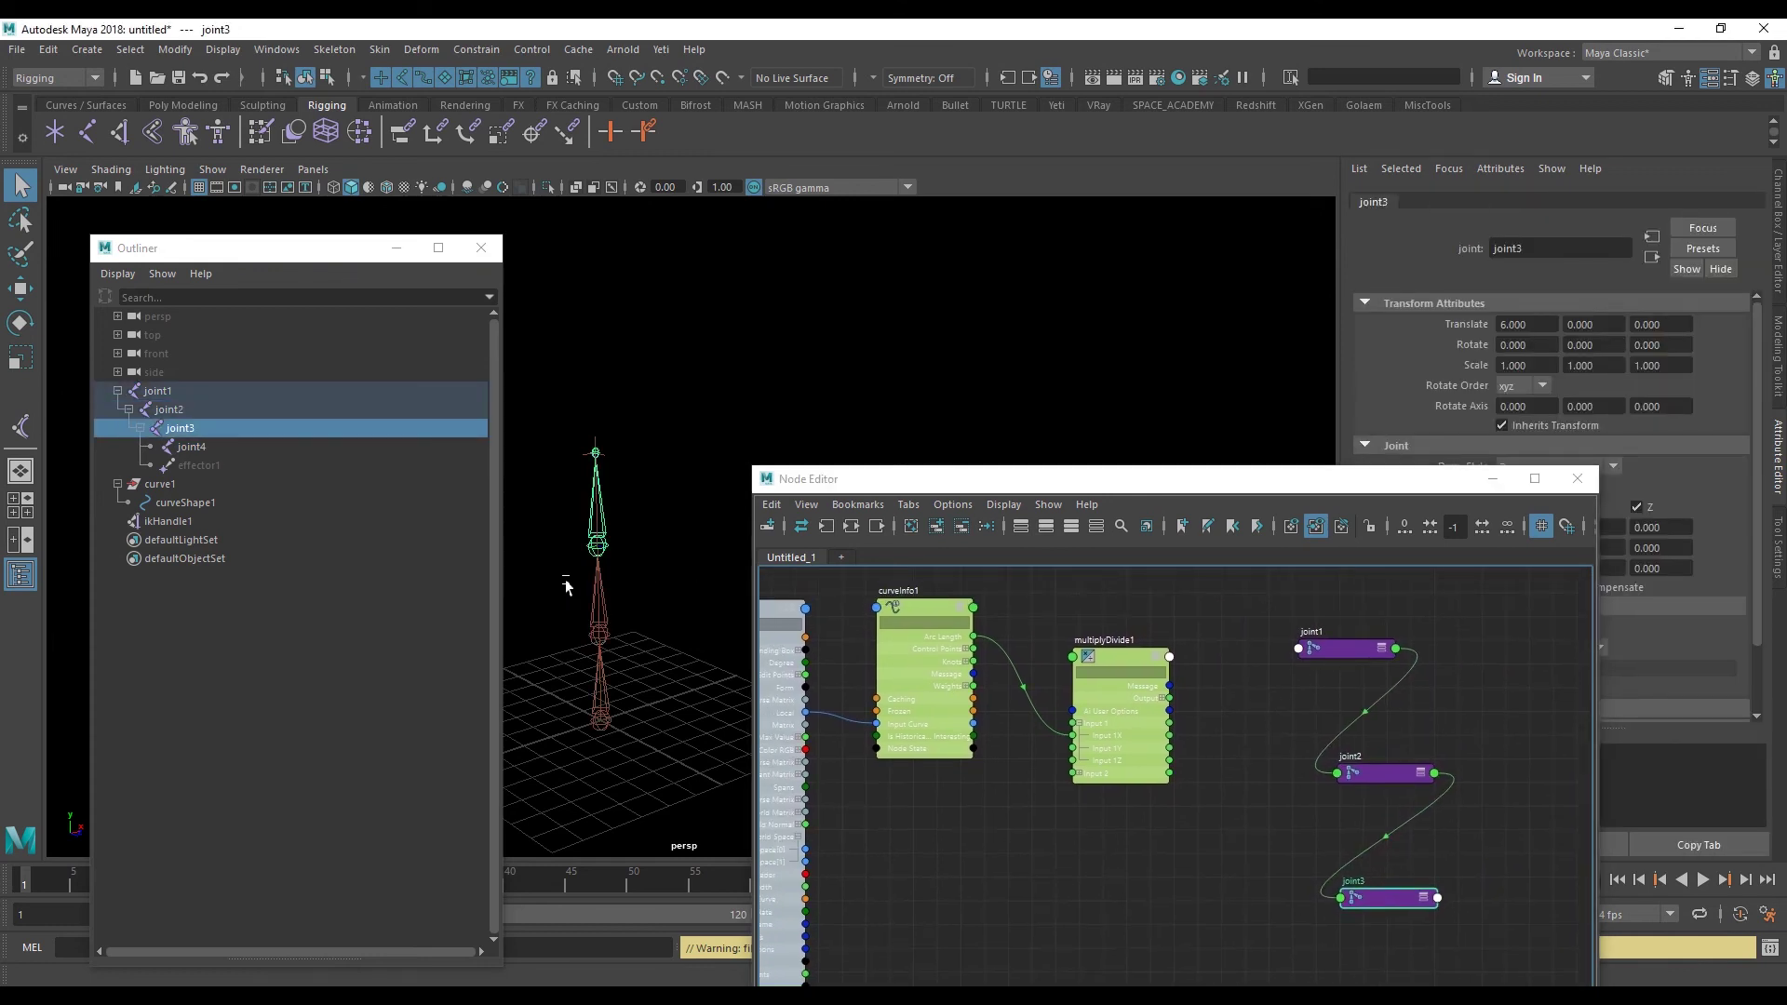
- Trial-scale the chain to Scale X 1.354, undo it, and show multiplyDivide1's 18.000 over 18.000 settings
key("e")
key("r")
mouse_move(615, 410)
middle_mouse_down()
mouse_move(633, 336)
mouse_move(675, 306)
middle_mouse_up()
key("ctrl+z")
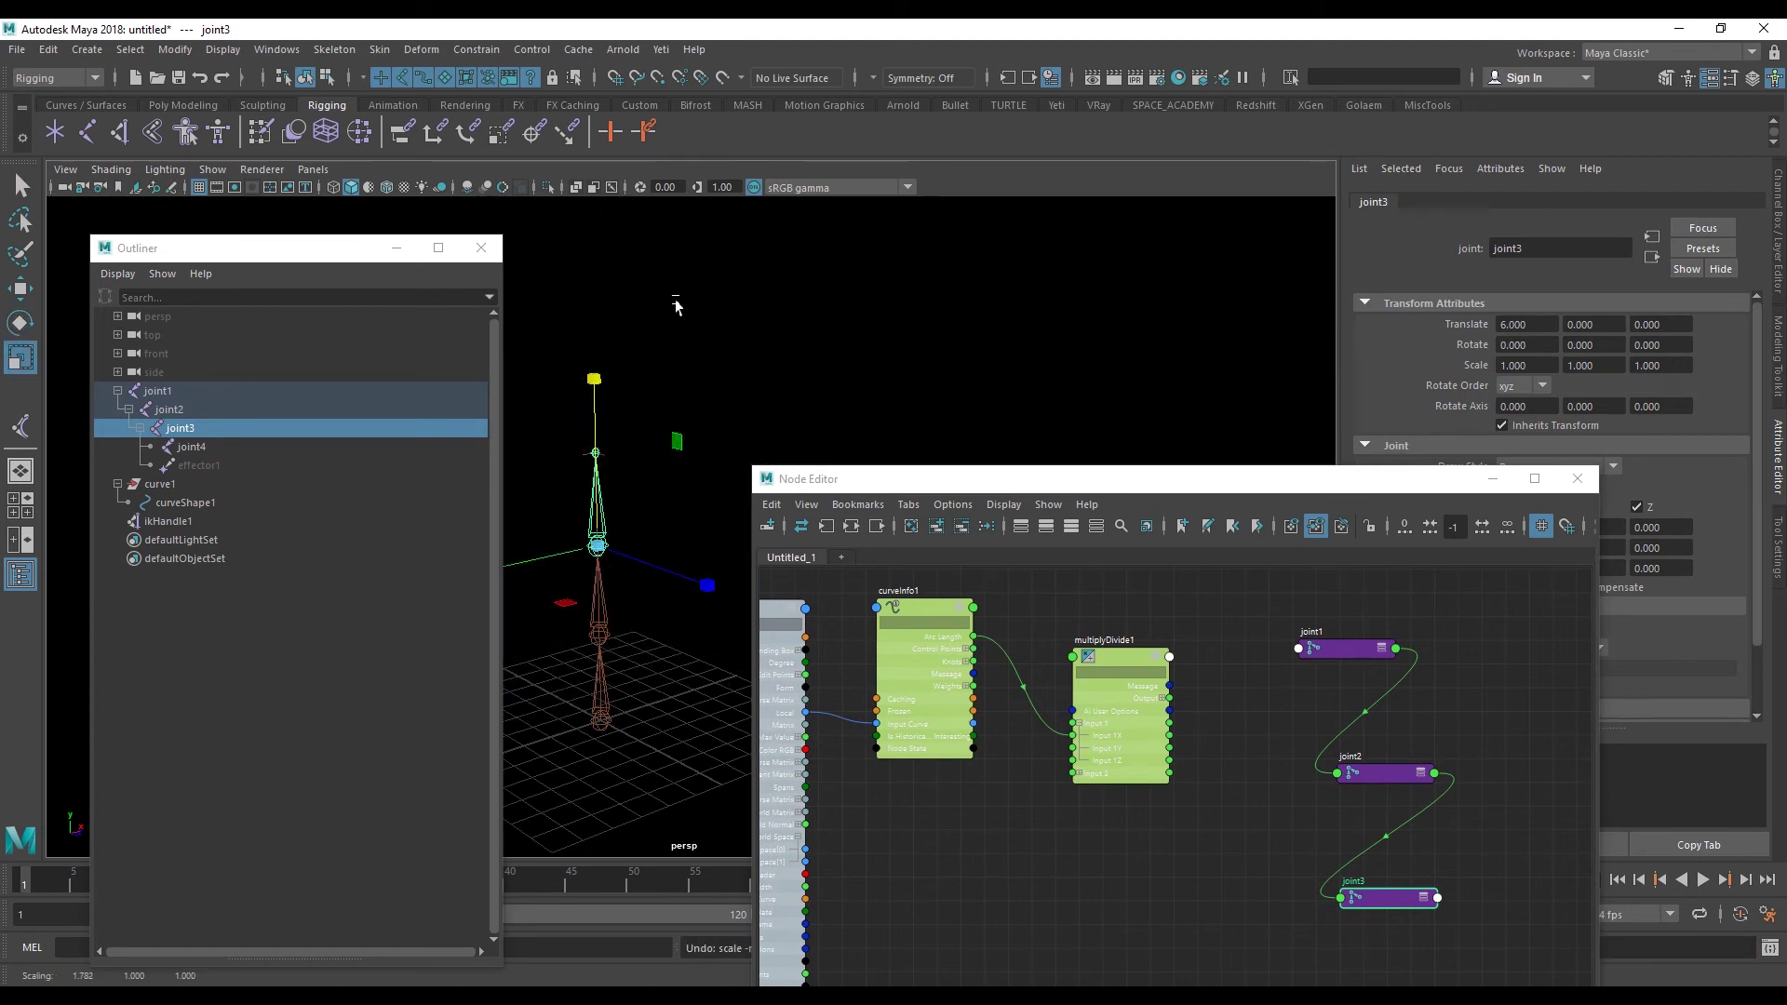
left_click(707, 584)
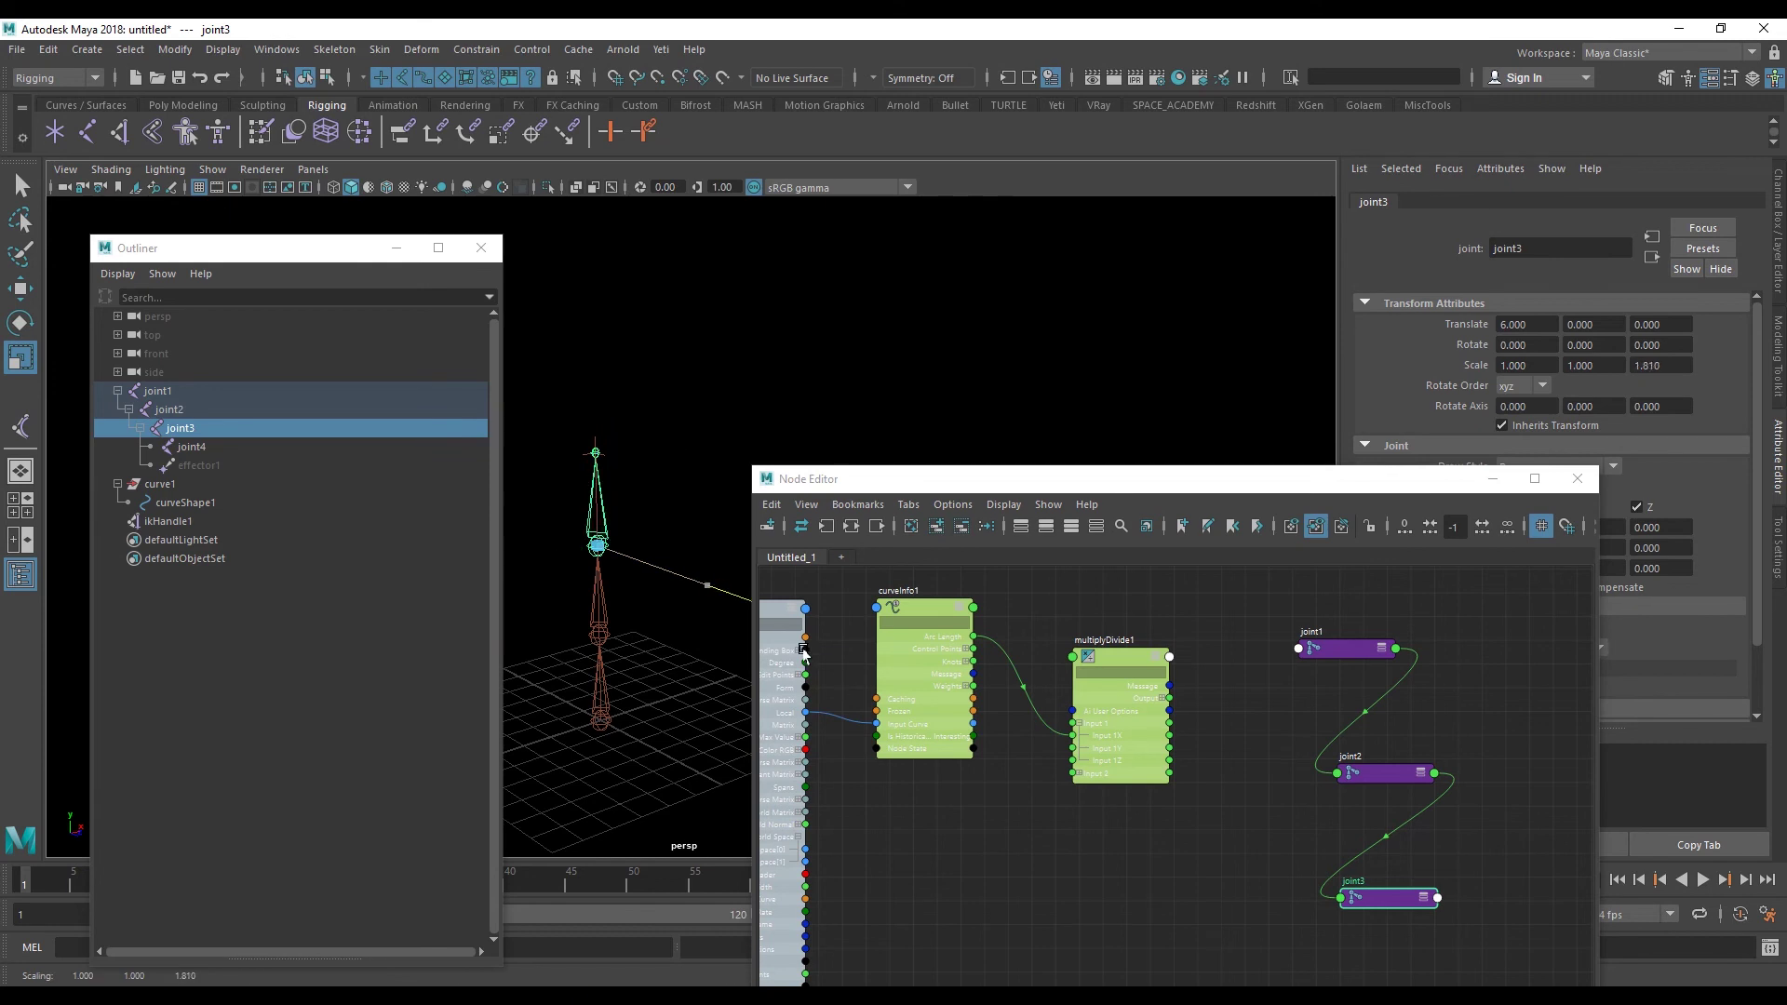
middle_click_drag(1051, 845, 1049, 835, "alt")
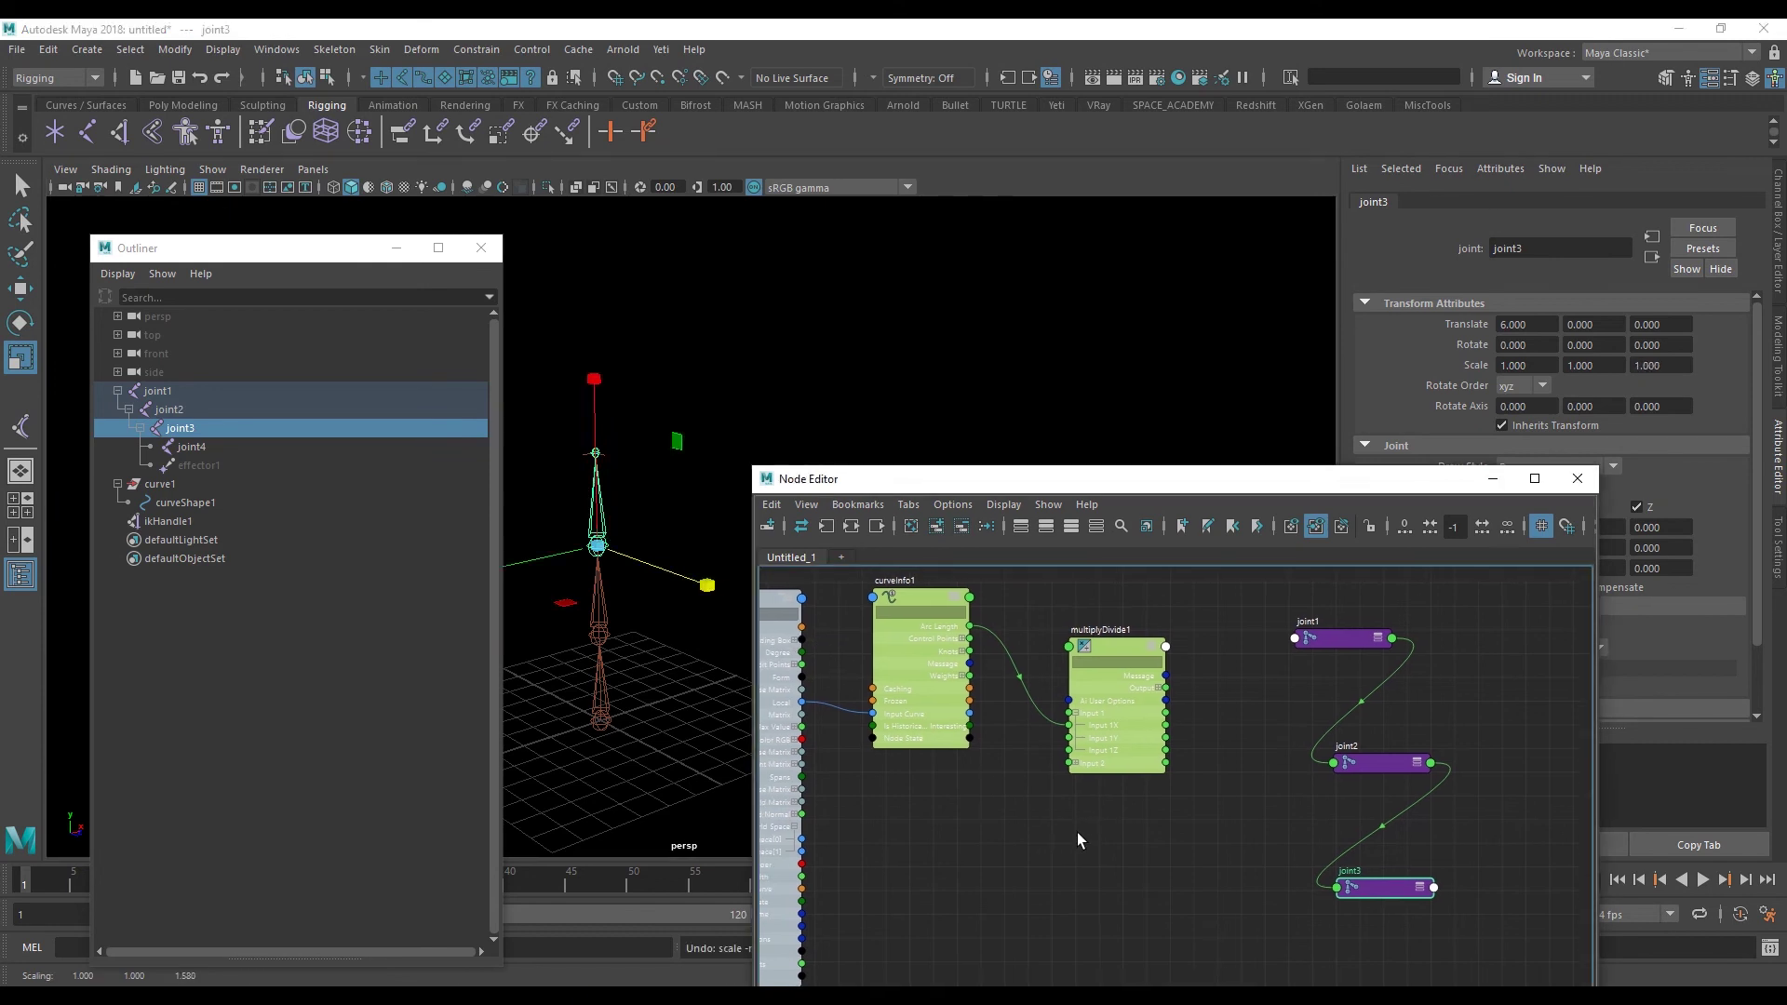
left_click(1156, 693)
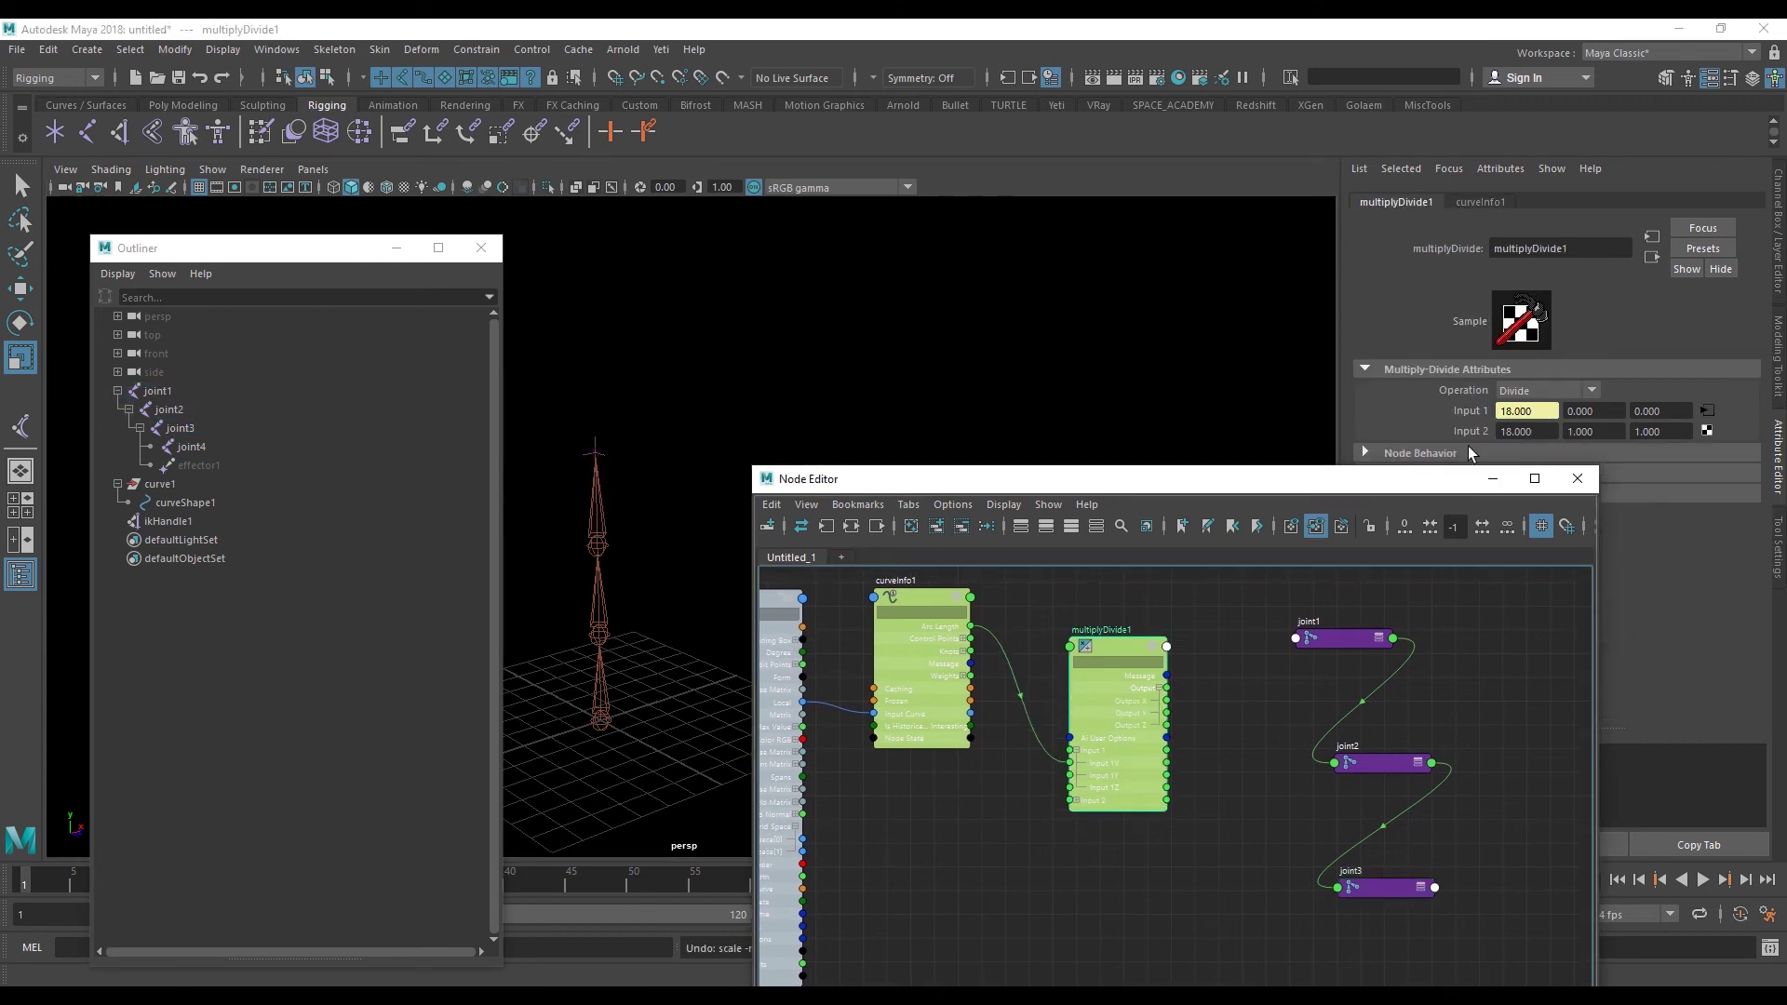
- Wire multiplyDivide1 Output X into Scale X of joint1, joint2 and joint3 using the connection menu
left_click(1521, 430)
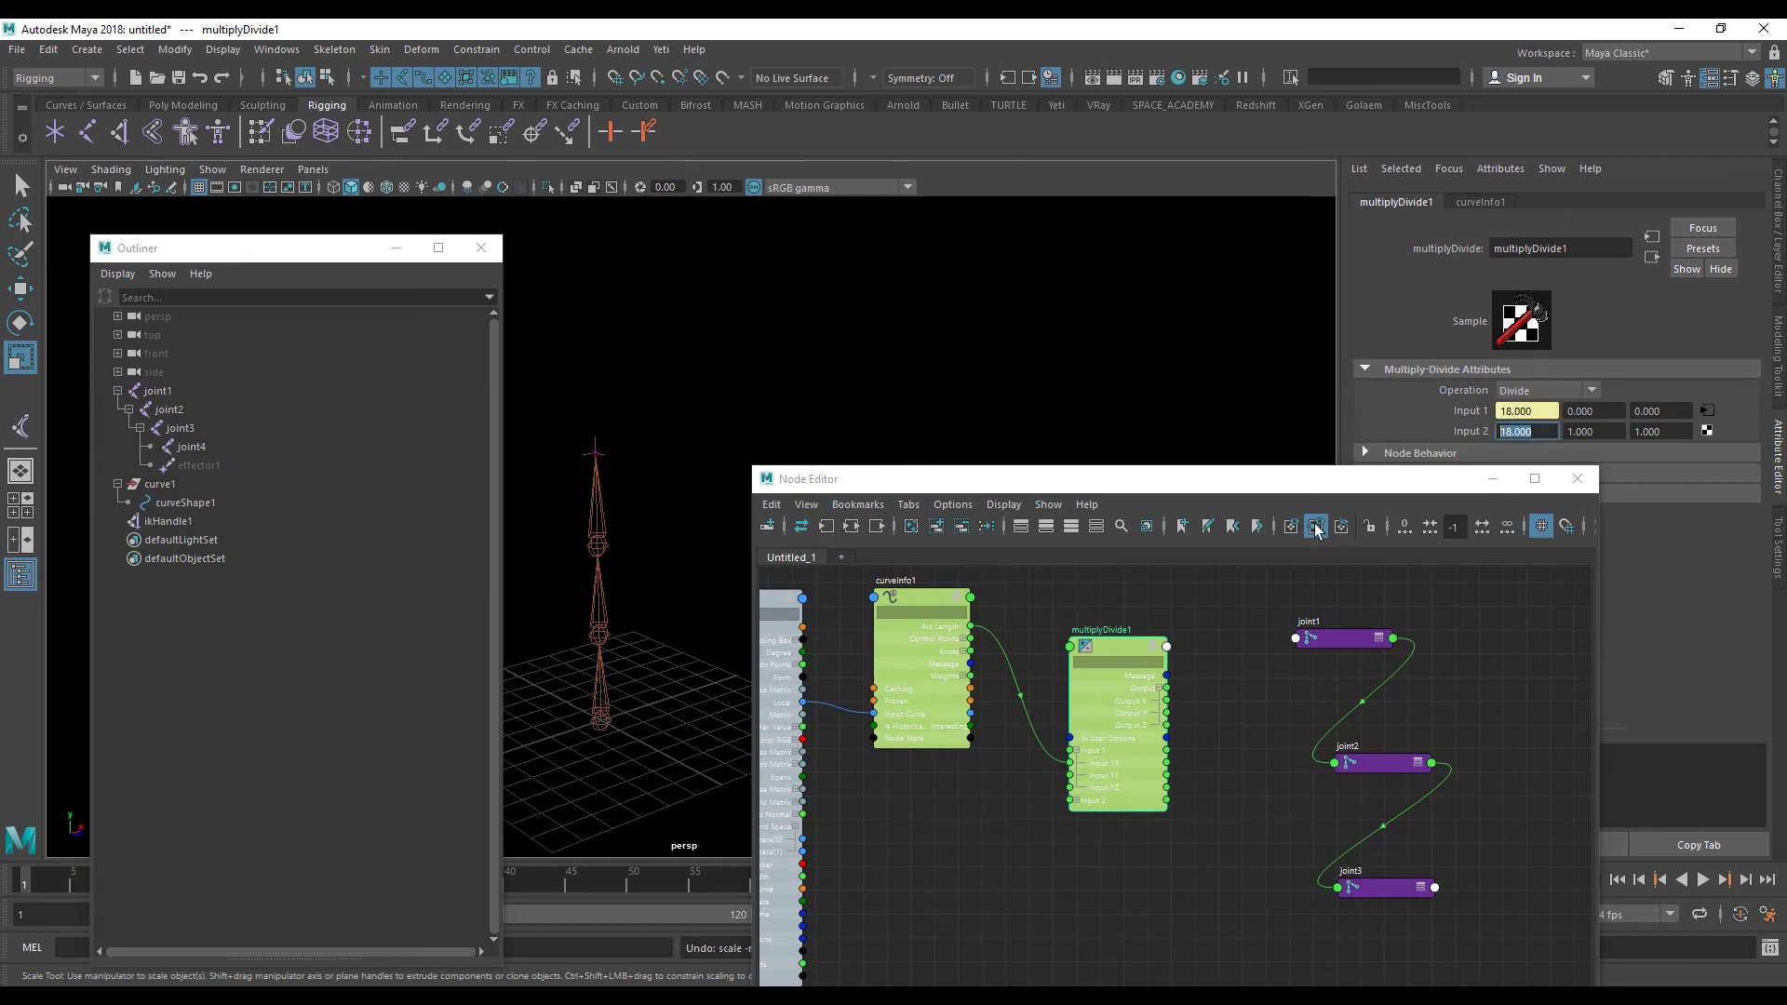
scroll(1193, 688, "up", 2)
left_click_drag(1156, 704, 1338, 616)
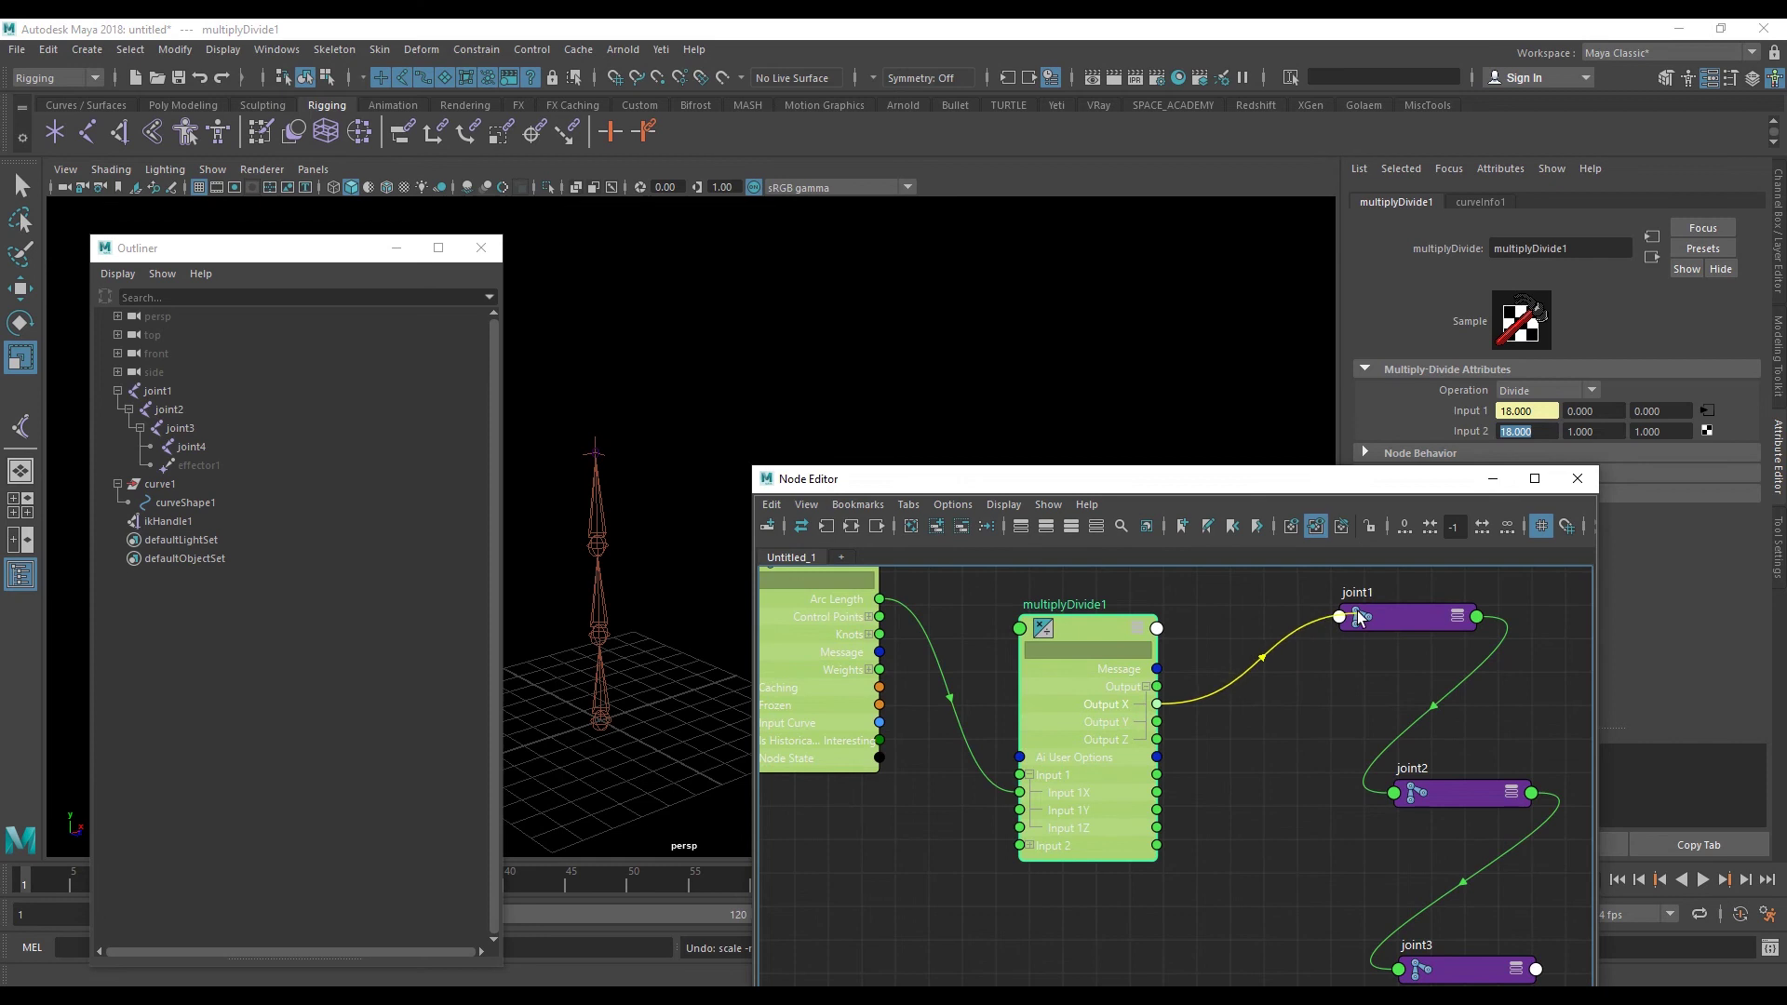
mouse_move(1373, 646)
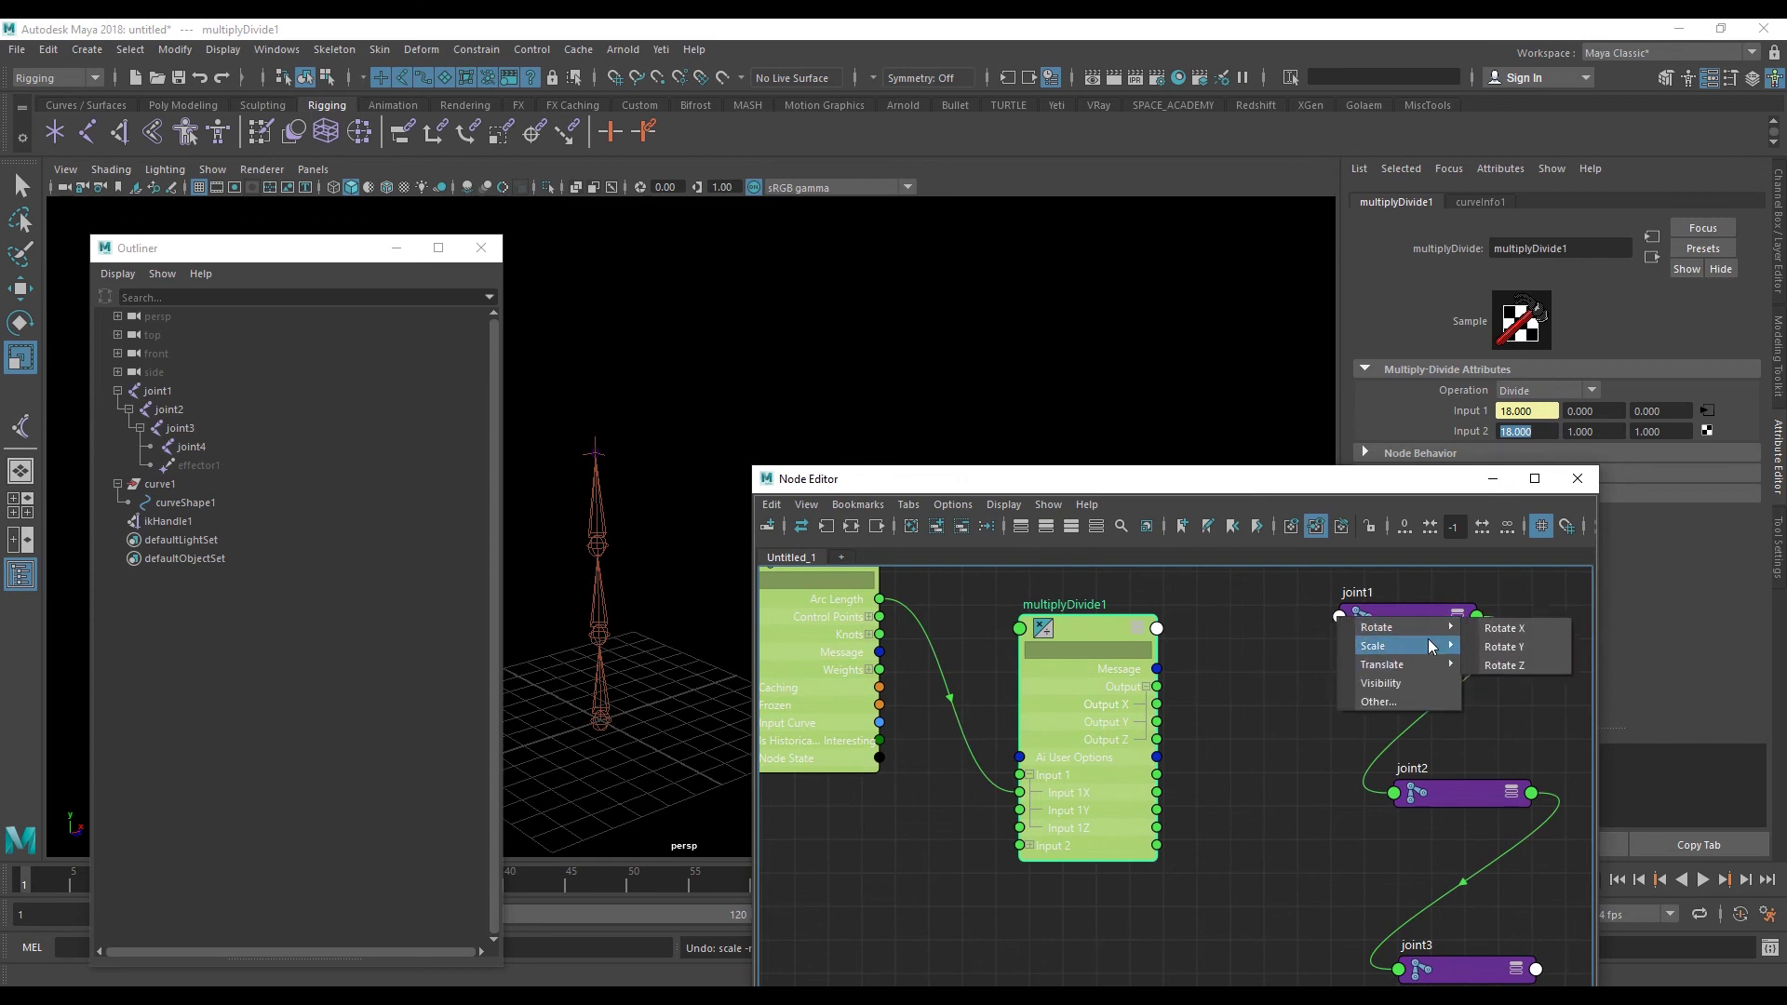
left_click(1517, 647)
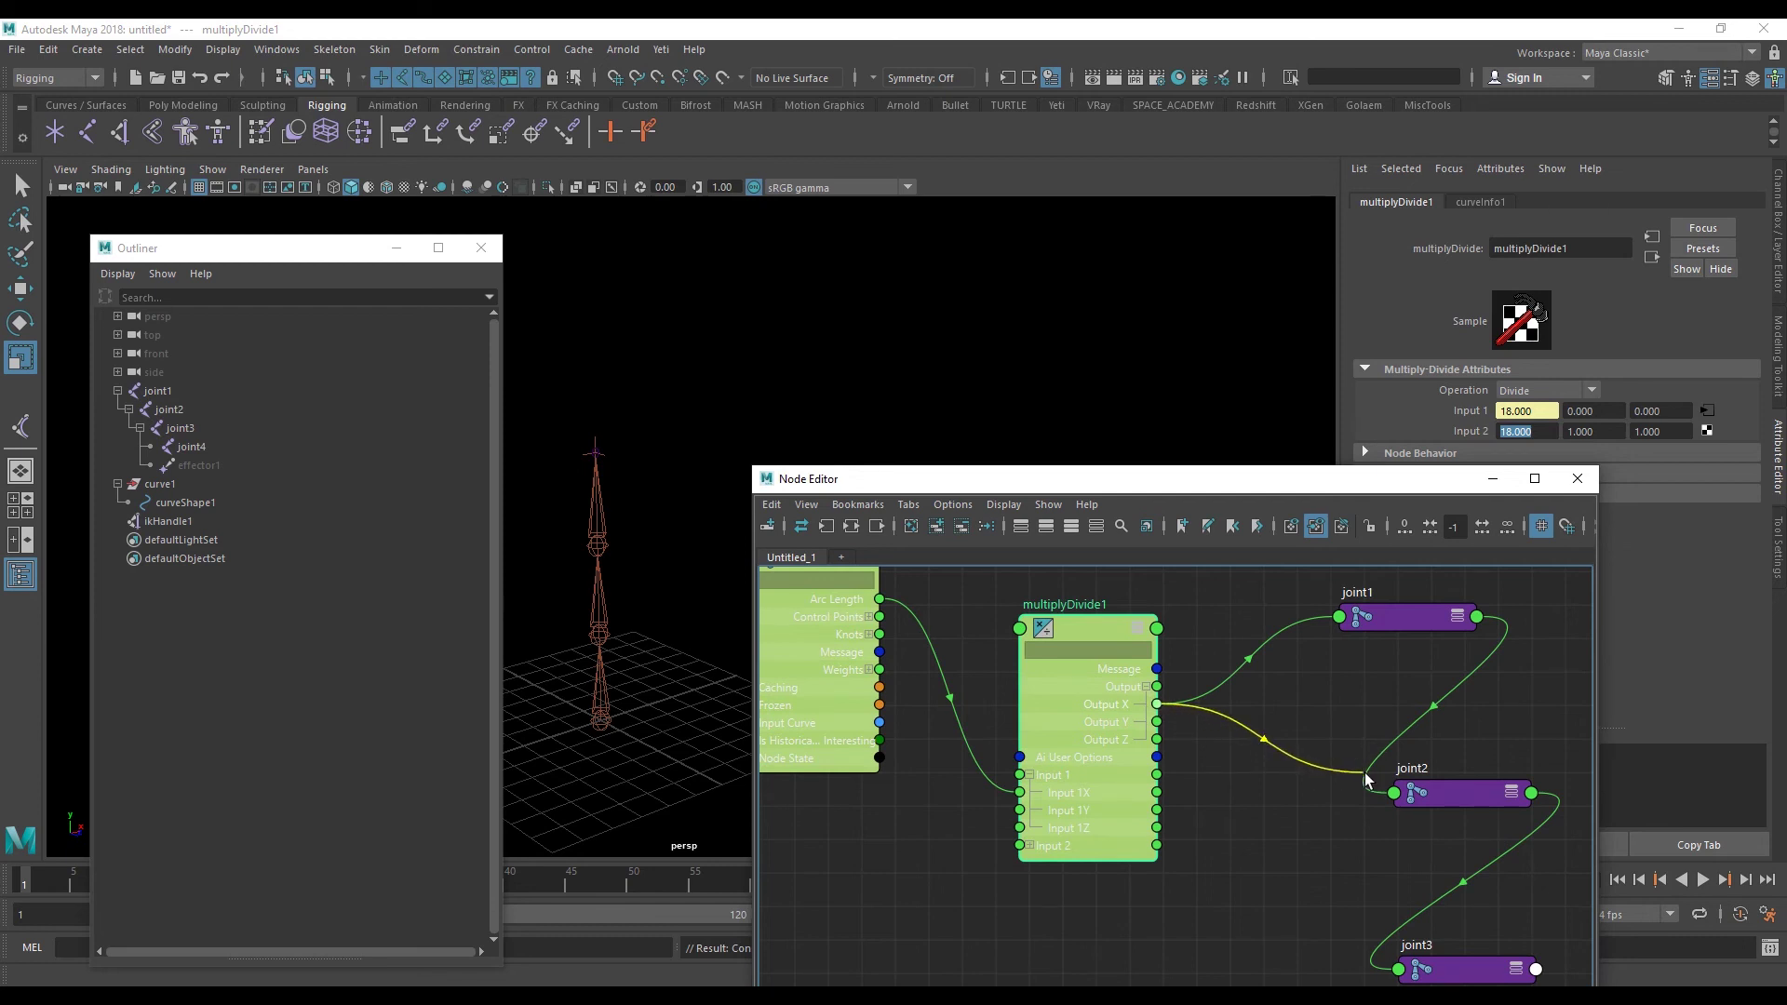
left_click_drag(1155, 706, 1400, 793)
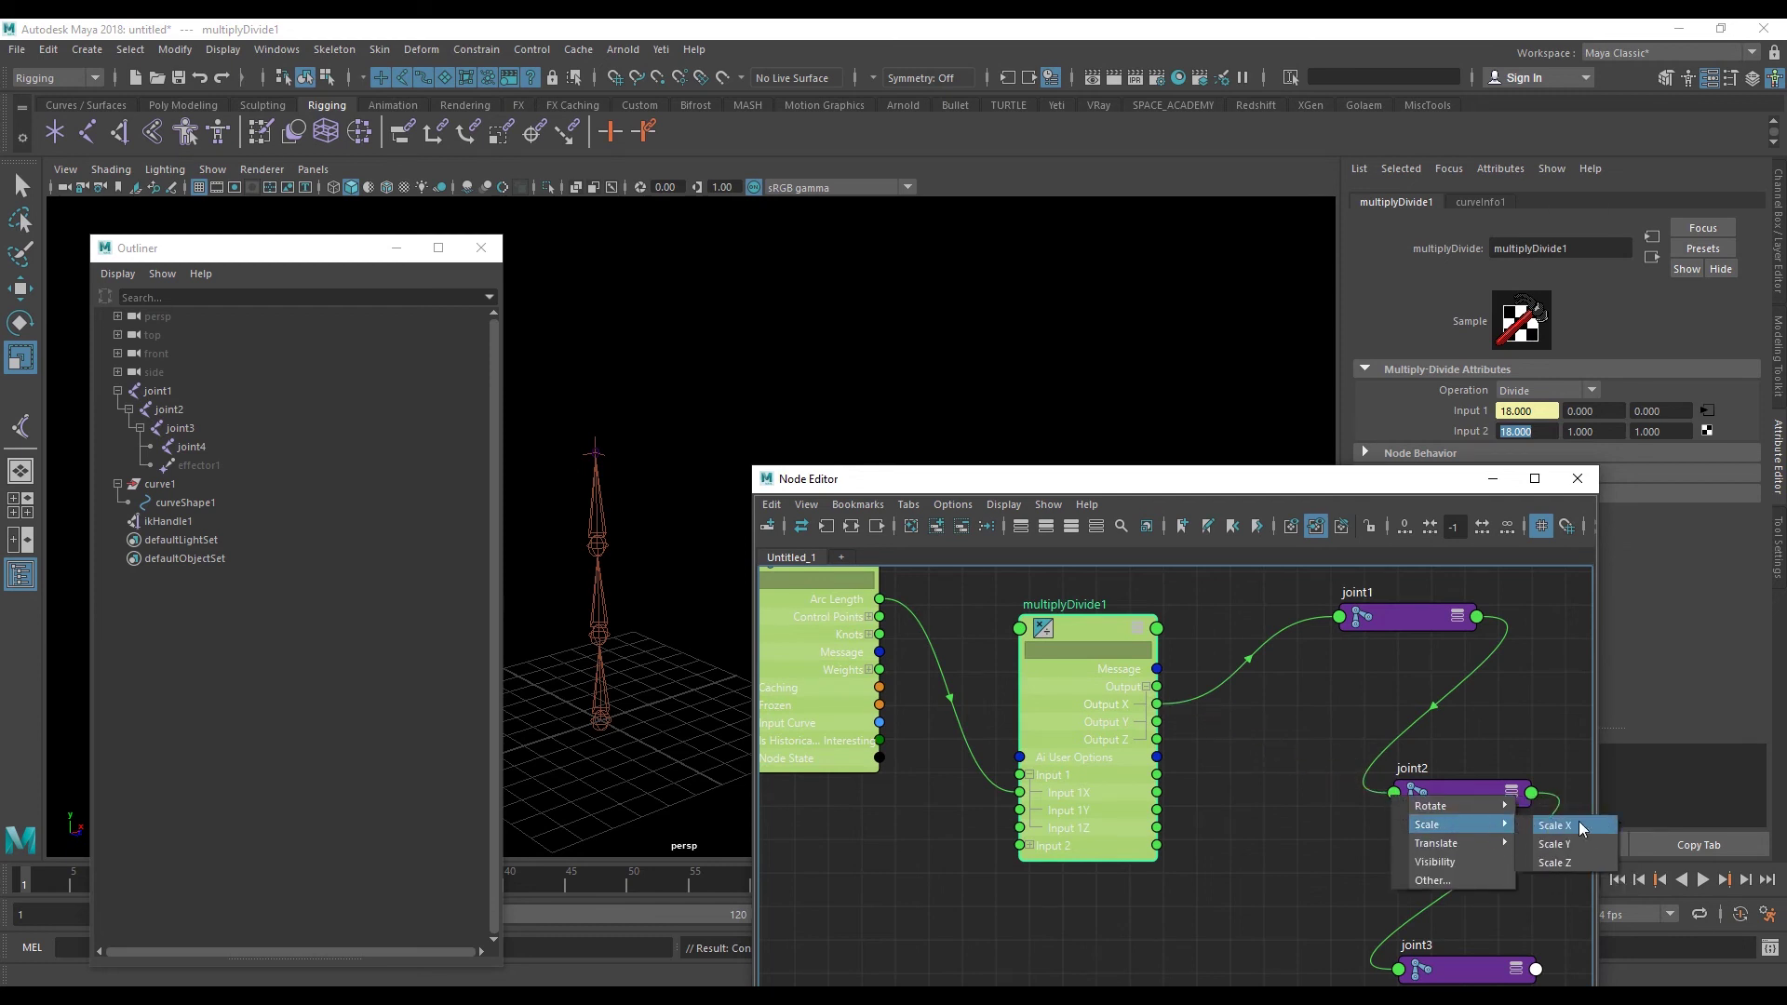
left_click(1564, 844)
left_click_drag(1156, 704, 1399, 970)
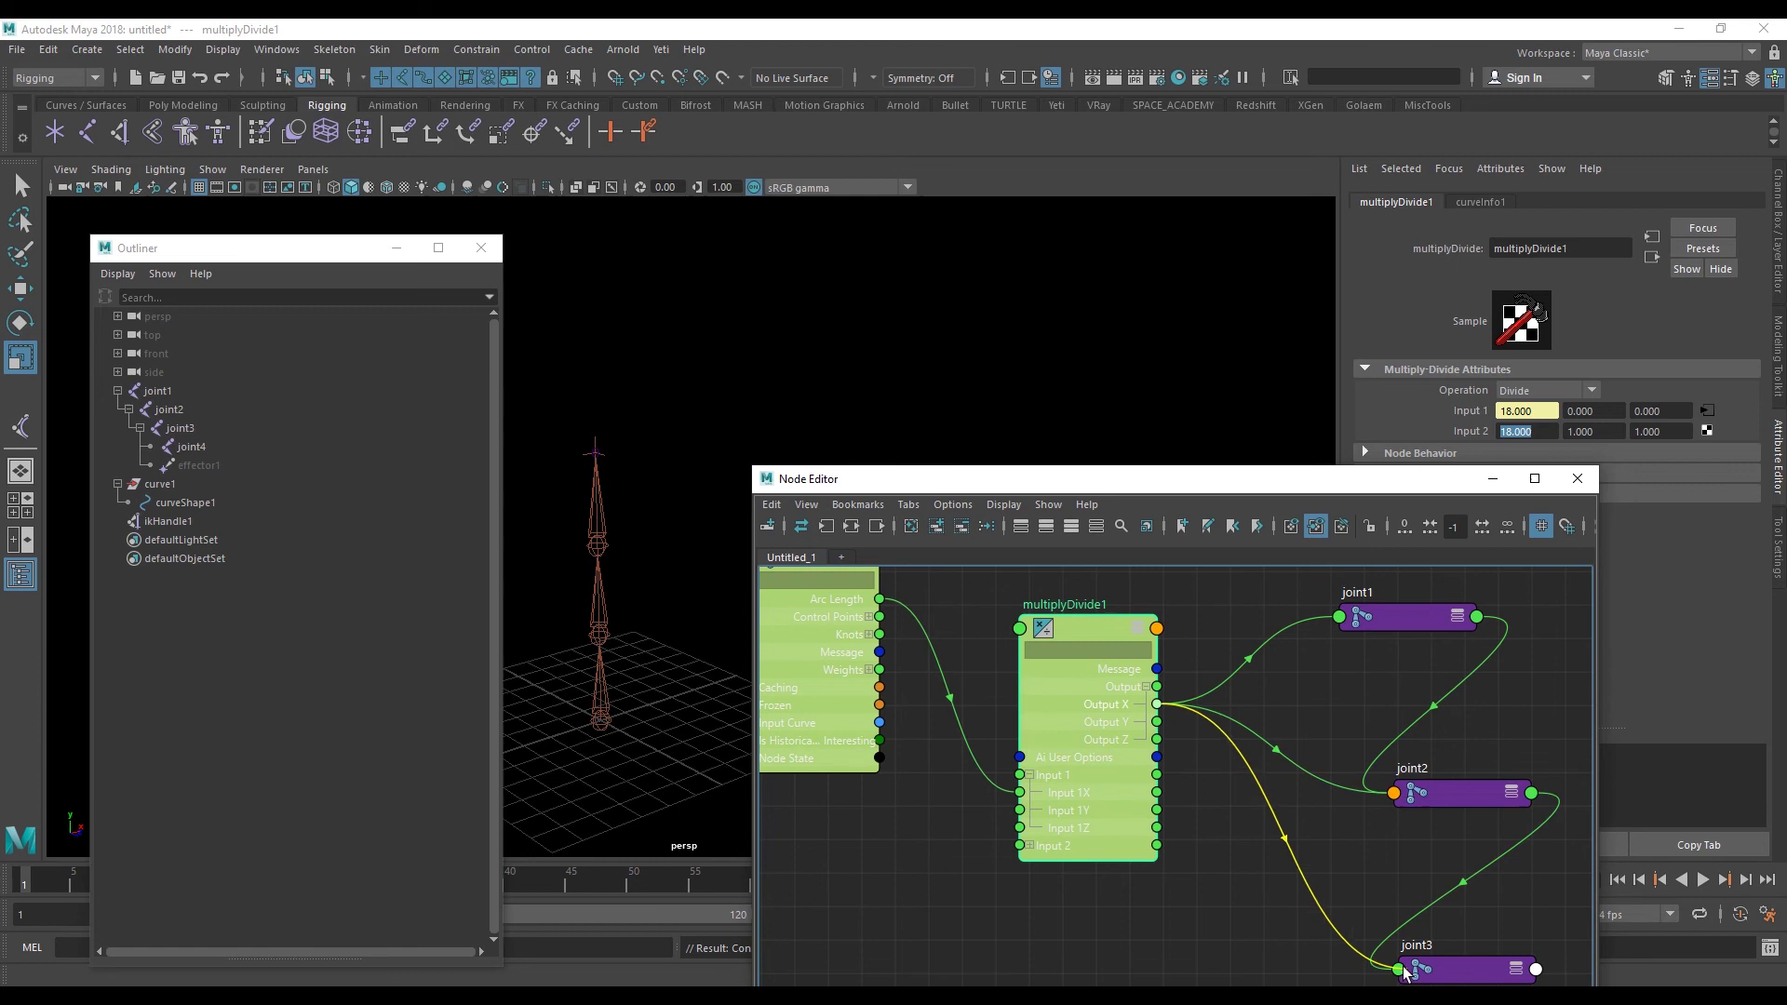
left_click(1563, 904)
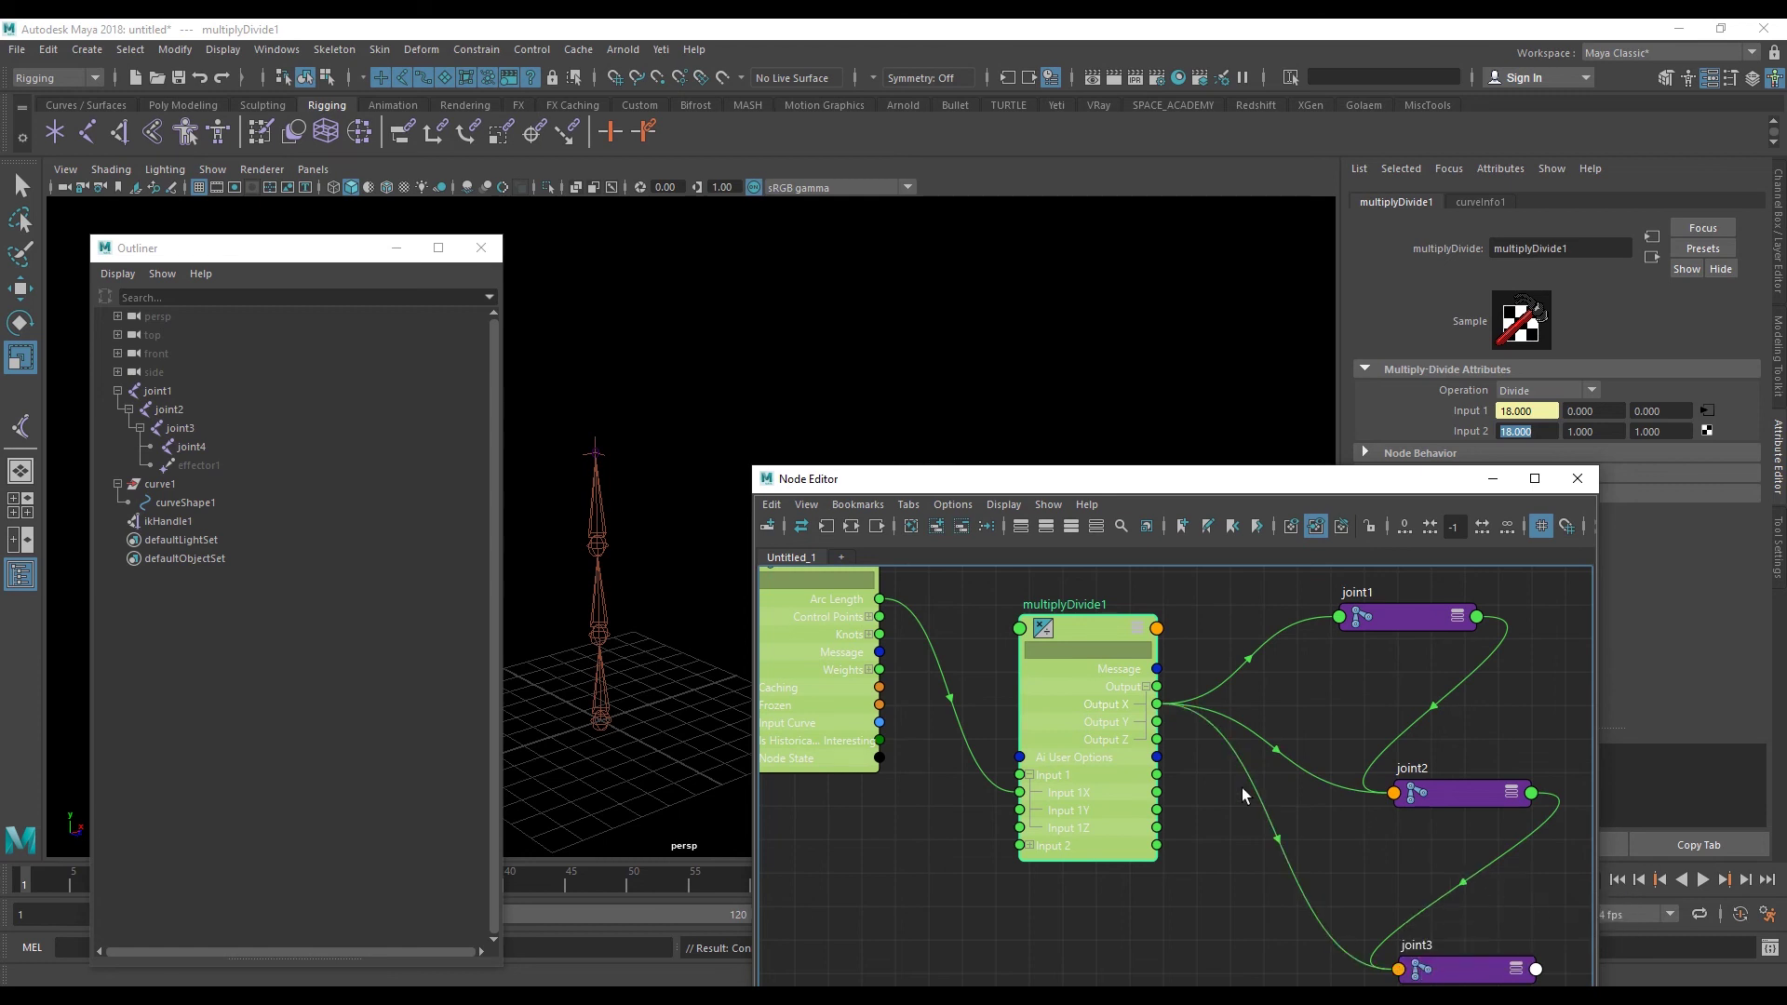
- Check that joint1, joint2 and joint3 each show a connected Scale X
left_click(1373, 652)
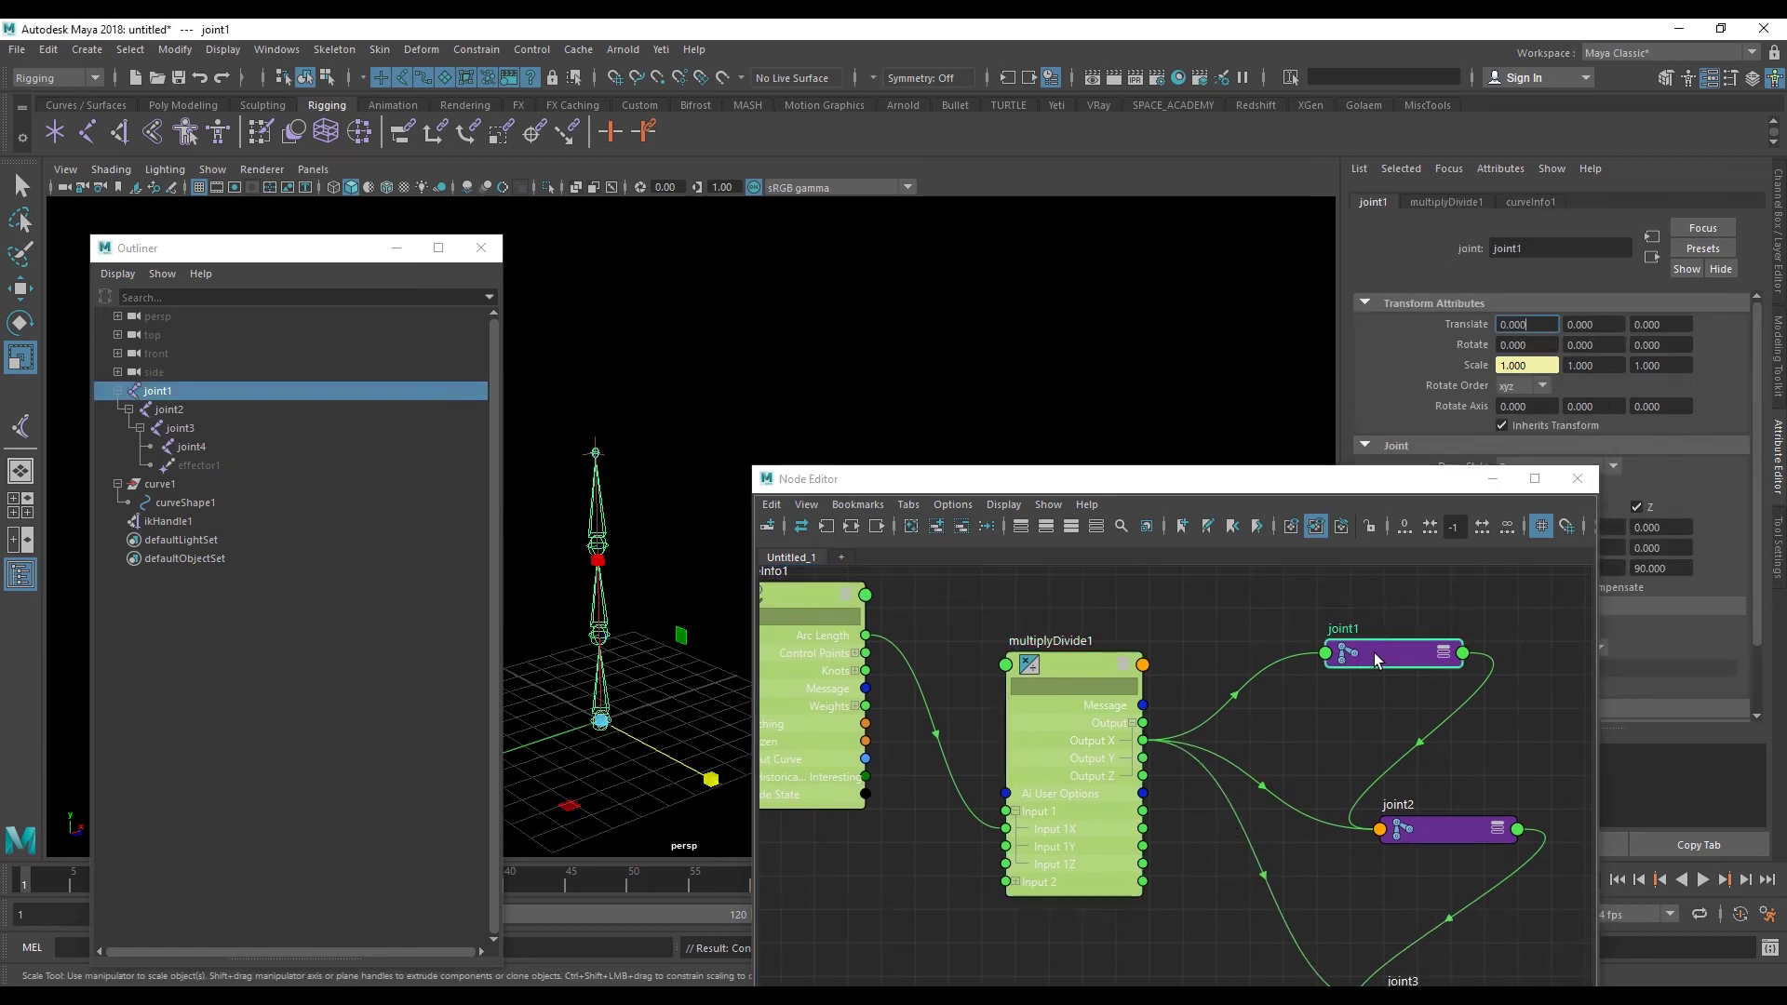
double_click(1531, 365)
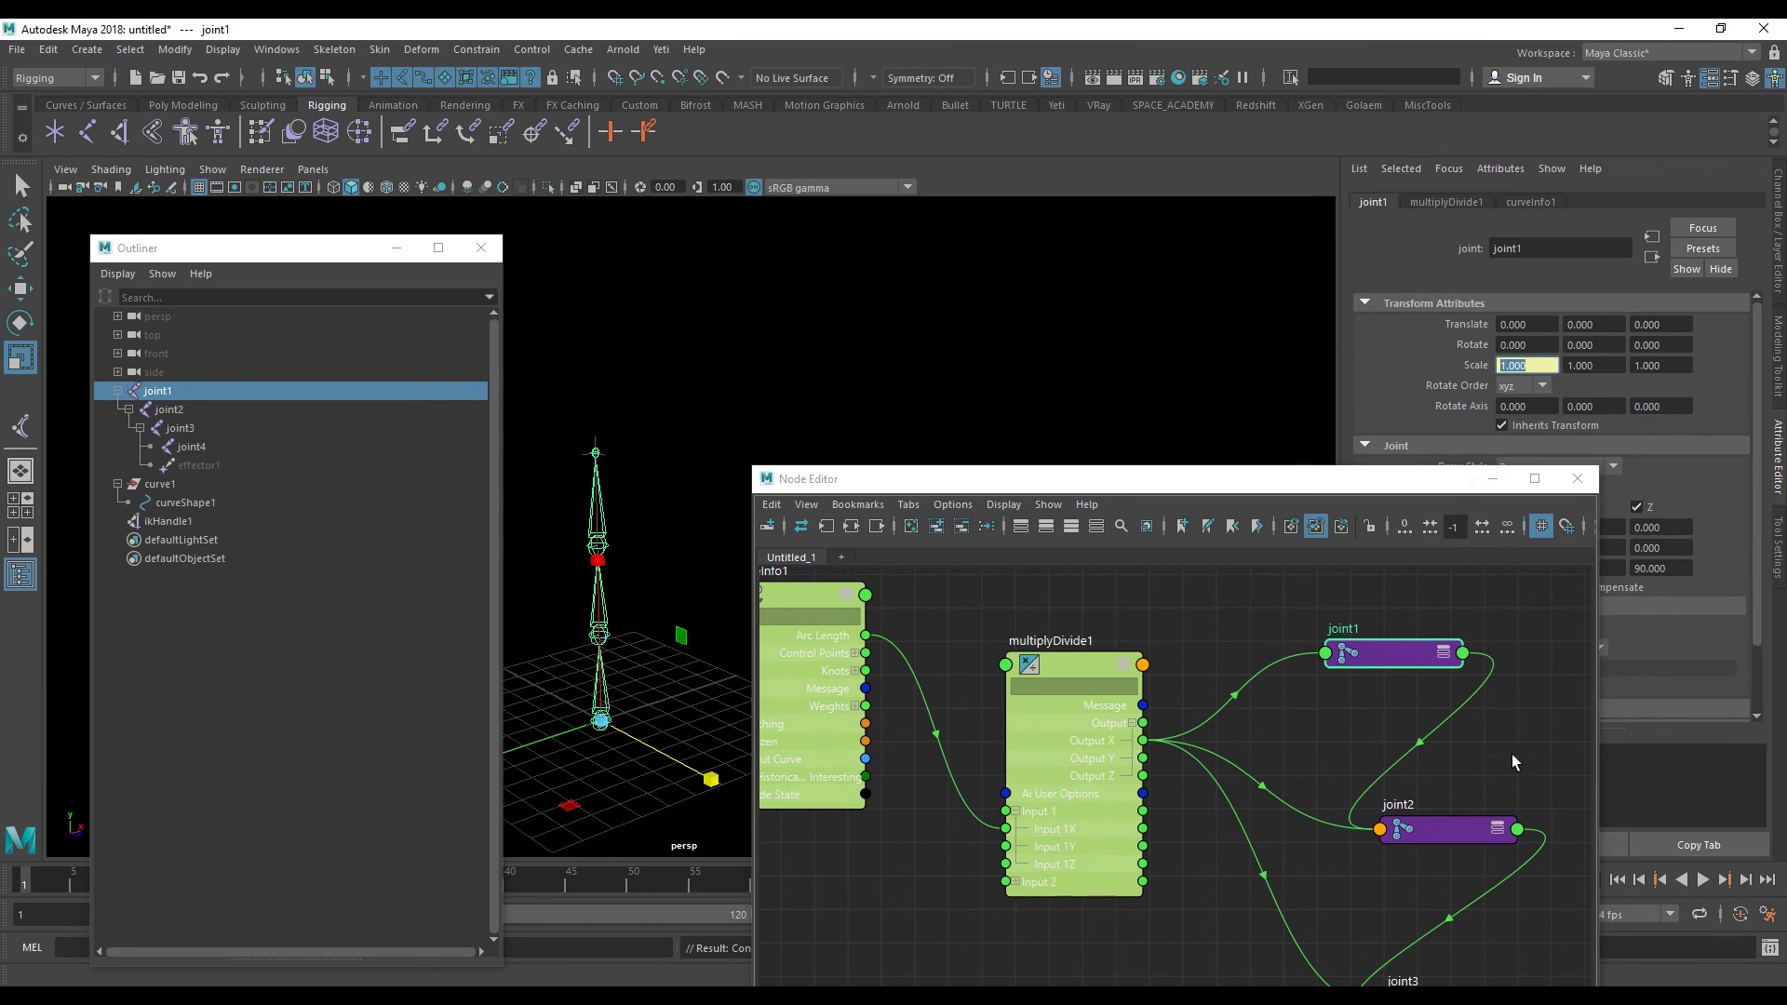
left_click(1443, 834)
left_click(1549, 365)
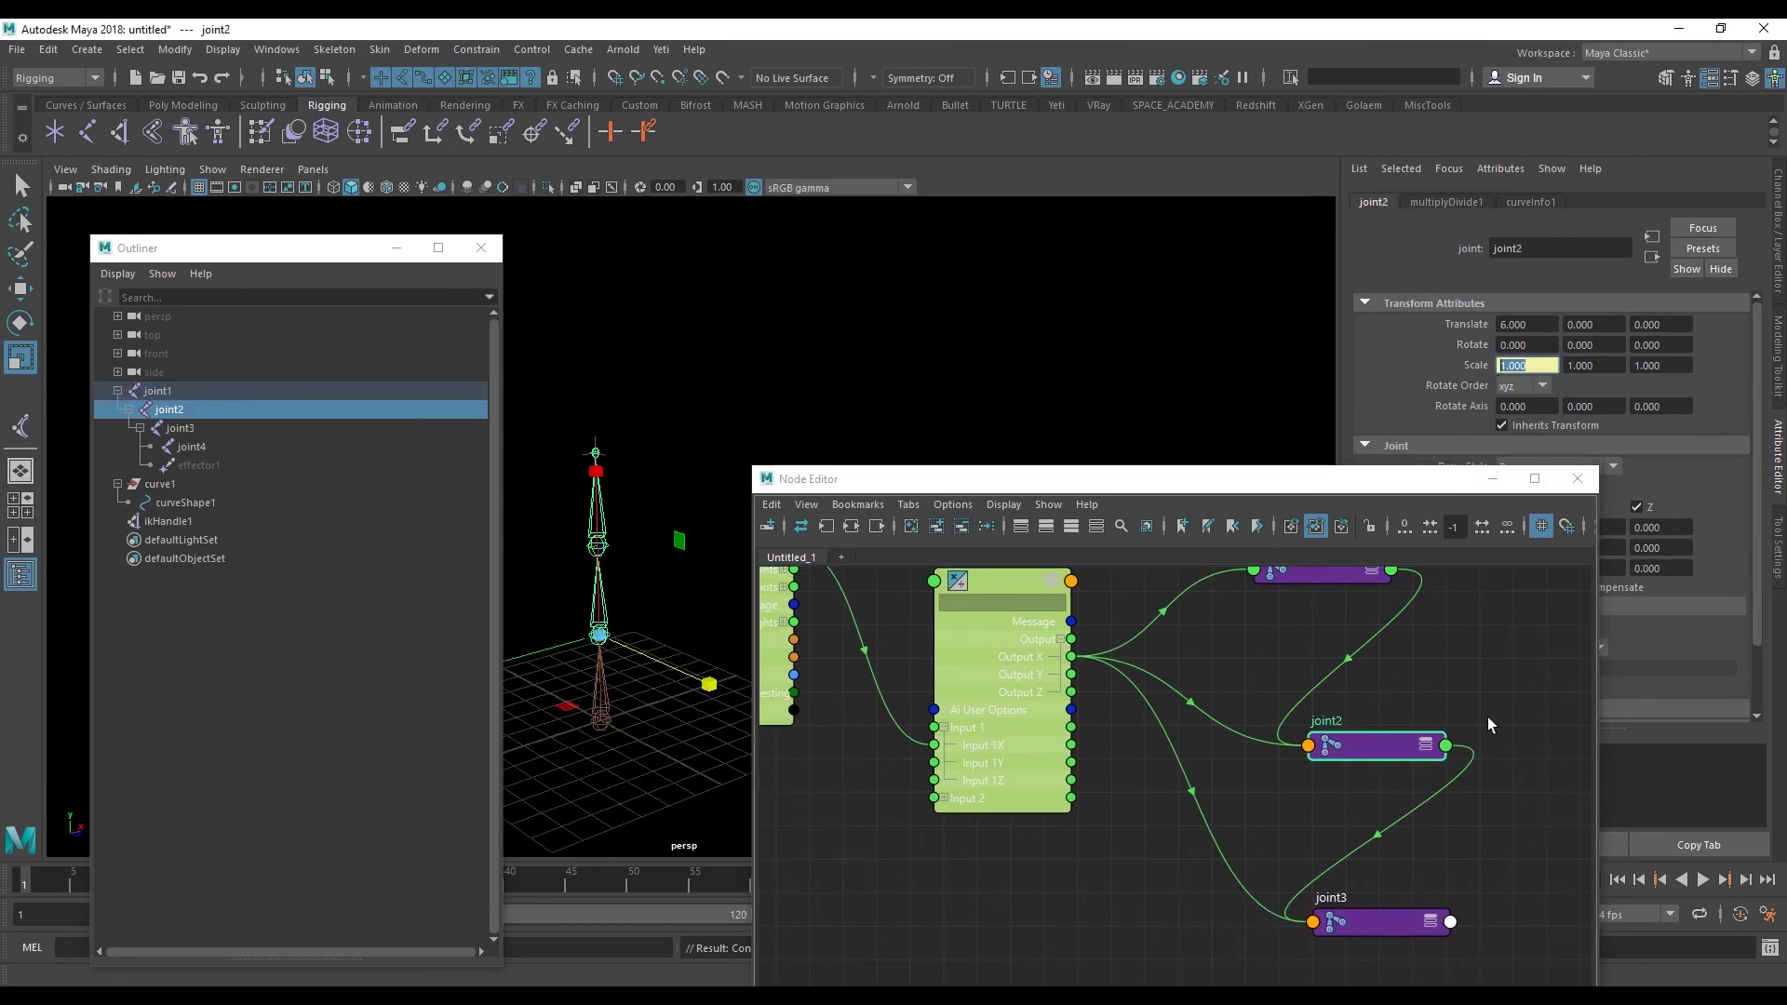
left_click(1370, 925)
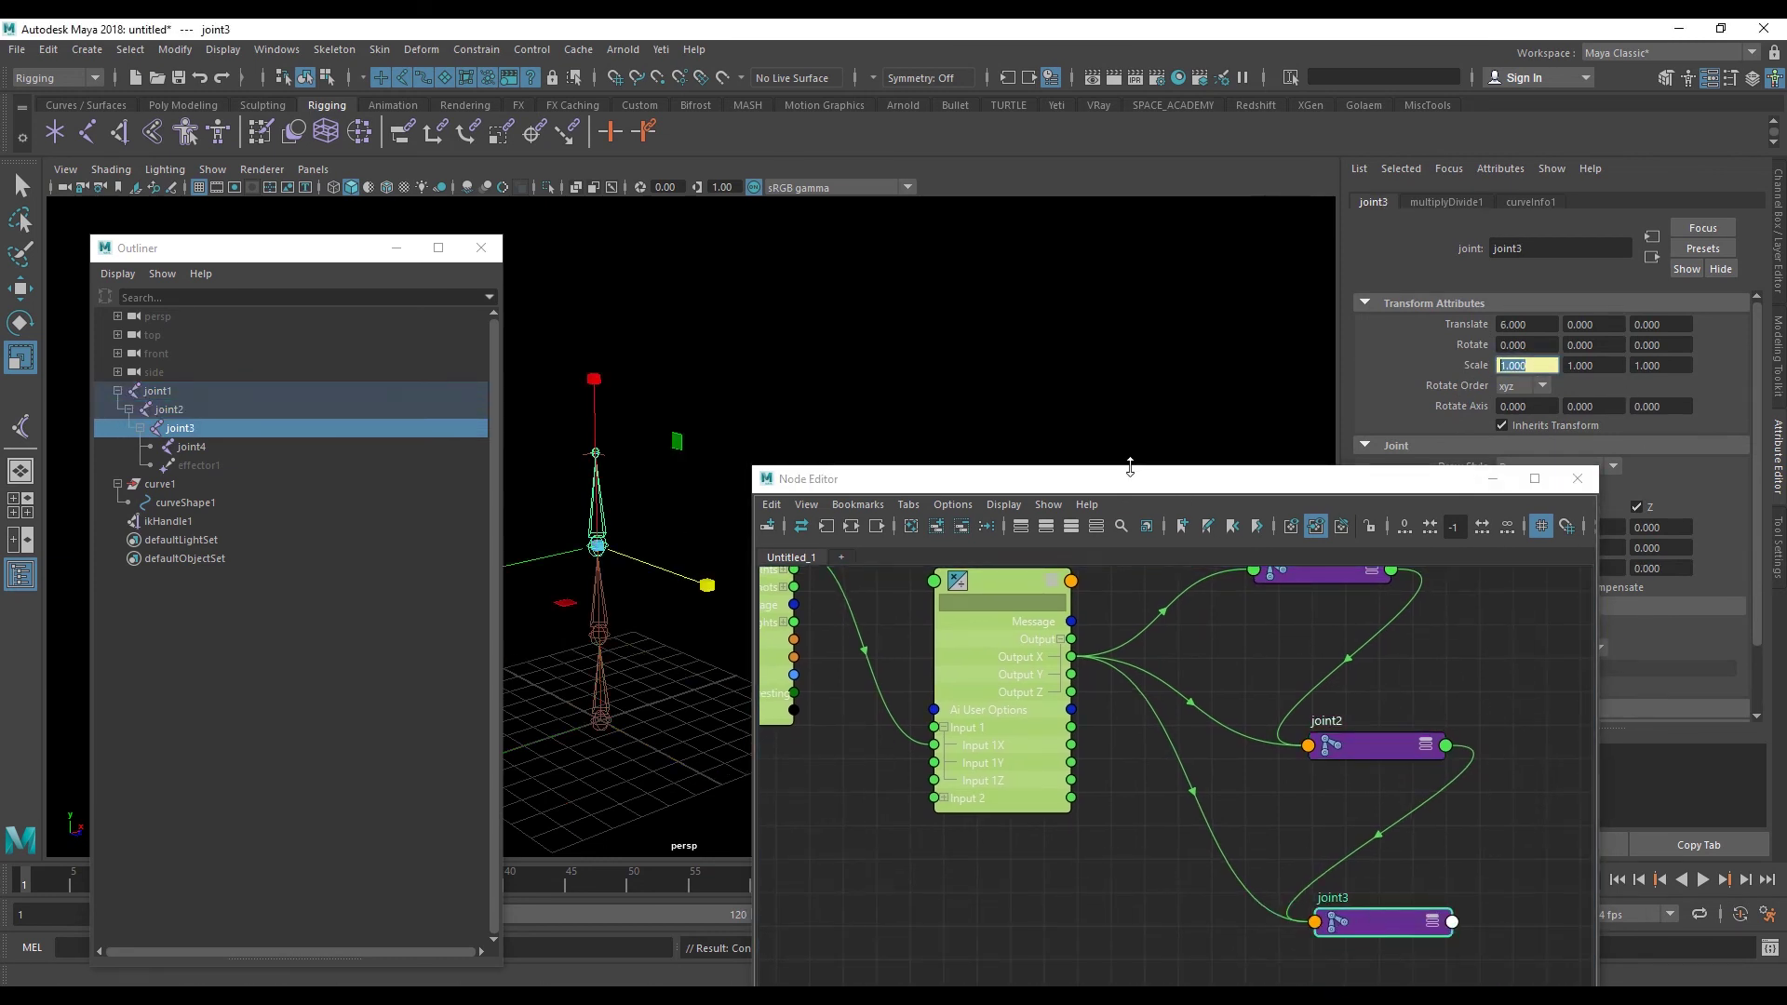
- Move the Node Editor aside, orbit upright, and put curve1 into control-point mode (F8)
left_click_drag(1129, 478, 1252, 538)
mouse_move(838, 582)
left_mouse_down("alt")
mouse_move(683, 617)
mouse_move(743, 633)
left_mouse_up("alt")
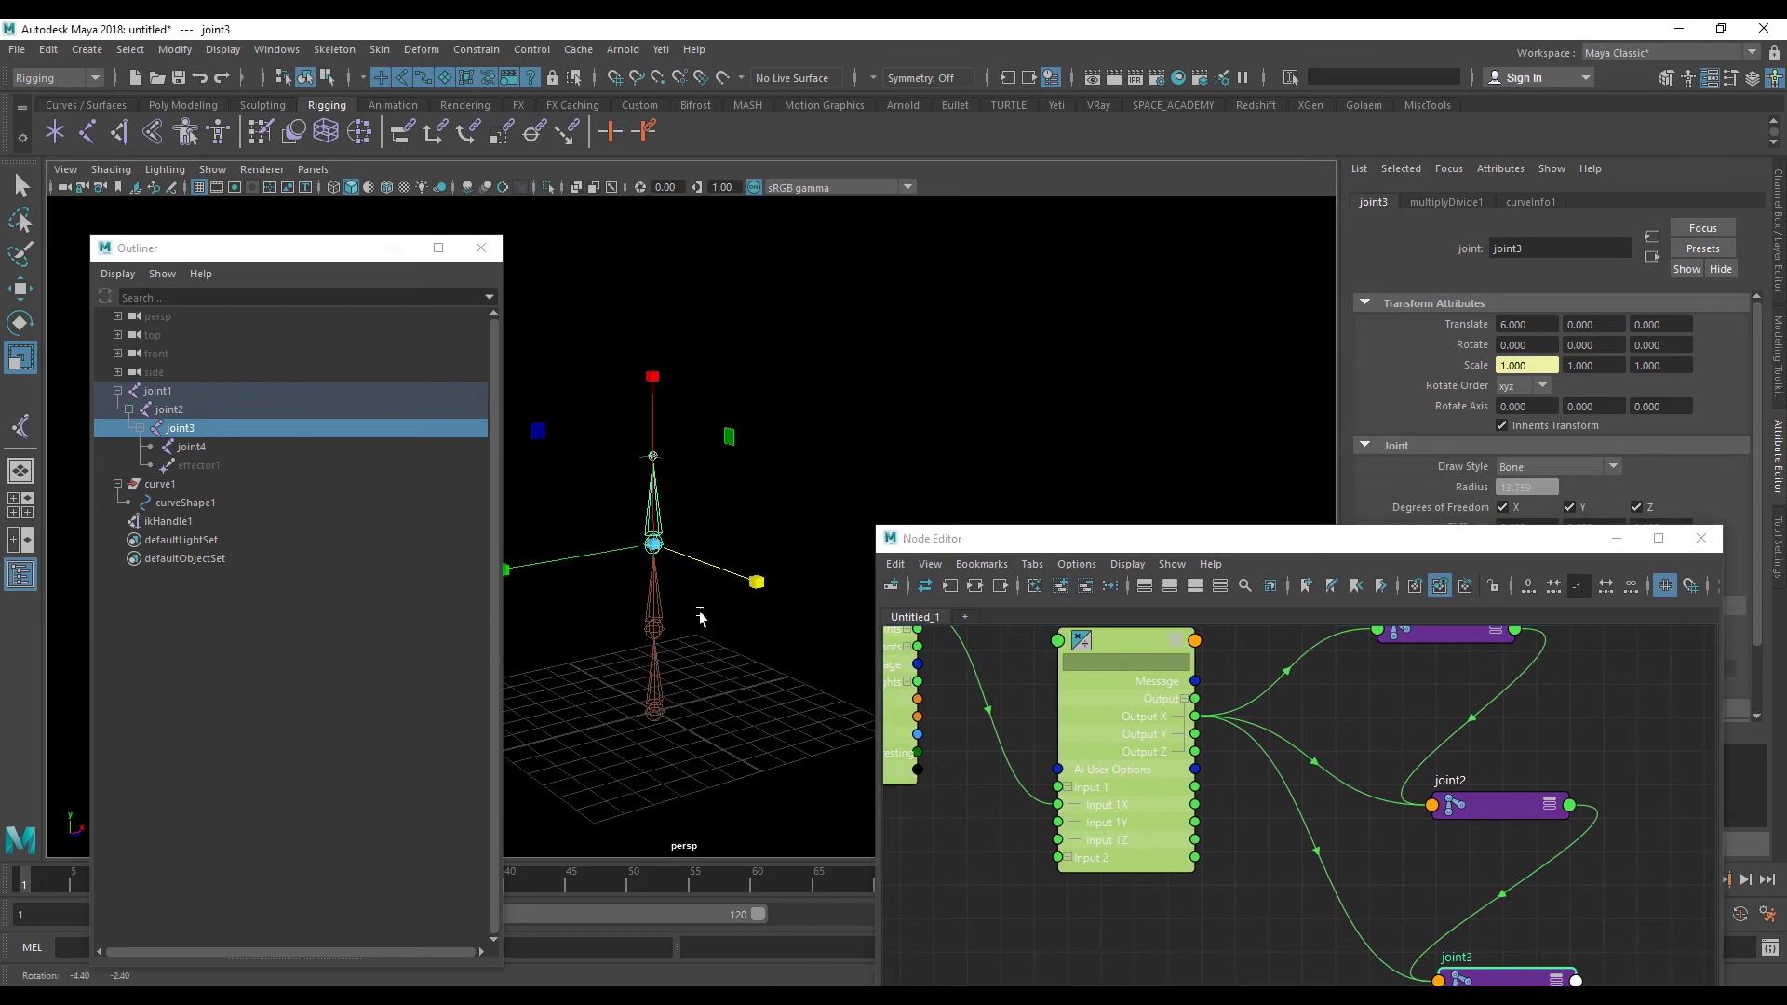
key("q")
middle_click_drag(742, 634, 672, 647, "alt")
left_click(215, 503)
key("F8")
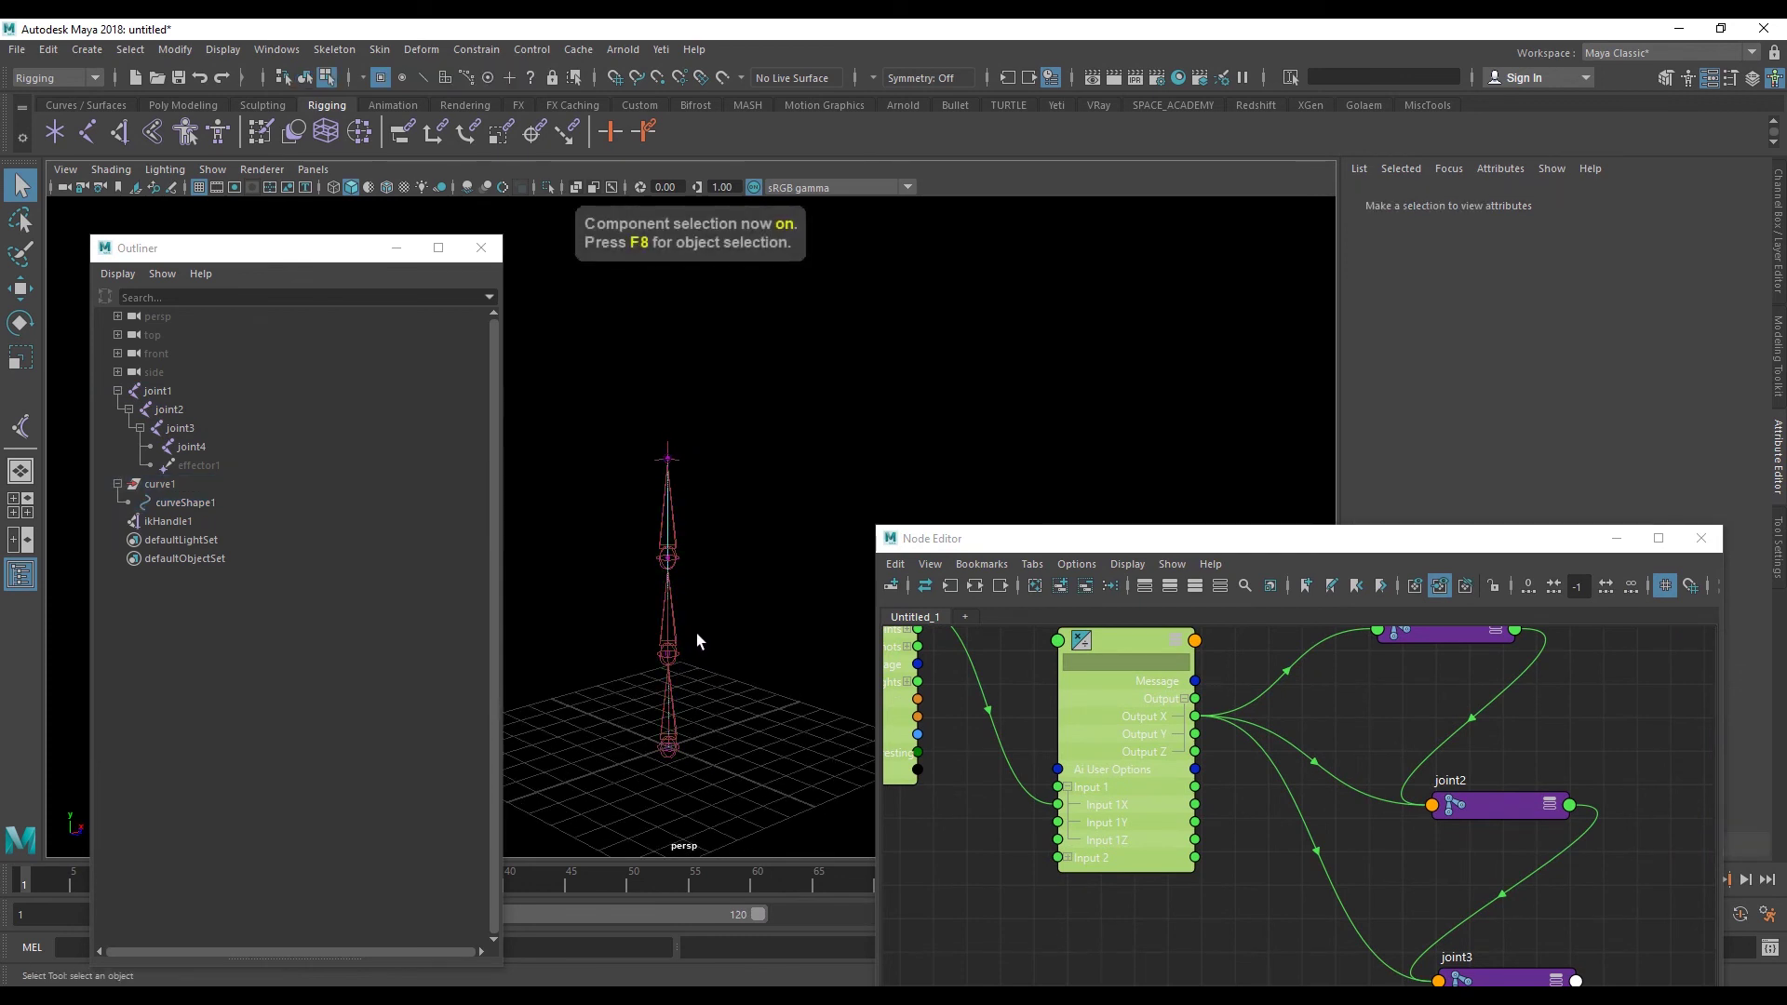
- Drag curve1's CV 2 sideways so the spline chain bends and stretches
mouse_move(742, 534)
left_mouse_down()
mouse_move(650, 569)
mouse_move(696, 614)
mouse_move(639, 618)
left_mouse_up()
key("w")
mouse_move(658, 542)
left_mouse_down()
mouse_move(1300, 458)
mouse_move(1008, 490)
mouse_move(590, 605)
mouse_move(339, 598)
left_mouse_up()
mouse_move(459, 618)
left_mouse_down("alt")
mouse_move(757, 578)
mouse_move(590, 677)
mouse_move(710, 610)
mouse_move(1048, 530)
mouse_move(1134, 551)
mouse_move(670, 586)
mouse_move(796, 572)
mouse_move(730, 598)
mouse_move(730, 618)
mouse_move(642, 605)
mouse_move(592, 427)
mouse_move(503, 522)
mouse_move(586, 518)
left_mouse_up("alt")
left_click(769, 600)
left_click(574, 579)
left_click_drag(723, 583, 752, 604, "alt")
- Return to object mode and confirm joint3, joint2 and joint1 read Scale X 1.438
key("q")
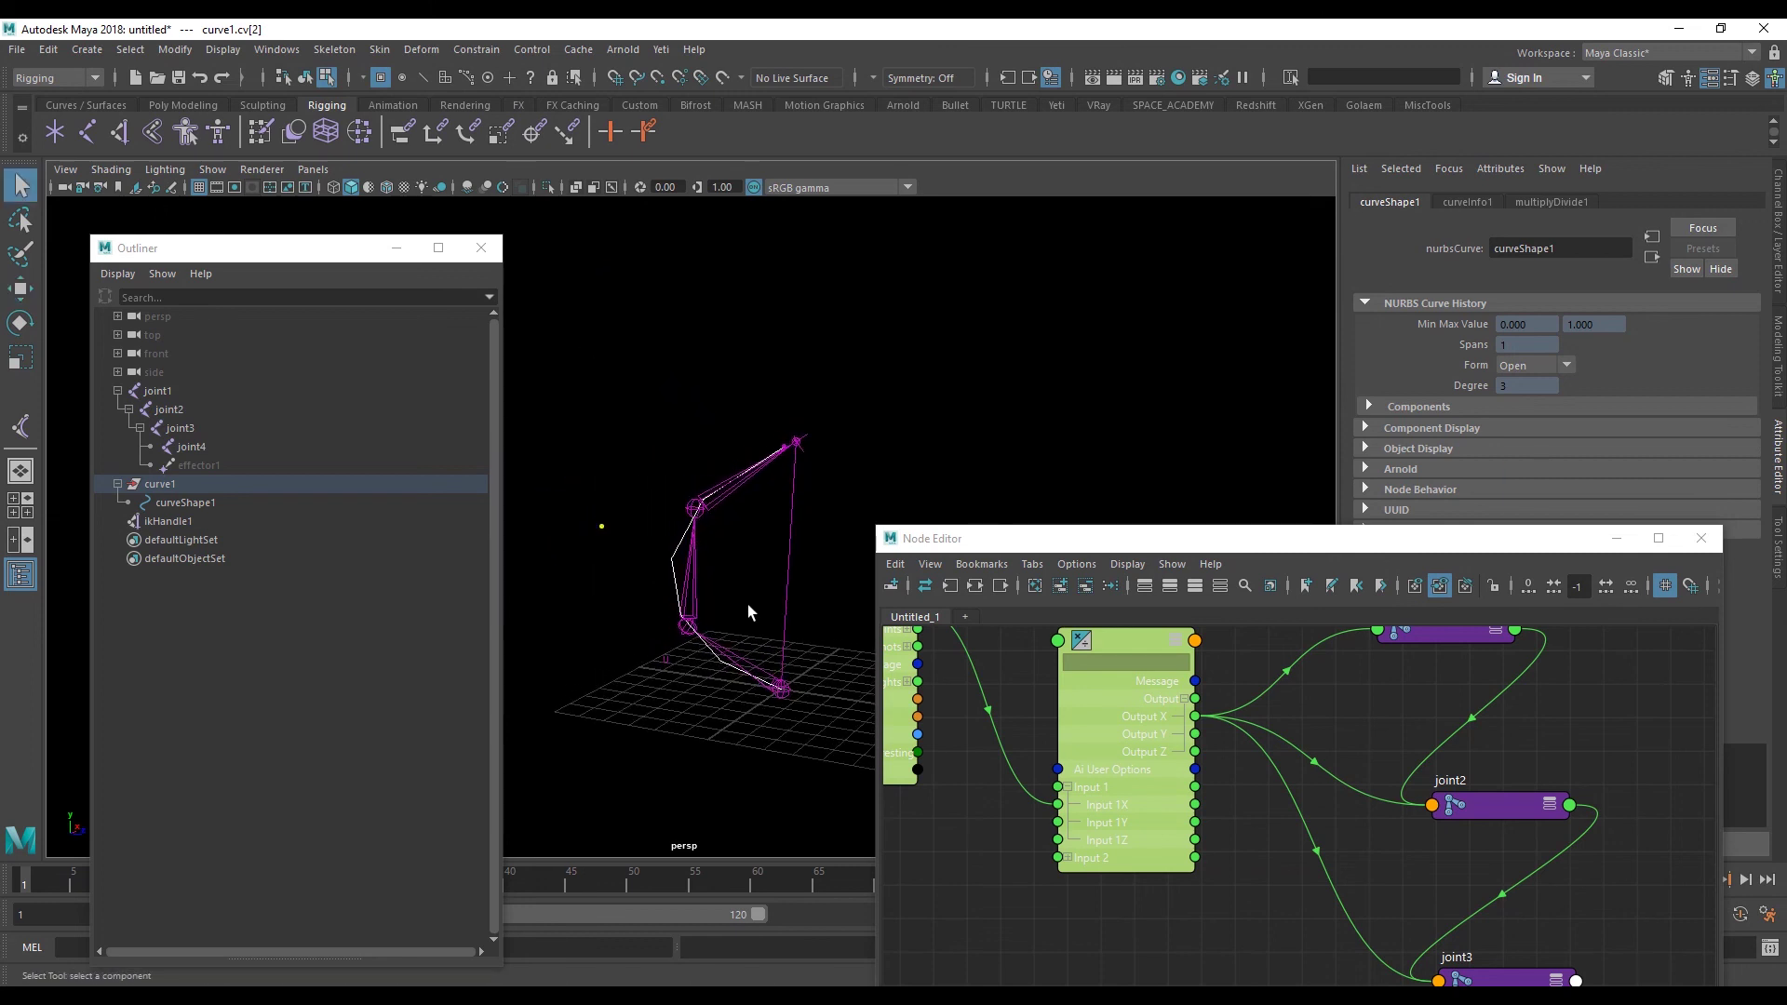
key("F8")
left_click(715, 512)
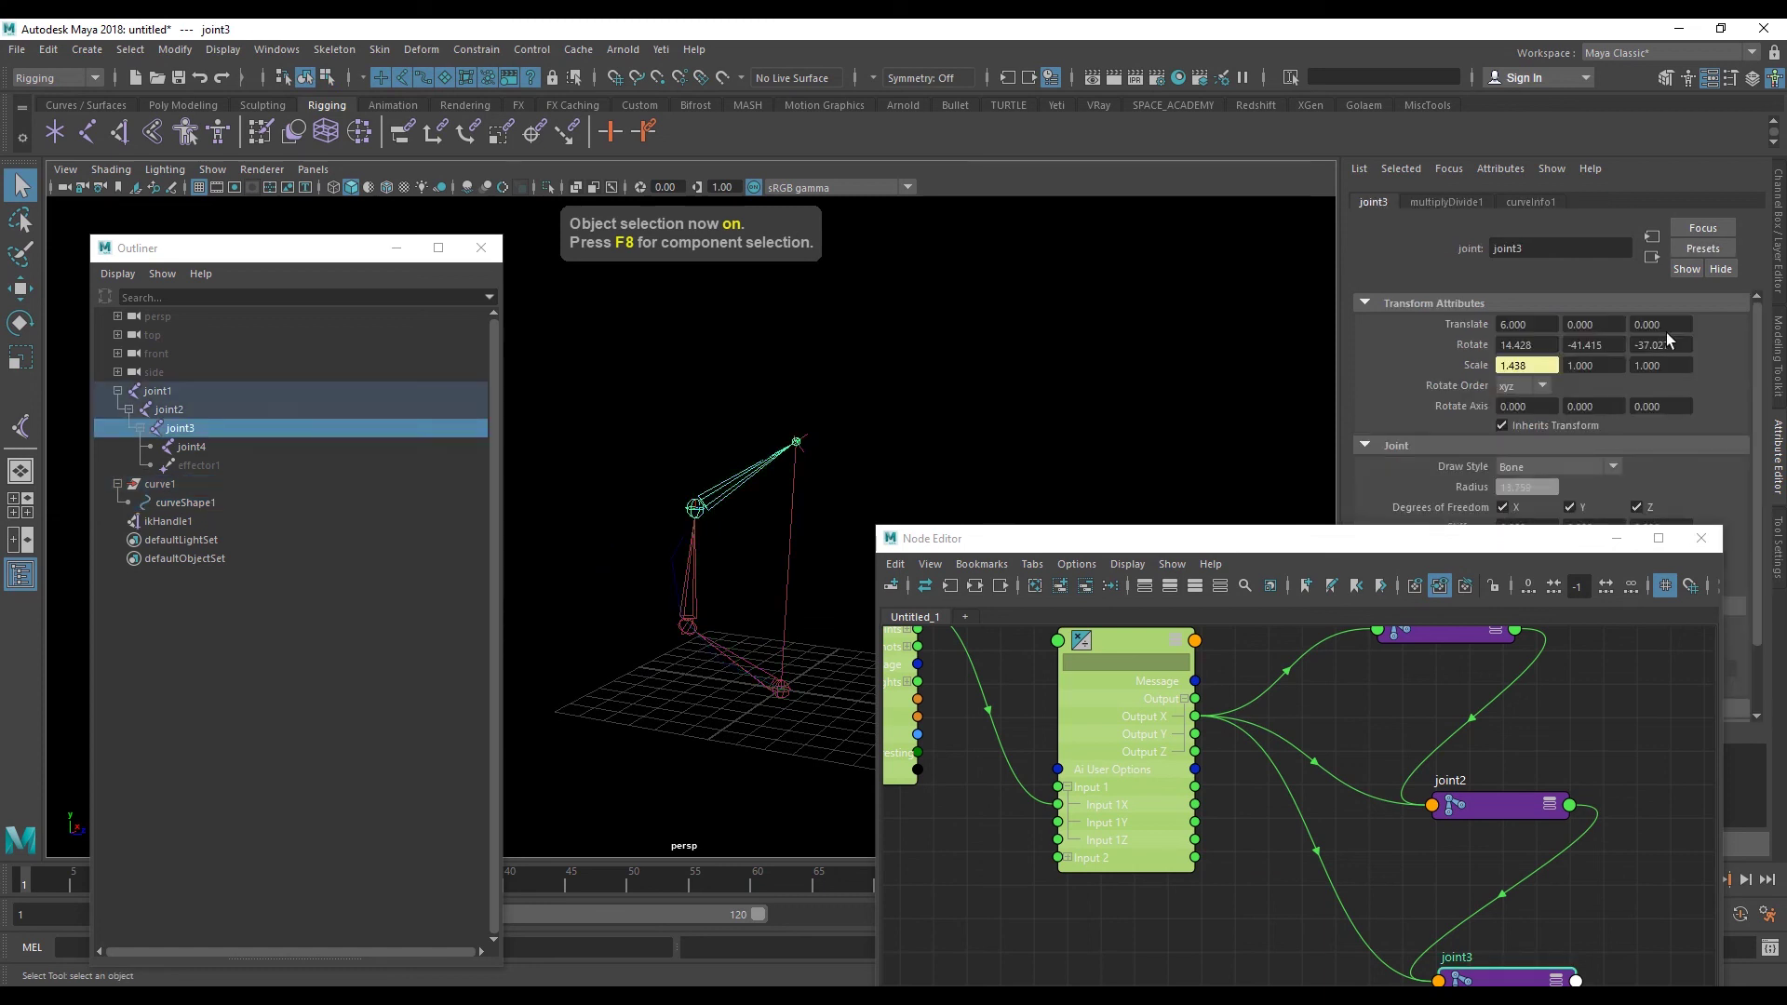
left_click_drag(1559, 364, 1497, 366)
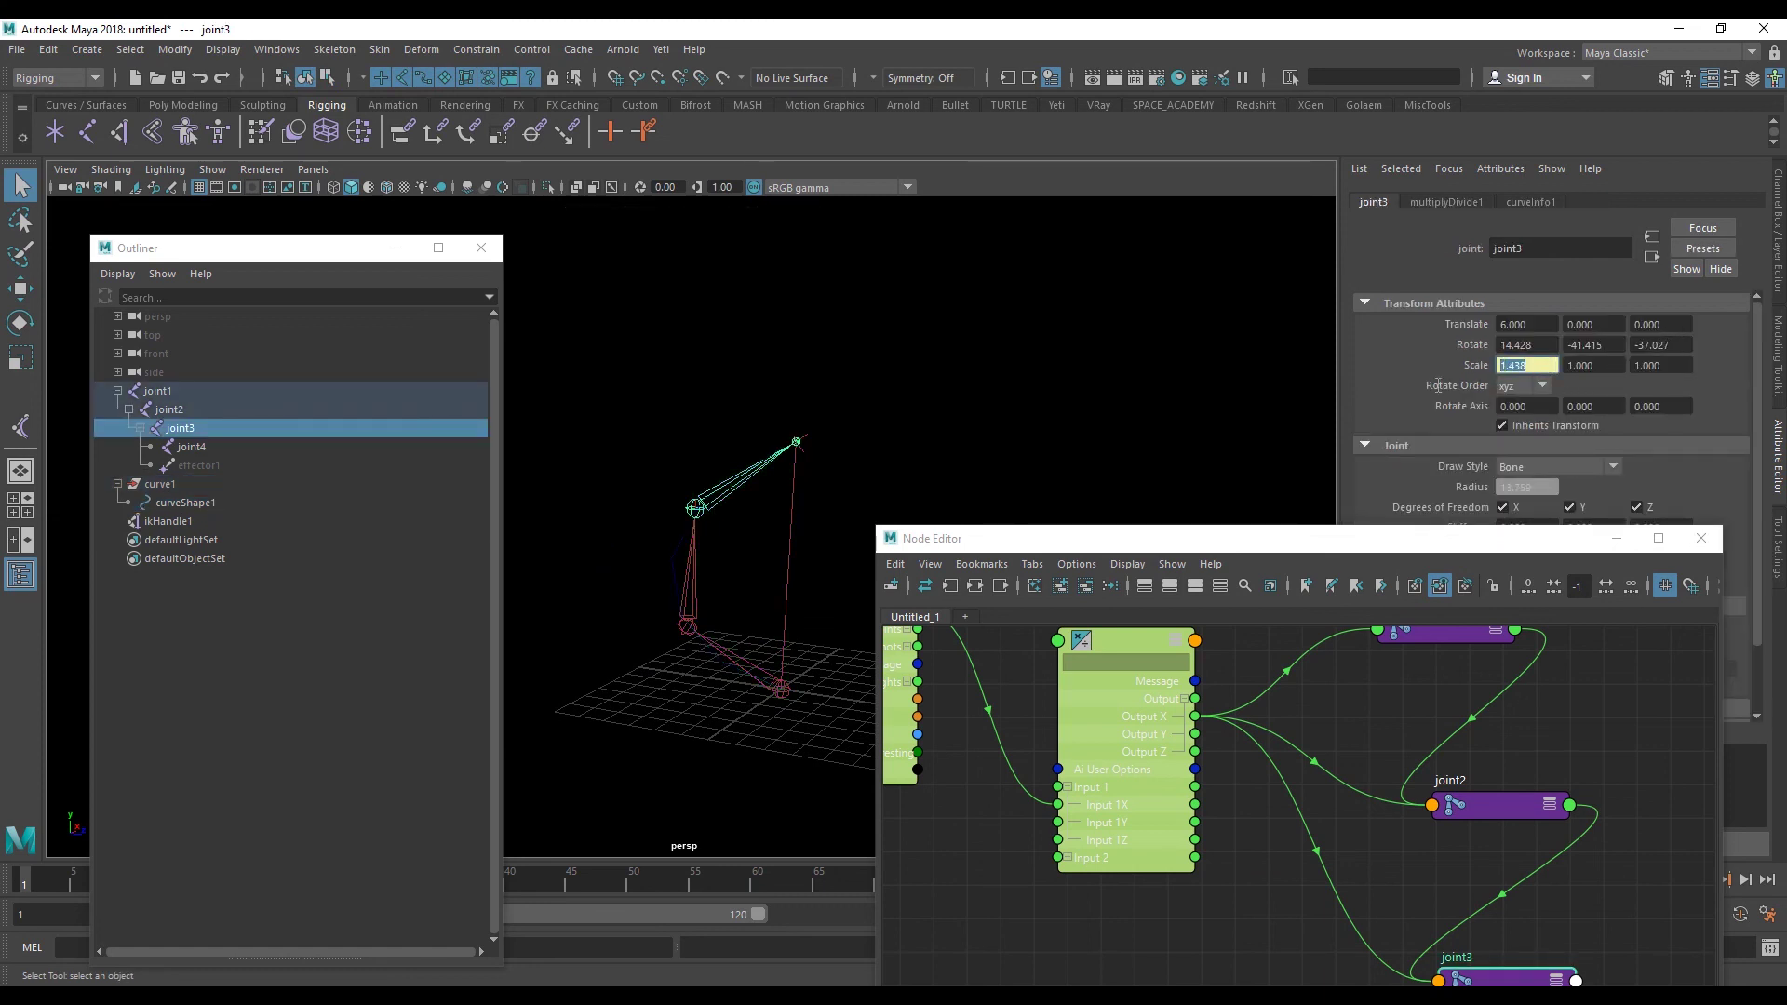
left_click(687, 593)
left_click(776, 674)
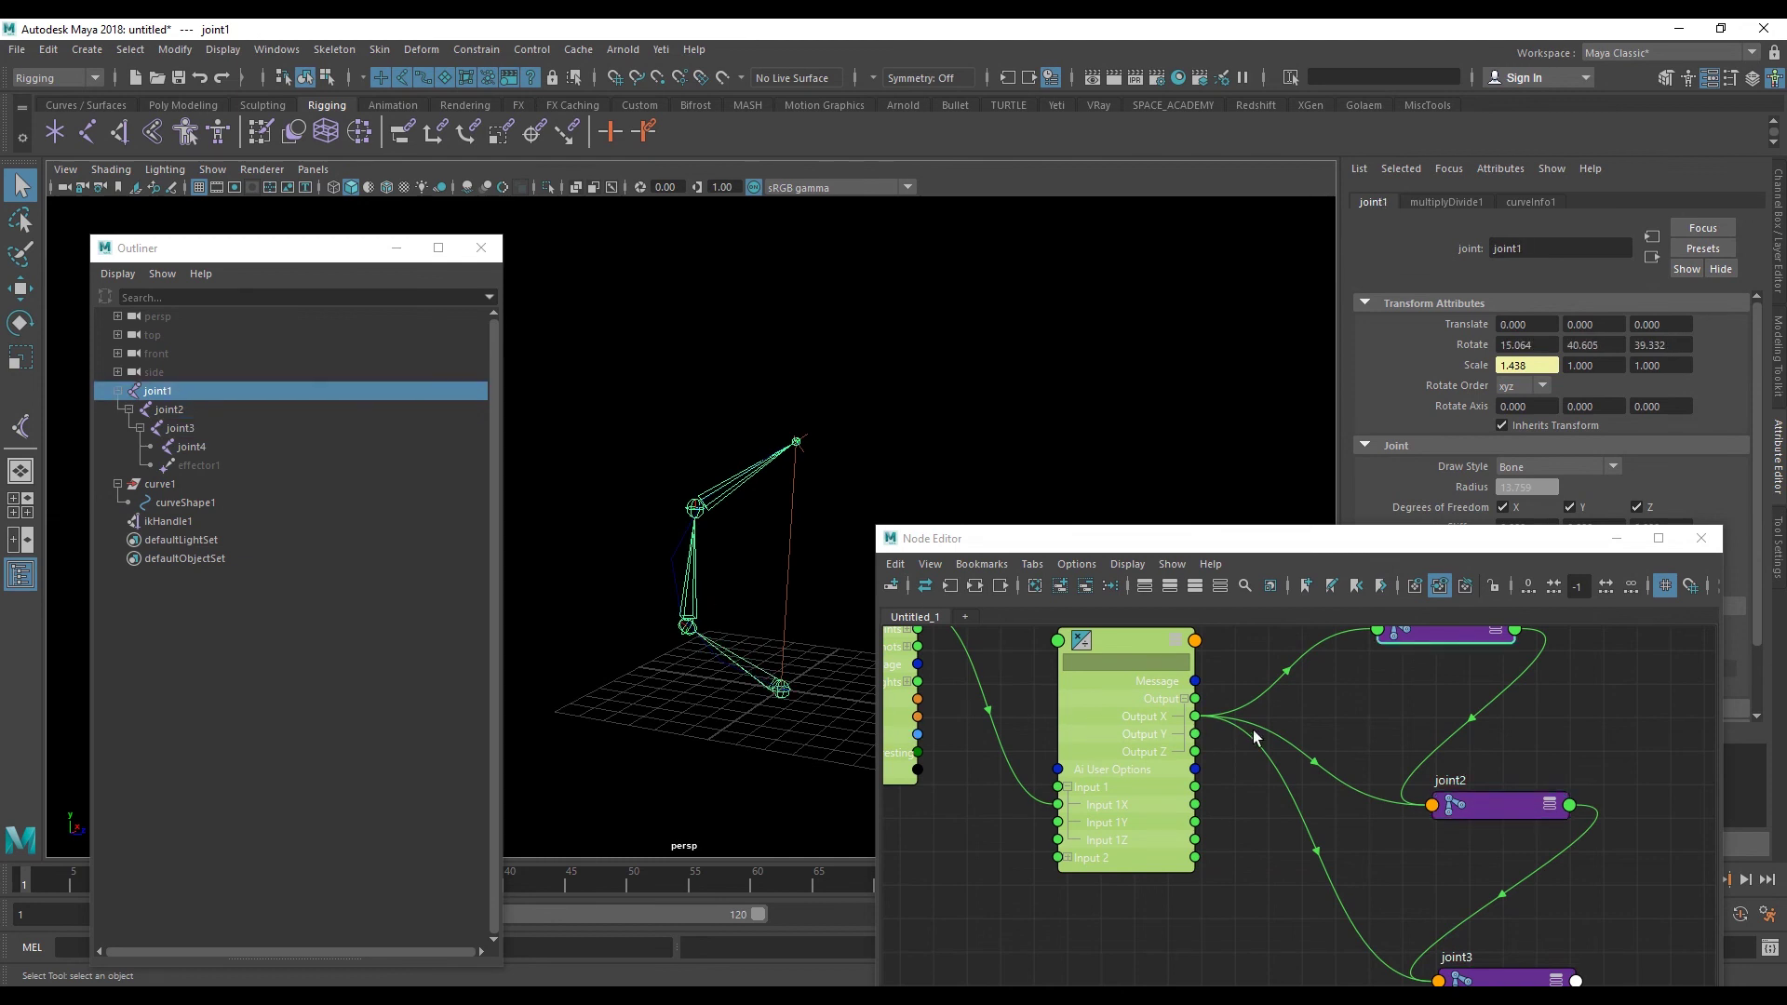
key("a")
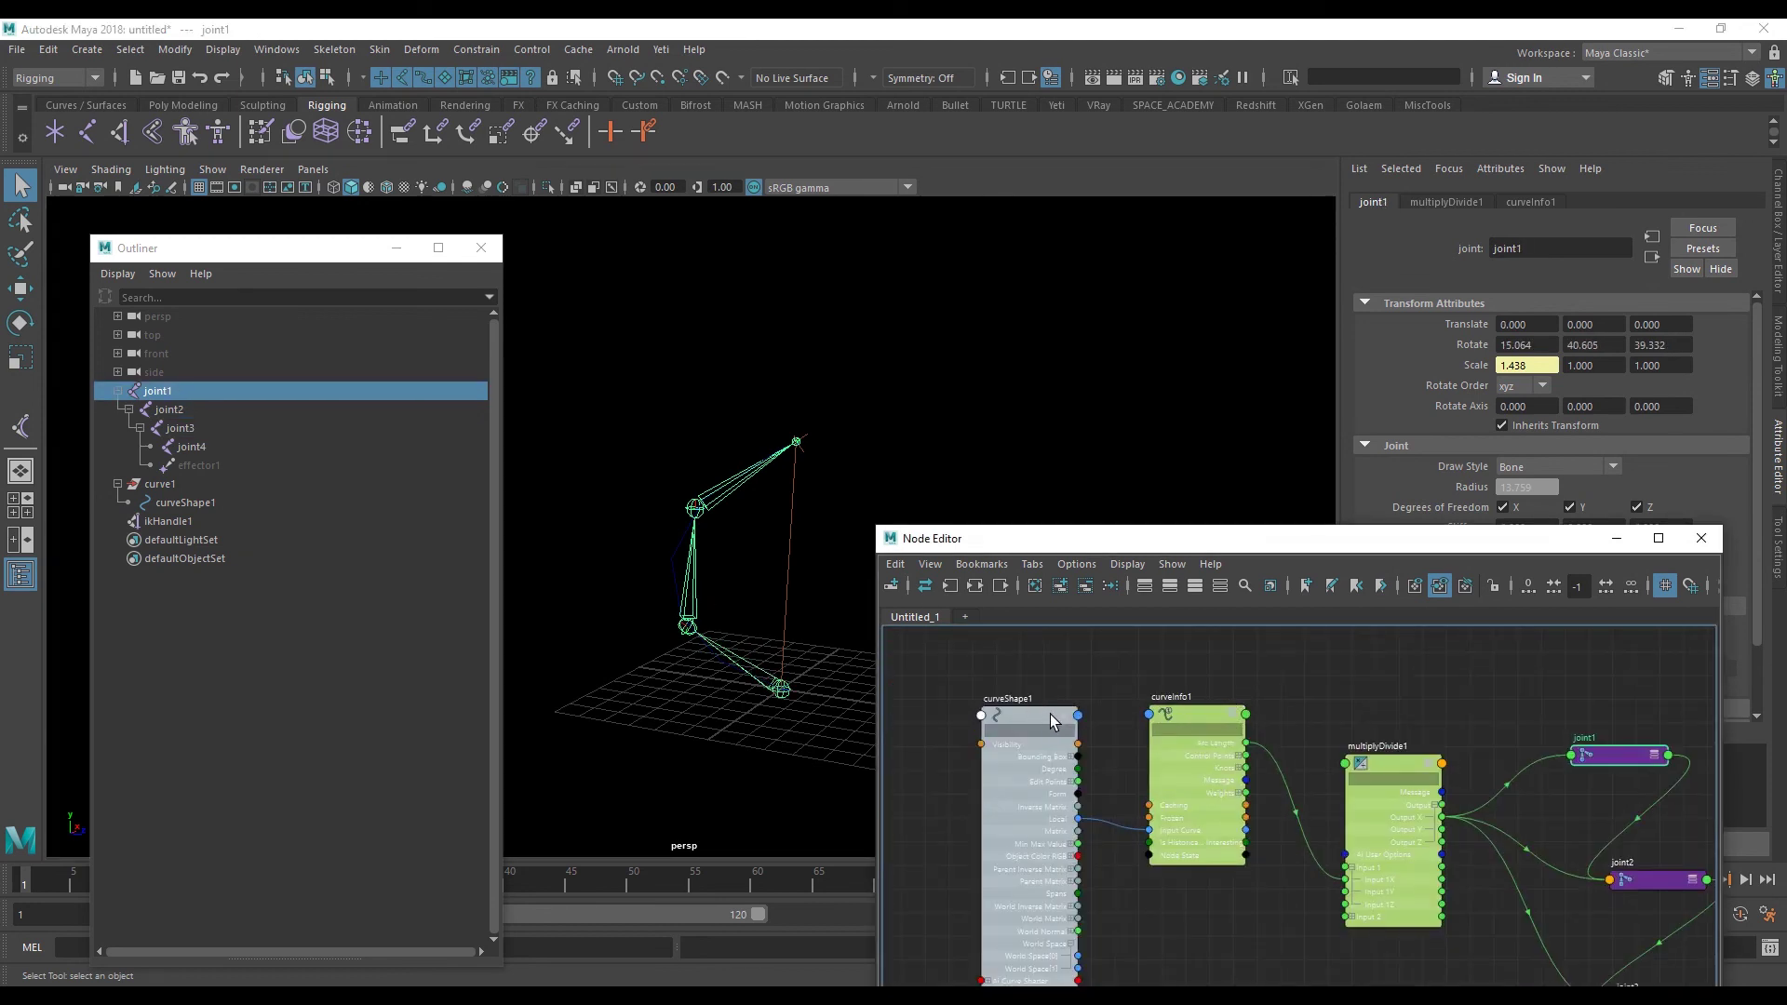
- Inspect curveInfo1's 25.884 arc length and multiplyDivide1's 18.000 rest-length input
left_click(1192, 713)
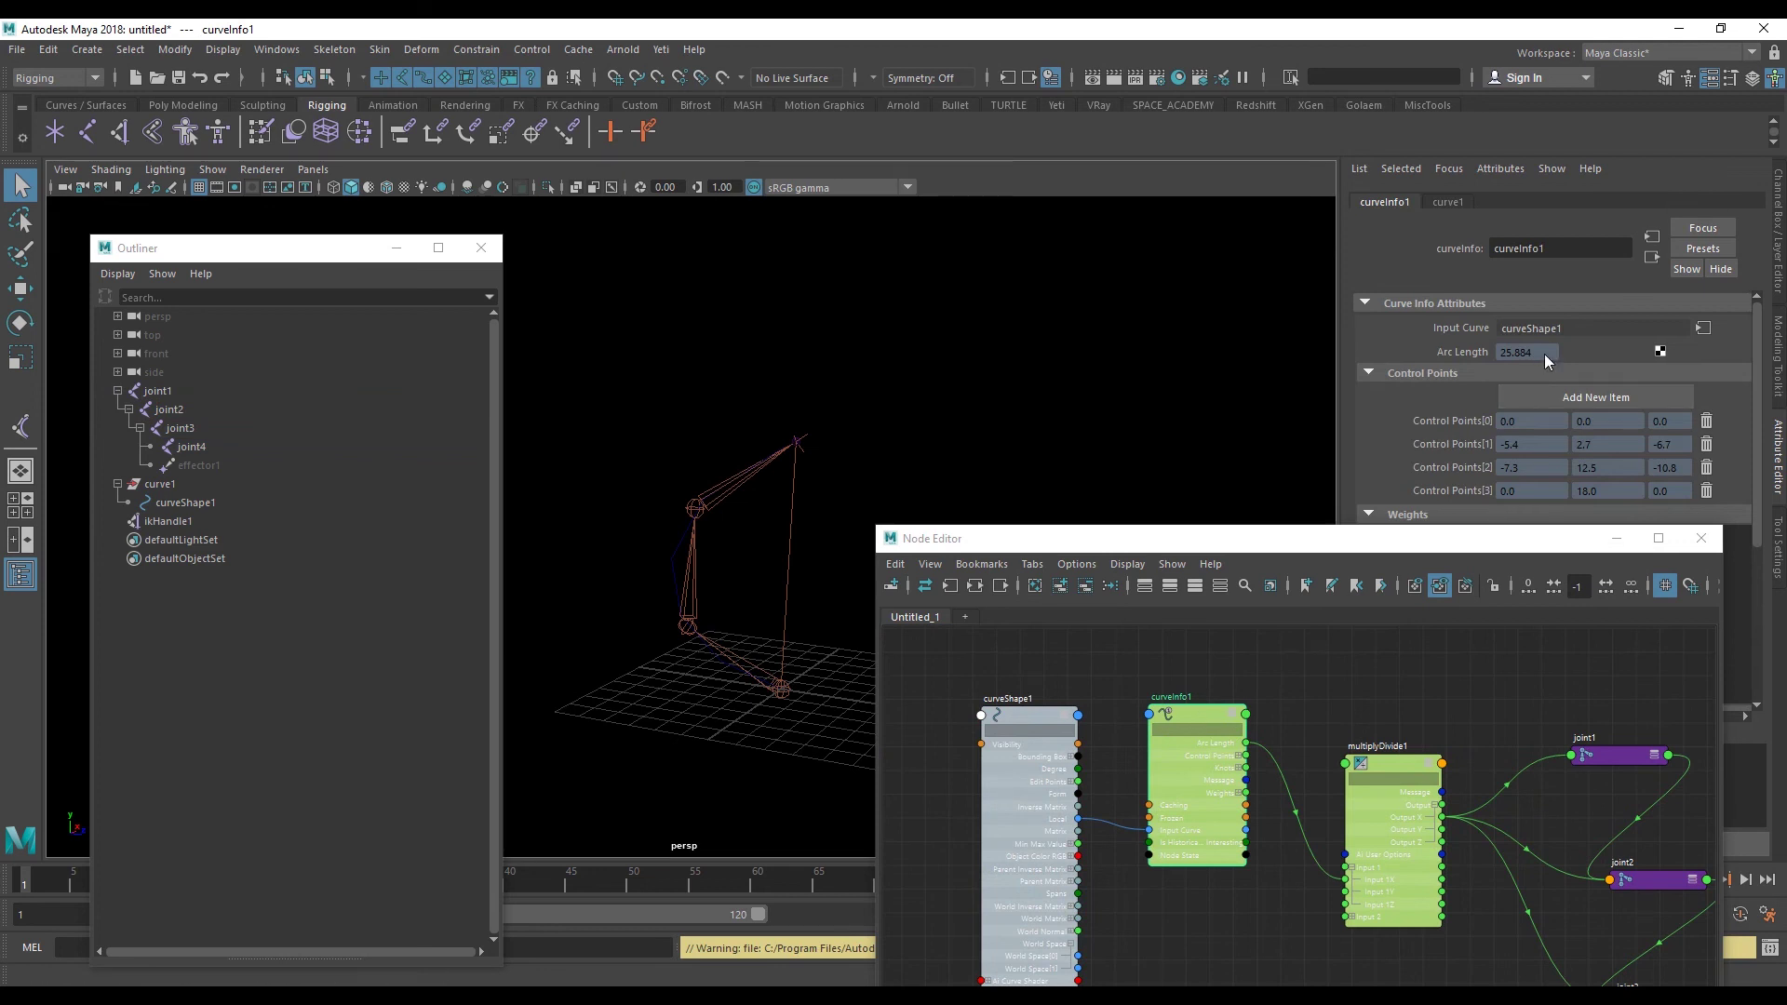
left_click(1386, 767)
left_click_drag(1544, 428, 1487, 440)
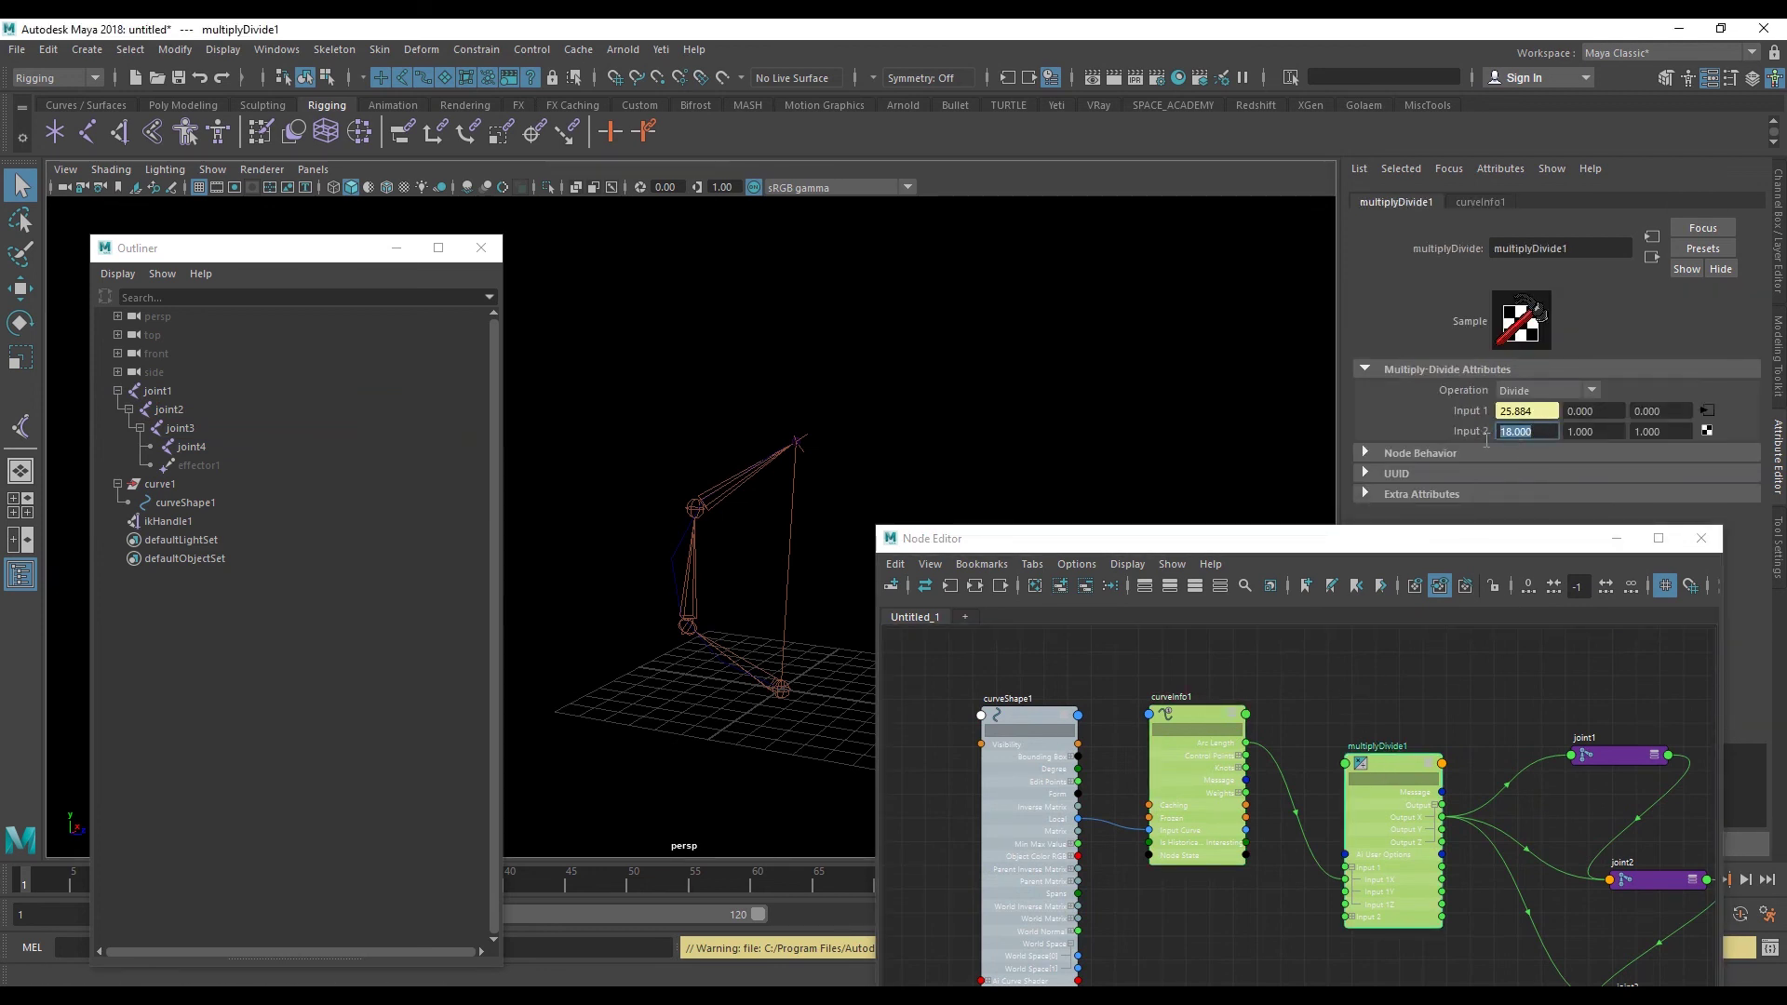
- Check joint1's scale and reposition curveInfo1 in the node graph
middle_click_drag(1628, 739, 1453, 686)
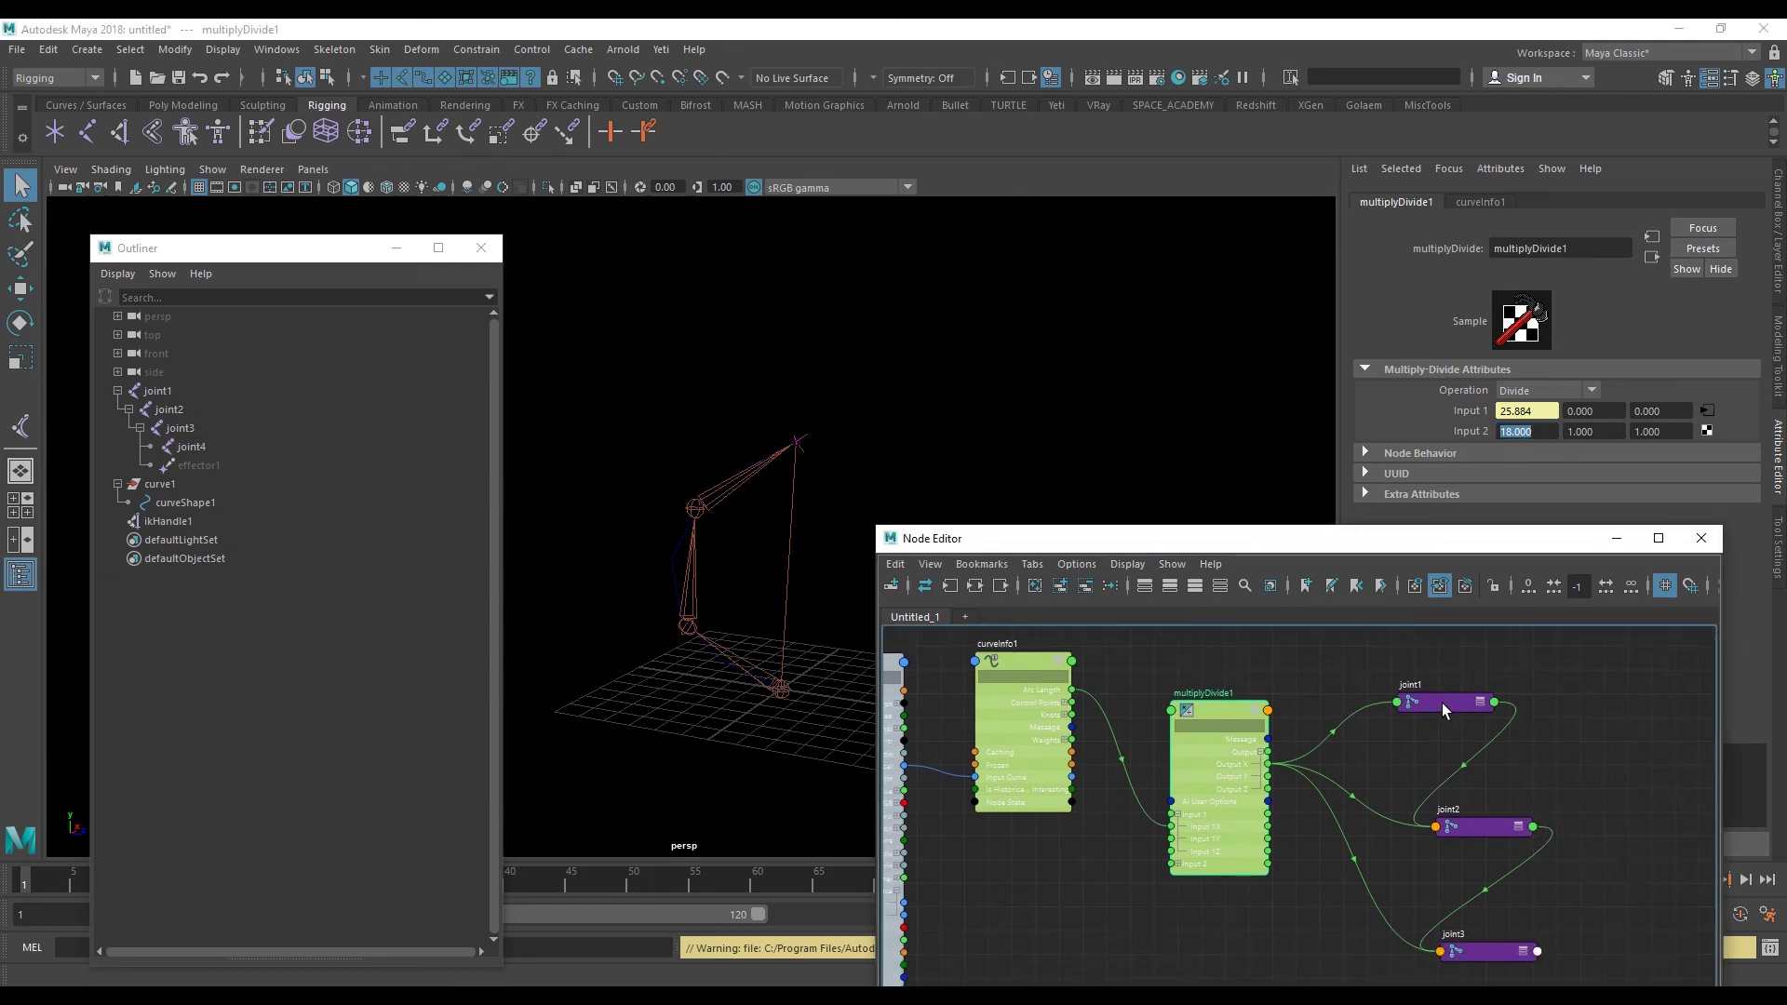
left_click(1442, 702)
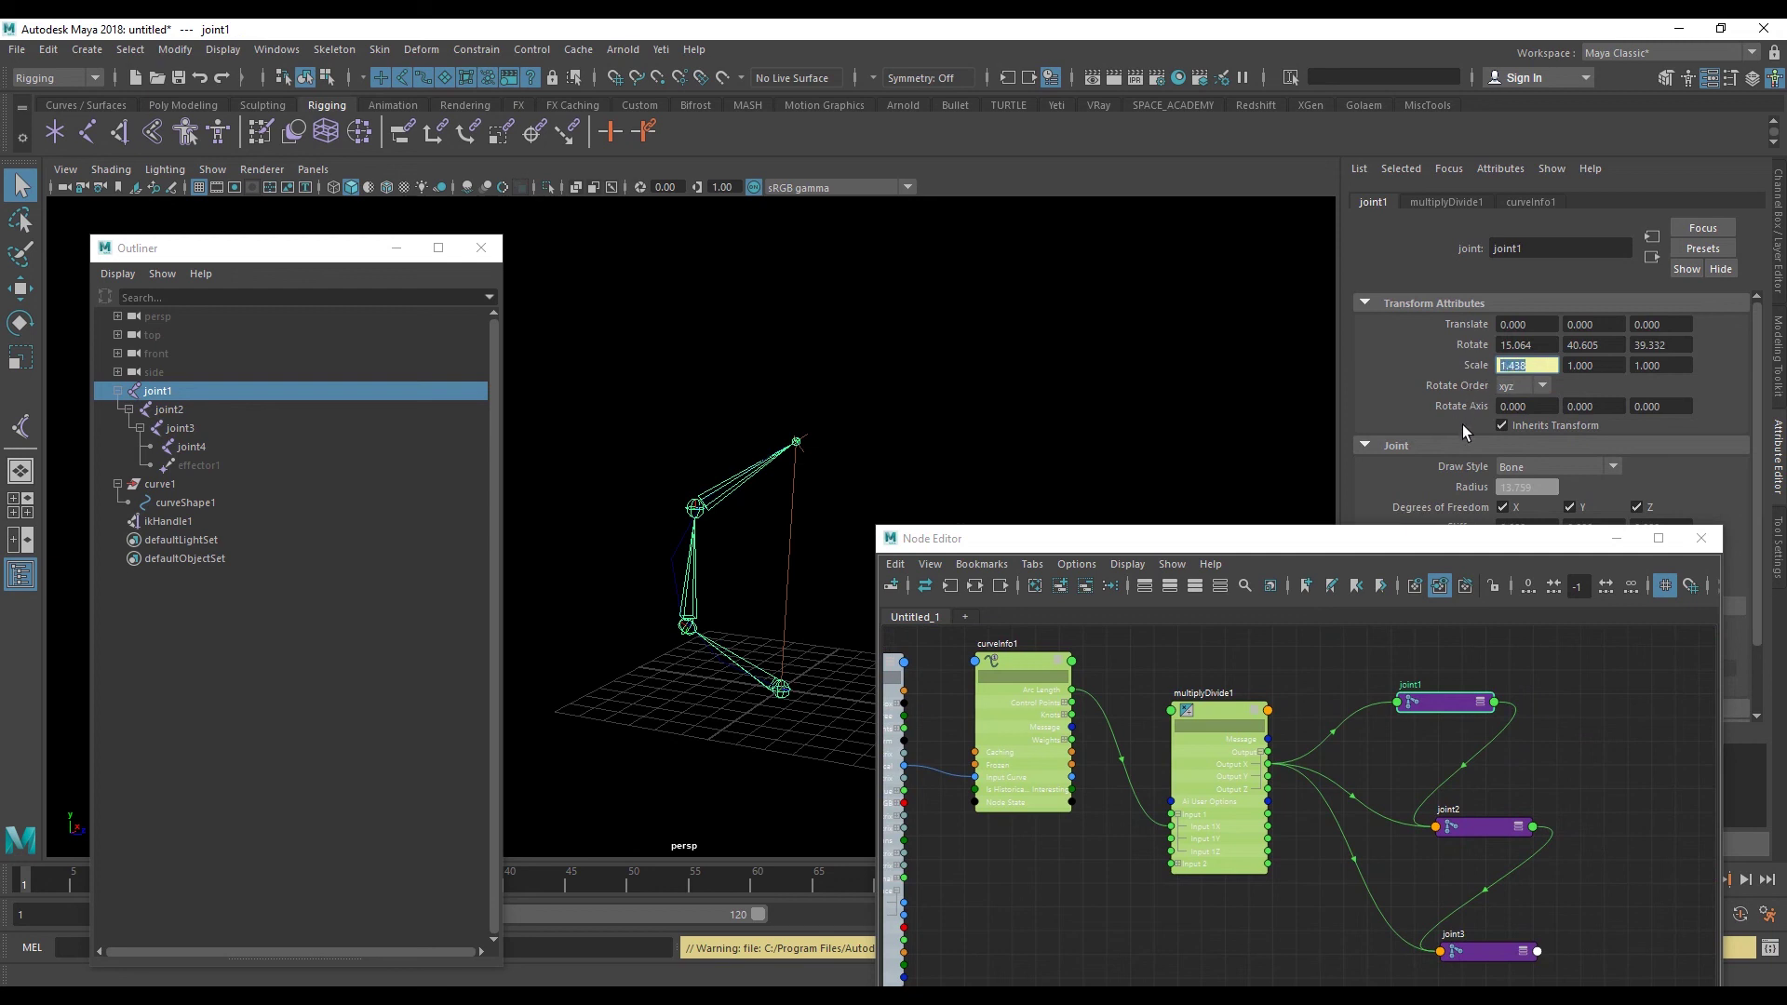
middle_click_drag(1325, 672, 1493, 666)
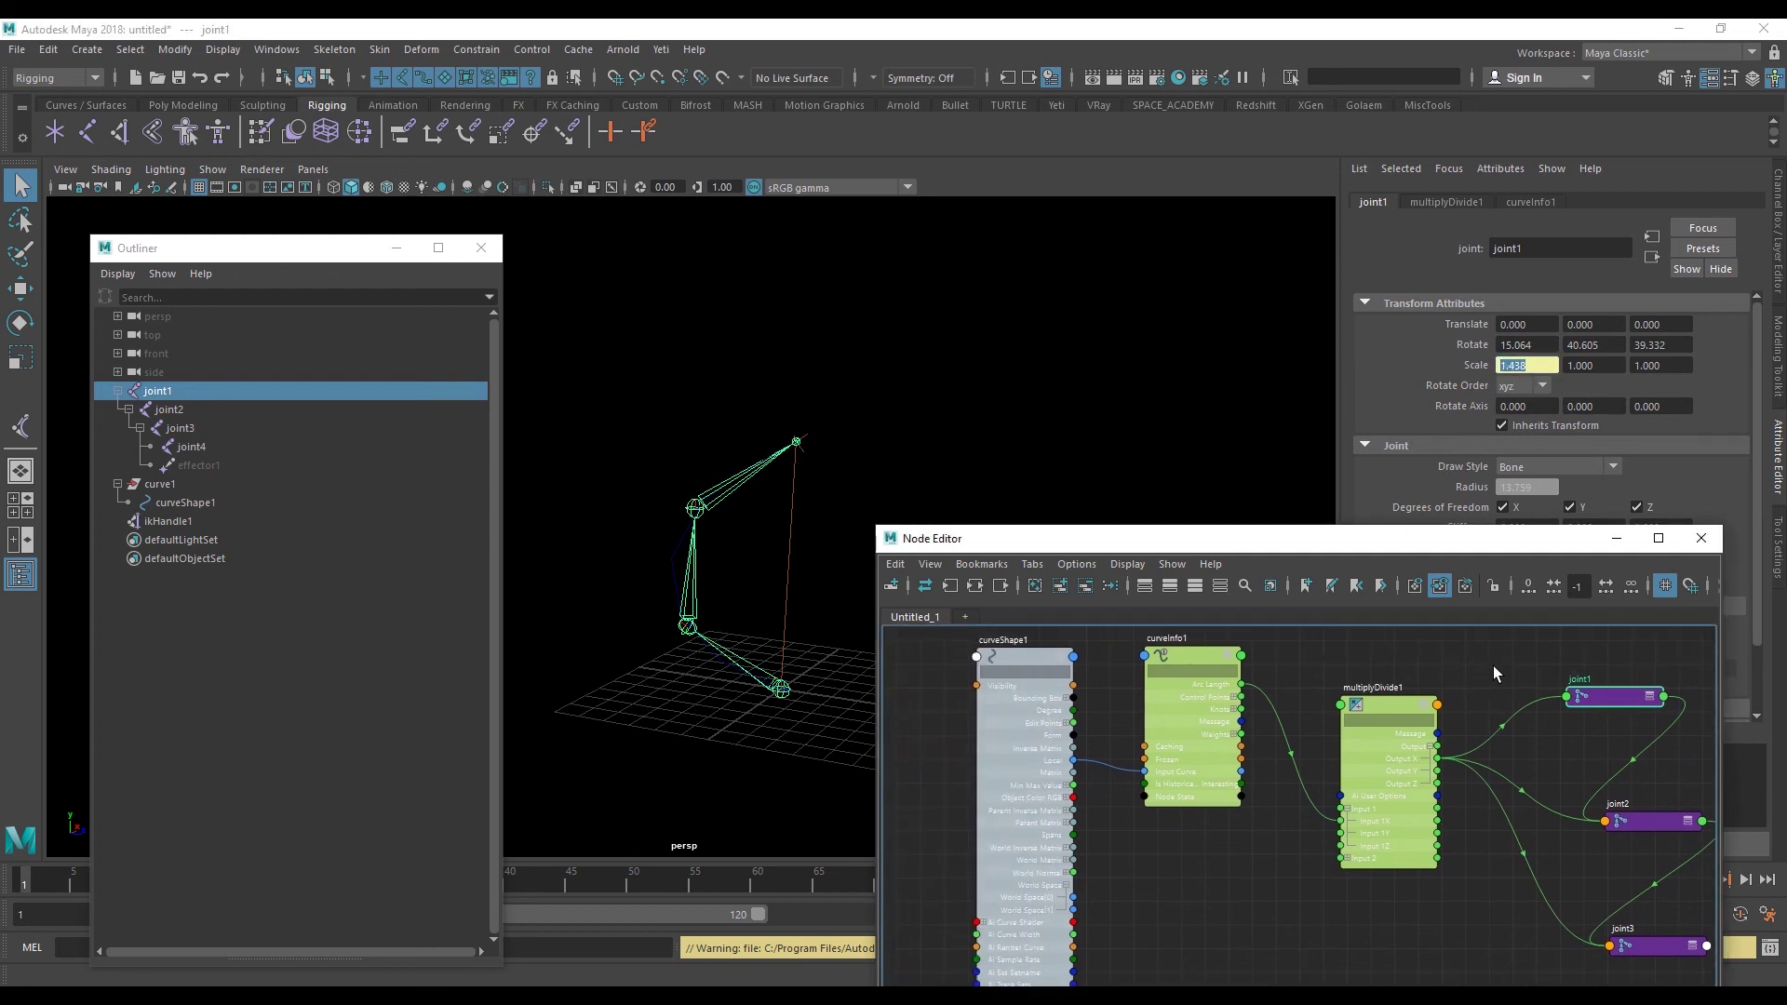
left_click_drag(1208, 684, 1176, 722)
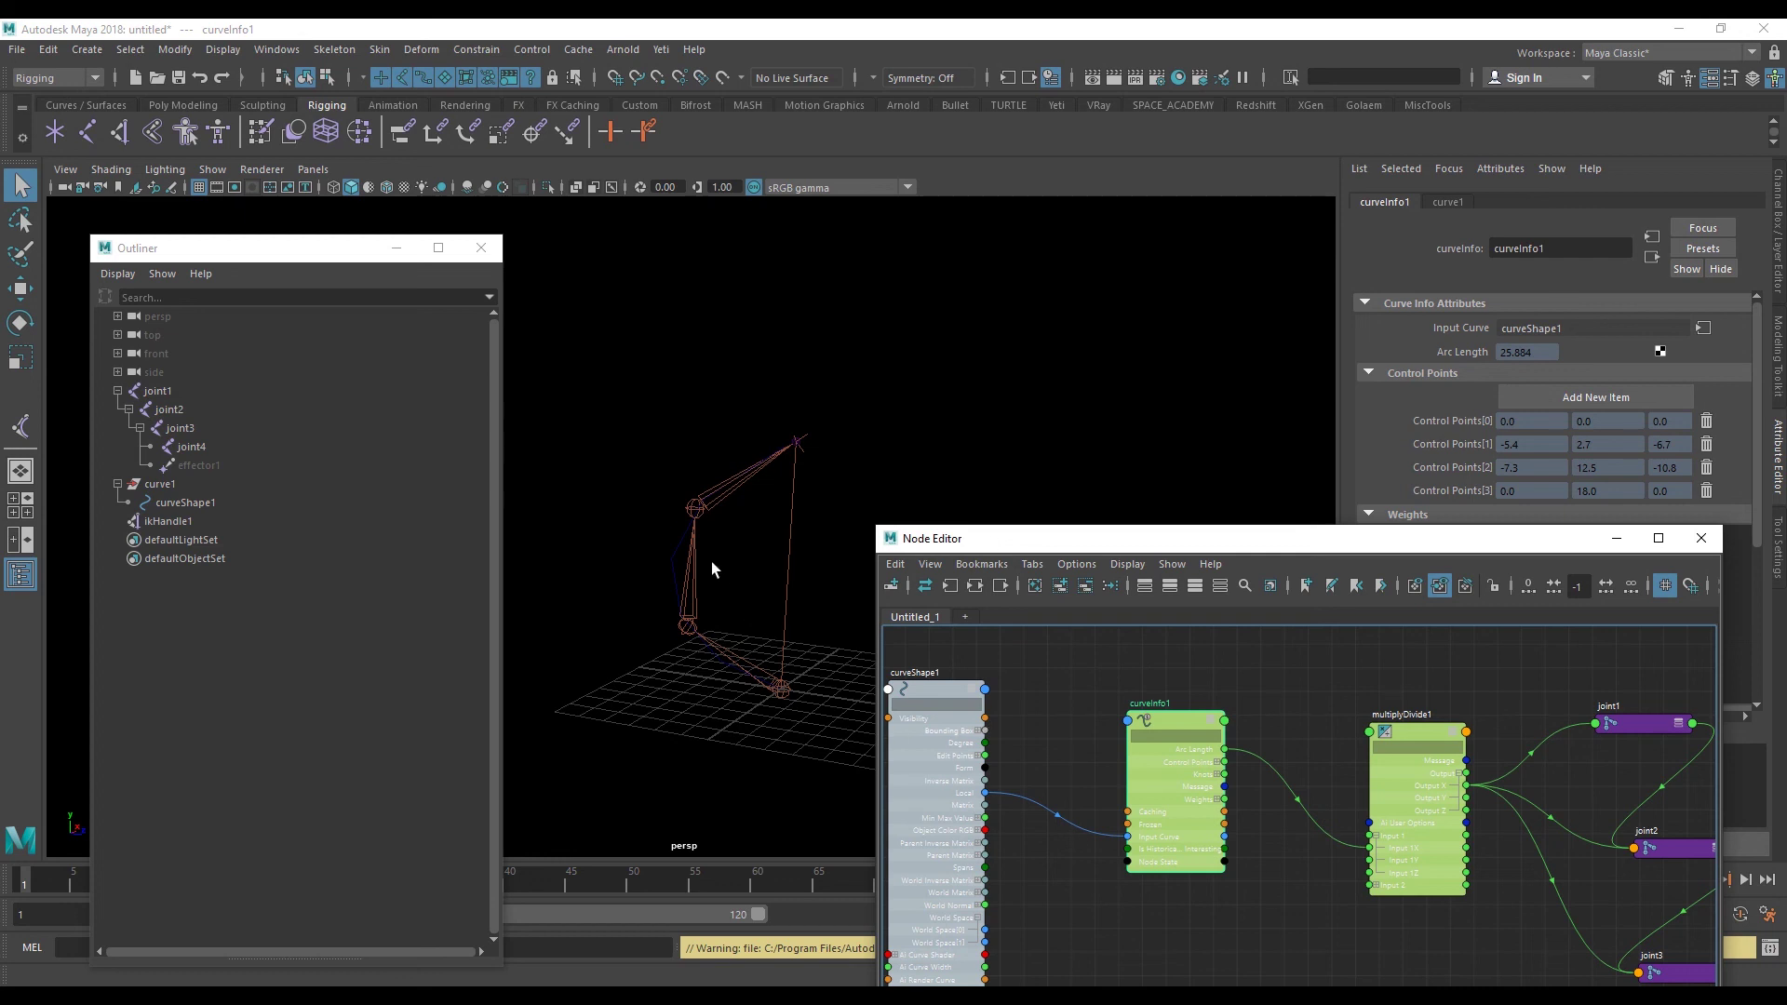
- Create a cluster deformer on curve1's CV 2 via Deform > Cluster
left_click(657, 569)
middle_click_drag(657, 569, 756, 622, "alt")
key("F8")
left_click(616, 534)
left_click(423, 50)
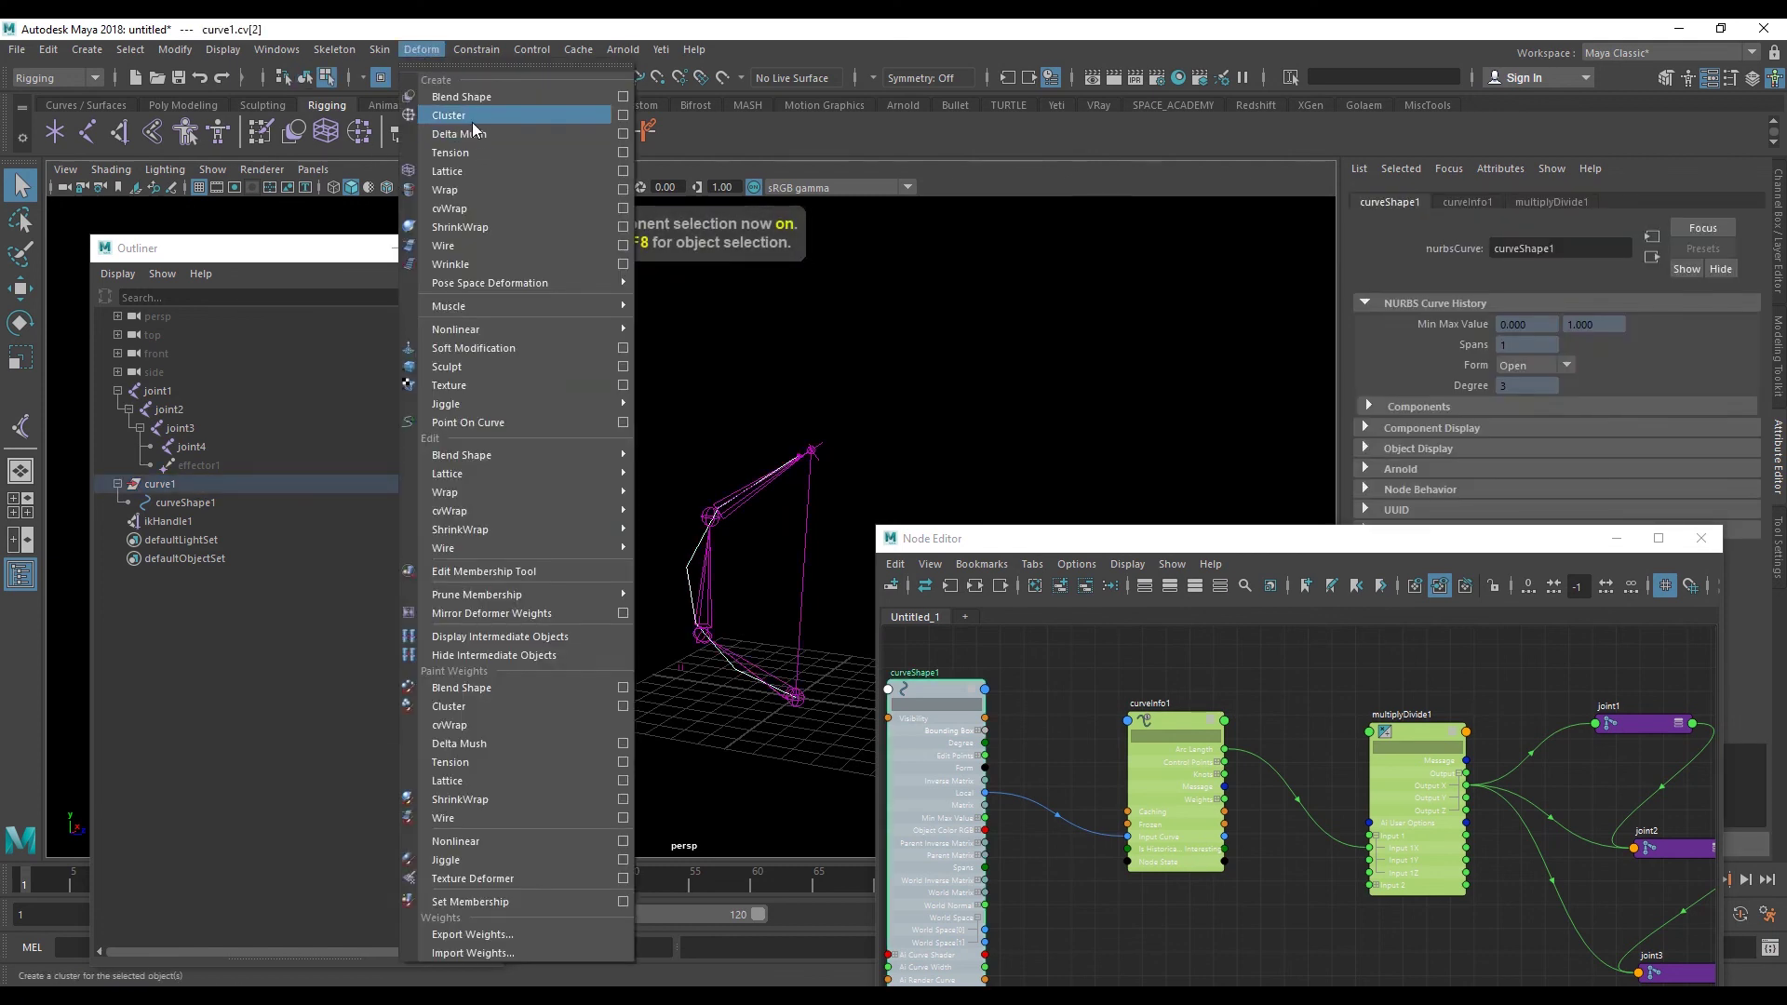
left_click(451, 113)
- Move cluster1Handle to bend the stretchy joint chain
key("w")
mouse_move(612, 539)
left_mouse_down()
mouse_move(556, 450)
mouse_move(758, 533)
left_mouse_up()
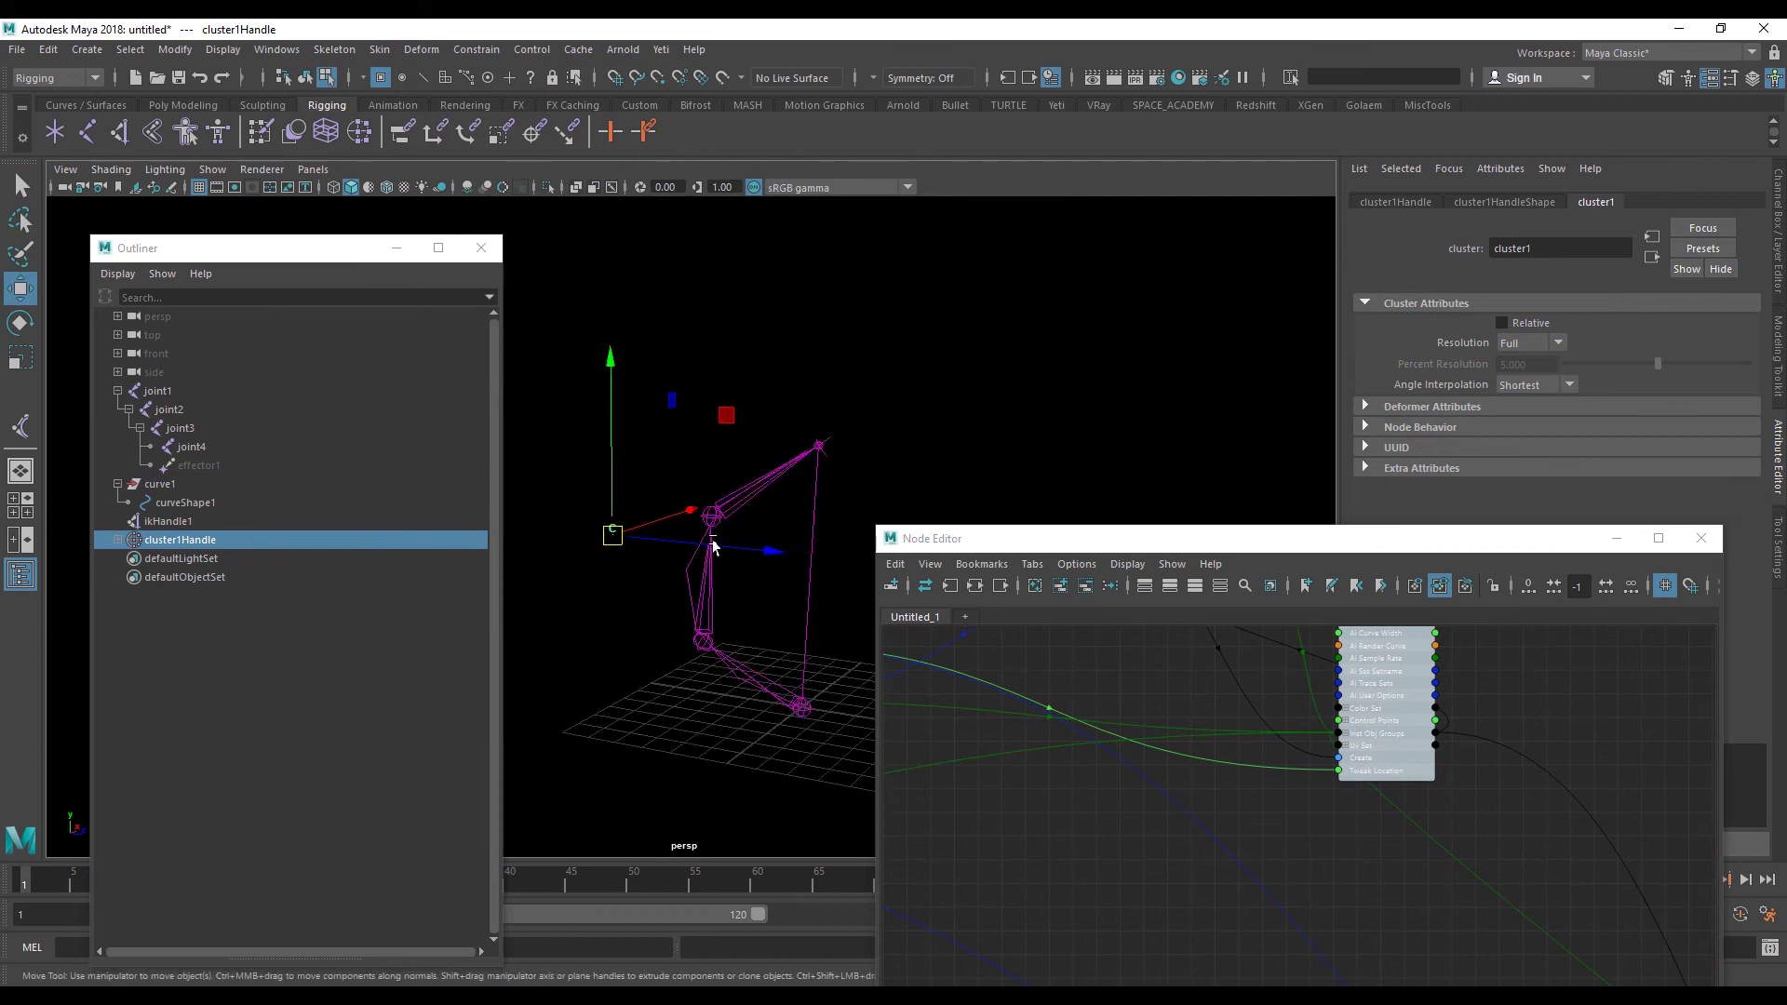
left_click(777, 637)
key("q")
left_click_drag(744, 627, 754, 623, "alt")
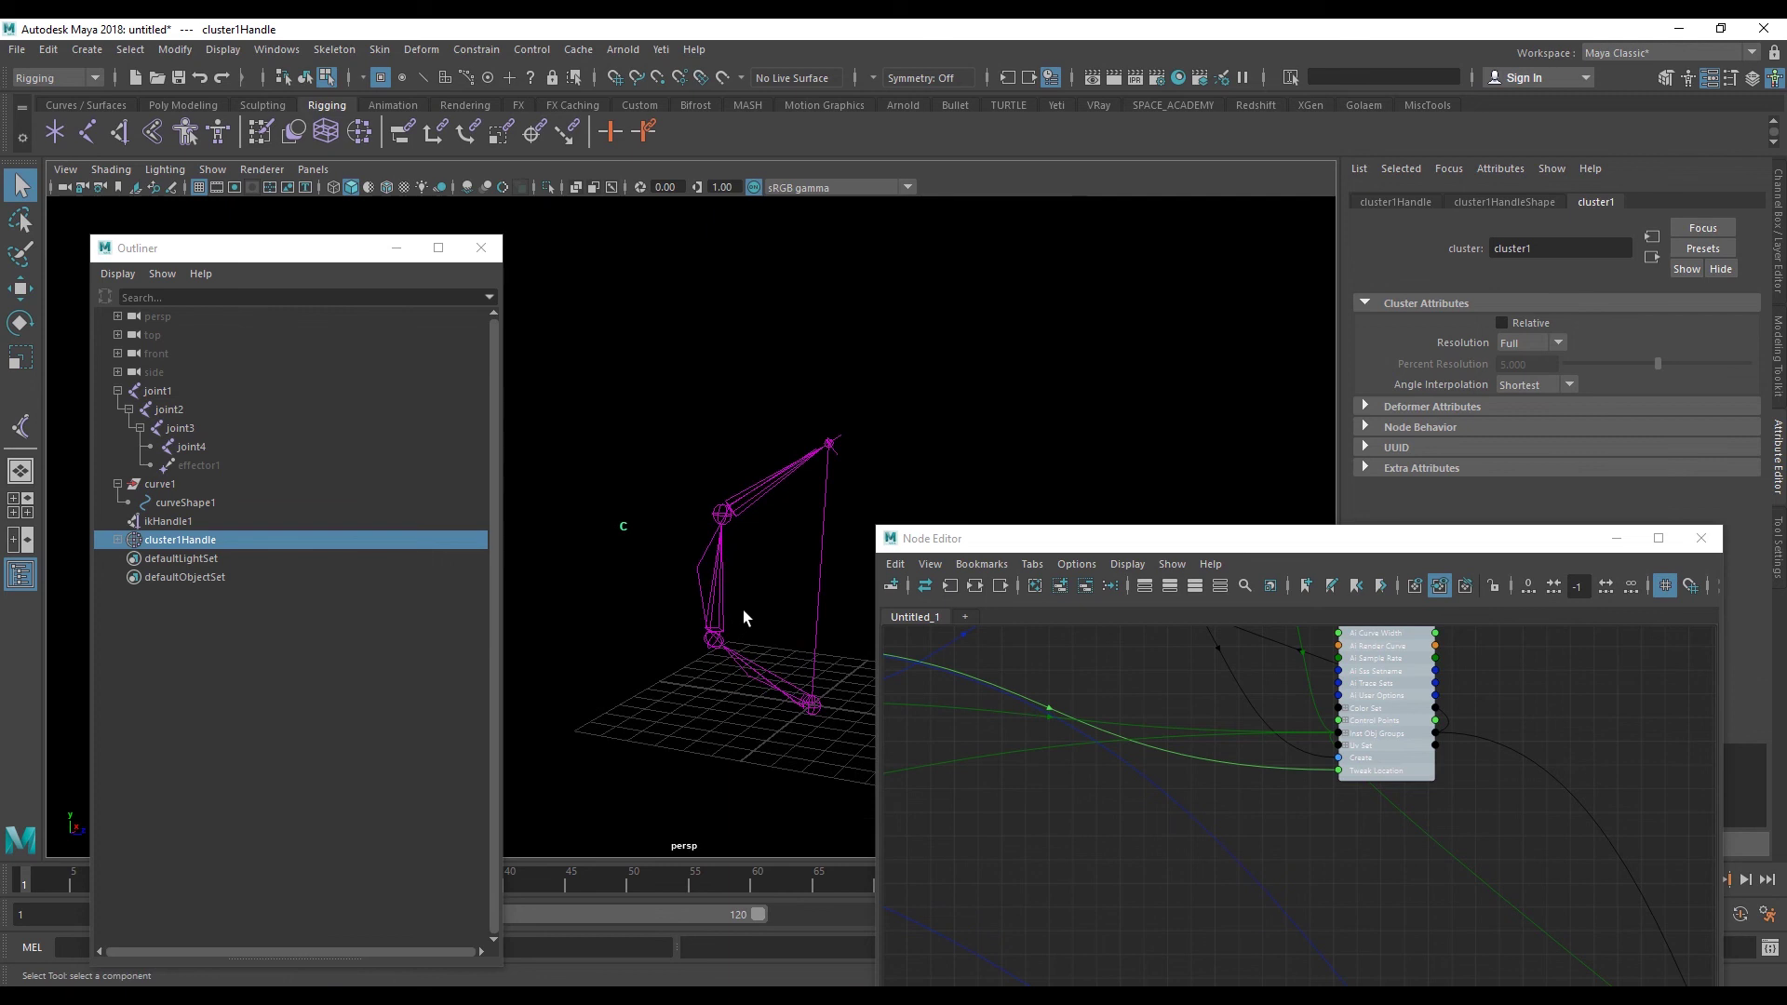